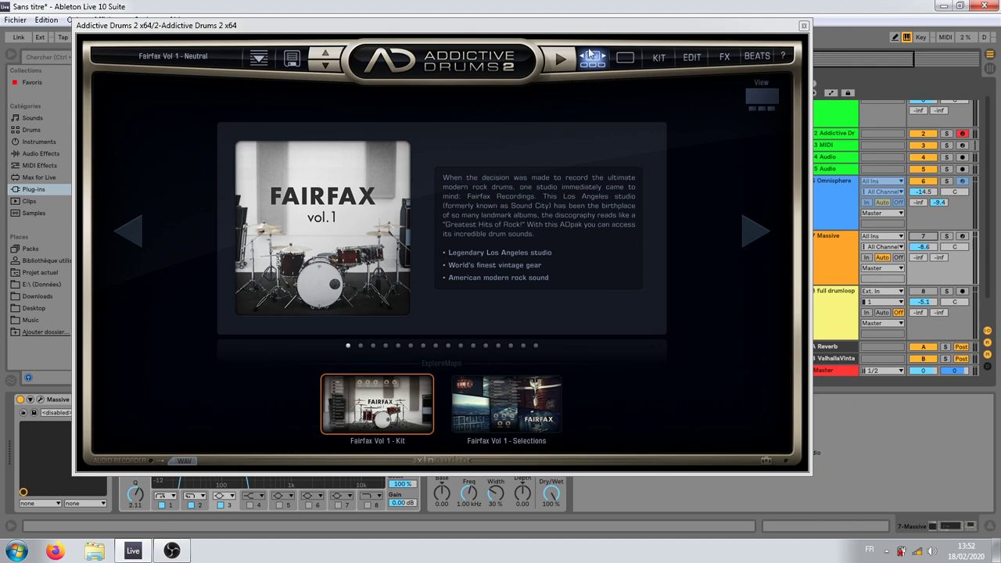
Step: Move the Addictive Drums 2 window clear of the arrangement tracks and zoom the timeline in on the first bars
left_click_drag(595, 27, 623, 81)
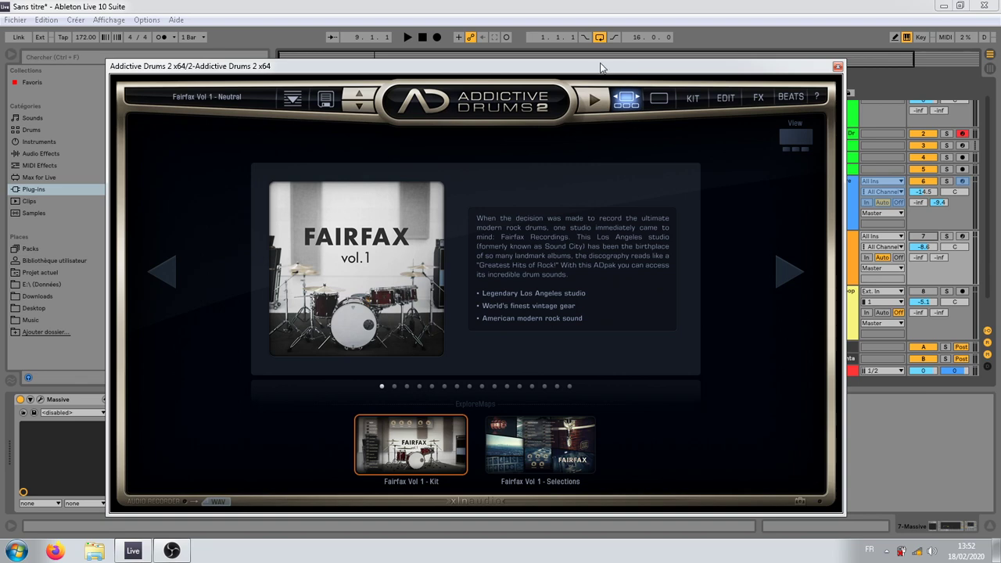
left_click_drag(632, 72, 645, 233)
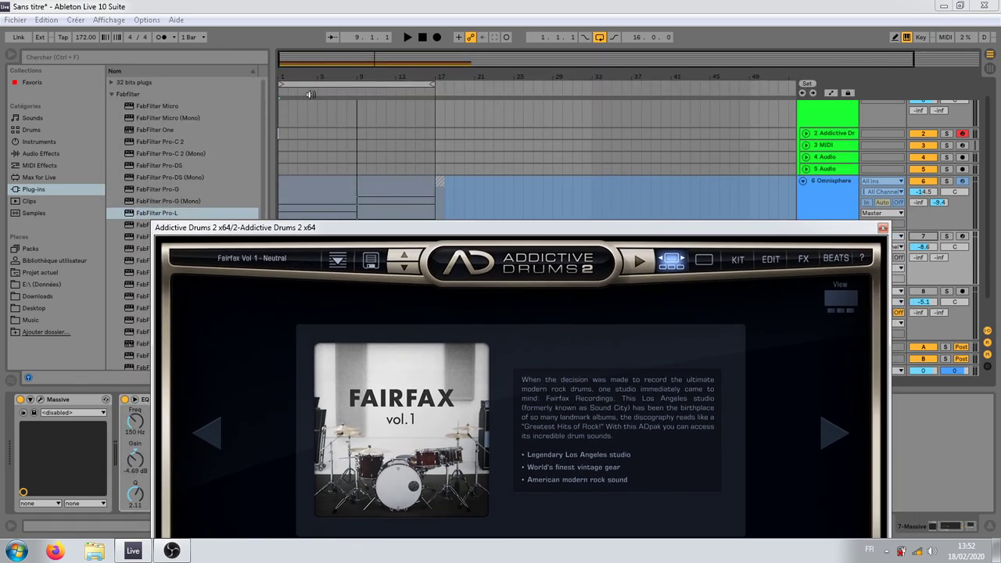
left_click_drag(285, 73, 228, 173)
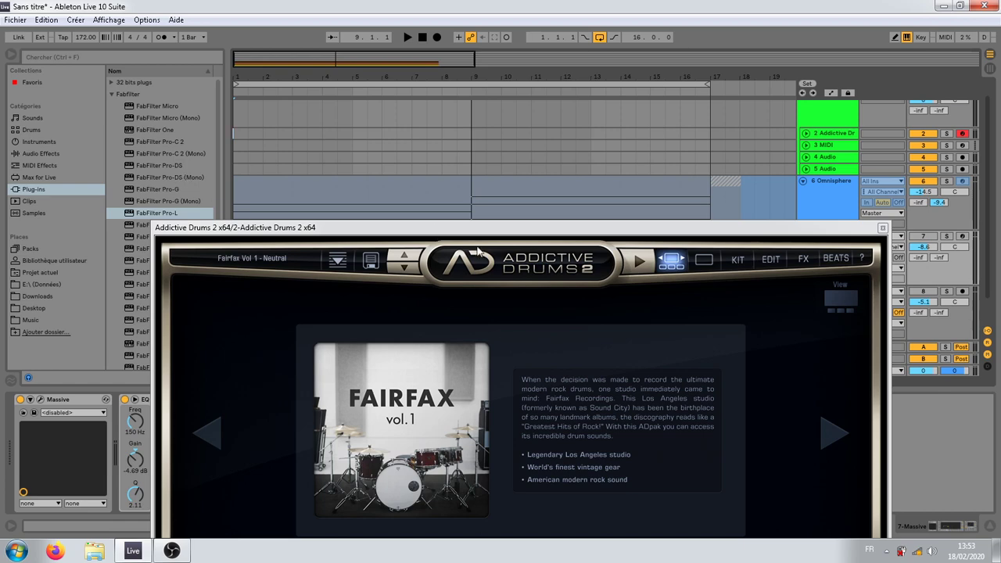
left_click_drag(476, 234, 495, 409)
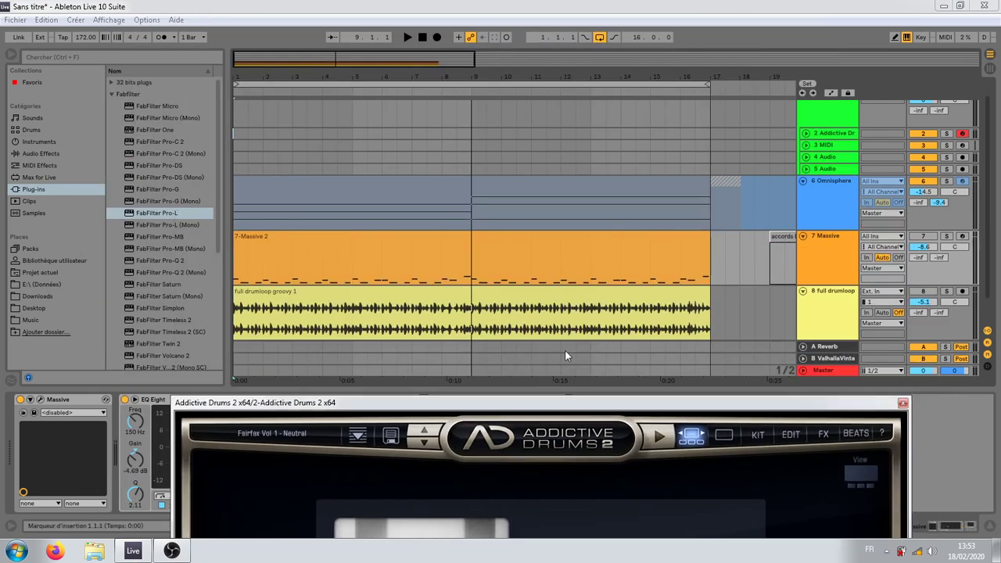
Step: Examine the Omnisphere and Massive clips, the Addictive Drums track and the Reverb return track
left_click(370, 186)
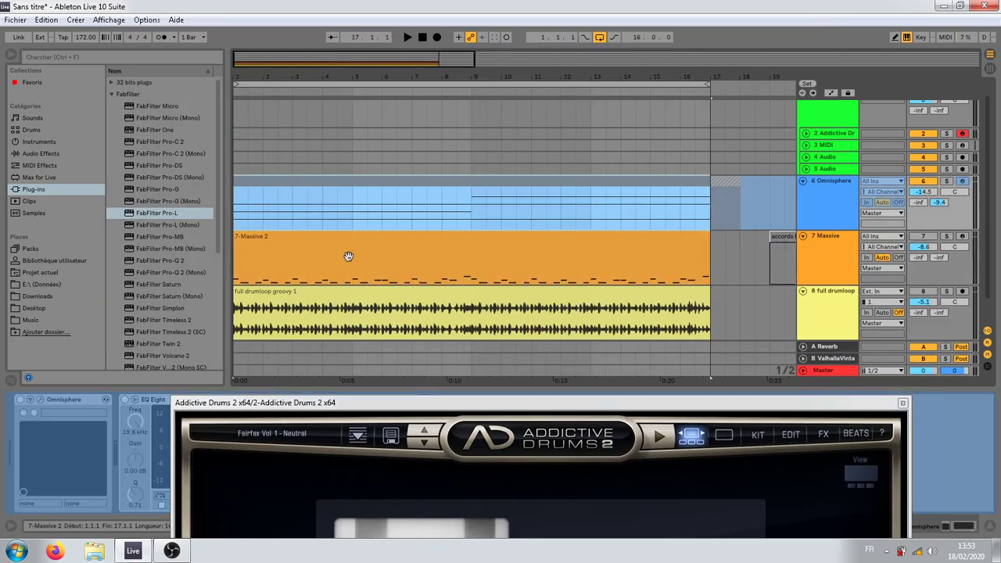
left_click(347, 239)
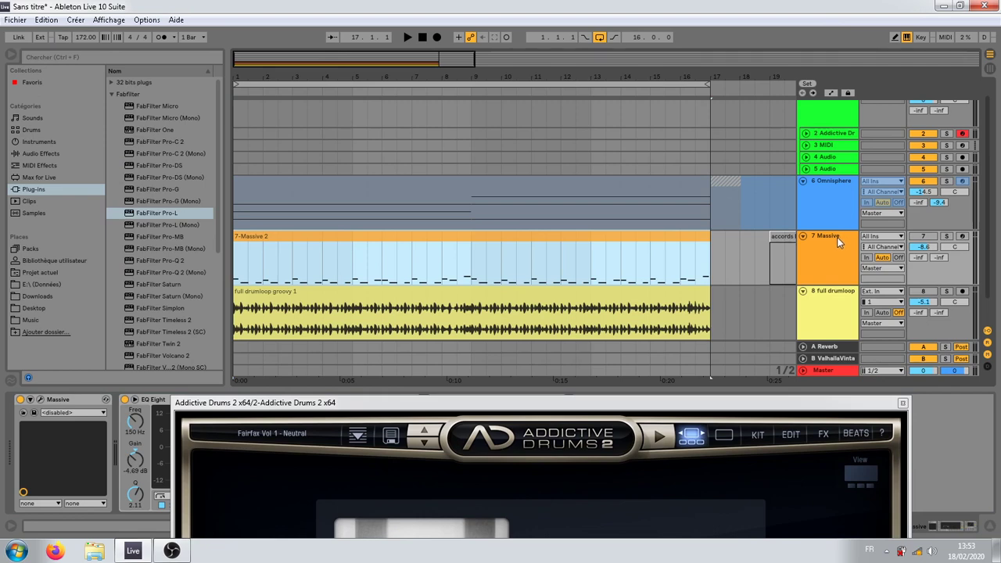
left_click(235, 179)
scroll(492, 156, "up", 1)
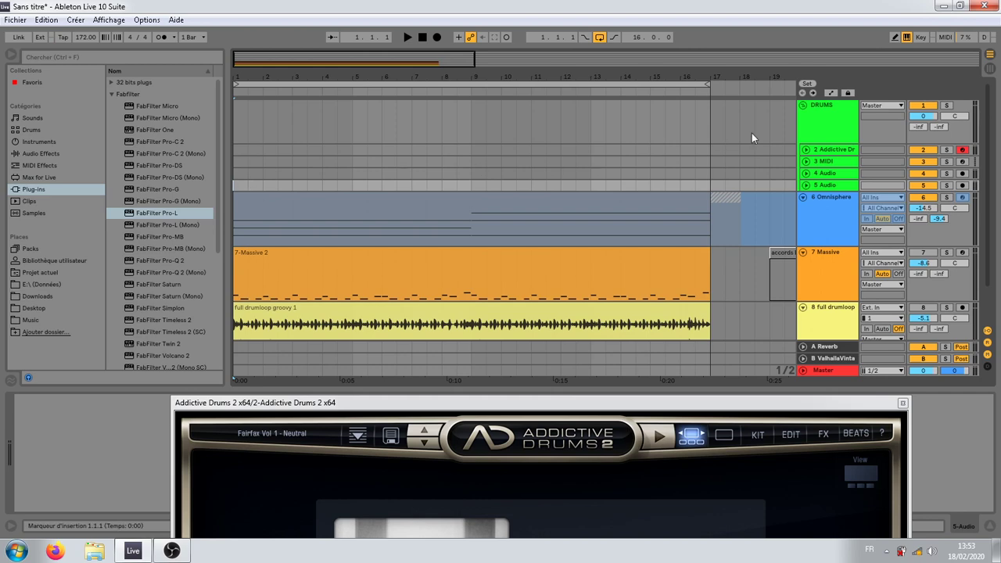
left_click(831, 148)
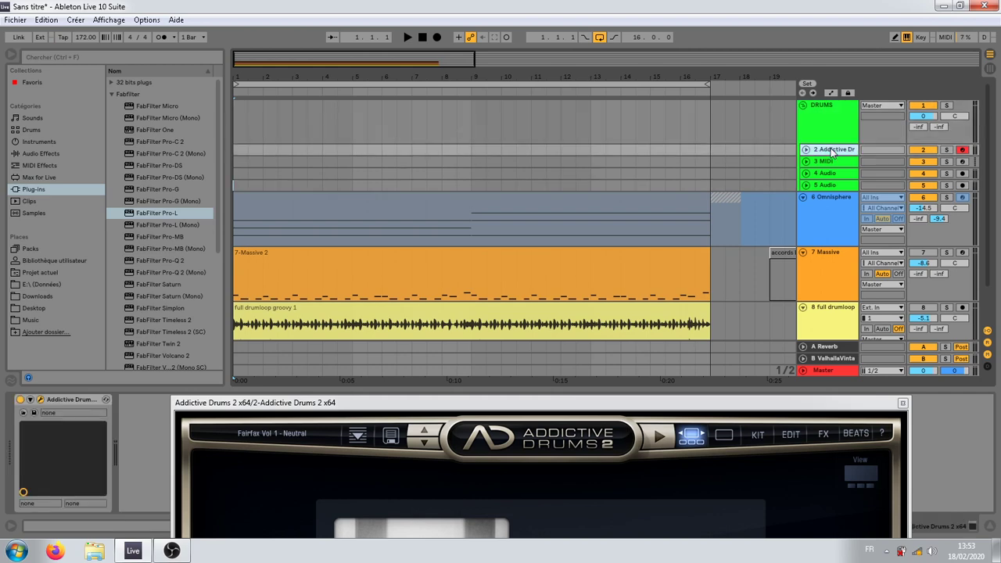
left_click(841, 349)
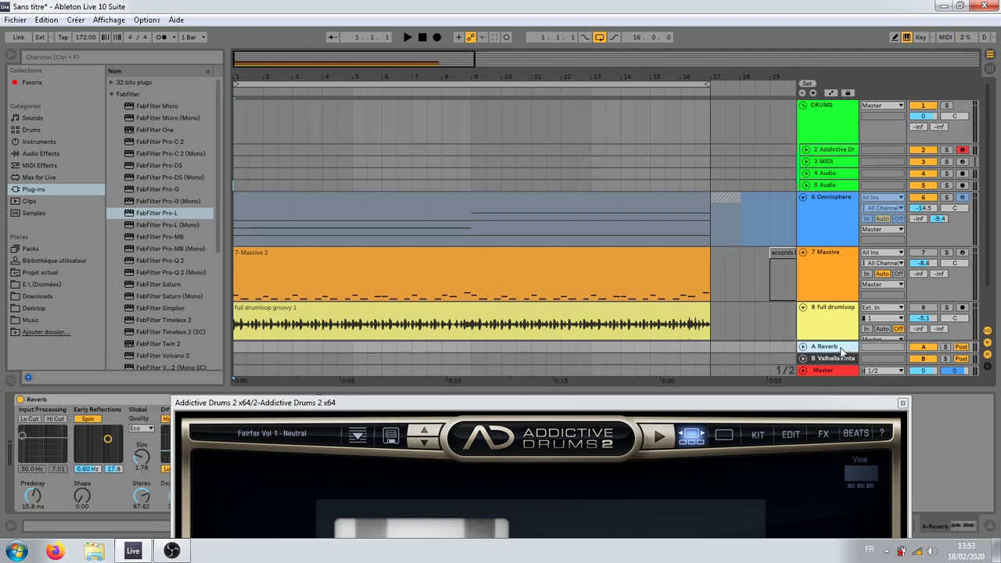
left_click(820, 349)
left_click(822, 130)
Step: Fold the Omnisphere, Massive and full drumloop tracks and unfold the Addictive Drums track
left_click(802, 197)
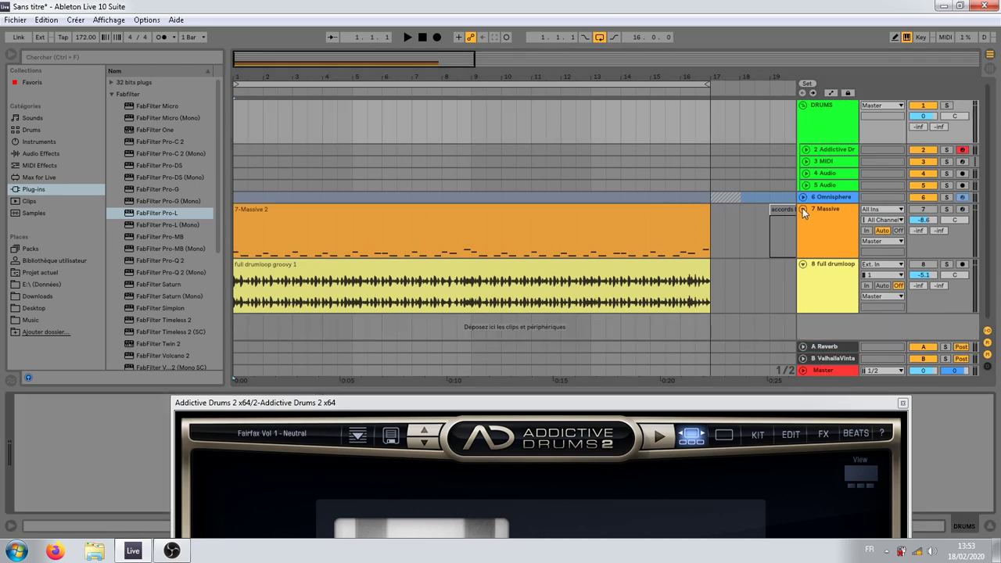
left_click(801, 216)
left_click(803, 209)
left_click(802, 221)
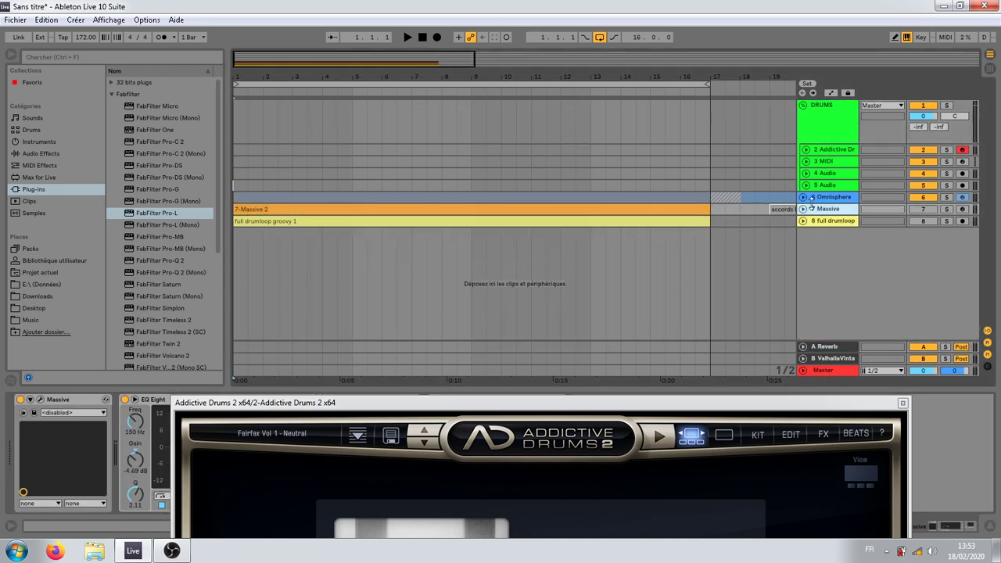
left_click(806, 149)
left_click(257, 179)
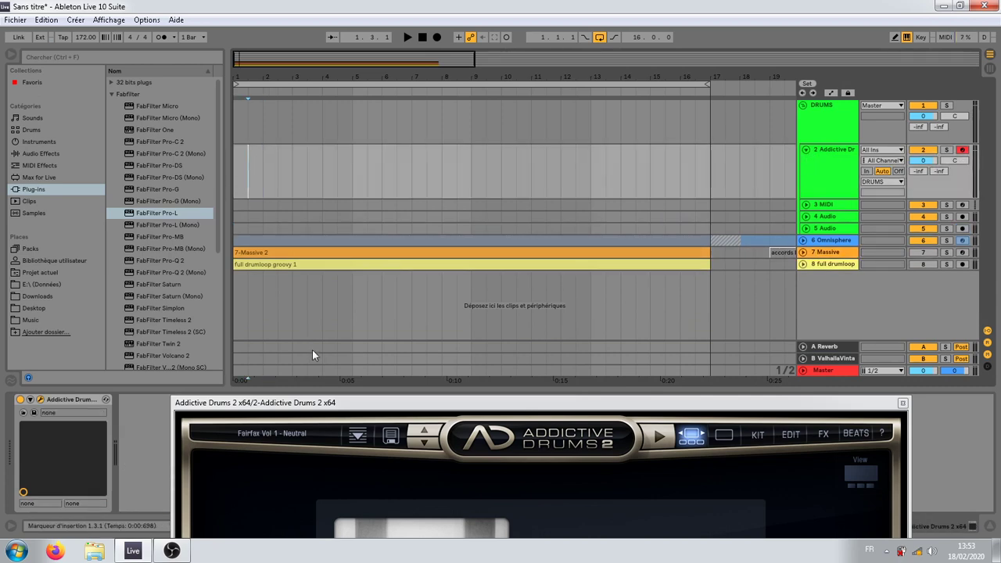
Step: Loop the first four bars and insert an empty four-bar MIDI clip there on the Addictive Drums track
left_click_drag(312, 402, 305, 38)
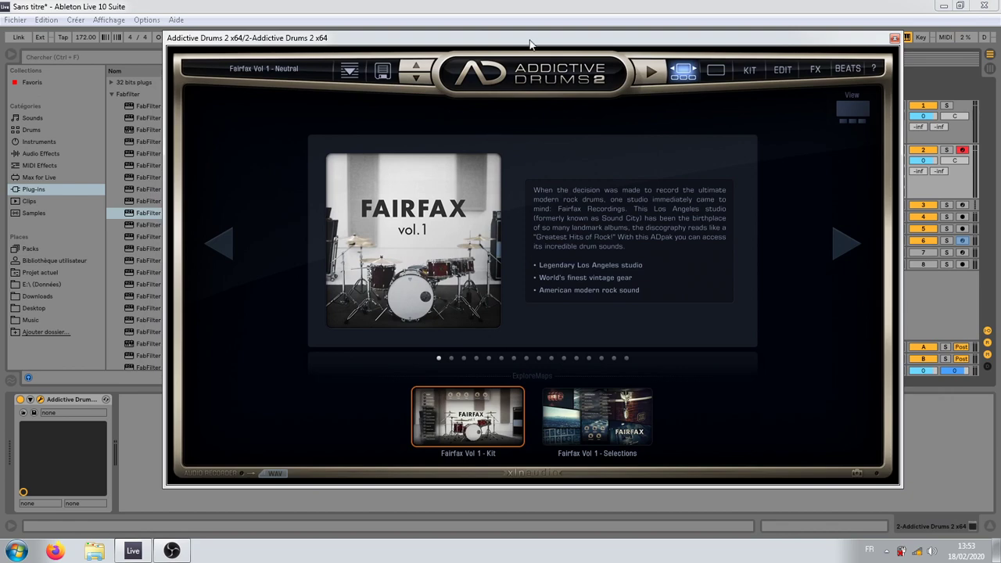
left_click_drag(530, 43, 583, 462)
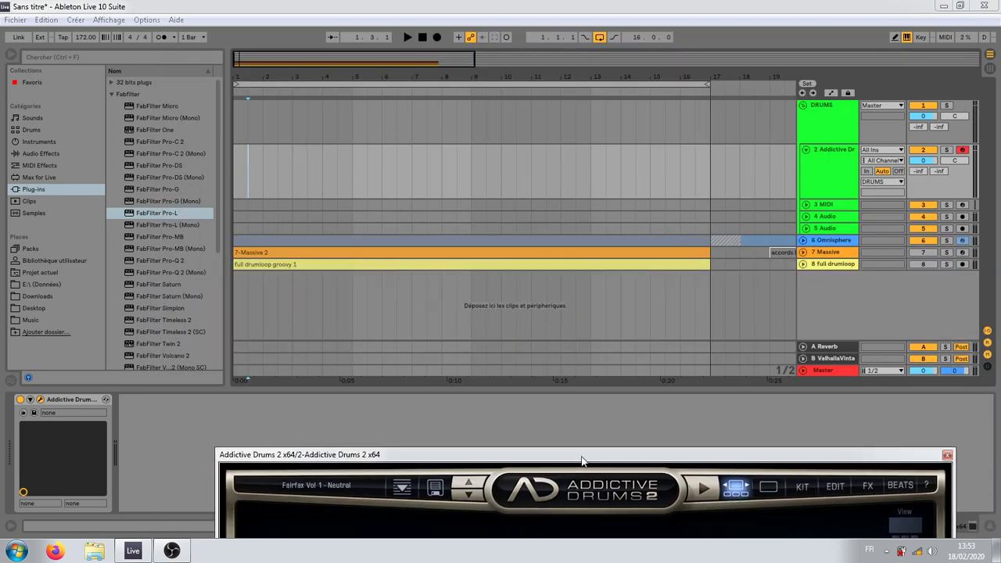
left_click_drag(239, 167, 367, 183)
key("ctrl+l")
left_click_drag(367, 135, 356, 134)
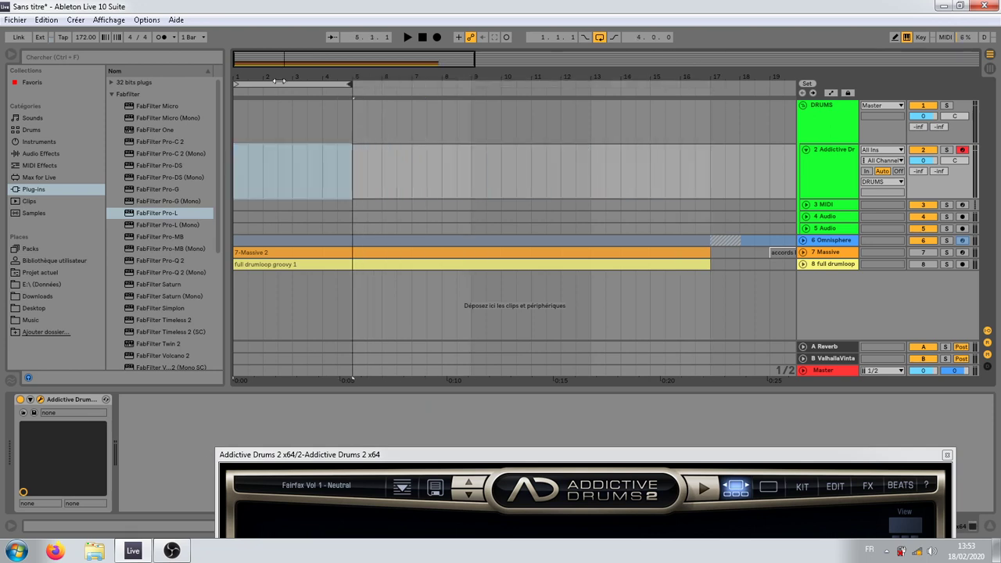
key("z")
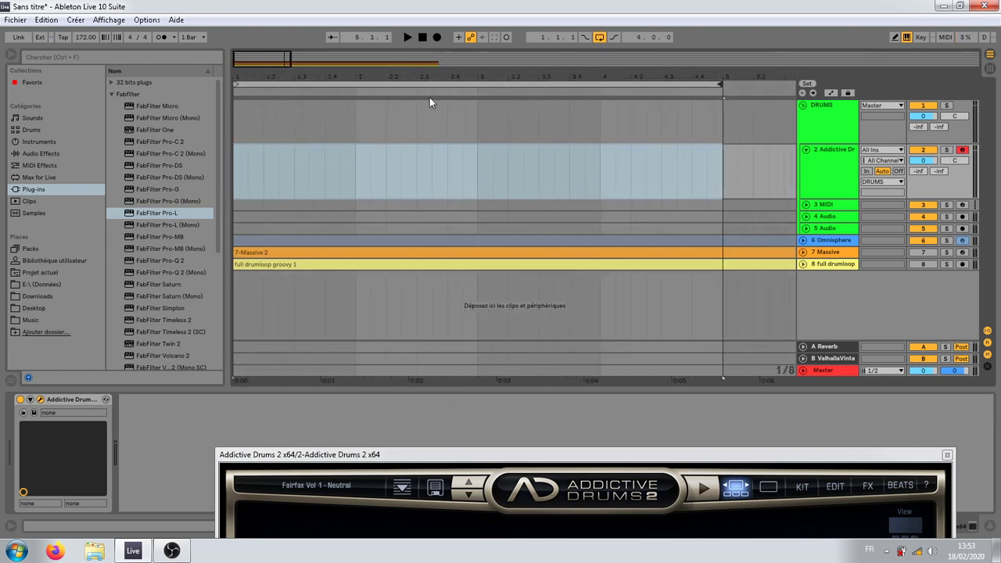
right_click(330, 149)
left_click(391, 259)
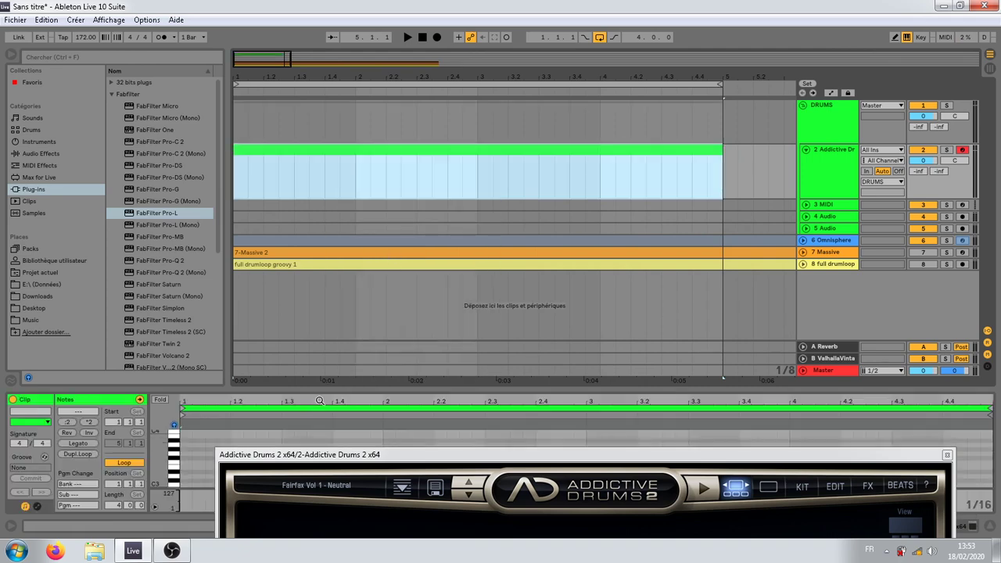
Step: Enlarge the new clip's note editor around the C1 octave and audition the C1 key
left_click_drag(320, 396, 317, 191)
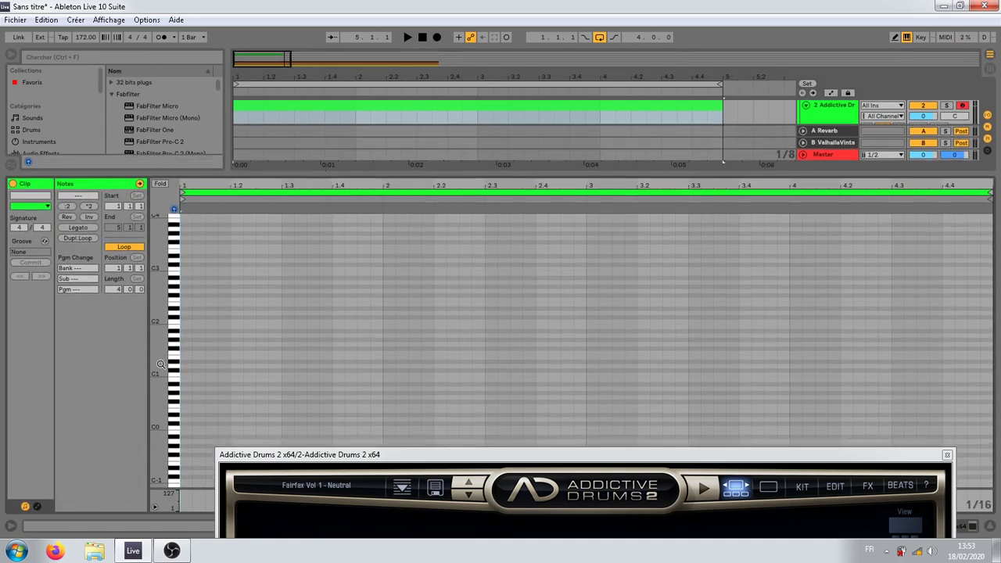
left_click_drag(162, 365, 174, 395)
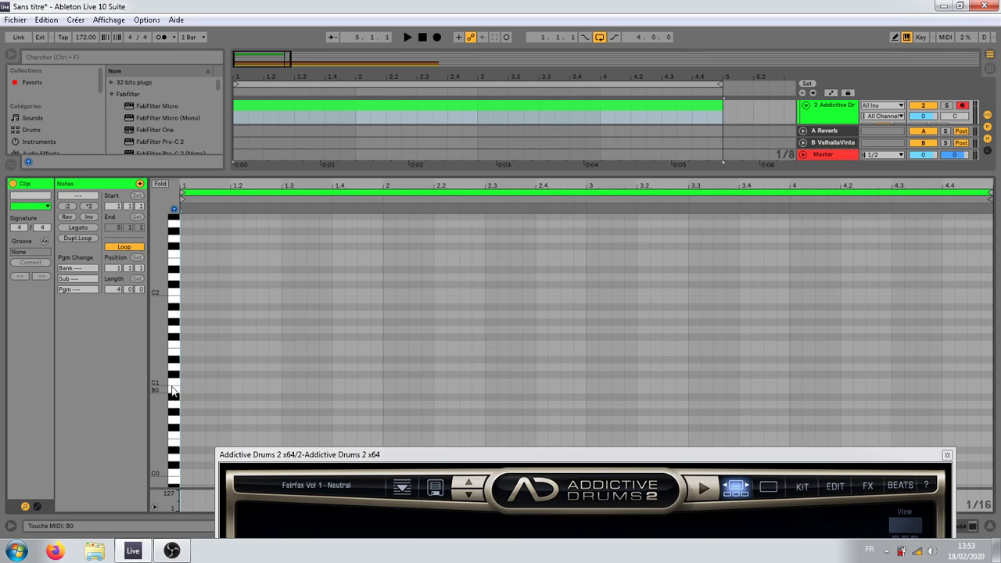
left_click(175, 387)
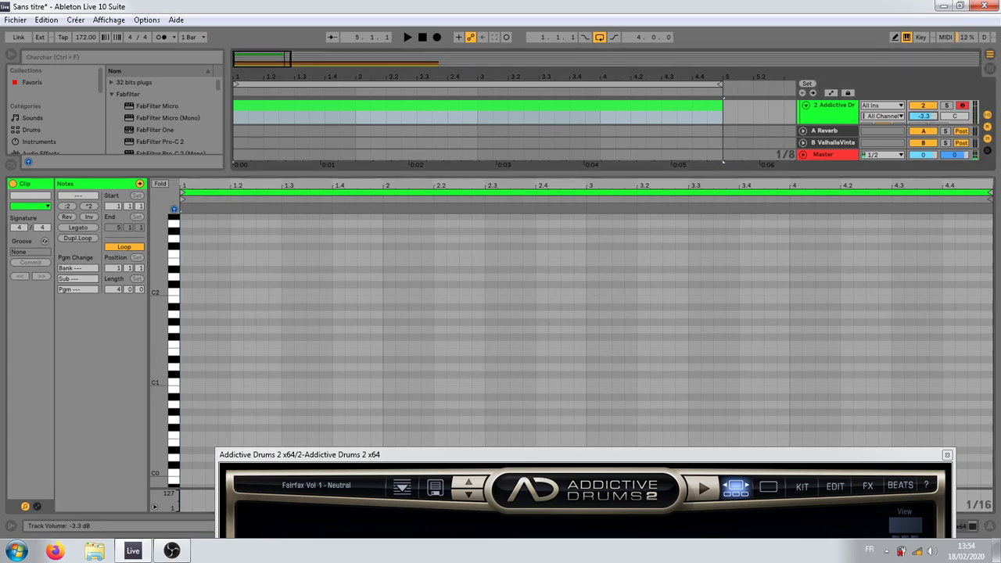
Step: Set the Addictive Drums track volume to -7.0 dB and audition the C1 and D1 drum sounds
left_click_drag(931, 116, 931, 137)
left_click(174, 385)
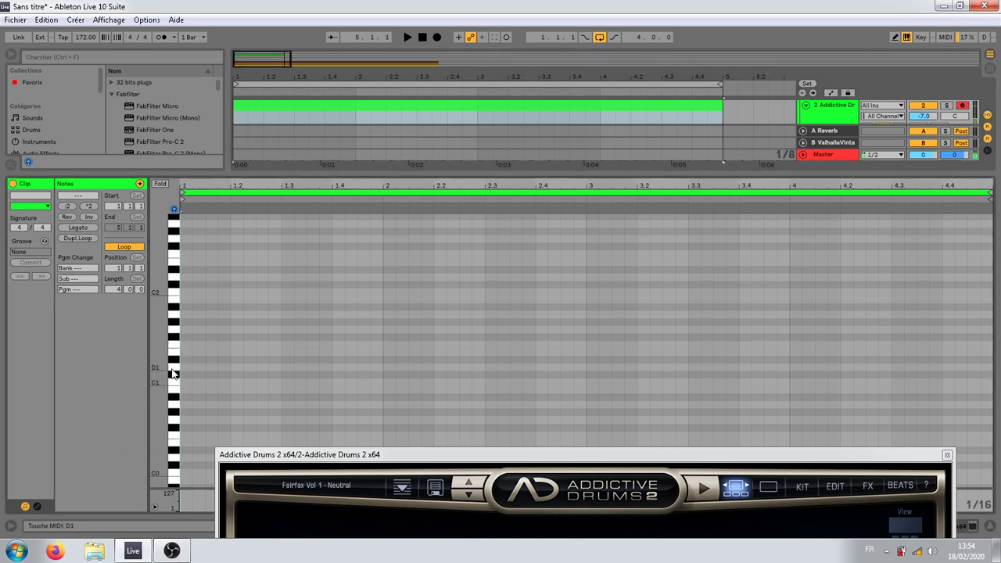
left_click(173, 367)
left_click(174, 384)
Step: Draw sixteenth notes in the clip's first bar: C1 at 1.1 and 1.3.3, D1 at 1.2 and 1.4
key("b")
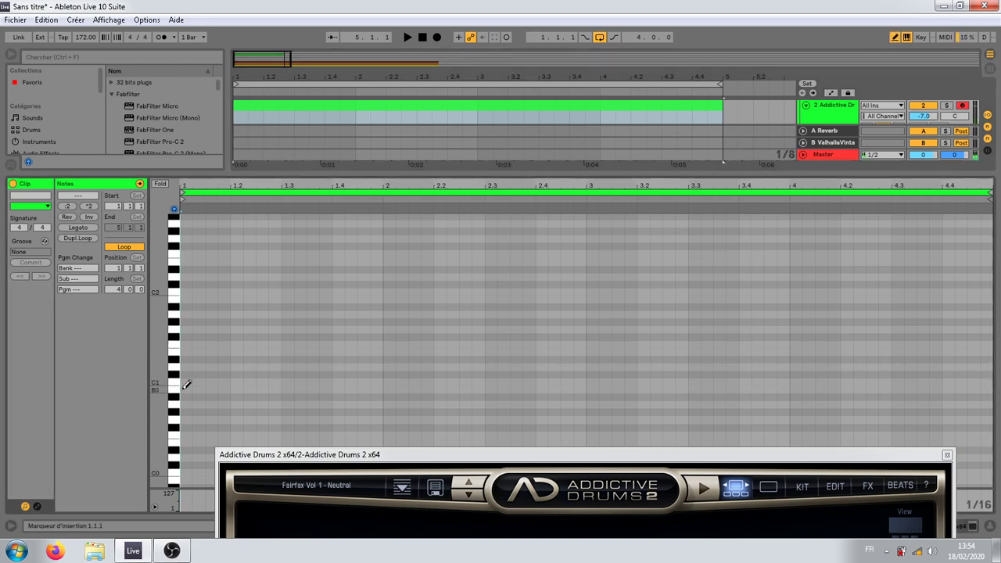
left_click(192, 392)
left_click_drag(333, 455, 309, 100)
left_click_drag(396, 100, 317, 419)
left_click(185, 382)
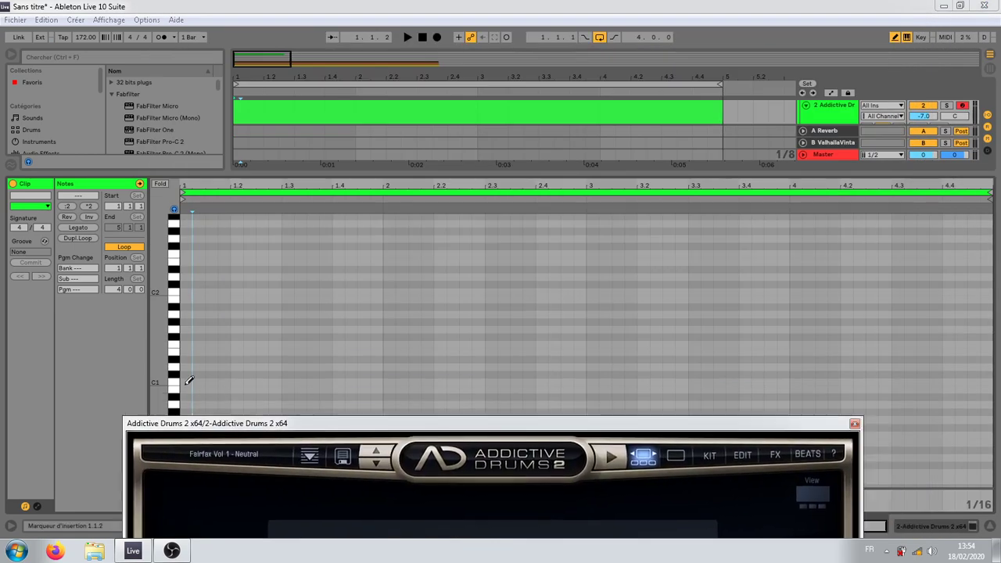
left_click(313, 382)
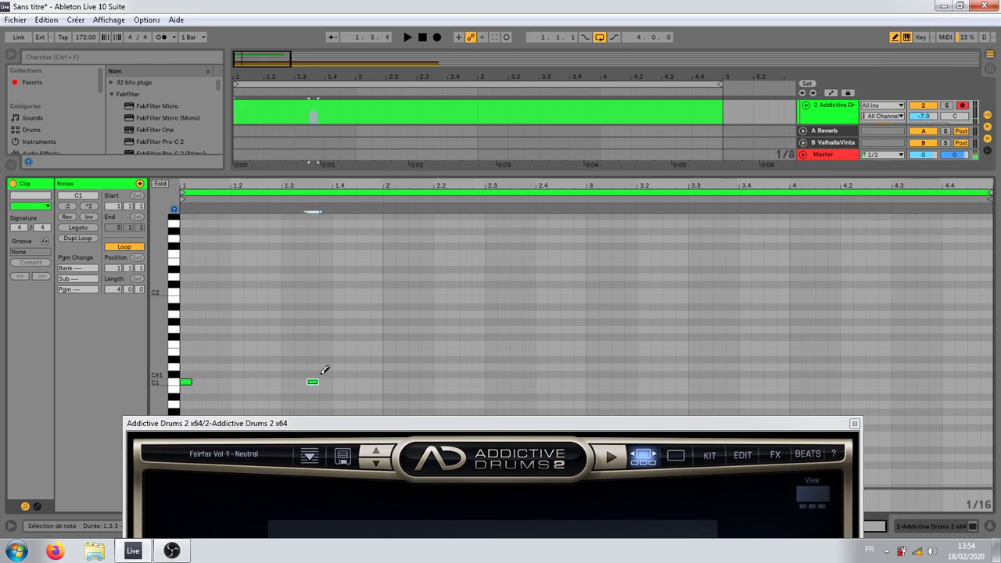
left_click(236, 367)
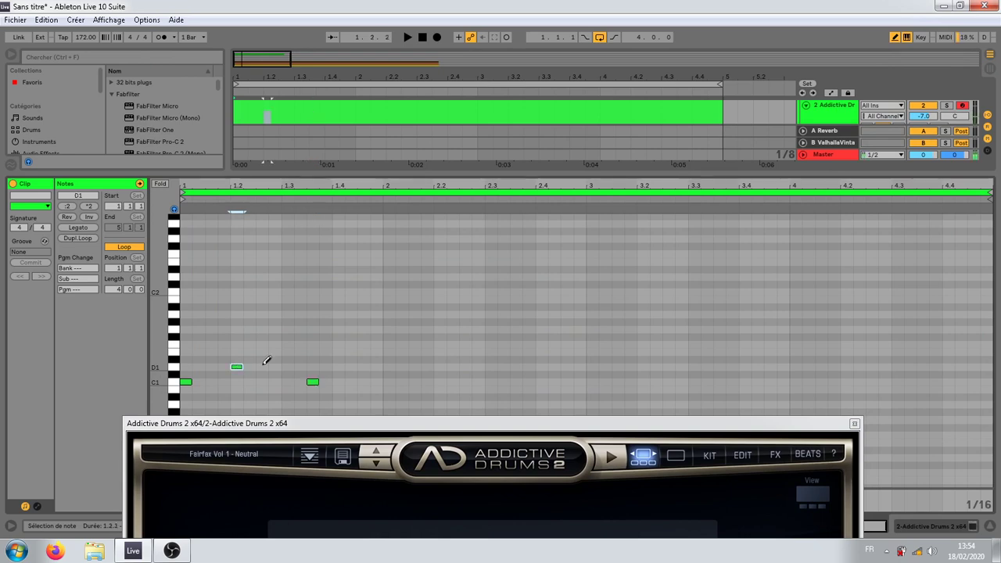
left_click(338, 367)
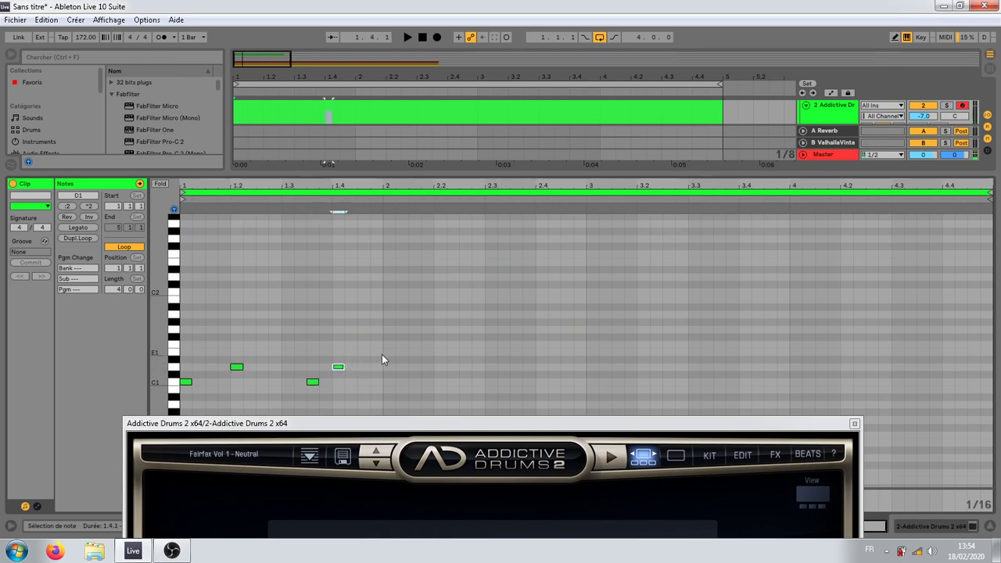
Step: Duplicate the first bar's four notes into bars 2, 3 and 4 of the clip
left_click_drag(384, 356, 190, 395)
key("ctrl+d")
key("ctrl+d")
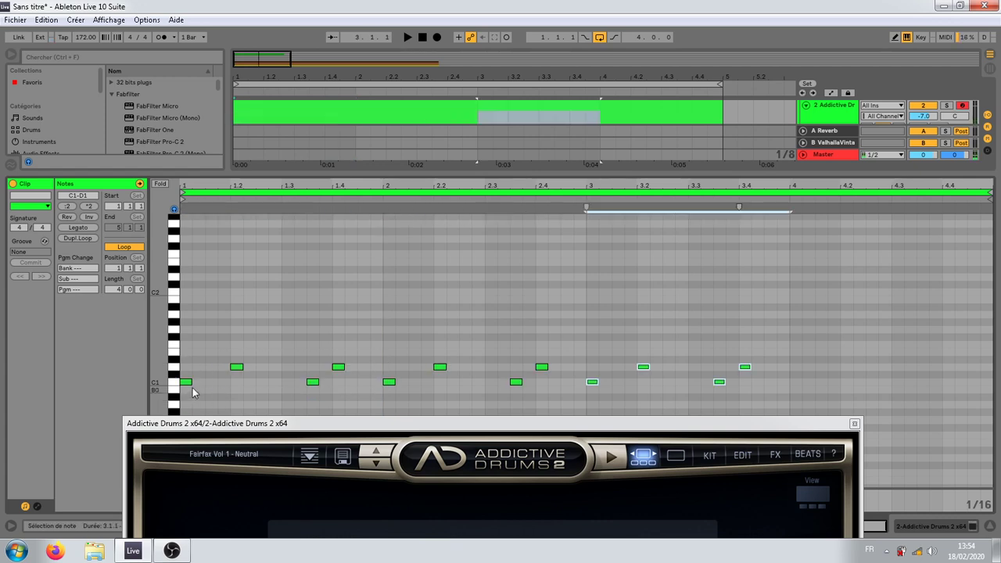
key("ctrl+d")
Step: Solo the Addictive Drums track, listen to the looped drum pattern and bring the plug-in window back into full view
key("space")
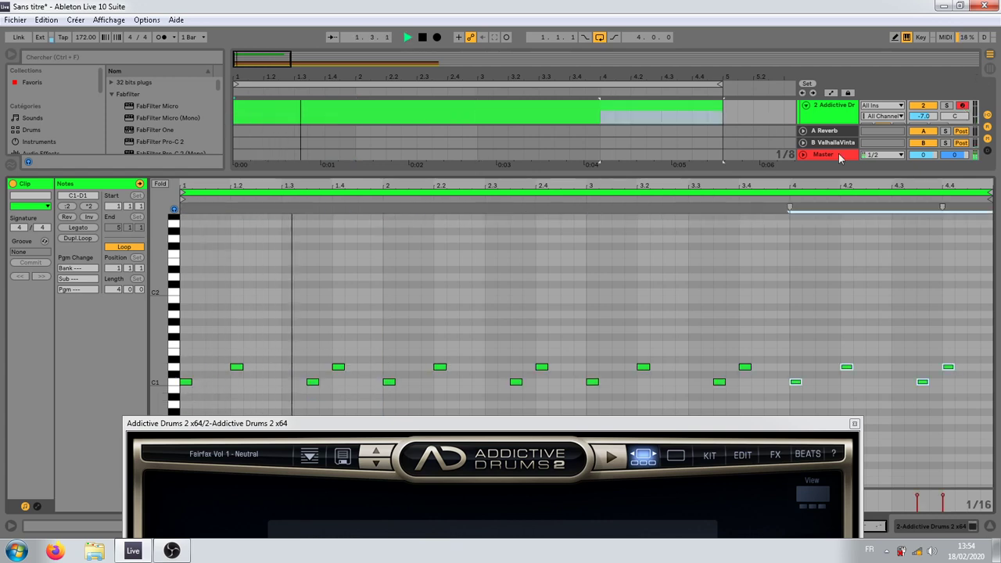
left_click(945, 108)
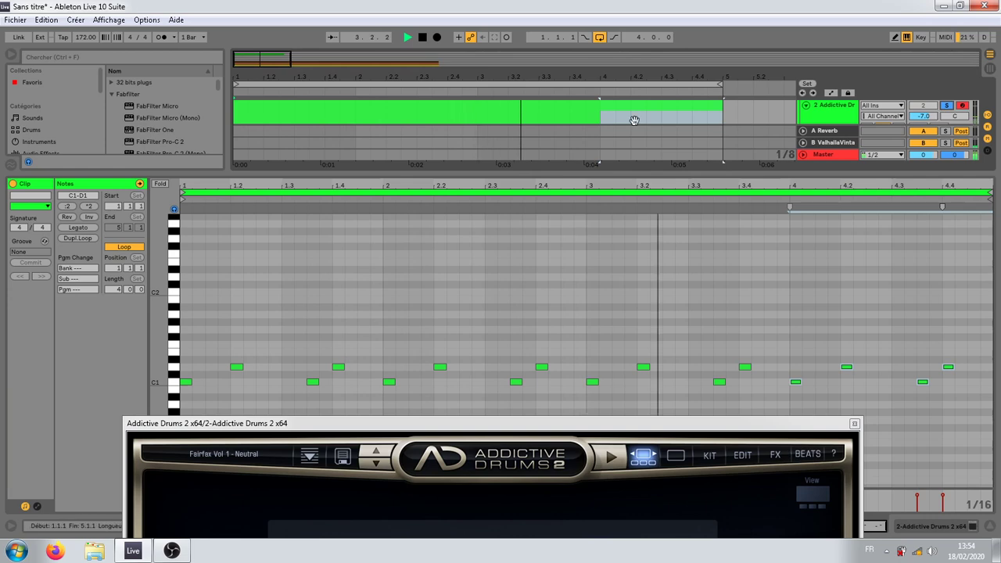
left_click_drag(517, 430, 510, 79)
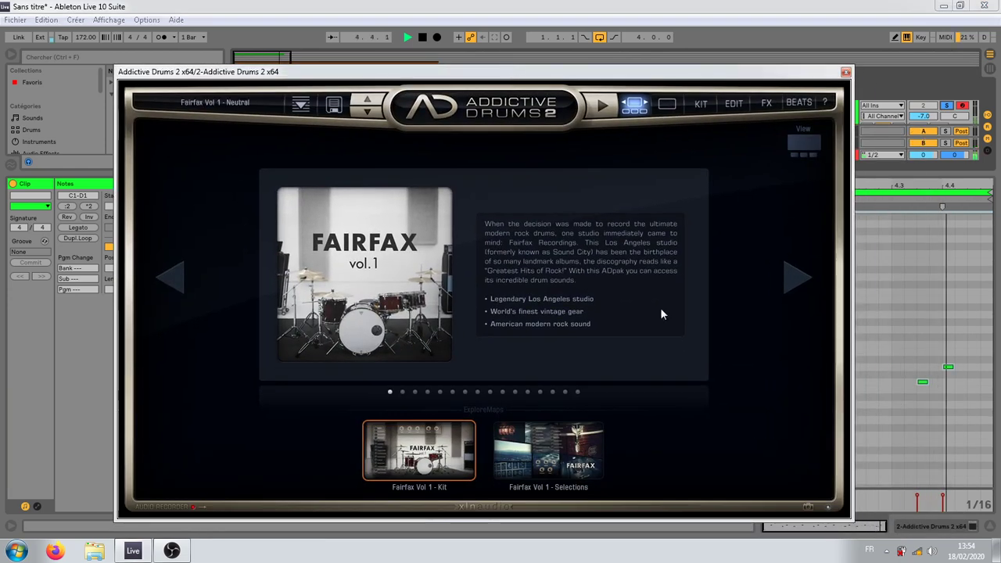
key("space")
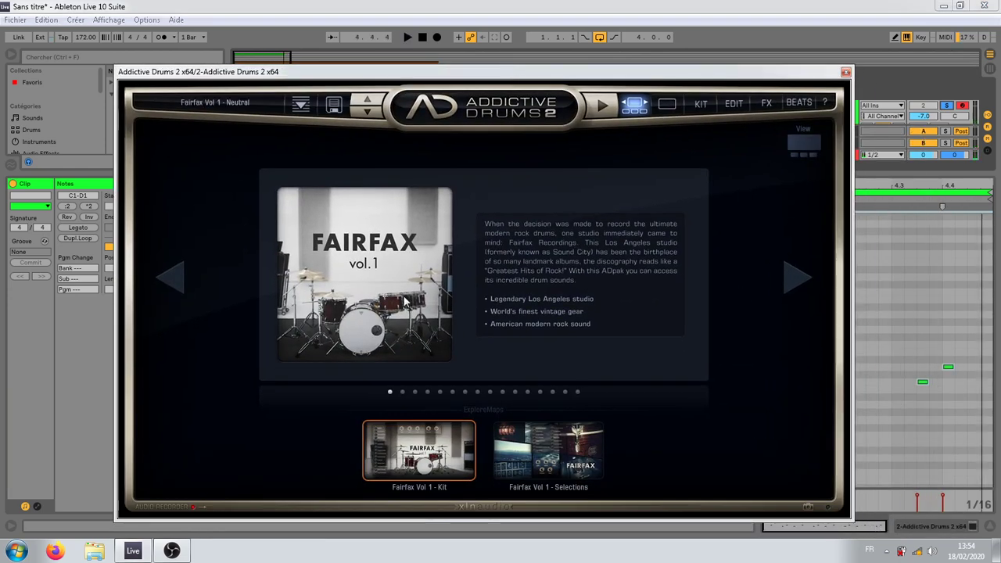
Step: Open the kick's edit settings in Addictive Drums 2 and enable its volume envelope
left_click(701, 103)
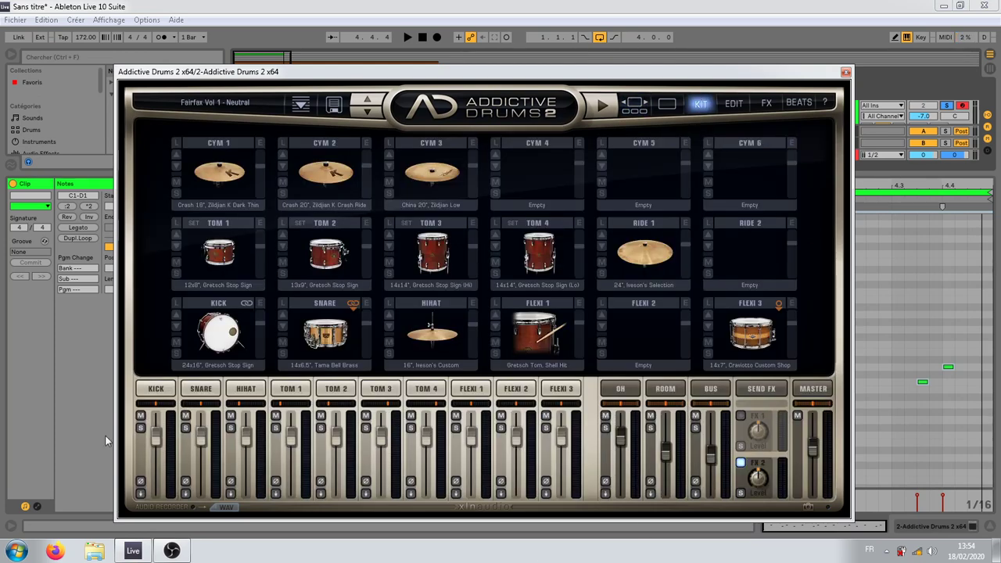
left_click(152, 394)
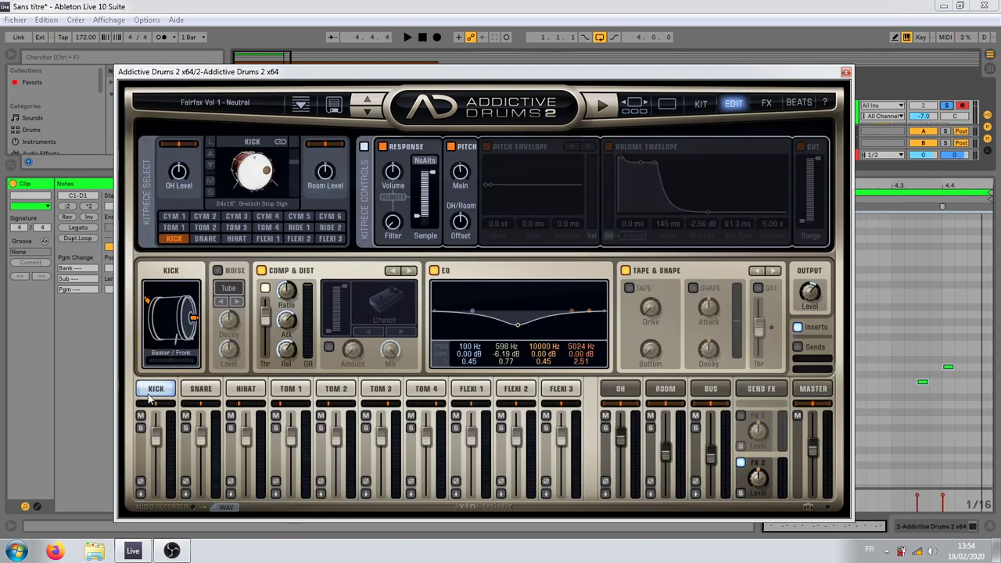
left_click(608, 146)
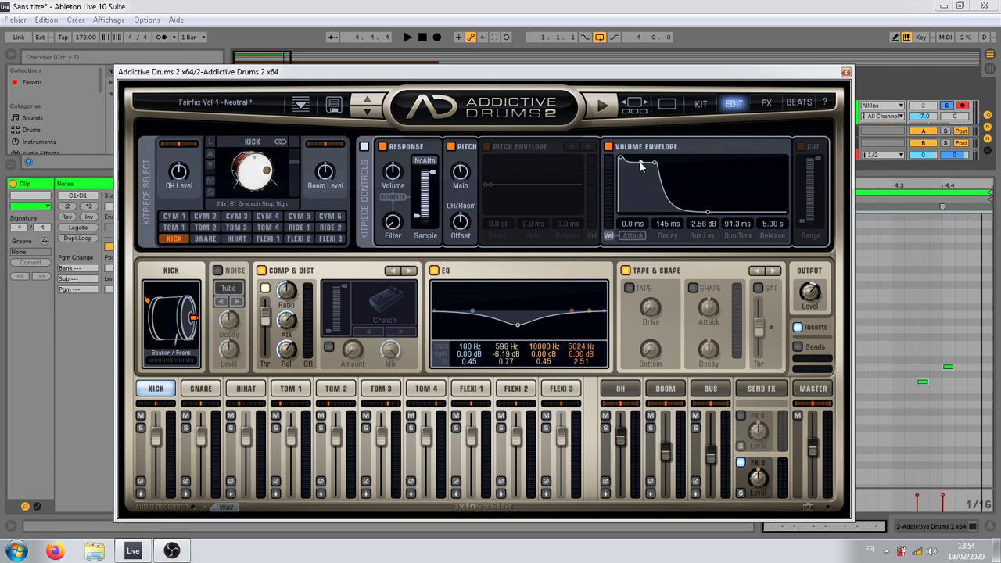
left_click_drag(723, 73, 549, 69)
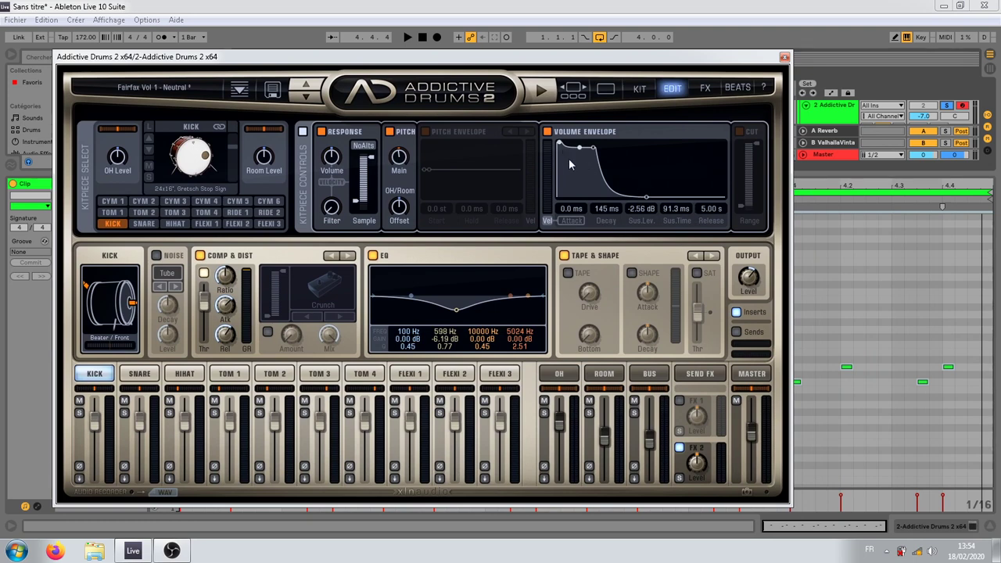
Step: Play the loop and shape the kick's volume envelope: attack 0.1 ms, decay 549 ms, sustain level -8.96 dB, release 523 ms
key("space")
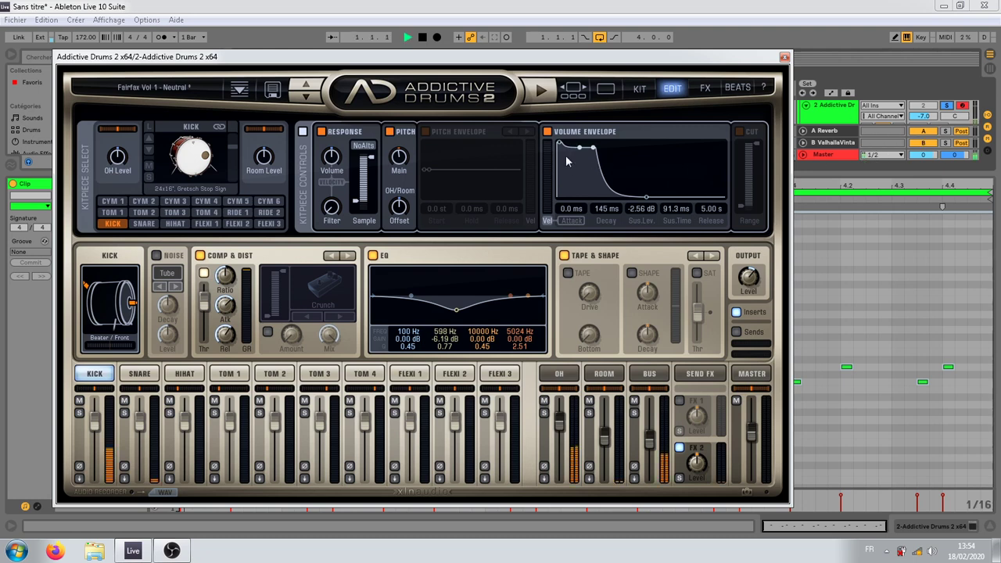
left_click_drag(595, 147, 581, 169)
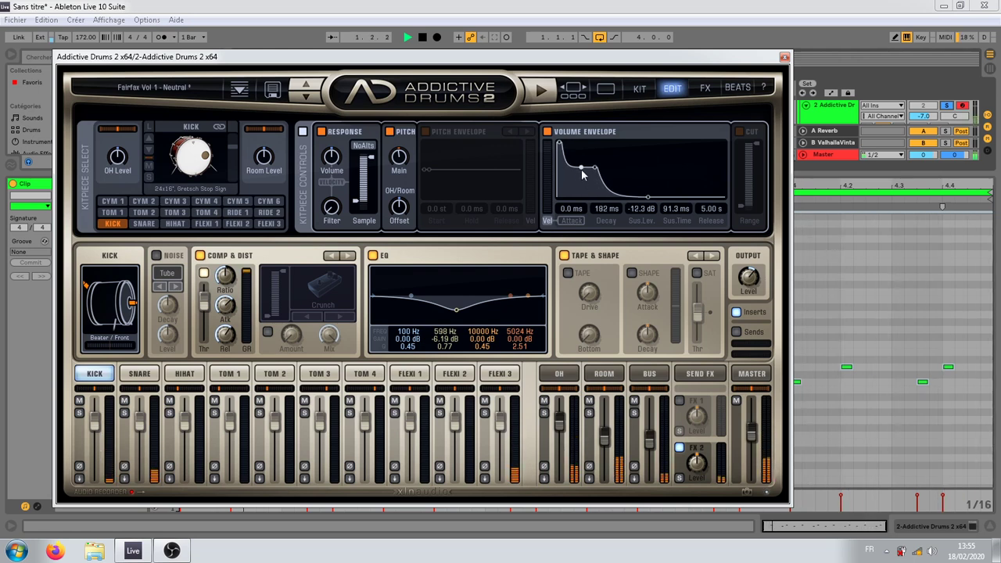
left_click_drag(710, 213, 704, 254)
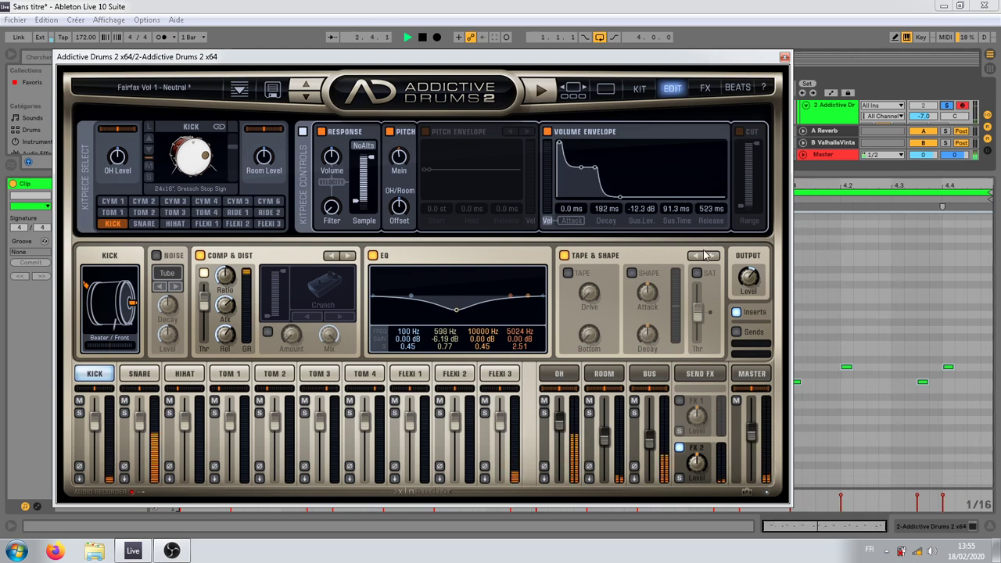
mouse_move(585, 167)
left_mouse_down()
mouse_move(604, 141)
mouse_move(601, 163)
left_mouse_up()
left_click_drag(601, 163, 596, 164)
left_click_drag(576, 213, 569, 212)
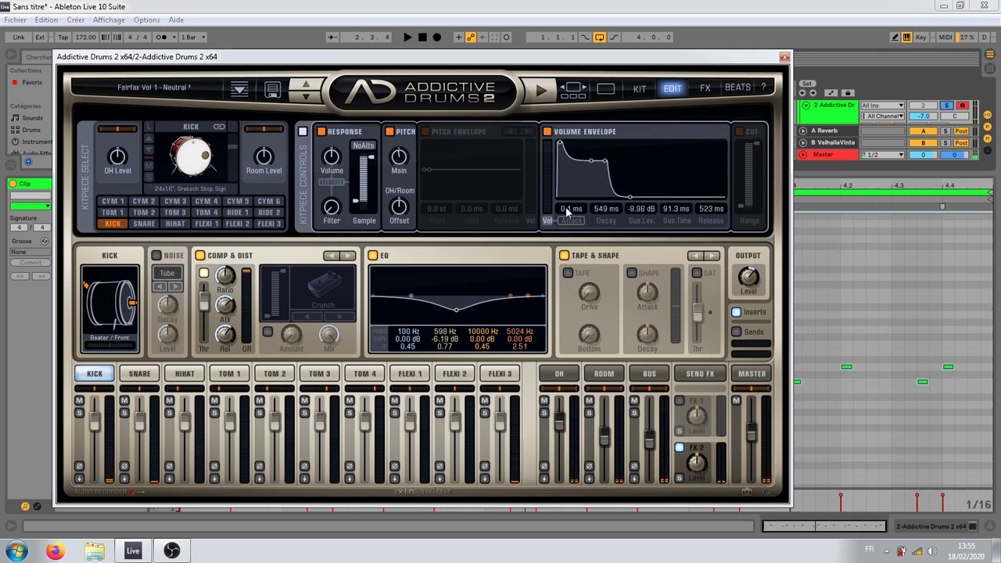
Step: Listen to the kick soloed, remove the solo, and listen to the loop with the snare muted
left_click(79, 412)
key("space")
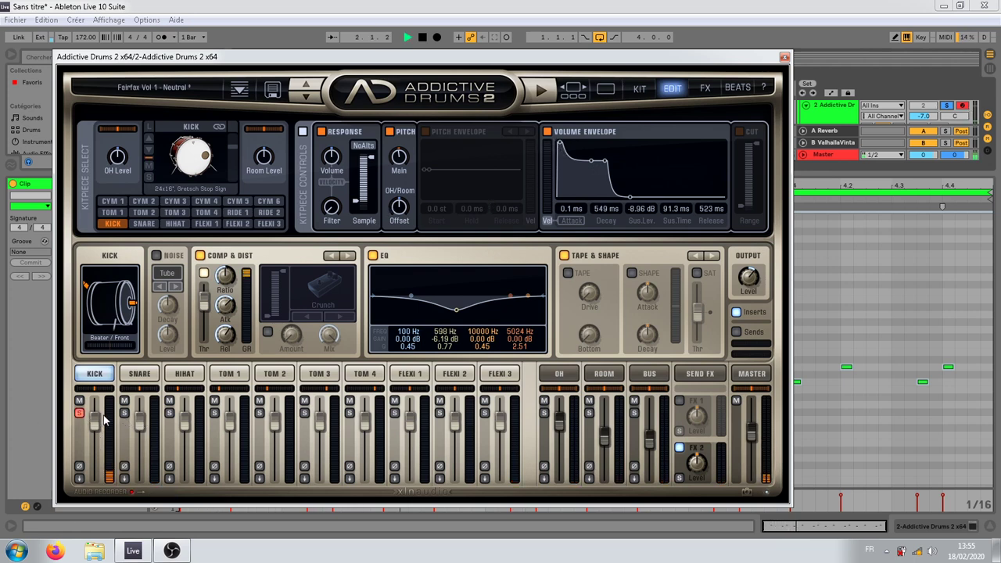
left_click(79, 412)
left_click(124, 401)
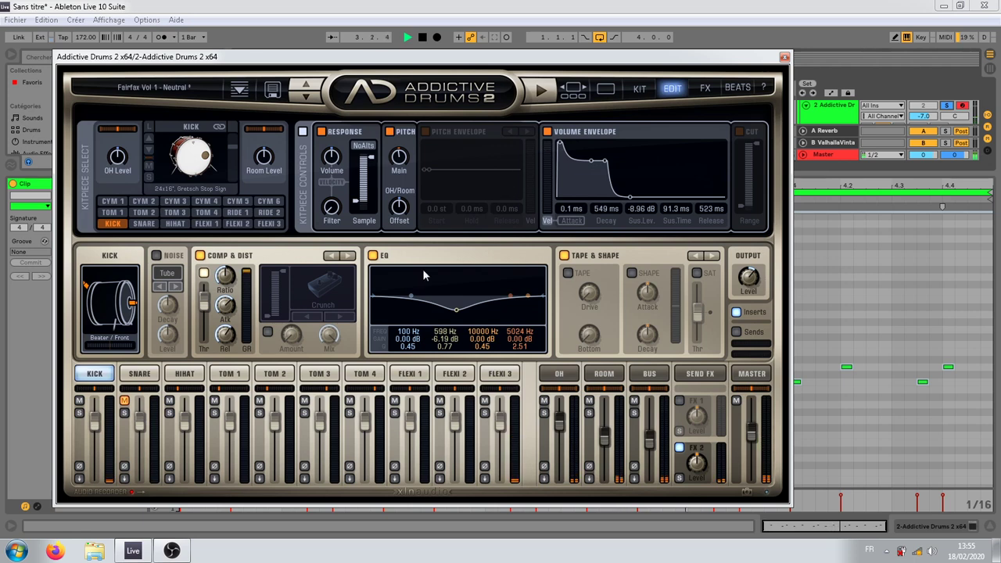
key("space")
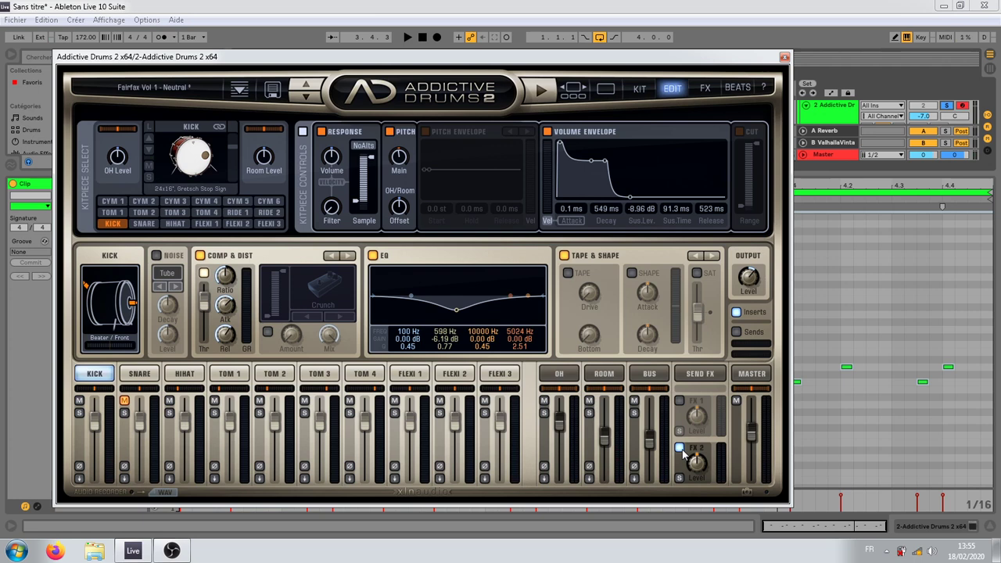
Step: Disable the FX 2 send effect, replay the loop without the snare and unmute the snare
left_click(681, 450)
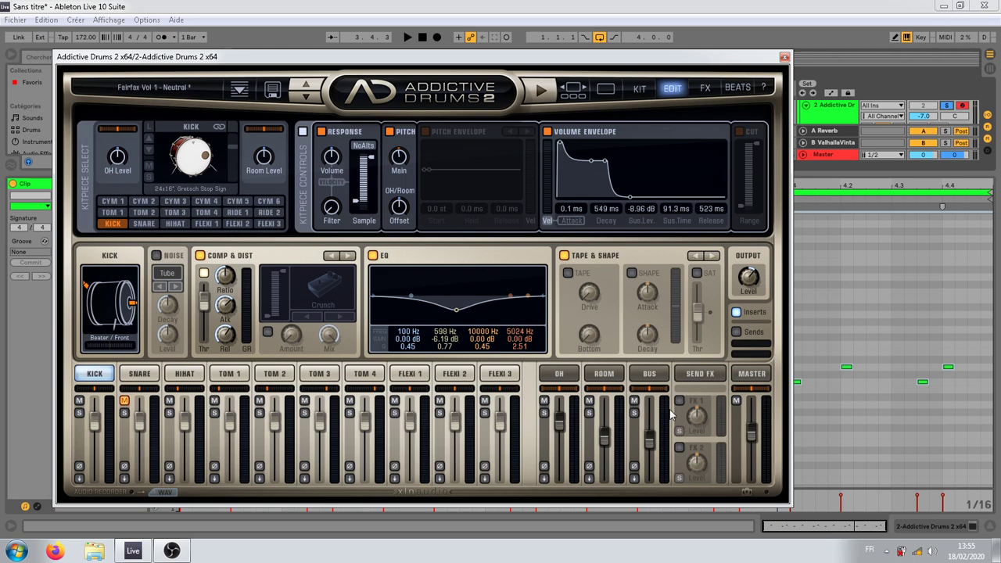
key("space")
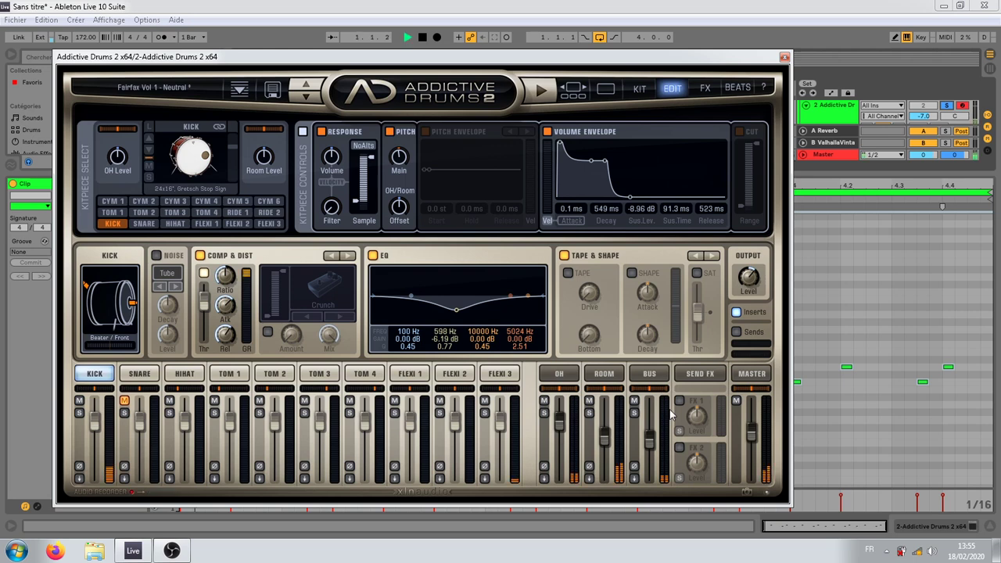
left_click(124, 401)
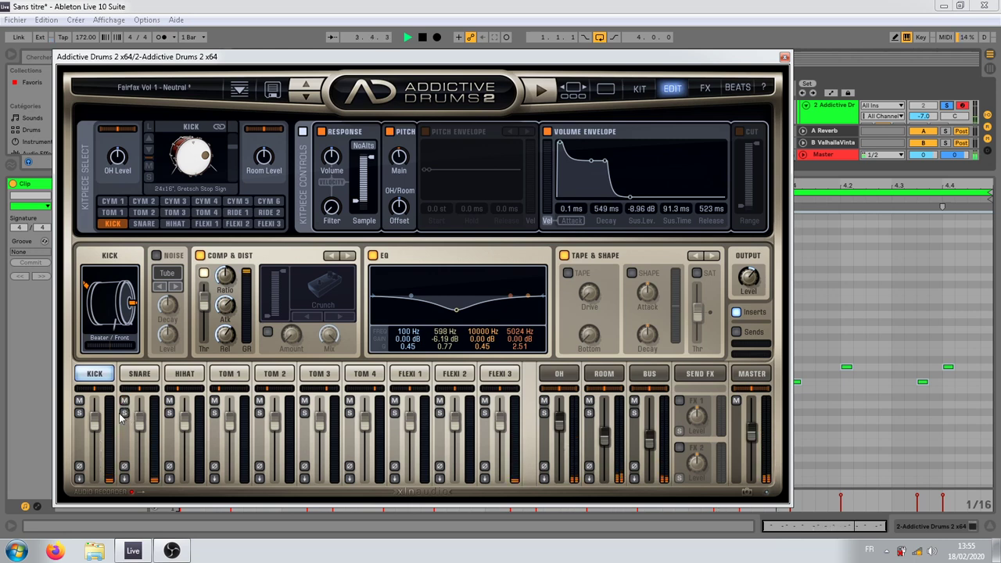
Step: Enable the snare's volume envelope and shape it: decay 421 ms, sustain level -14.1 dB, sustain time 5.0 ms, release 501 ms
left_click(140, 373)
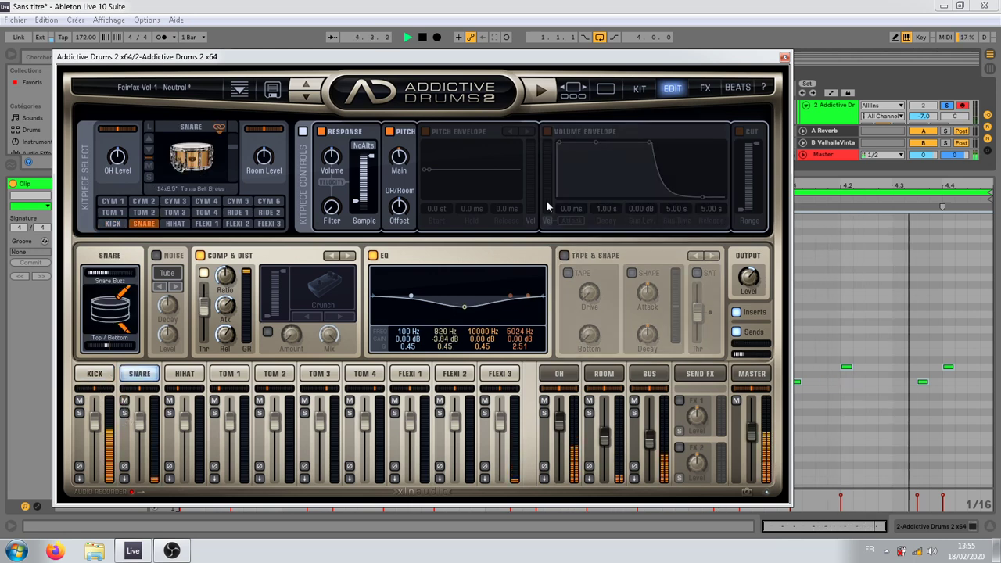
left_click(548, 133)
left_click_drag(649, 144, 618, 197)
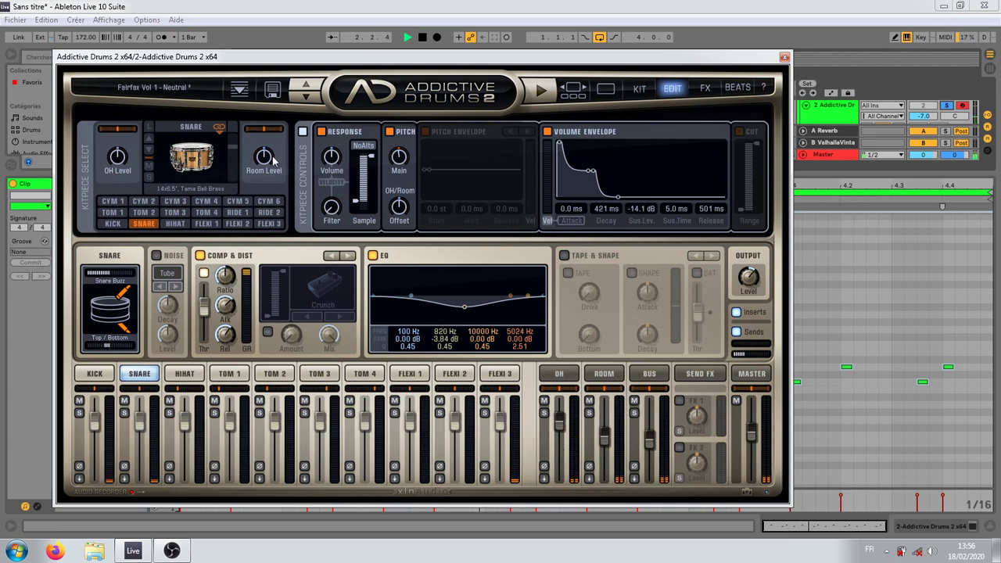
Step: Pull the Bus fader almost fully down and lower the Room and OH faders in the drum mixer
left_click_drag(649, 442, 650, 472)
left_click_drag(604, 438, 605, 460)
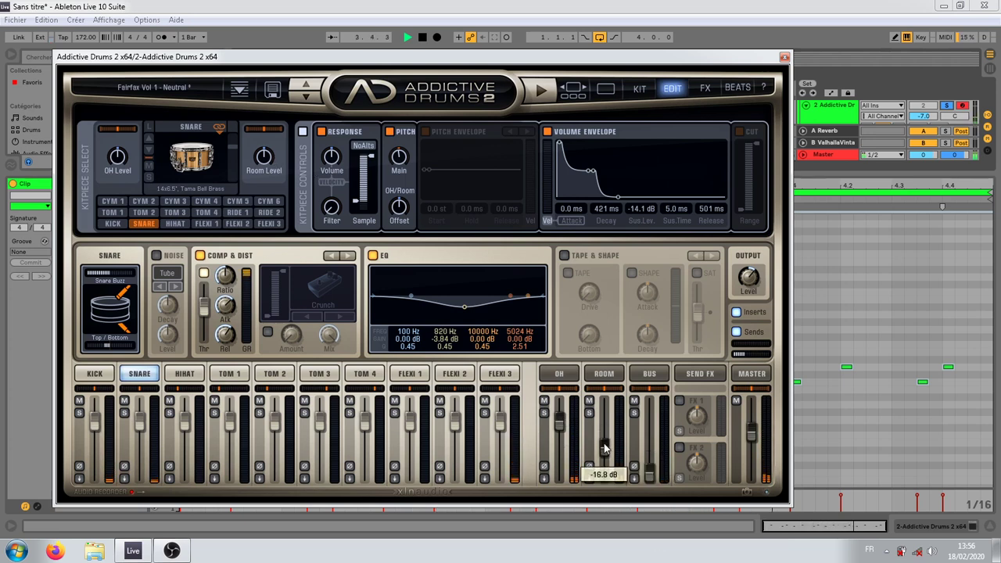
left_click_drag(558, 422, 561, 427)
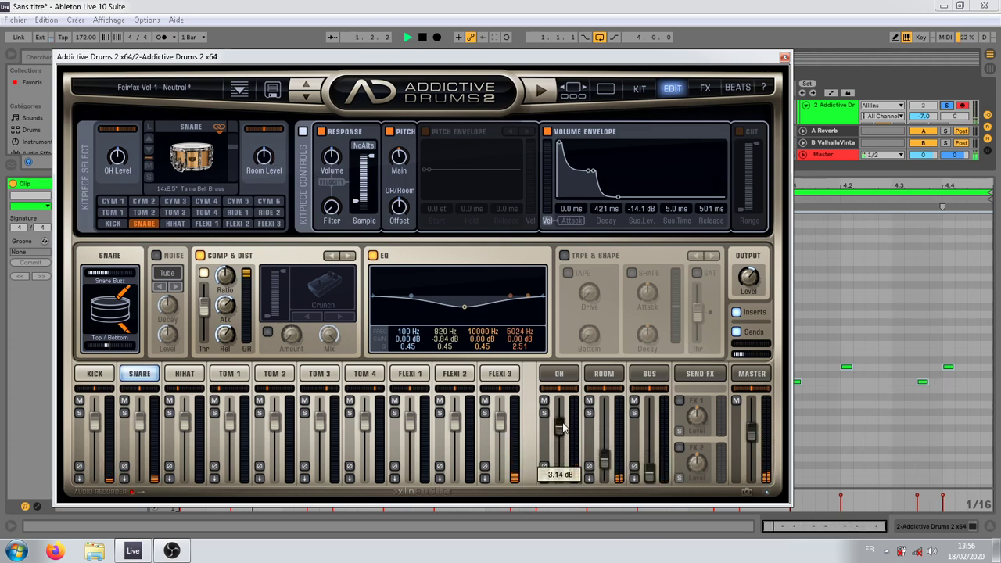
left_click_drag(608, 453, 608, 454)
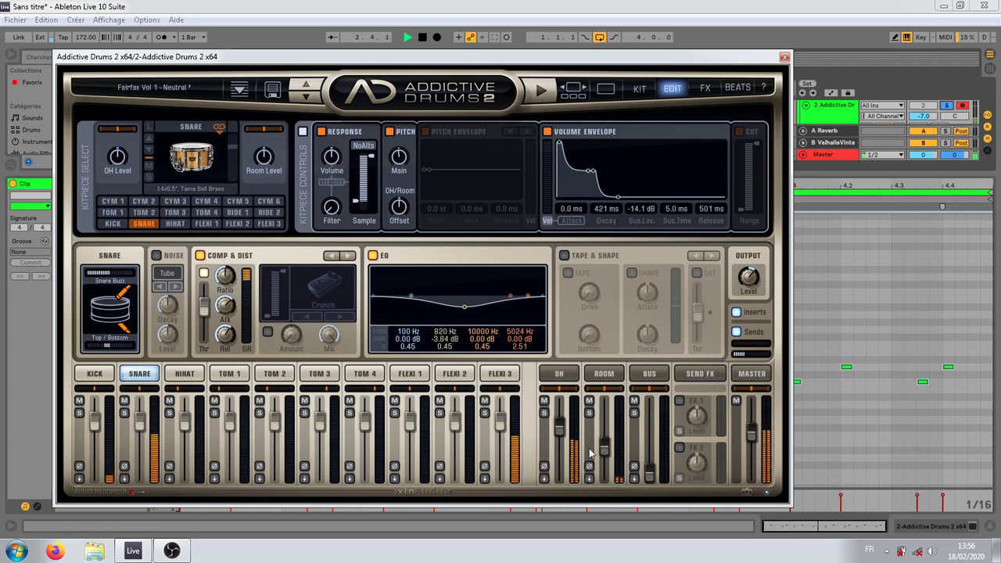
left_click_drag(560, 424, 609, 454)
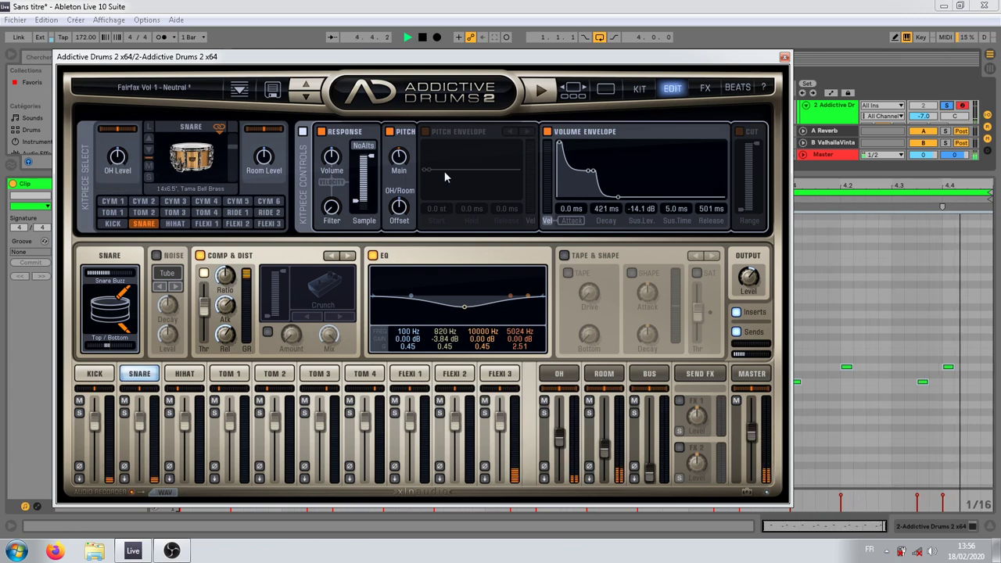
Step: Adjust the snare's volume envelope to a 252 ms decay and a -16.2 dB sustain level
left_click_drag(590, 171, 596, 194)
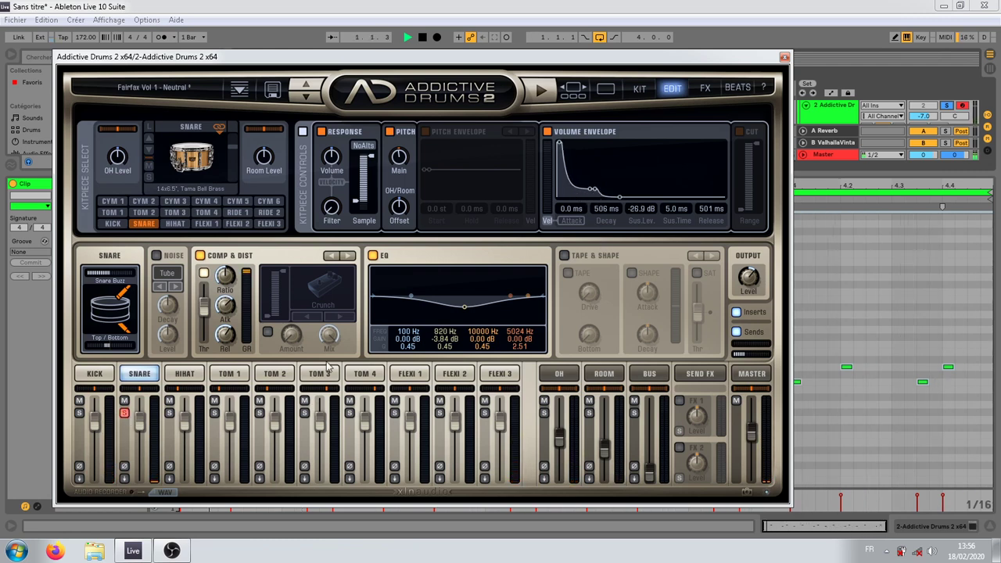
mouse_move(593, 191)
left_mouse_down()
mouse_move(583, 140)
mouse_move(584, 176)
left_mouse_up()
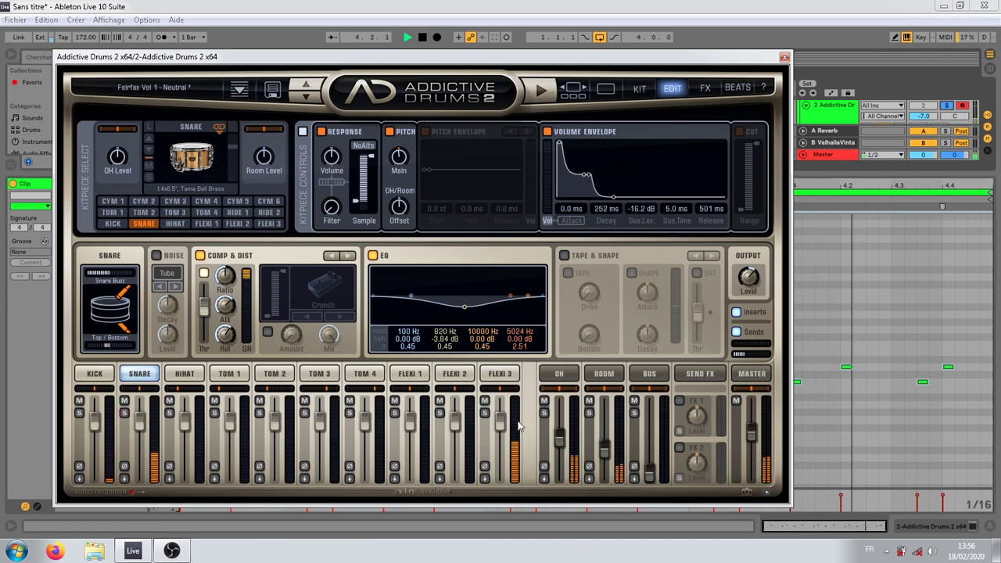
Step: Enable the Flexi 3 snare's volume envelope and set decay 300 ms, sustain level -12.1 dB, sustain time 5.0 ms and release 753 ms
left_click(498, 380)
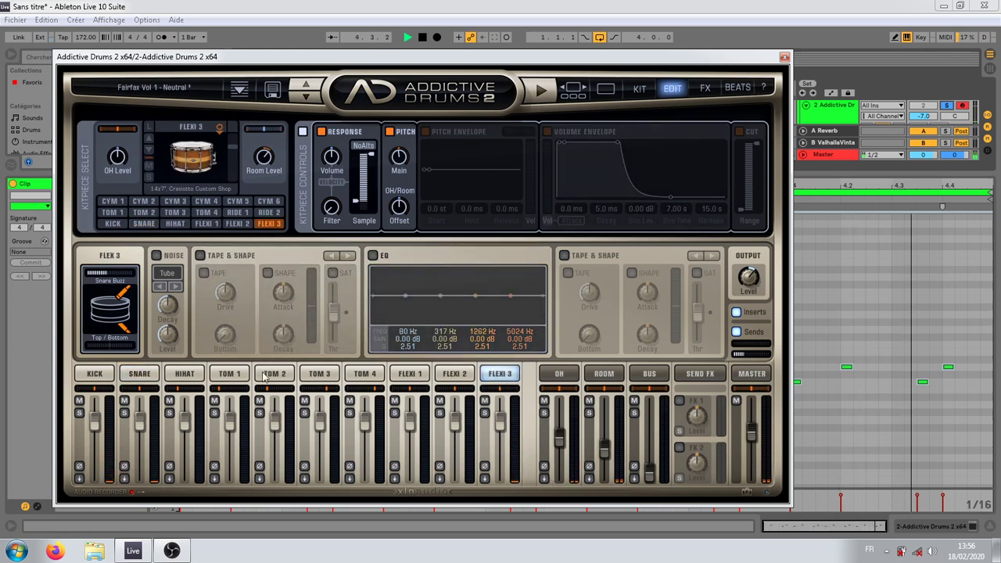
left_click(485, 401)
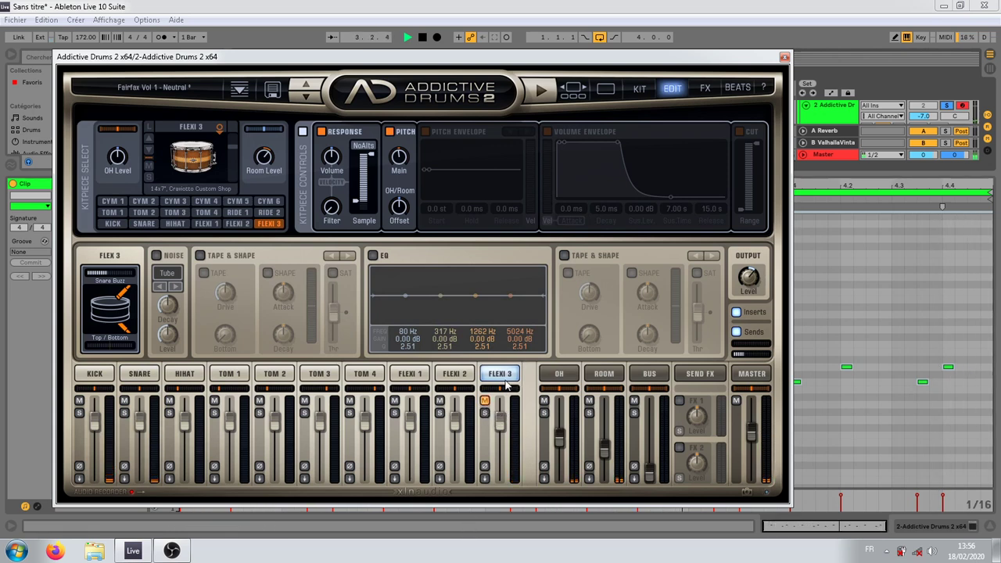
left_click(485, 401)
left_click(549, 133)
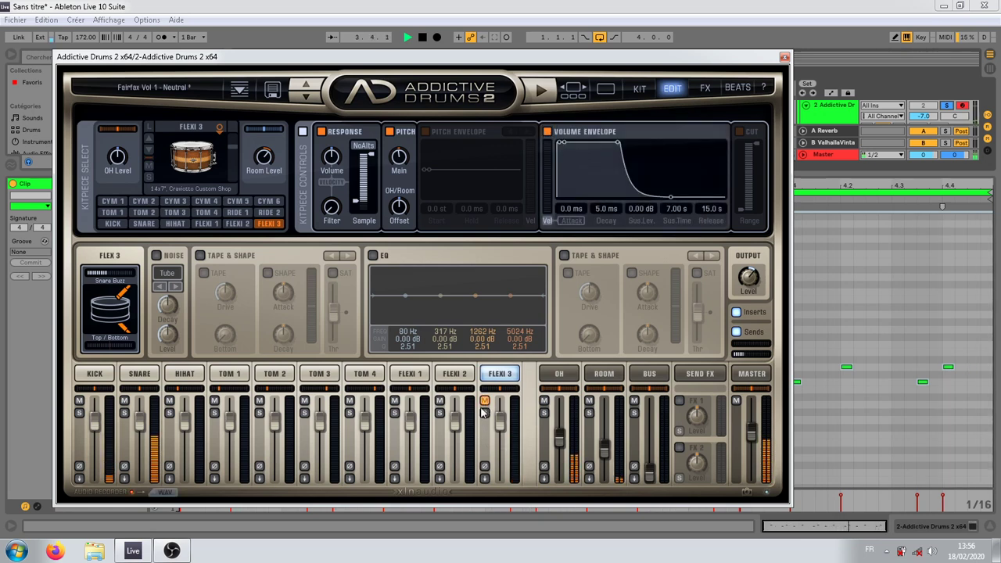
left_click_drag(565, 144, 584, 176)
left_click_drag(644, 197, 589, 171)
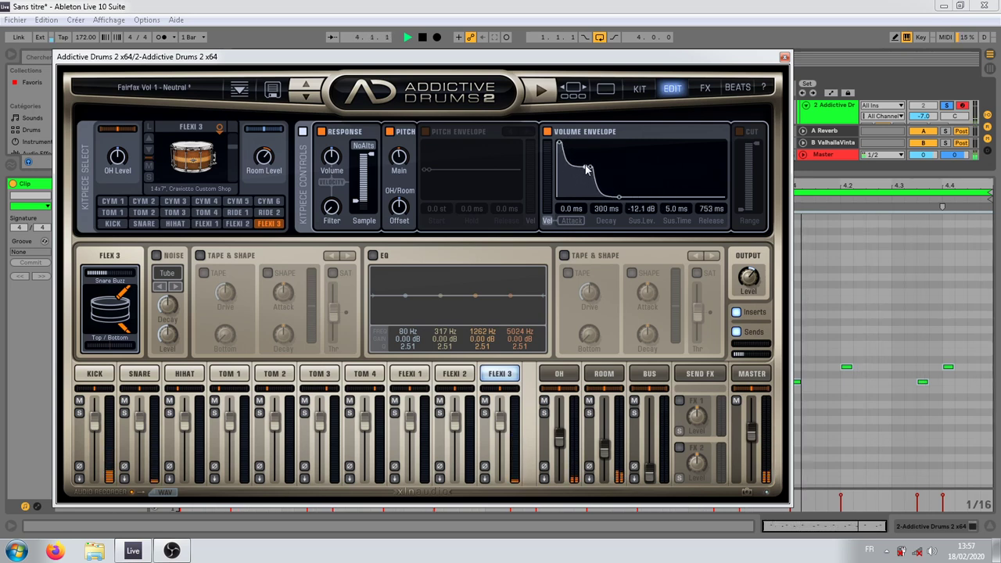
Step: Readjust the snare's volume envelope to a -12.4 dB sustain level with 252 ms decay and stop playback
left_click(139, 374)
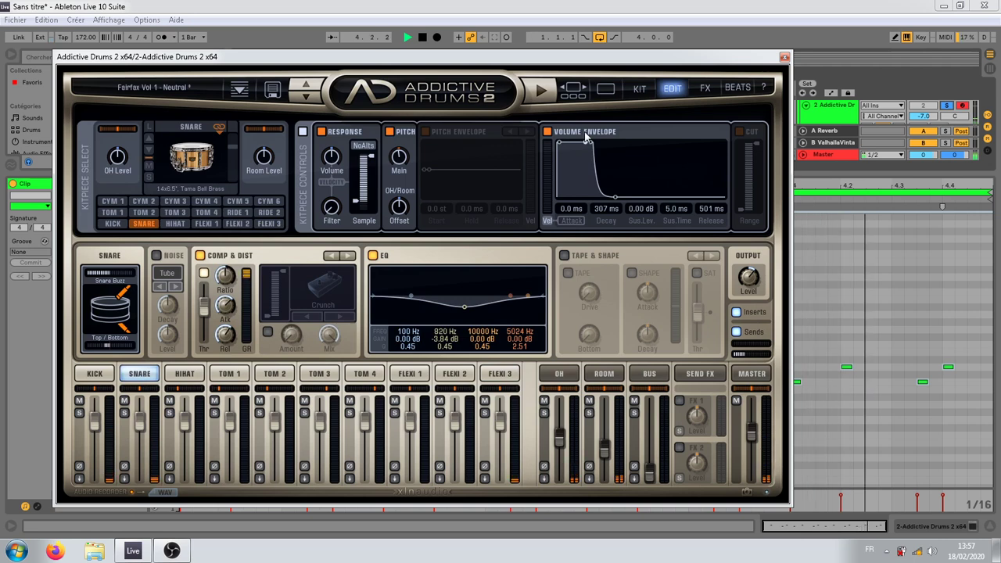
left_click_drag(586, 137, 579, 173)
key("space")
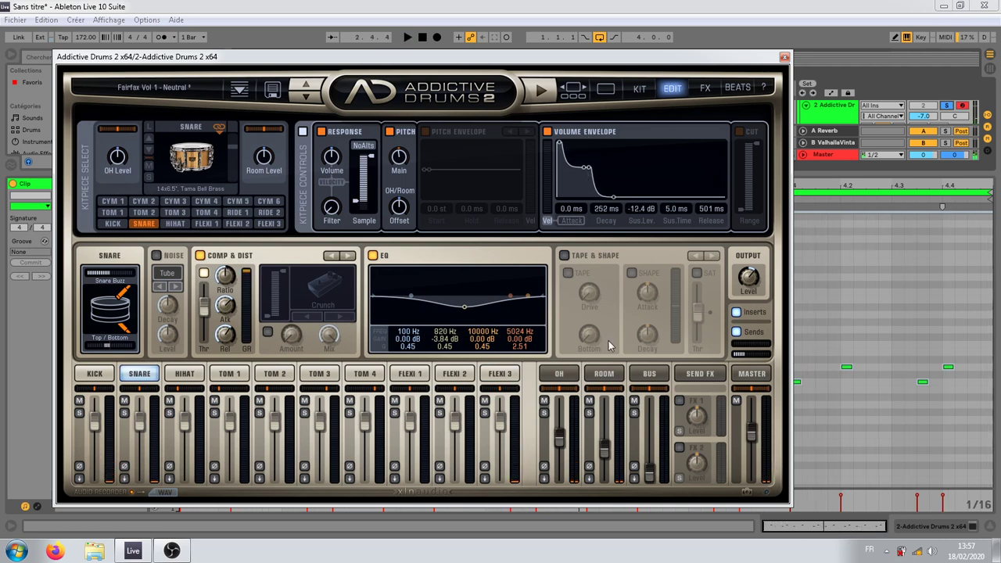
Step: Close the drum plug-in window and add the SoundToys Decapitator effect to the Addictive Drums track
left_click(784, 57)
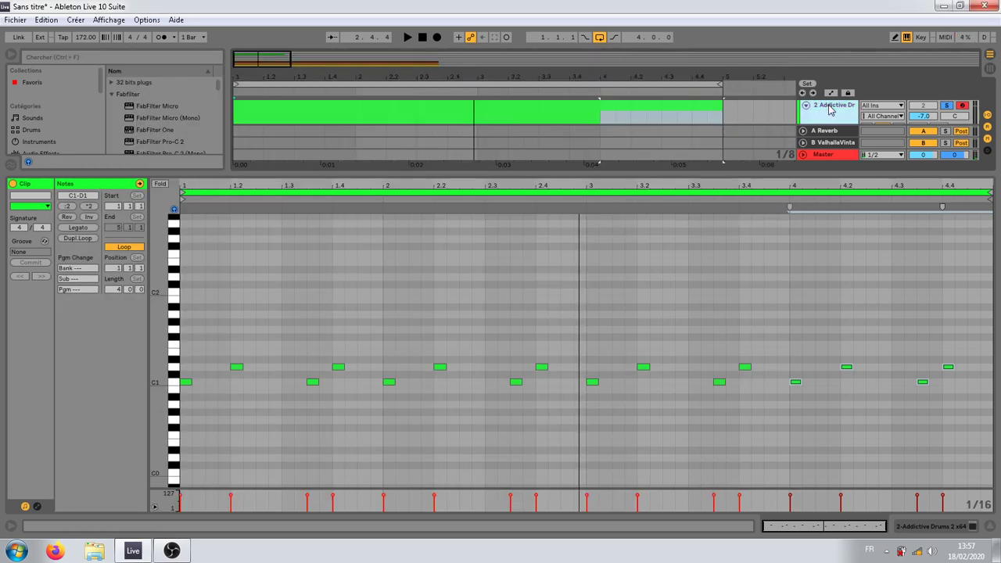
left_click(826, 102)
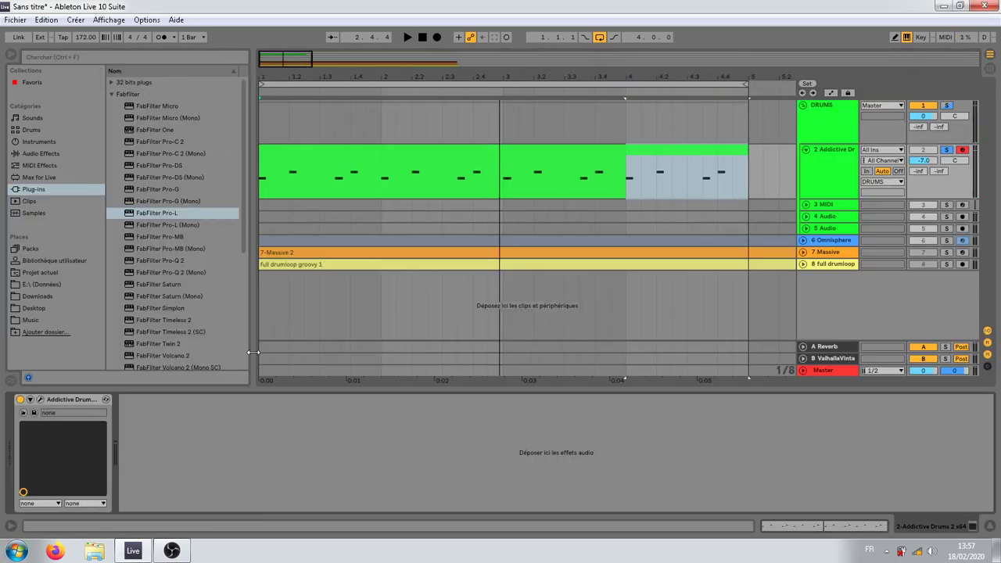
left_click(110, 95)
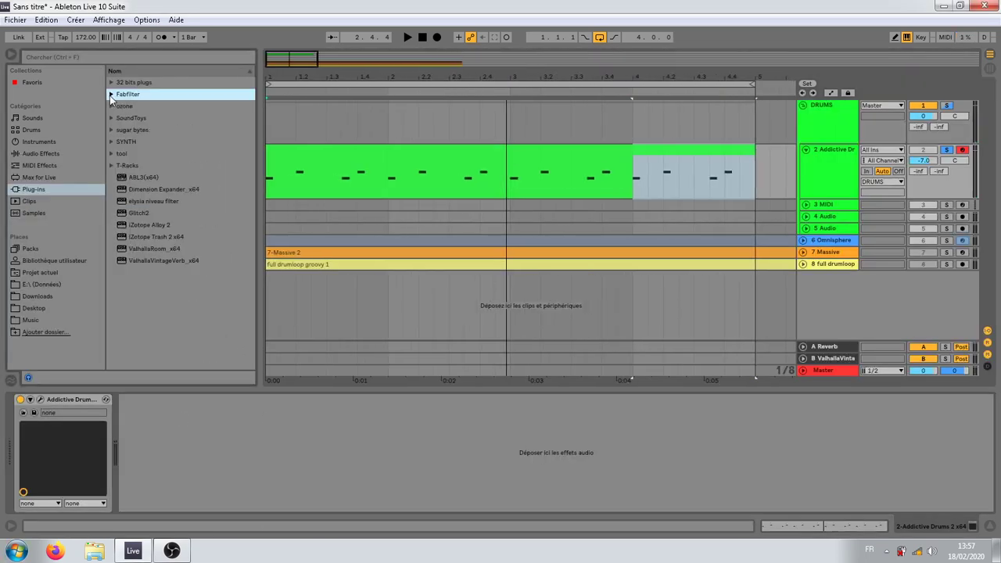
left_click(116, 130)
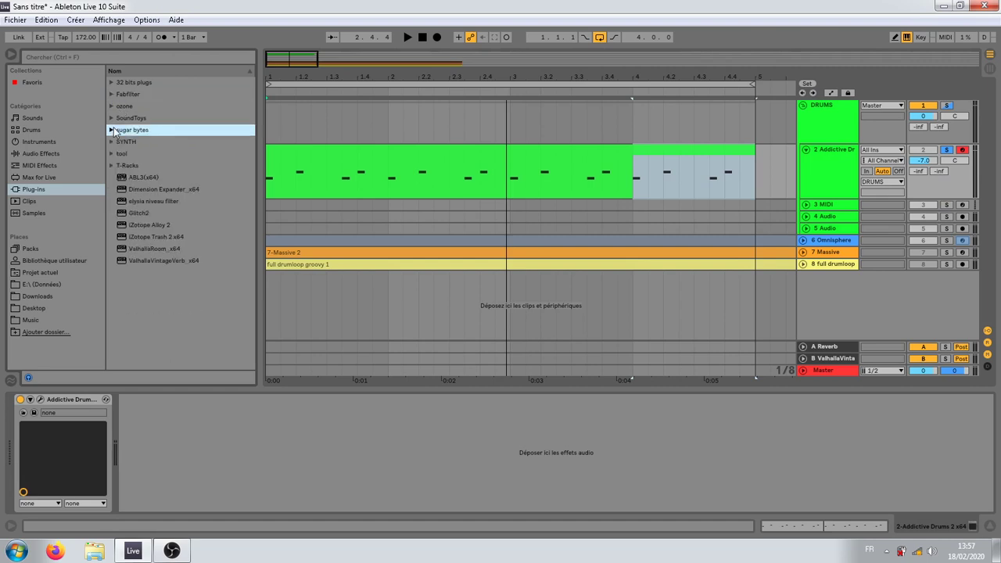
left_click(111, 119)
left_click(143, 143)
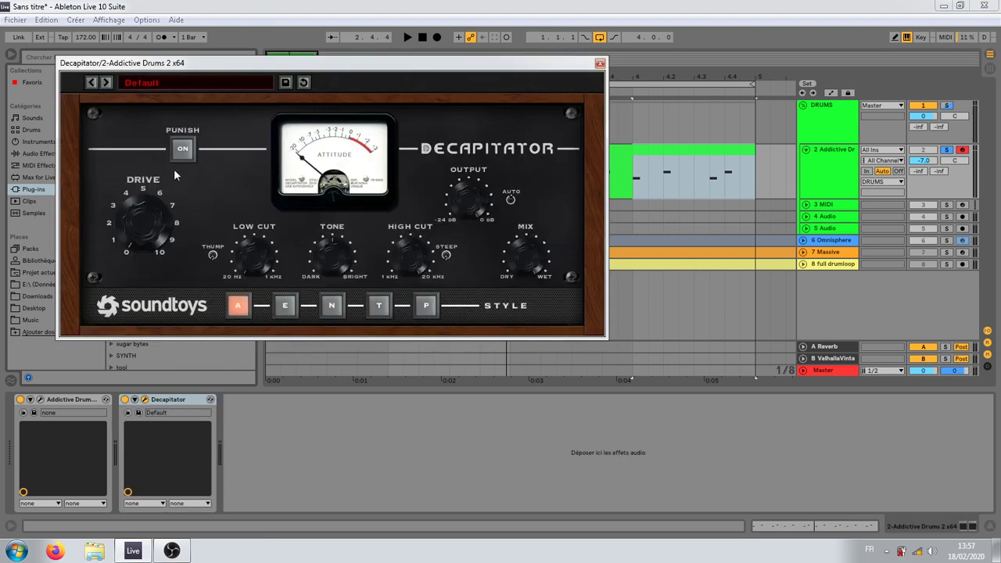
Step: Play the loop, set Decapitator's style to E and turn on Punish
key("space")
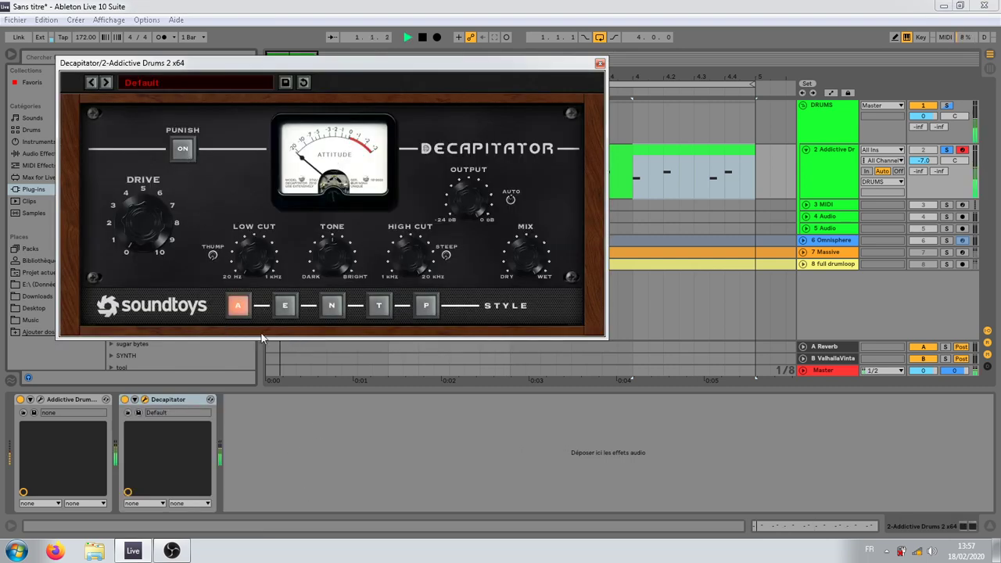
left_click(286, 307)
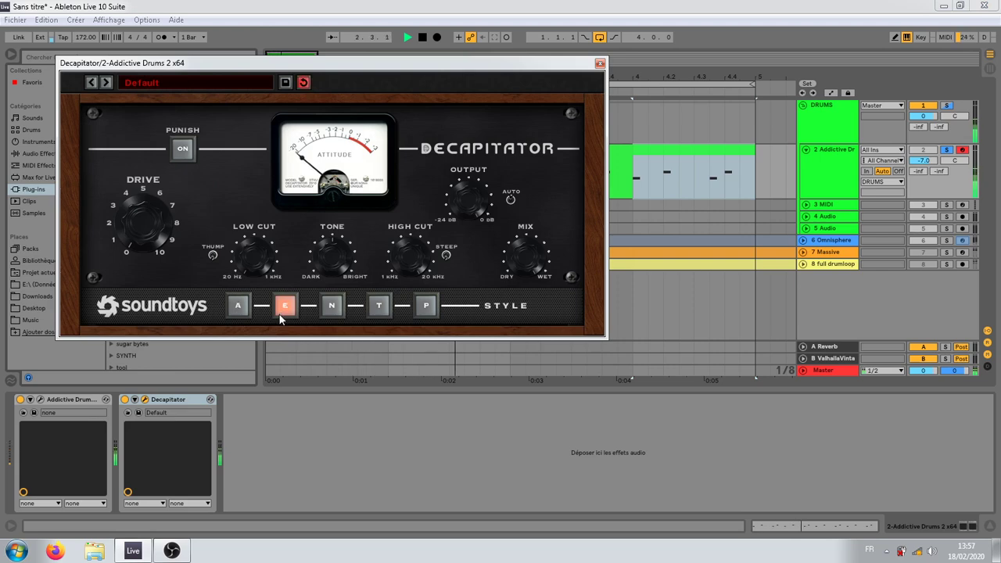
left_click(180, 150)
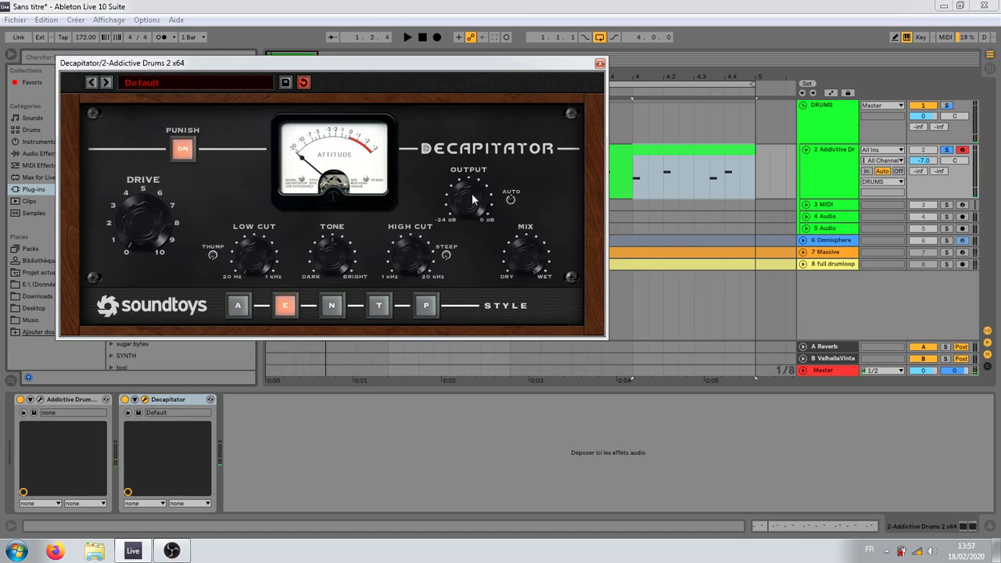
Step: Compare the drum loop with Decapitator bypassed and re-enabled
left_click(125, 400)
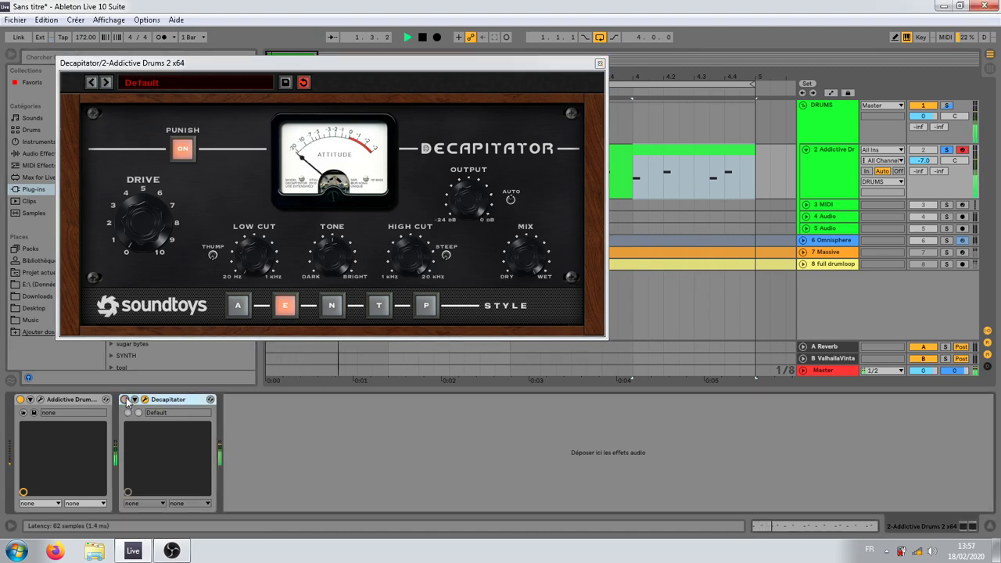
left_click(125, 400)
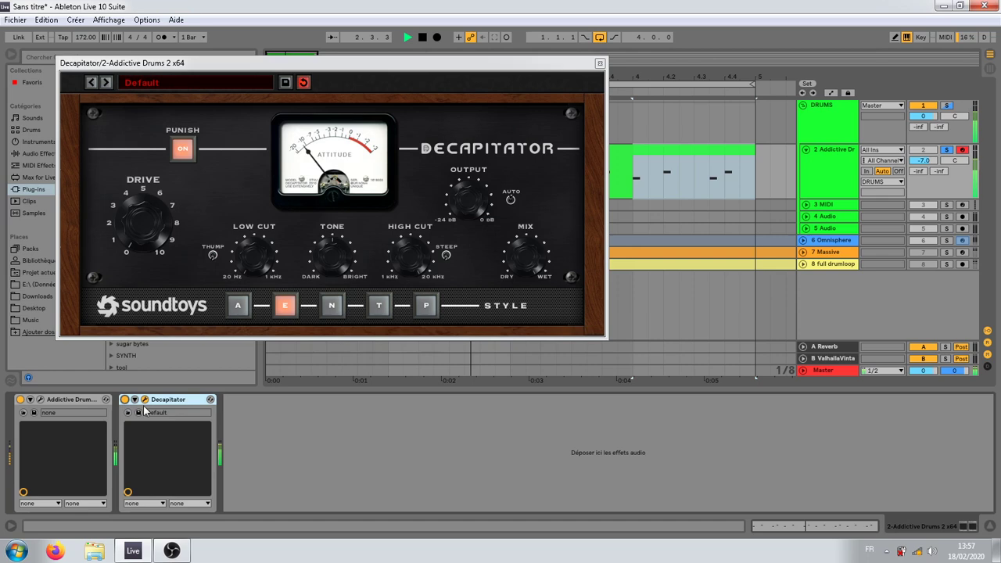
left_click(466, 220)
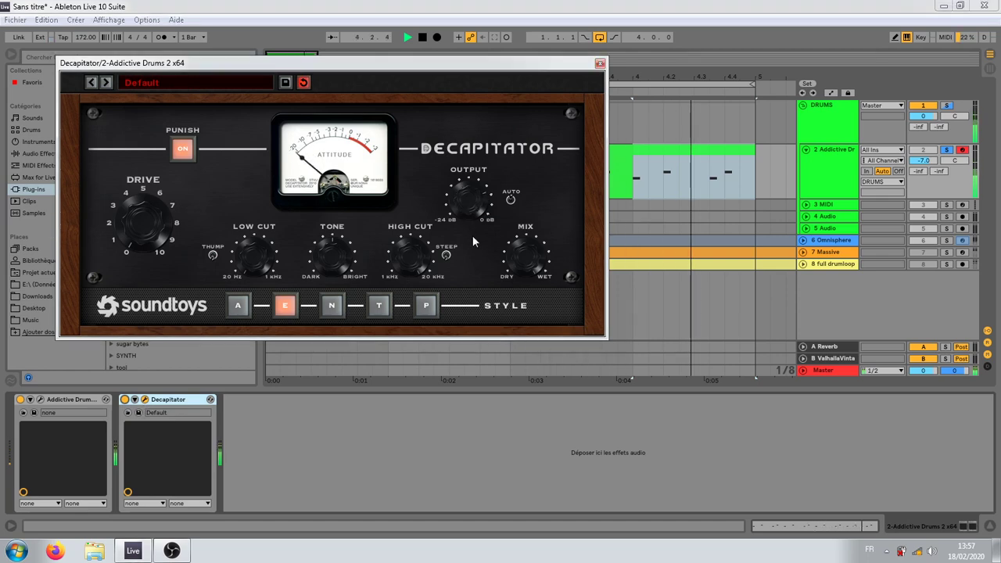
Step: Set Decapitator's style to A and compare the drum loop with the effect bypassed and re-enabled
left_click(125, 399)
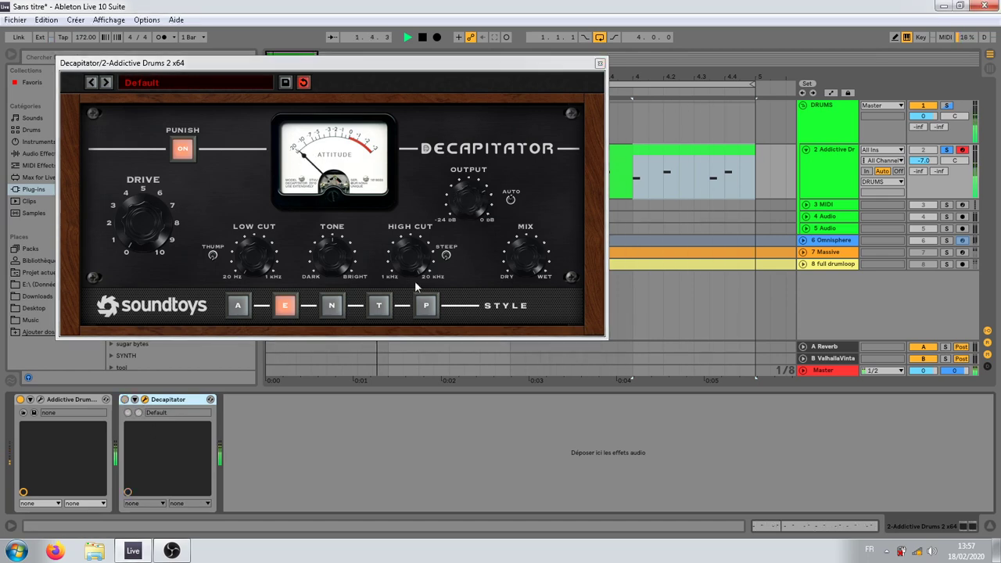
left_click(124, 400)
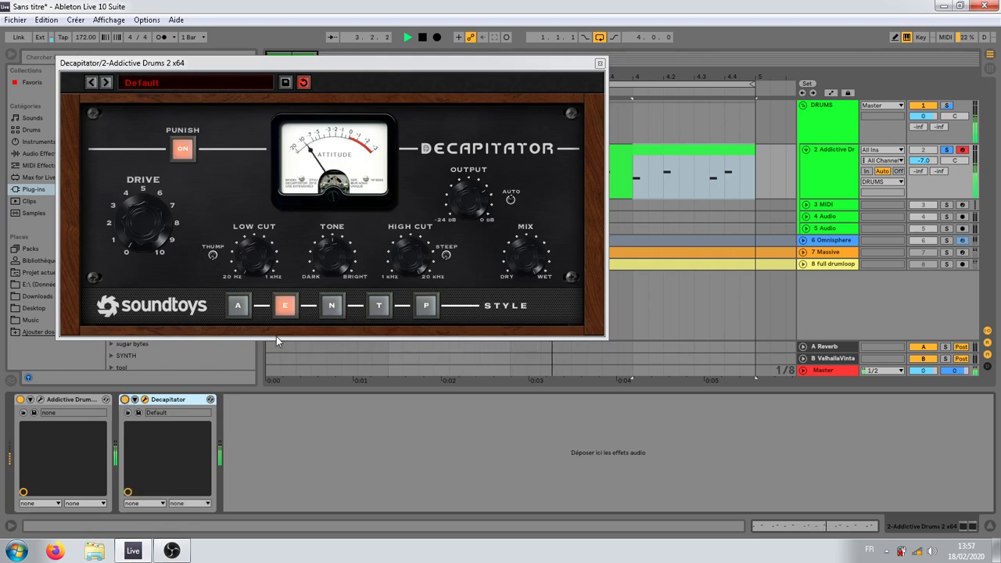
left_click(238, 306)
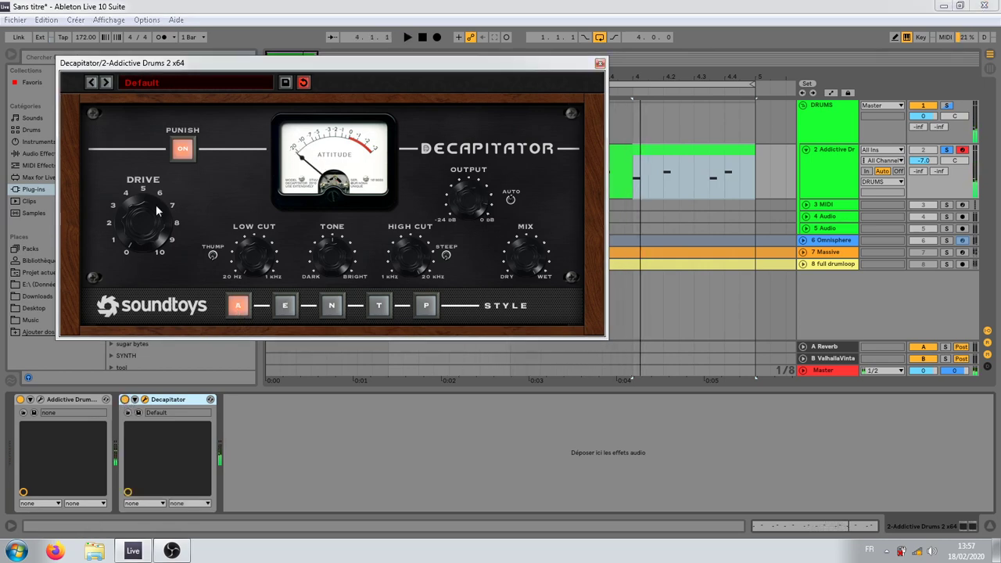
key("space")
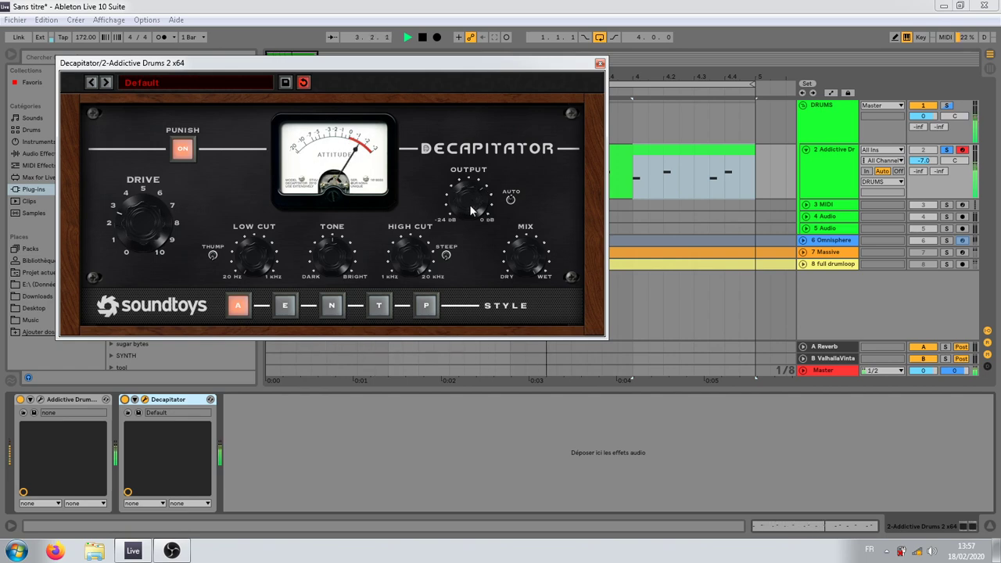
left_click(124, 401)
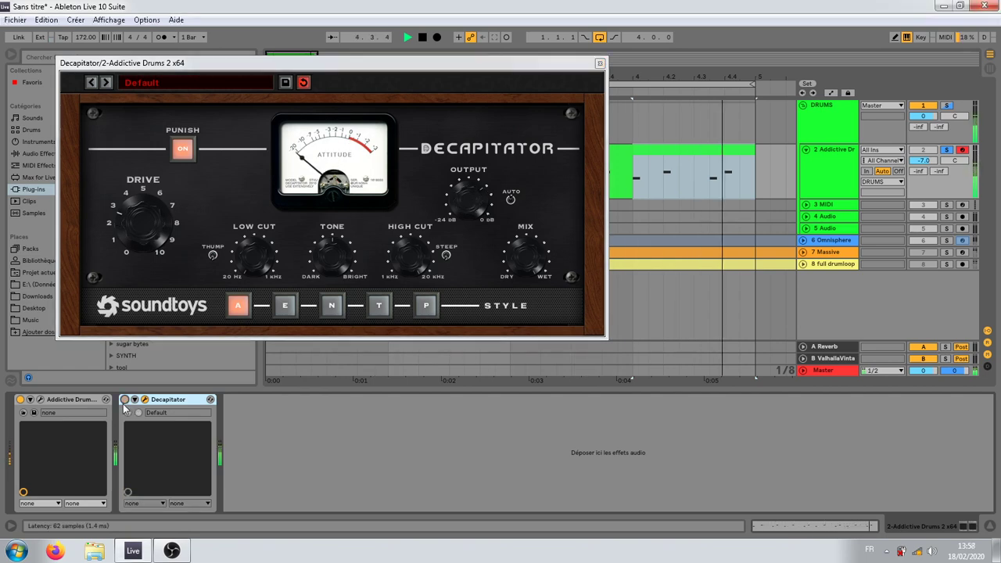
left_click(125, 401)
left_click(471, 211)
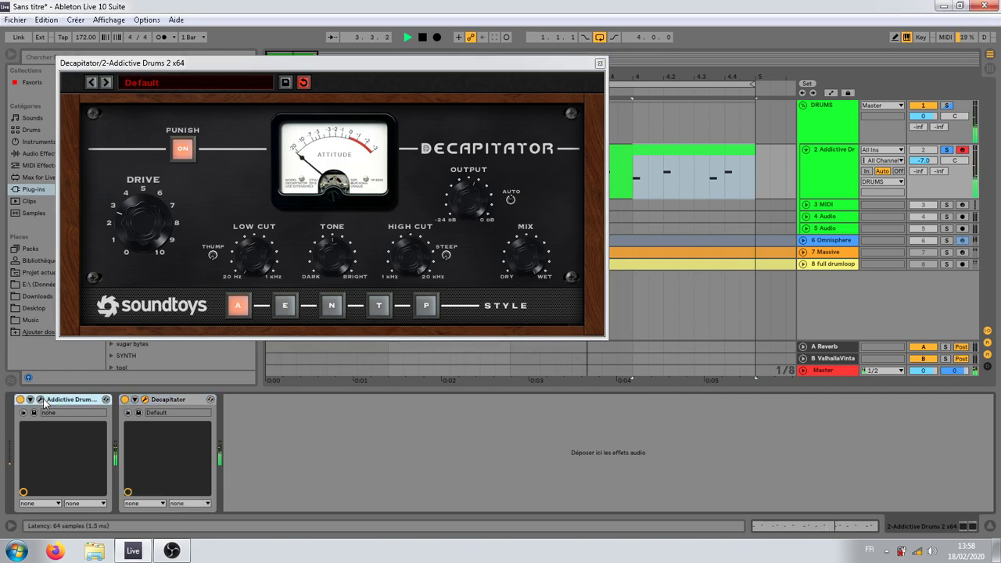
Step: Reopen Addictive Drums and set the kick's volume envelope to 197 ms decay, -16.1 dB sustain level, 5.0 ms sustain time and 362 ms release
left_click(106, 400)
left_click(94, 373)
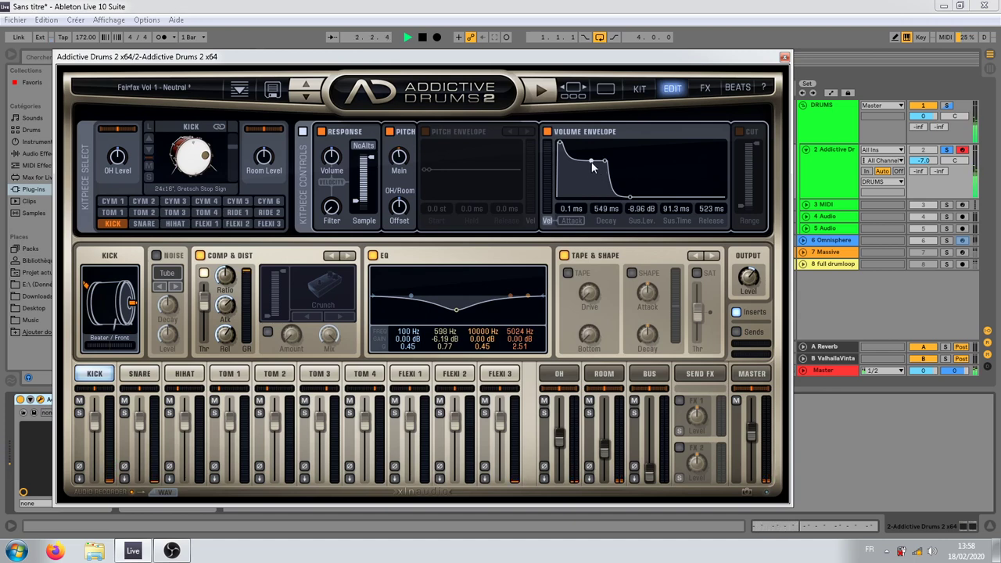
left_click_drag(592, 165, 584, 175)
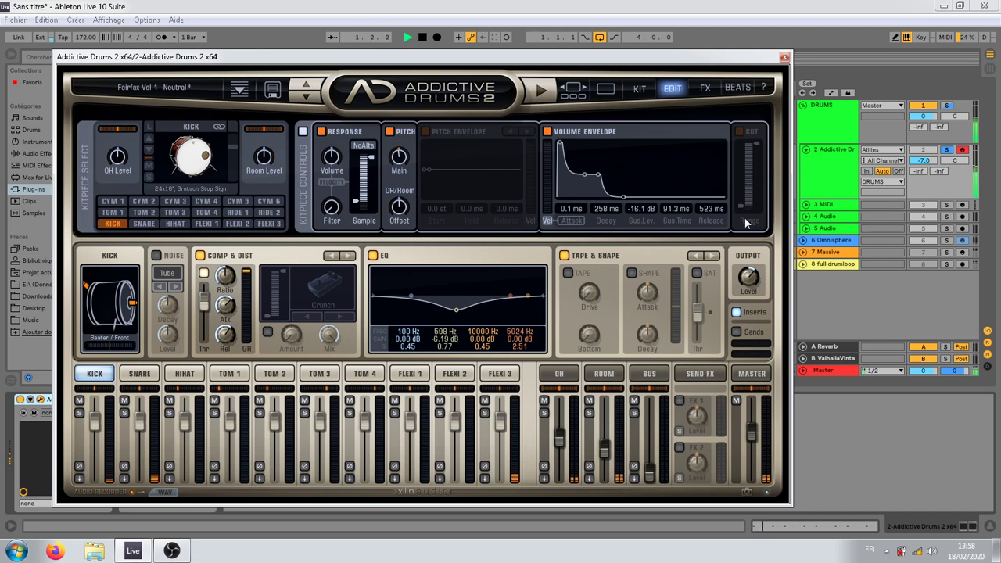
left_click_drag(665, 217, 665, 224)
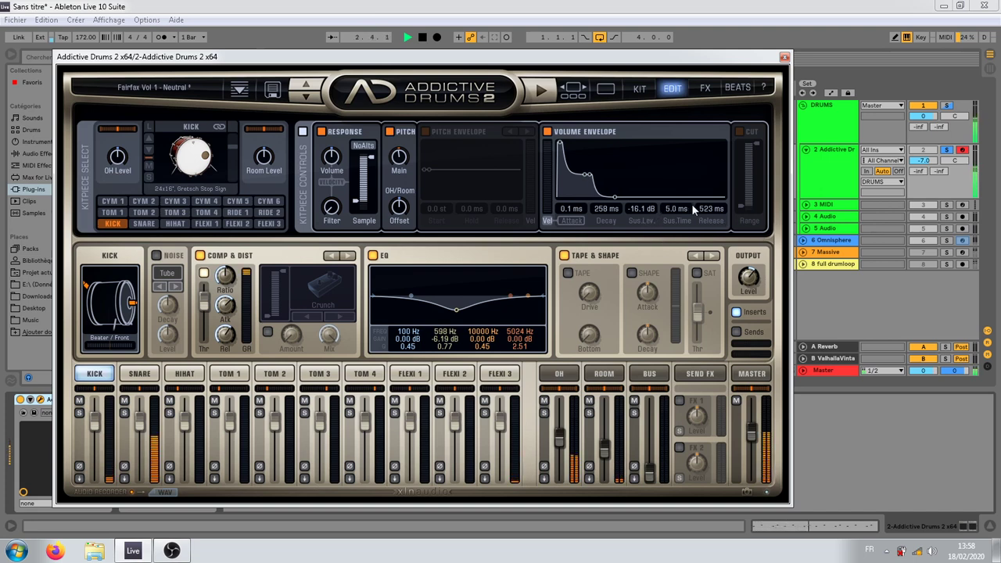
mouse_move(607, 214)
left_mouse_down()
mouse_move(721, 228)
mouse_move(712, 235)
mouse_move(711, 219)
mouse_move(615, 200)
mouse_move(625, 186)
mouse_move(610, 219)
left_mouse_up()
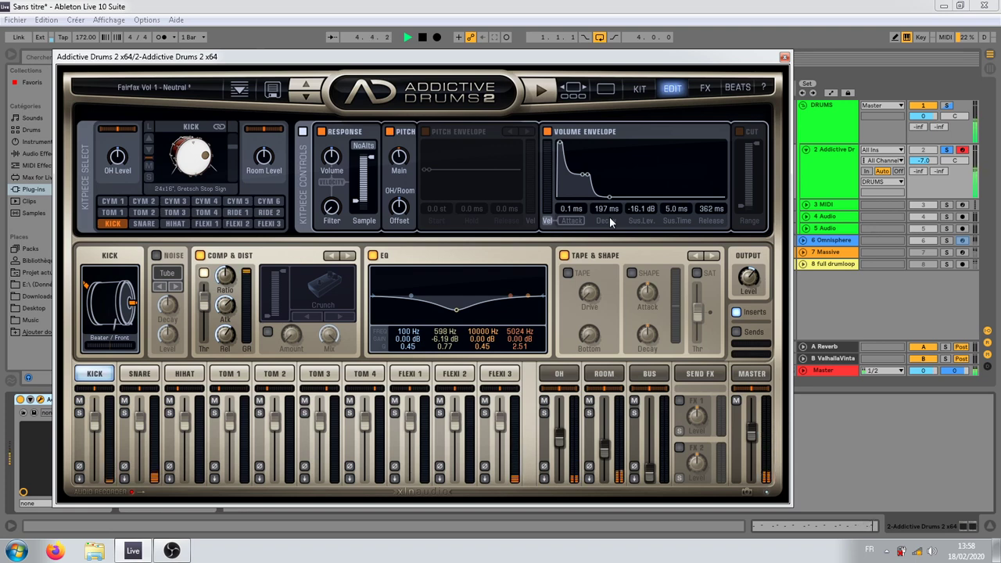
Step: Readjust the Flexi 3 and snare channel levels in the Addictive Drums mixer while the loop plays
mouse_move(500, 429)
left_mouse_down()
mouse_move(510, 475)
mouse_move(503, 426)
left_mouse_up()
mouse_move(137, 429)
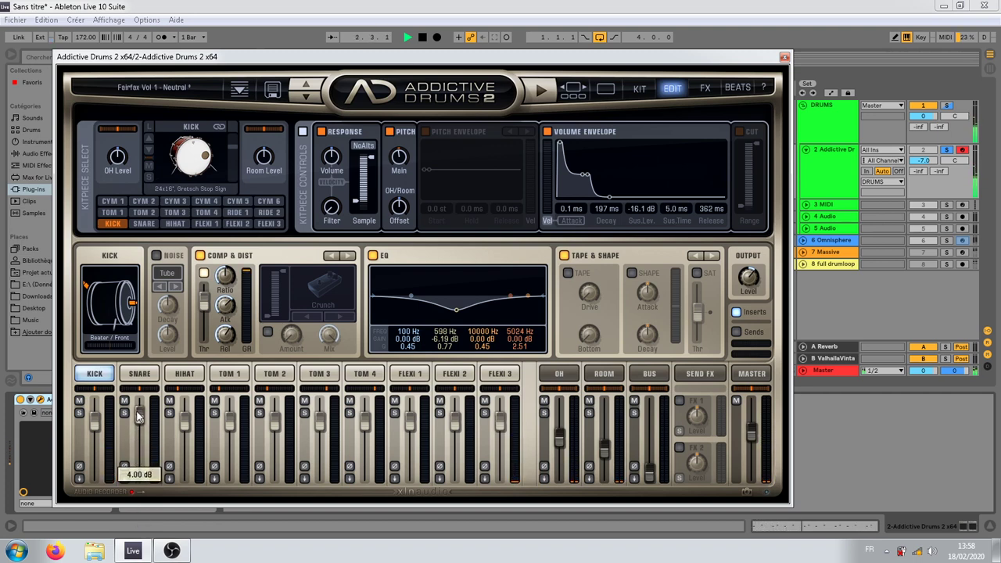
left_click_drag(137, 417, 138, 421)
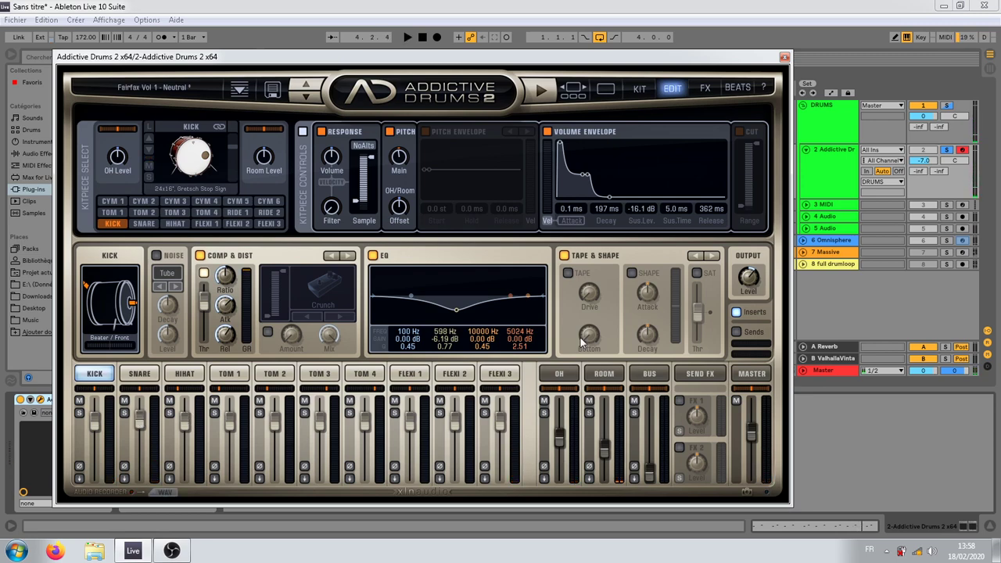
Step: Show the kit view, audition the Flexi 3 snare and listen to the loop with that channel muted
left_click(503, 374)
left_click(640, 89)
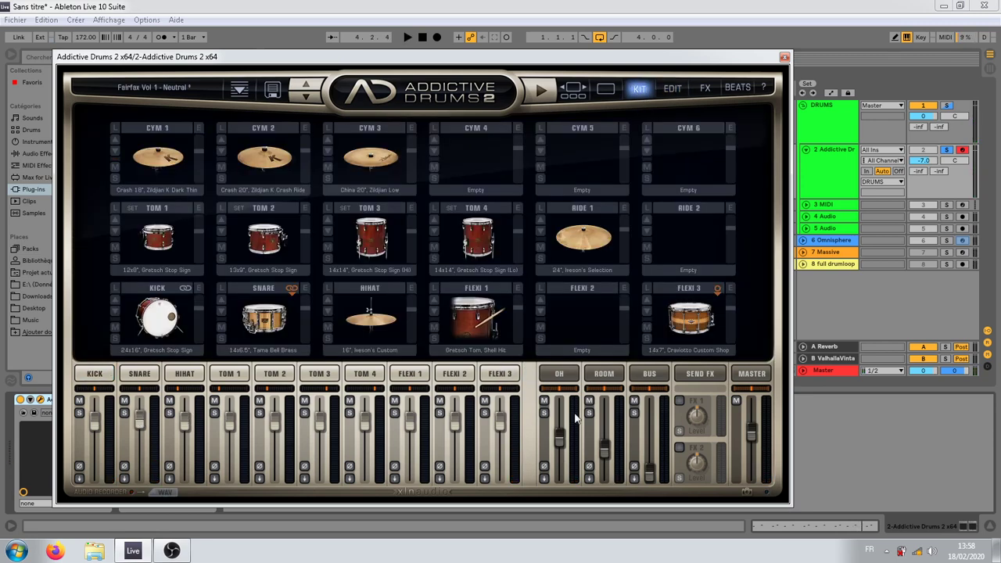
left_click(686, 323)
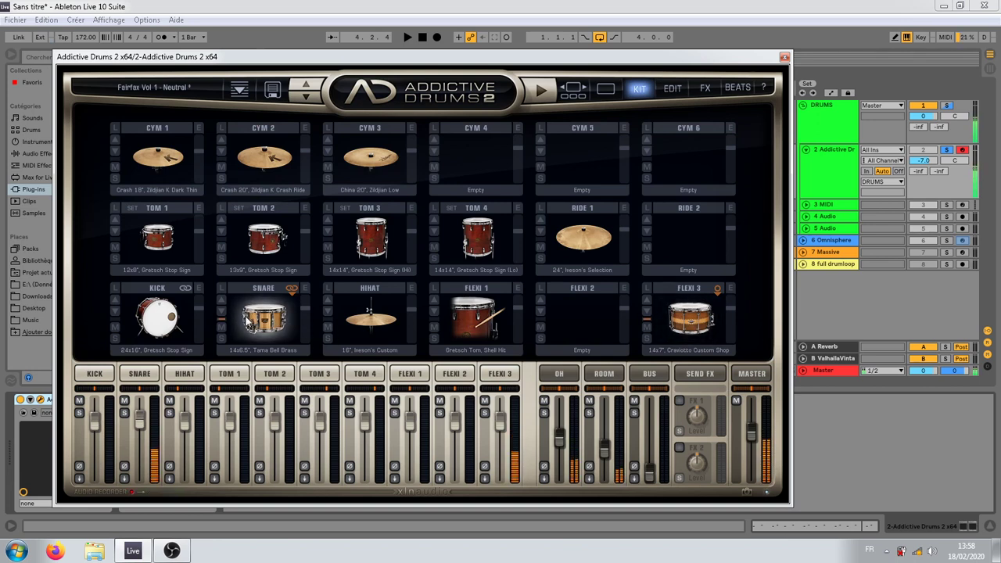
key("space")
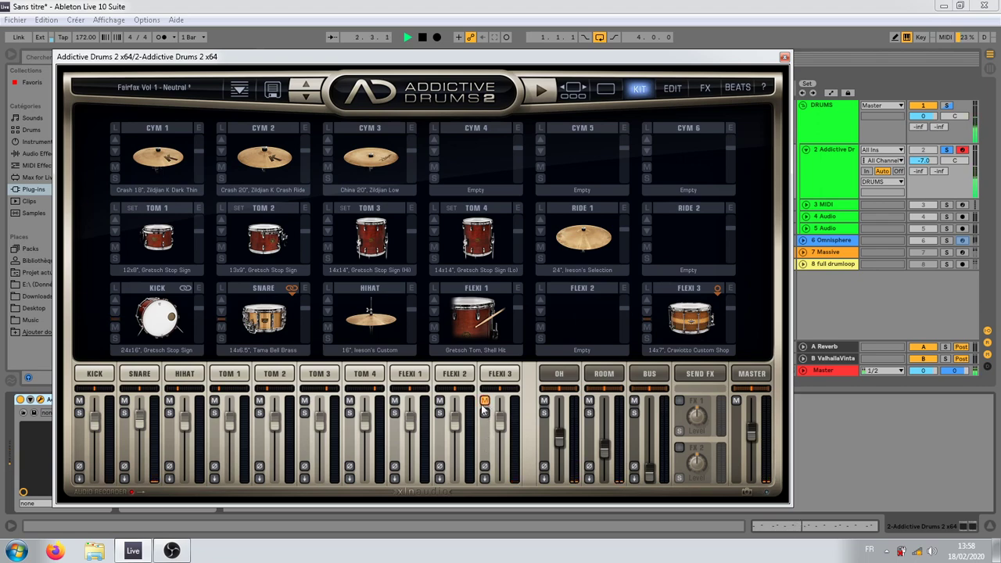
key("space")
Step: Close the Decapitator window, open the drum clip's MIDI notes and select all the snare notes on D1
key("ctrl+alt+p")
key("ctrl+alt+p")
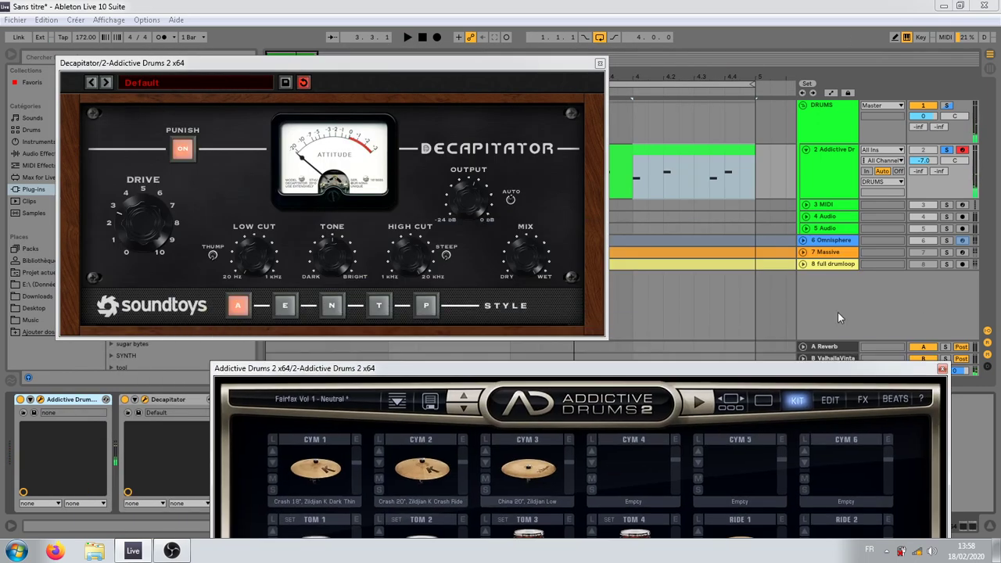
left_click(600, 63)
double_click(526, 131)
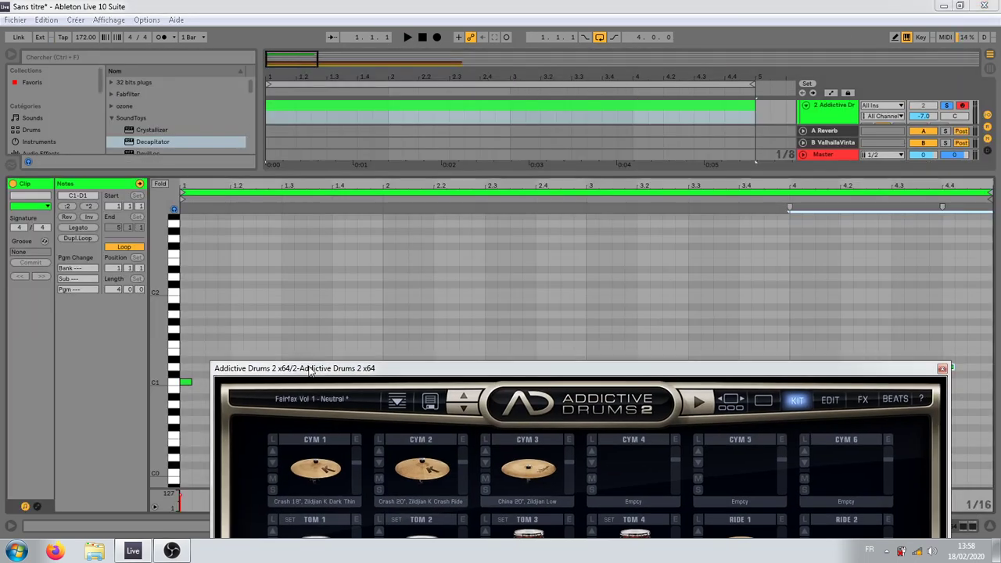
left_click_drag(220, 346, 955, 373)
Step: Try transposing the selected snare notes up and down by semitones while playing the loop
key("Up")
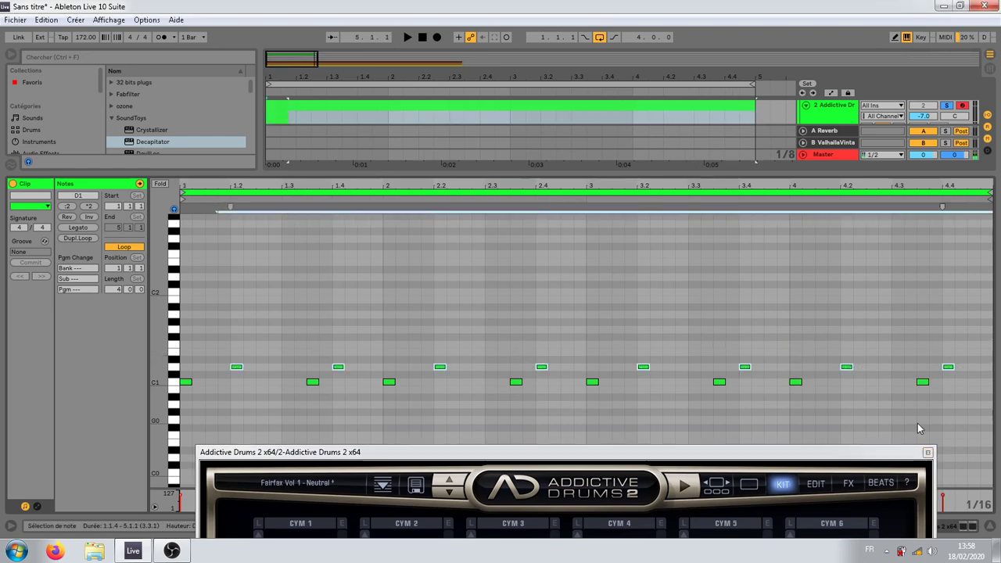
key("space")
key("Down")
key("Down")
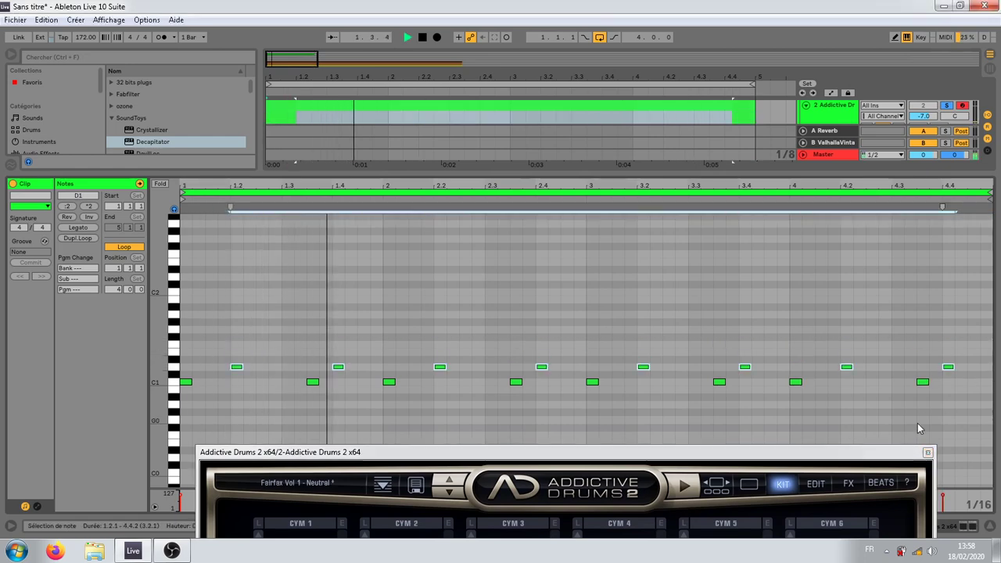
key("Up")
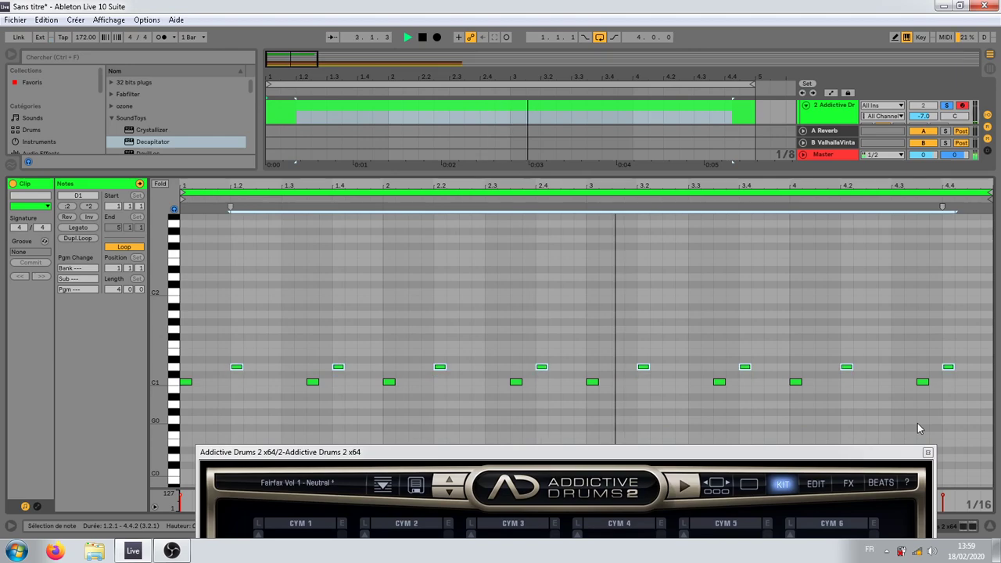
Step: Close the Addictive Drums window and show the track's device chain
left_click_drag(818, 460, 655, 51)
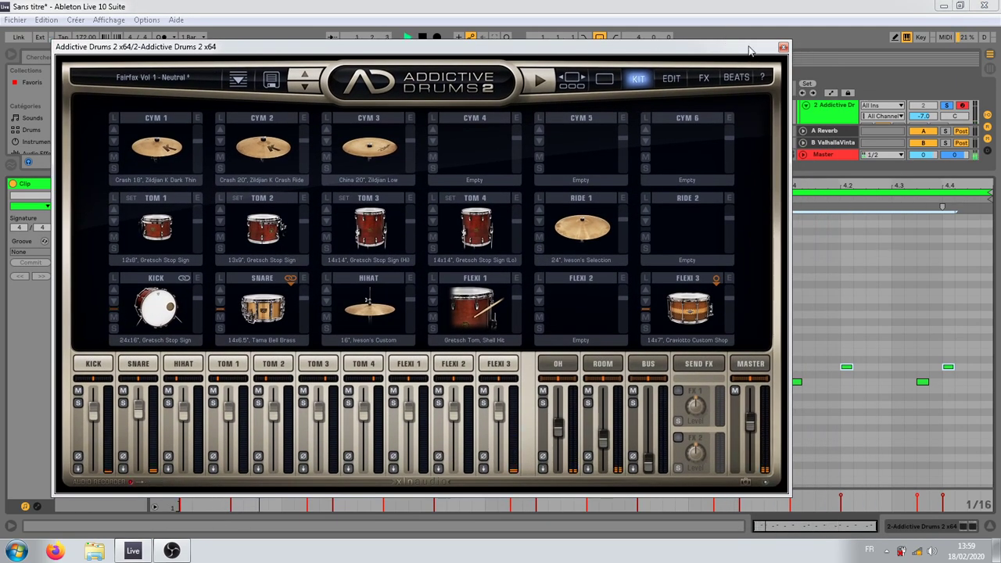
left_click(847, 113)
left_click(783, 47)
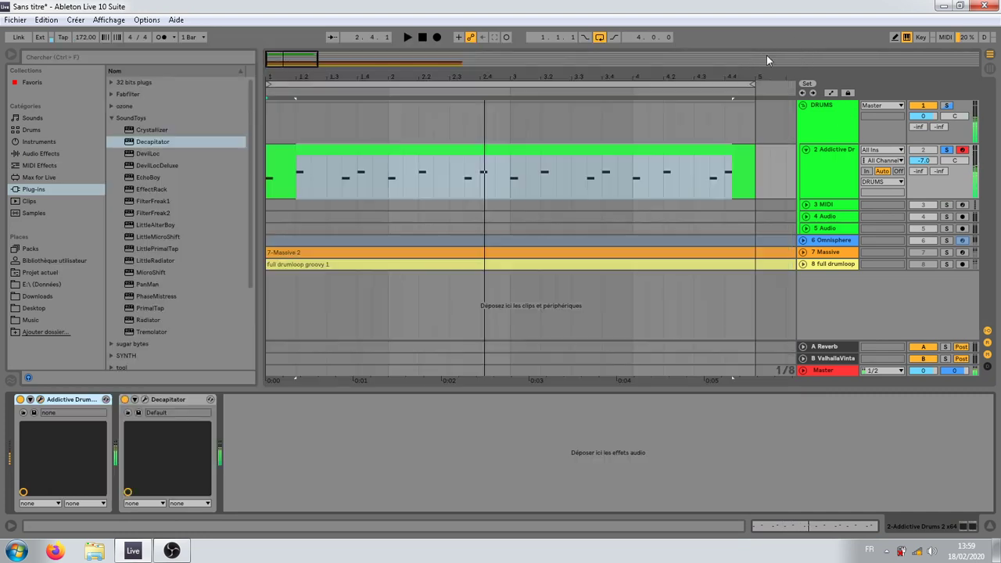
Step: Add CamelPhat3 from the 32 bits plugs folder after Decapitator on the Addictive Drums track and clear its preset
left_click(265, 453)
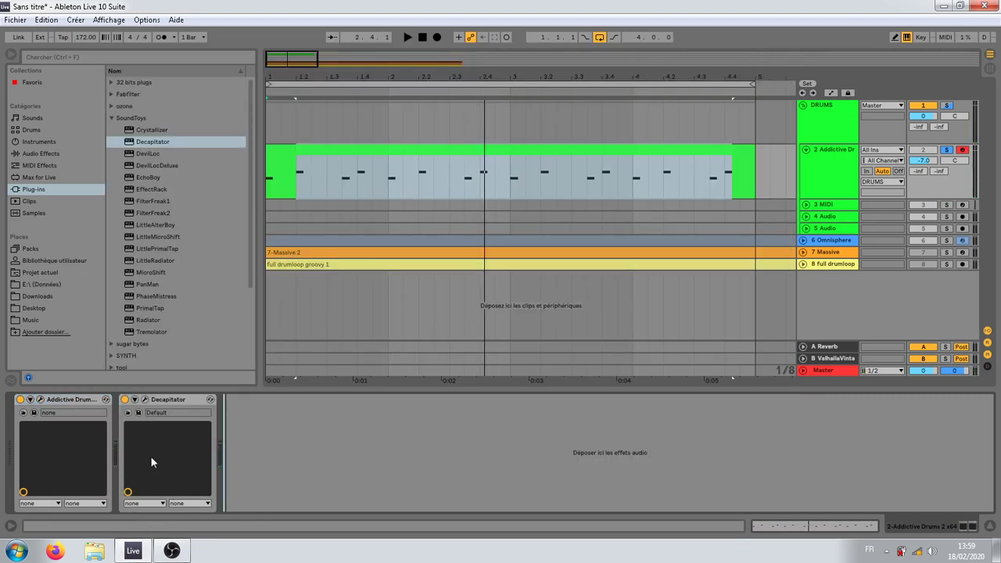
left_click(112, 118)
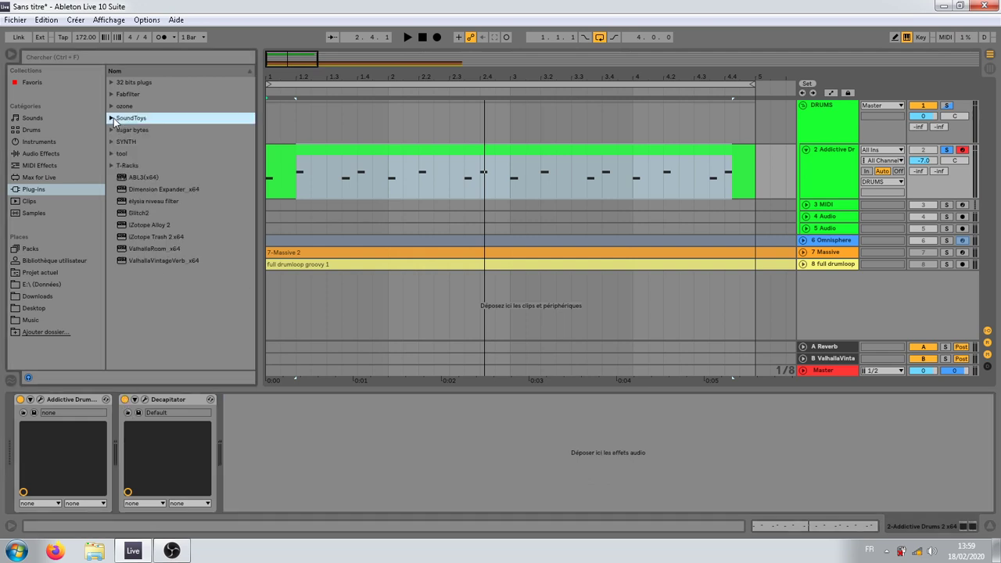
left_click(110, 82)
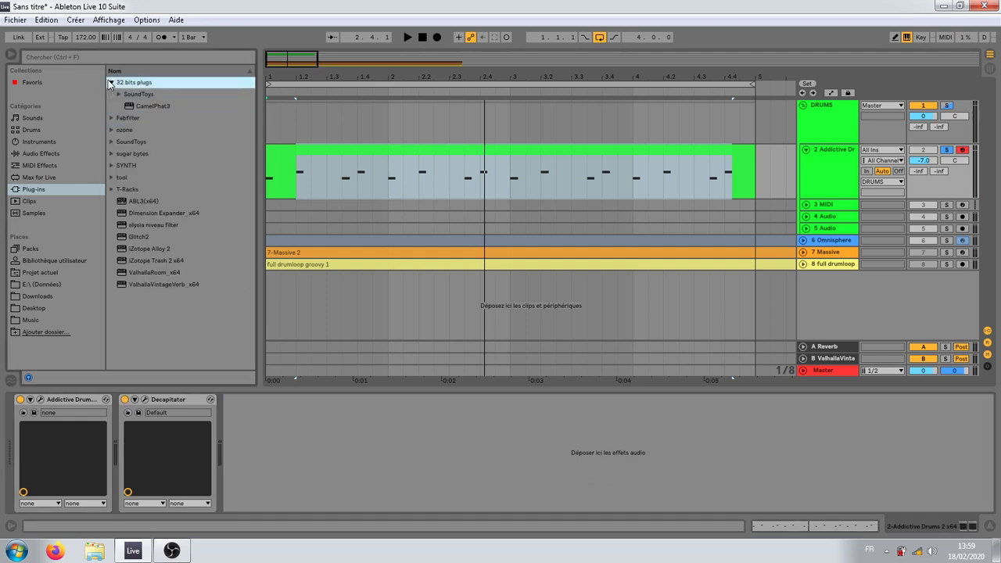
left_click(122, 94)
double_click(137, 106)
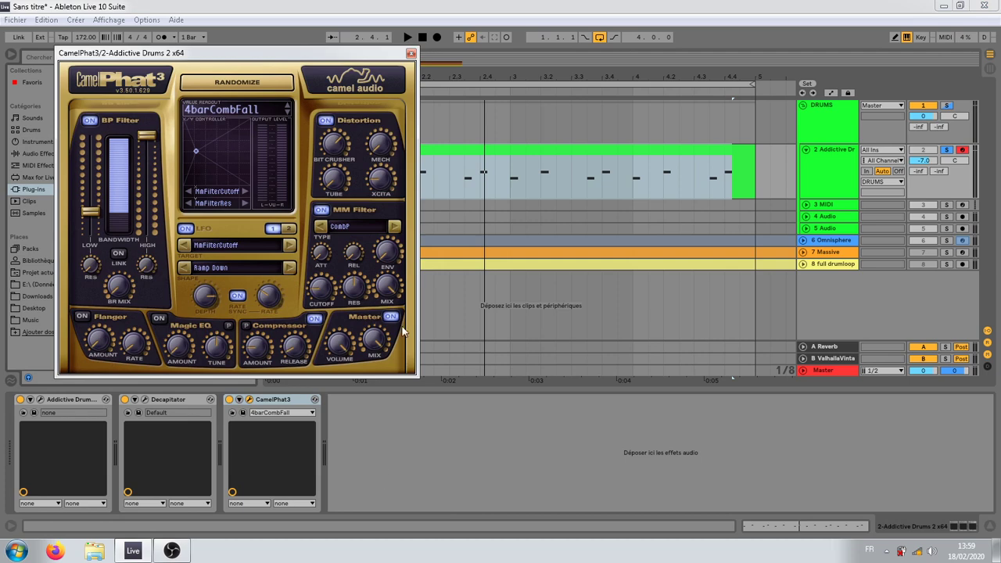
left_click(234, 110)
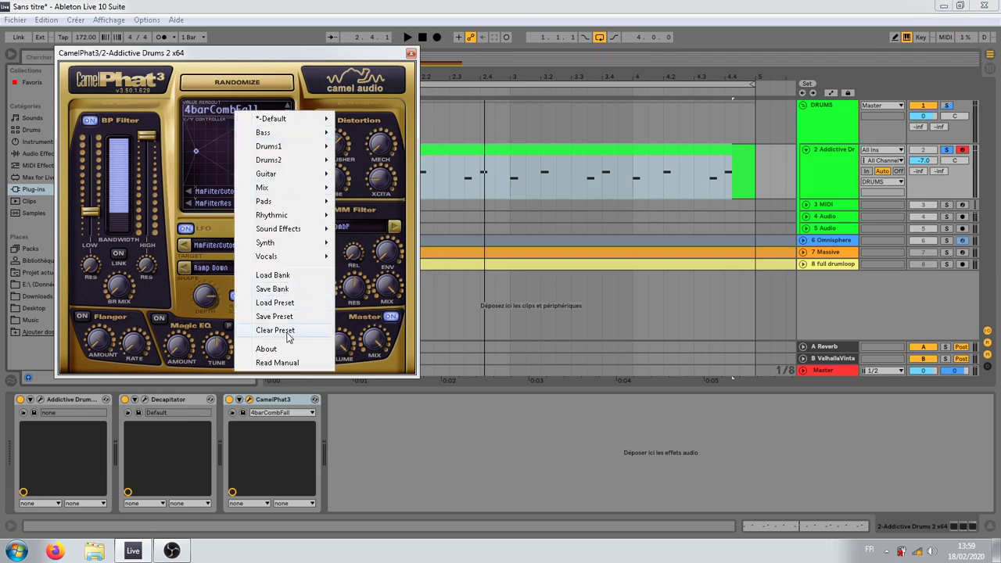
left_click(324, 331)
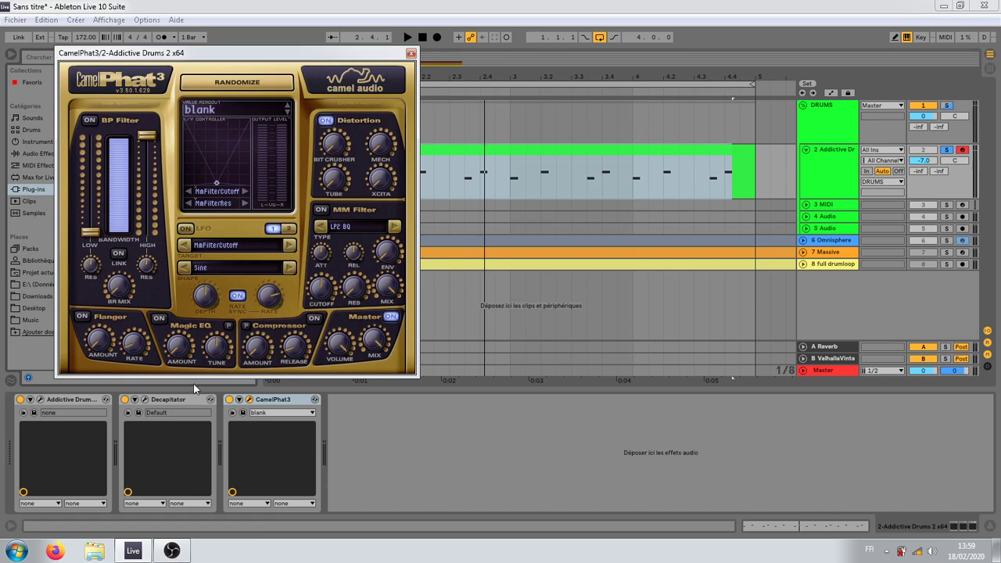
Step: Compare the drum loop with Decapitator and CamelPhat3 switched on and off in turn
key("space")
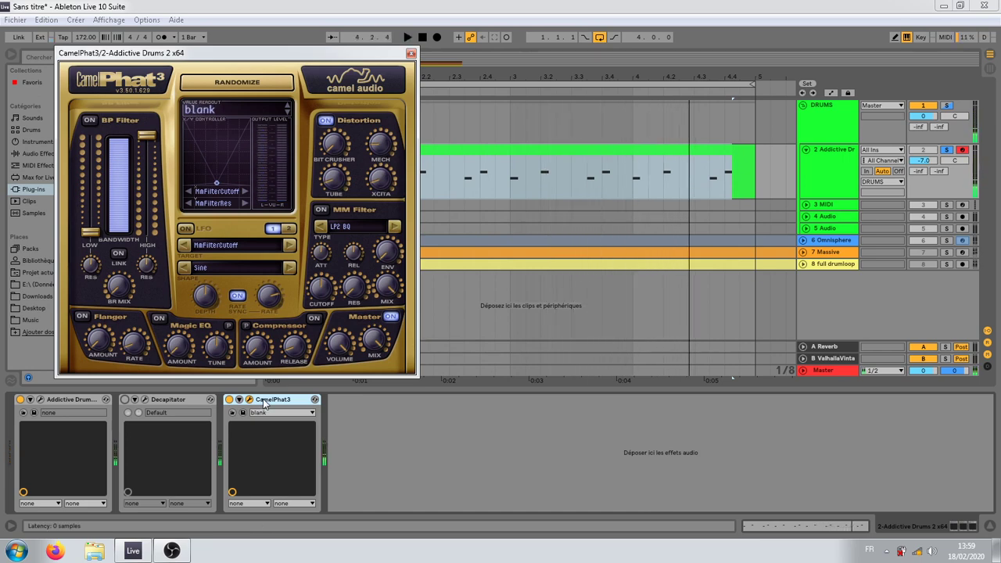
left_click(230, 400)
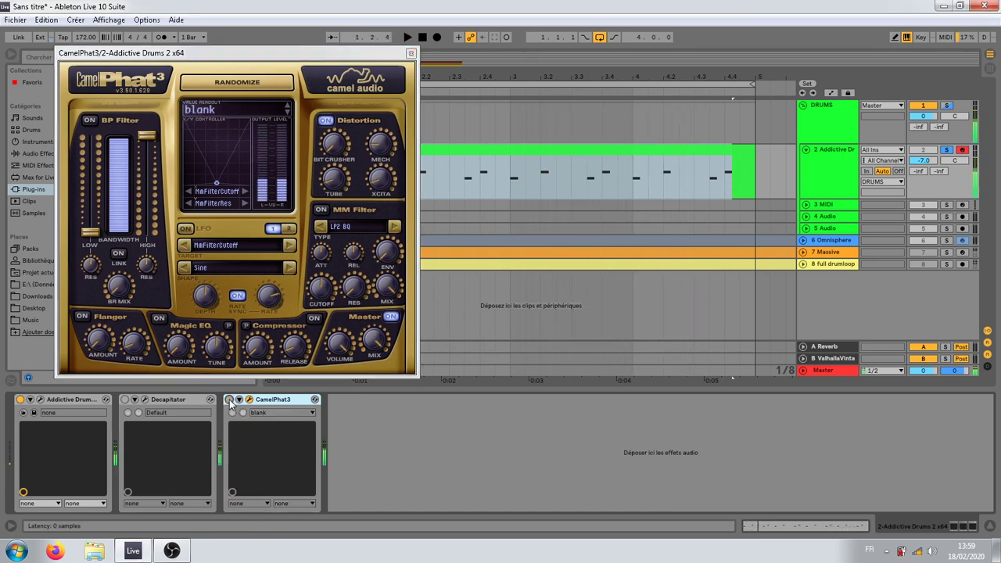
left_click(126, 400)
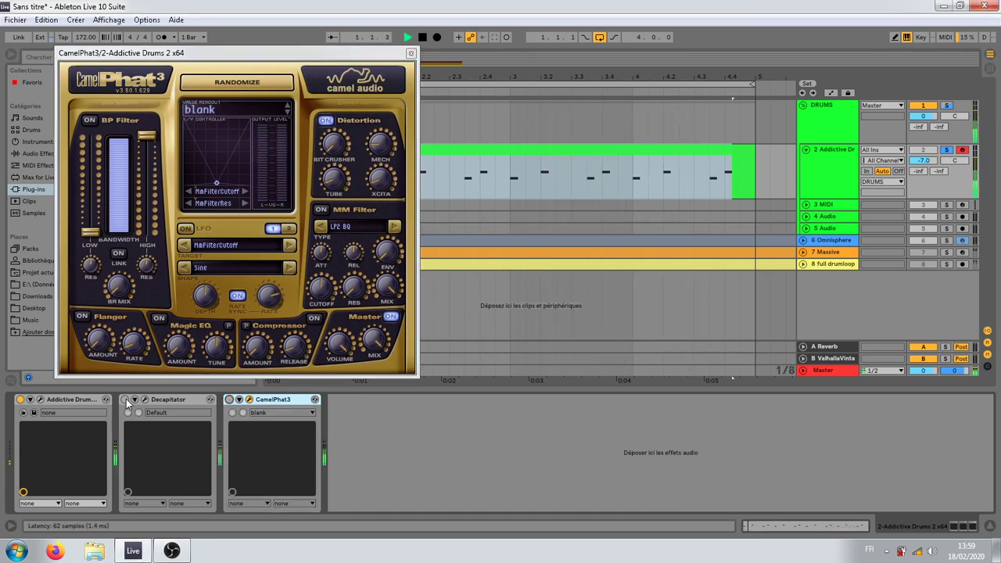
left_click(229, 400)
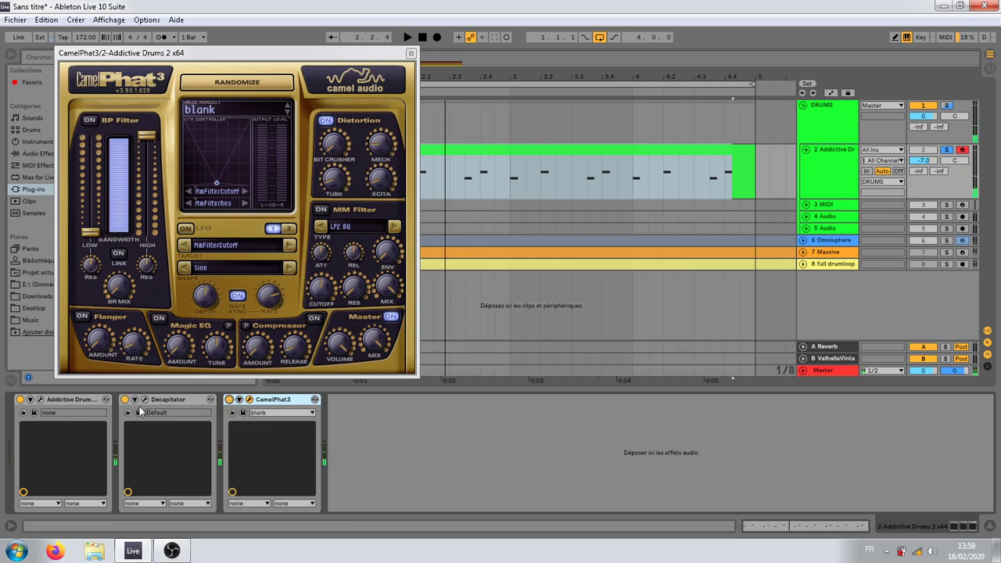
left_click(125, 400)
left_click(125, 399)
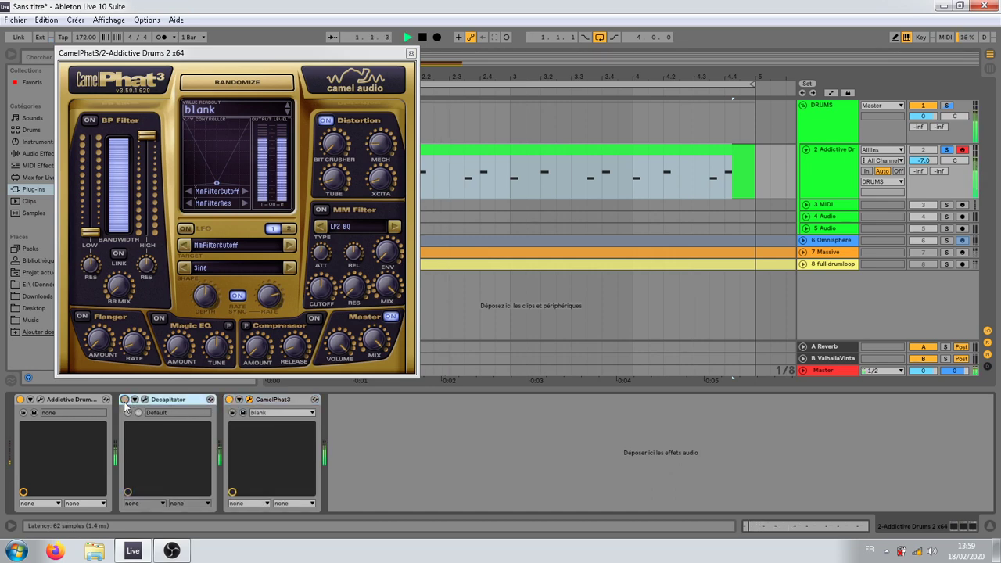
key("space")
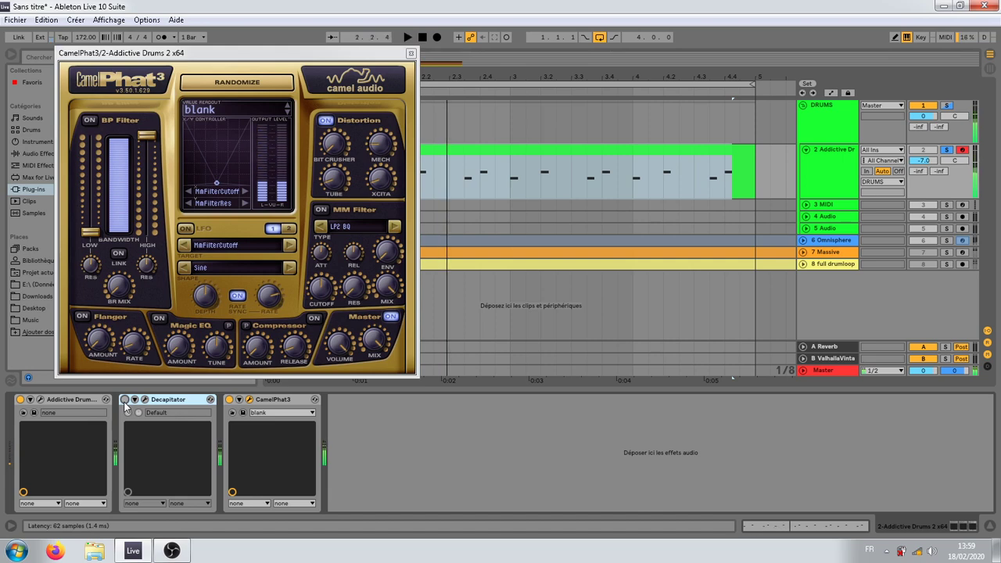
left_click(229, 400)
left_click(125, 400)
key("space")
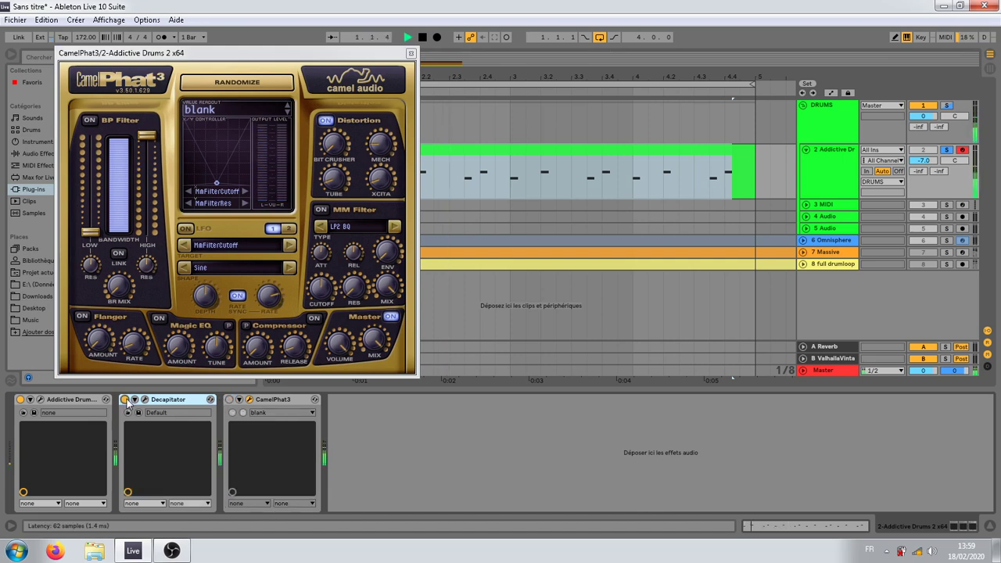
Step: Stop the drum loop playback and close the CamelPhat3 window
key("space")
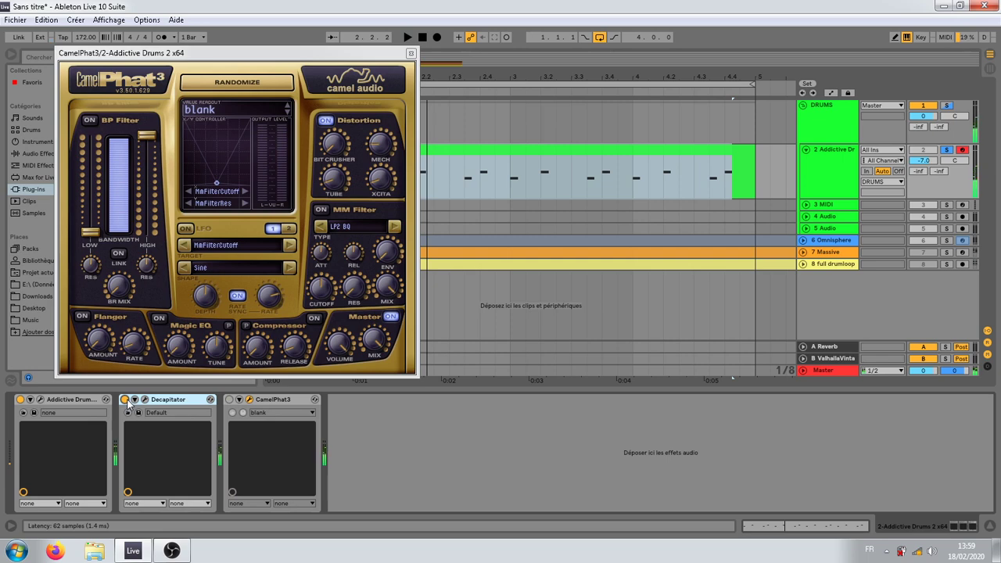
key("space")
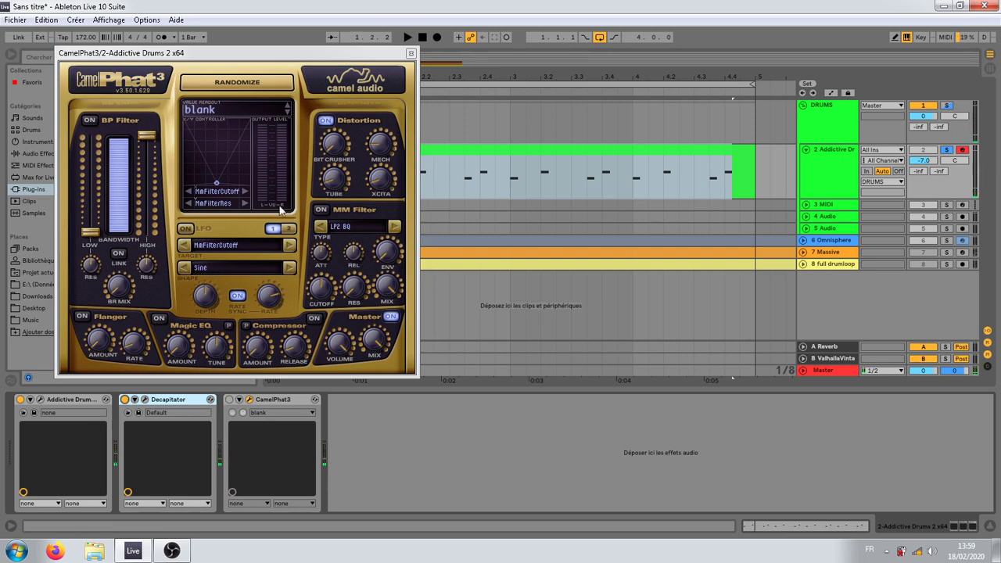
left_click_drag(290, 56, 500, 102)
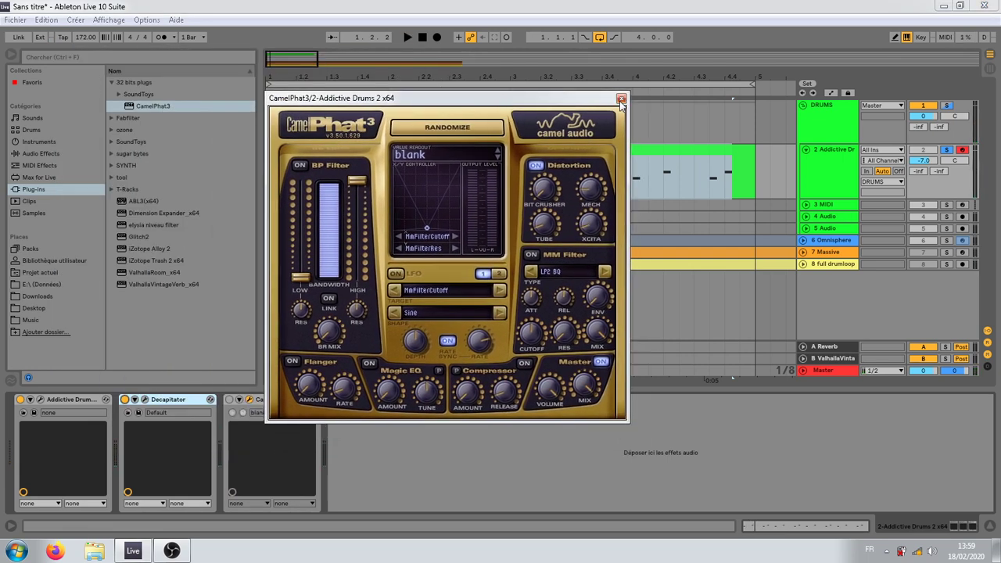
left_click(622, 100)
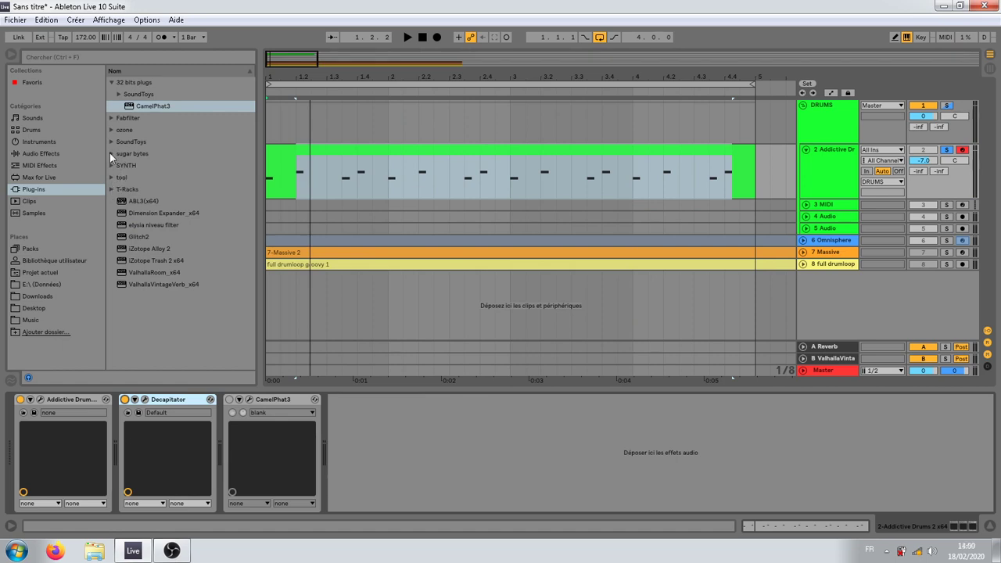
Step: Add iZotope Alloy 2 after CamelPhat3 on the Addictive Drums track, dismiss its preset manager and show the Transient module
left_click_drag(147, 248, 297, 472)
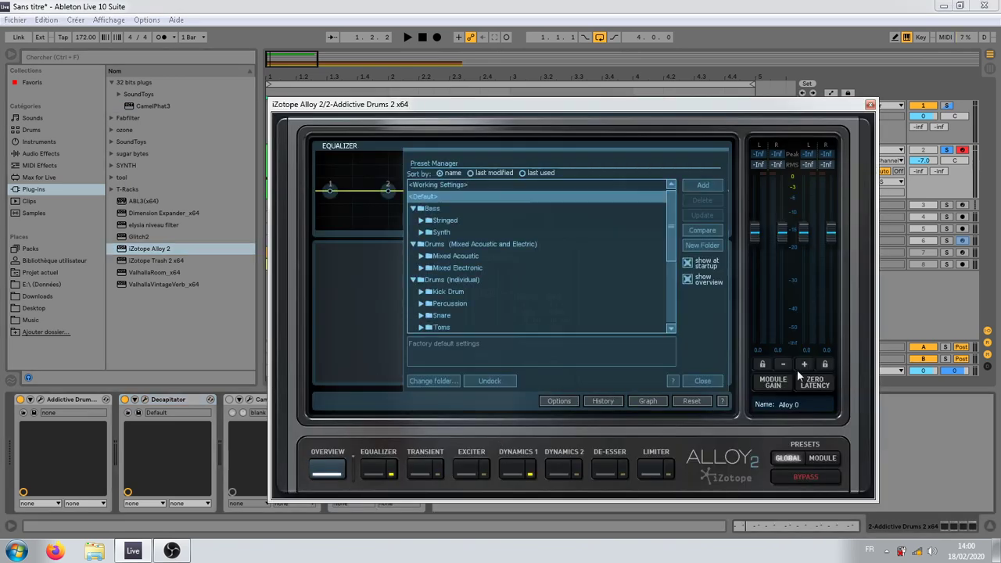
left_click(701, 381)
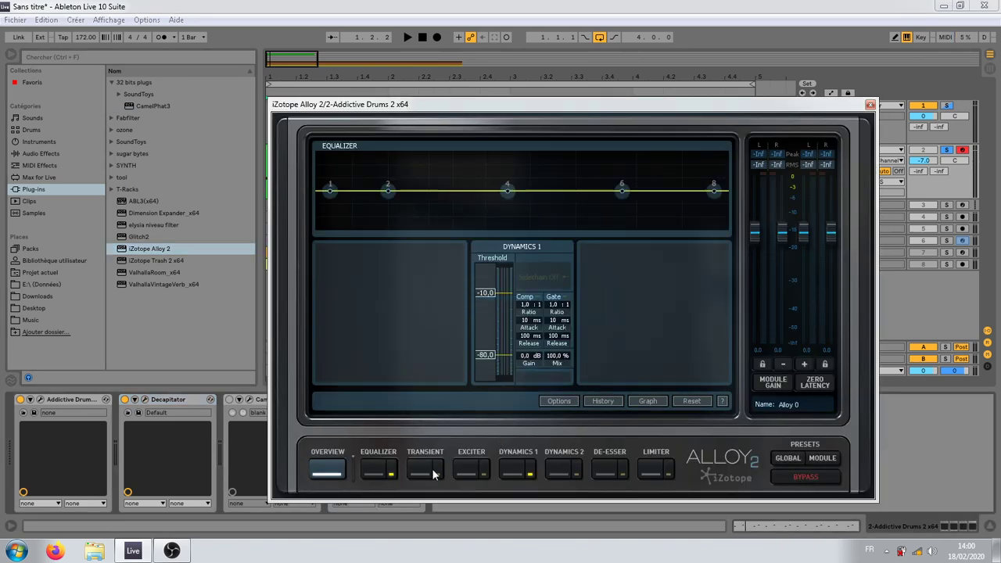
left_click(423, 471)
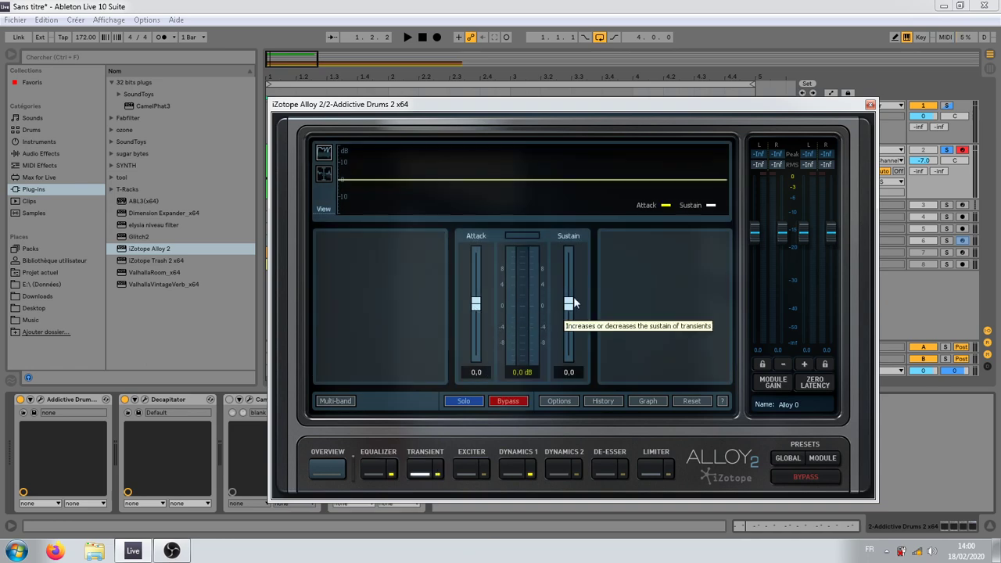
Step: Lower the Sustain of Alloy 2's Transient module to -10.6 while playing the drum loop
key("space")
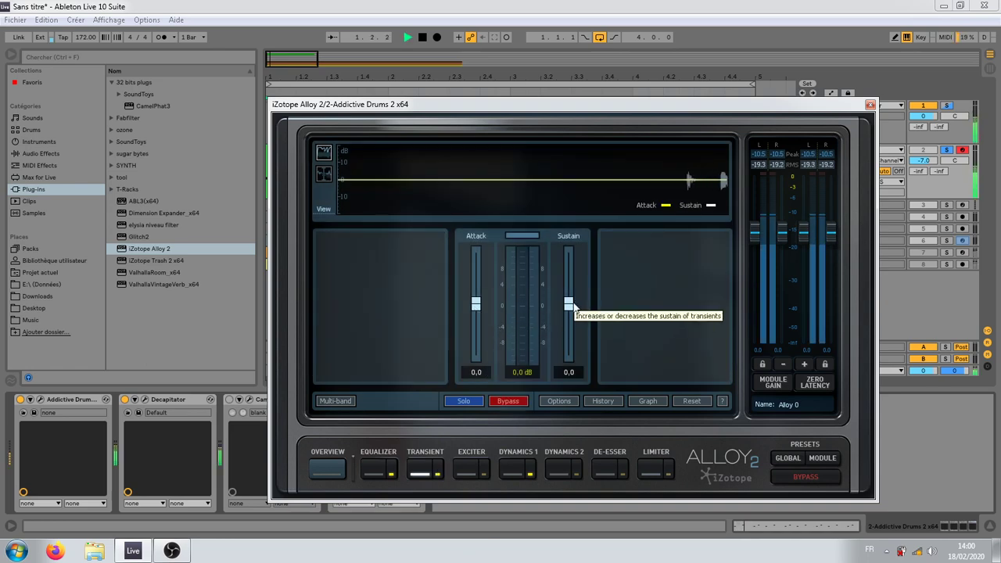
left_click_drag(569, 304, 570, 341)
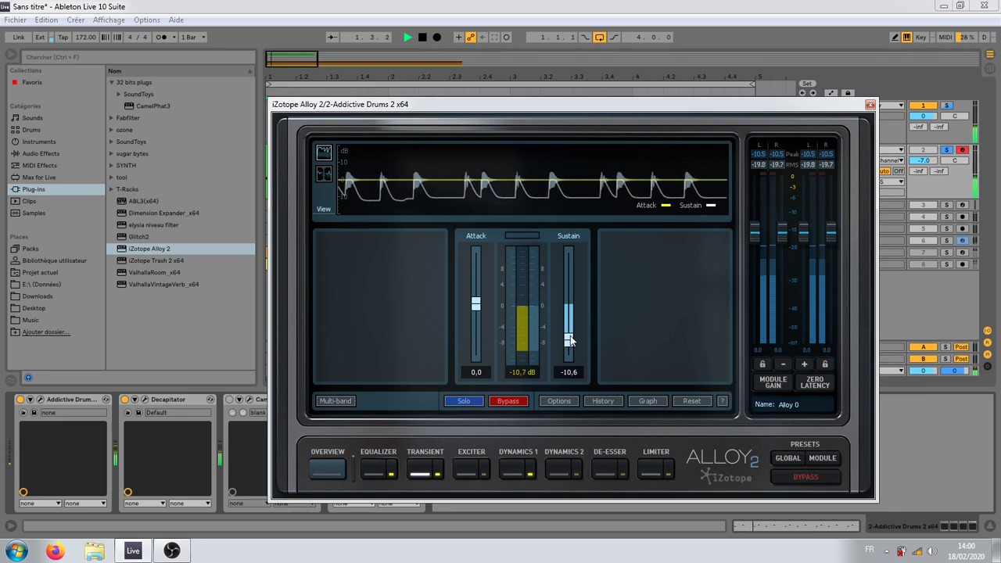
key("space")
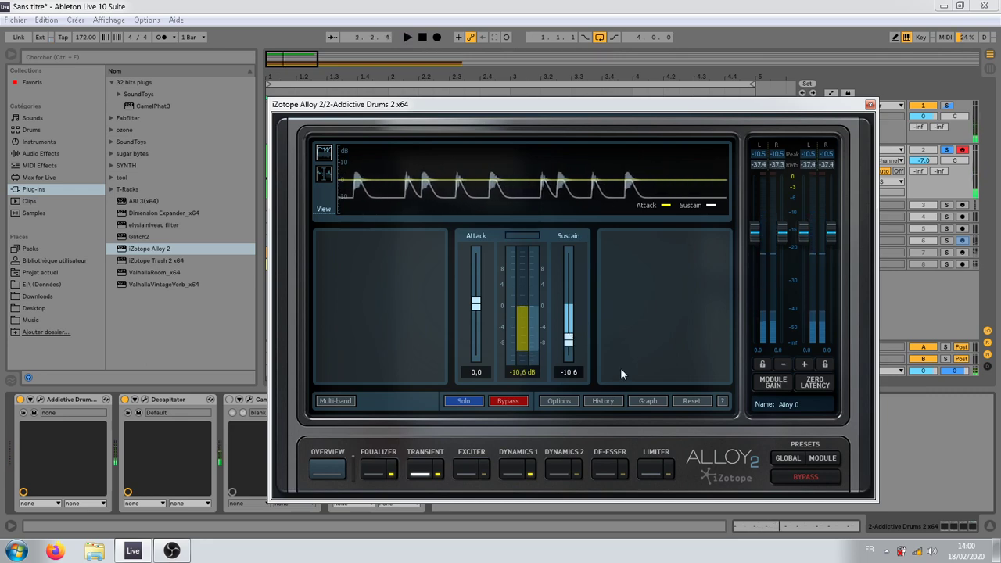
Step: Select the whole four-bar drum clip and start an audio export of that range
left_click_drag(353, 104, 397, 280)
left_click(378, 171)
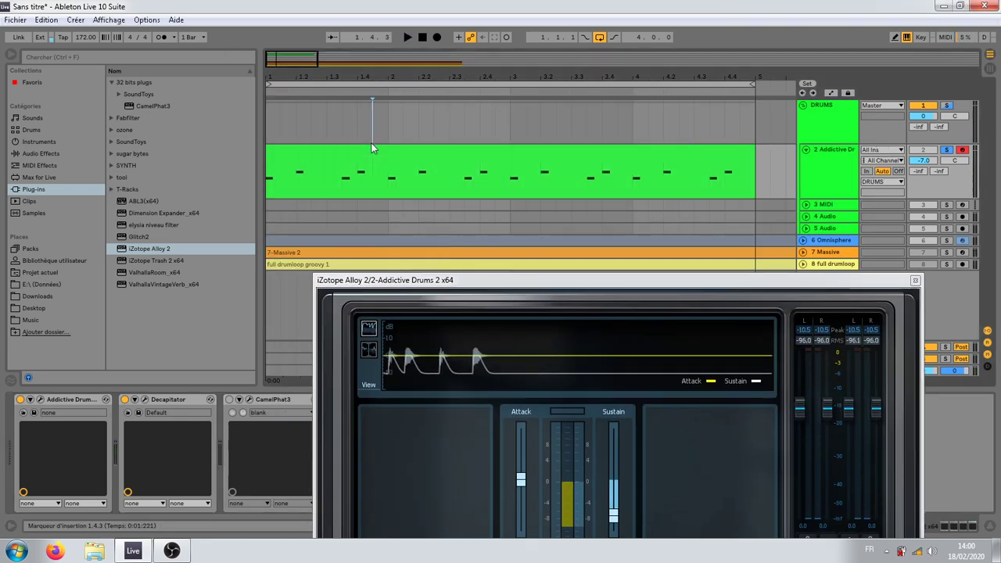
left_click(373, 149)
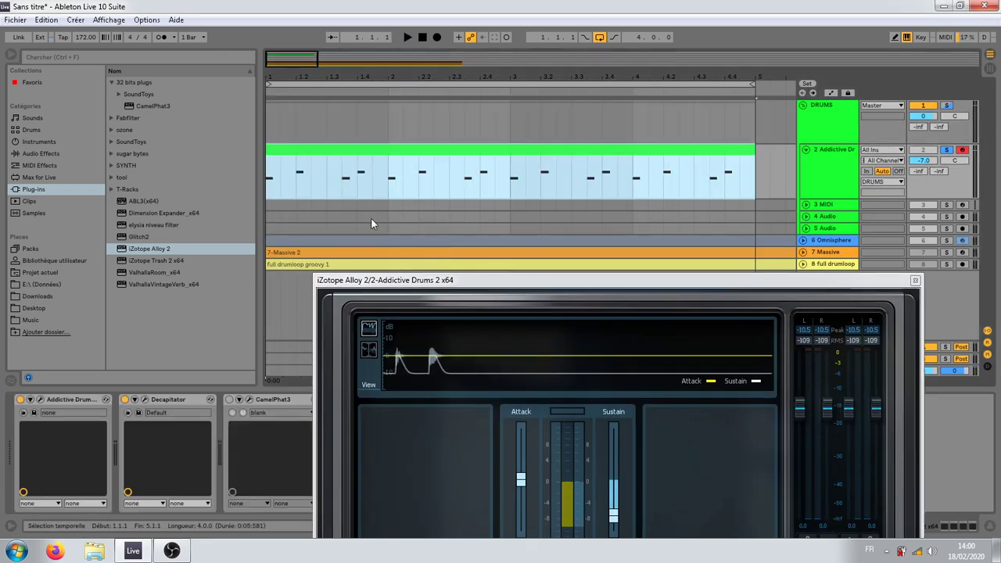
left_click(10, 21)
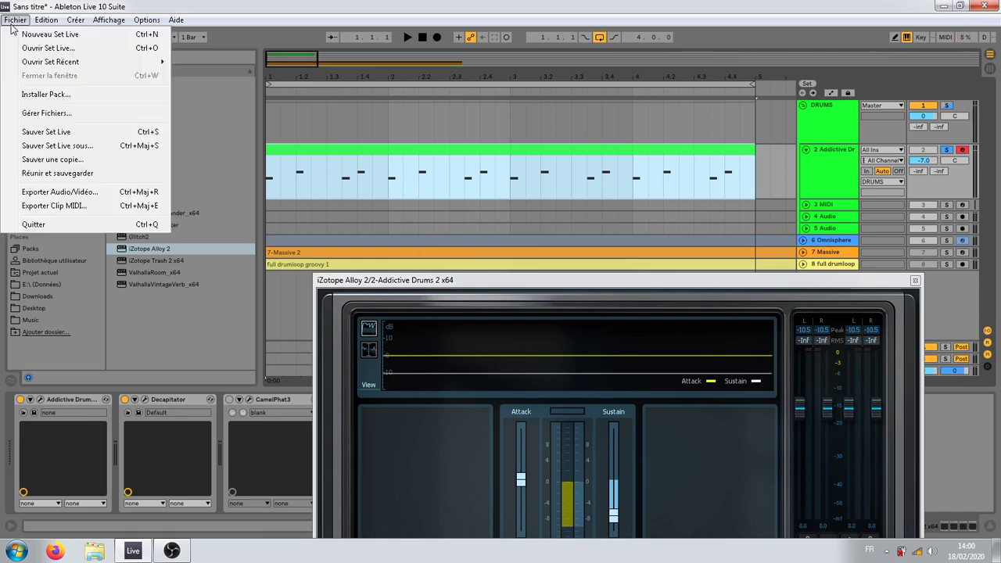
left_click(81, 206)
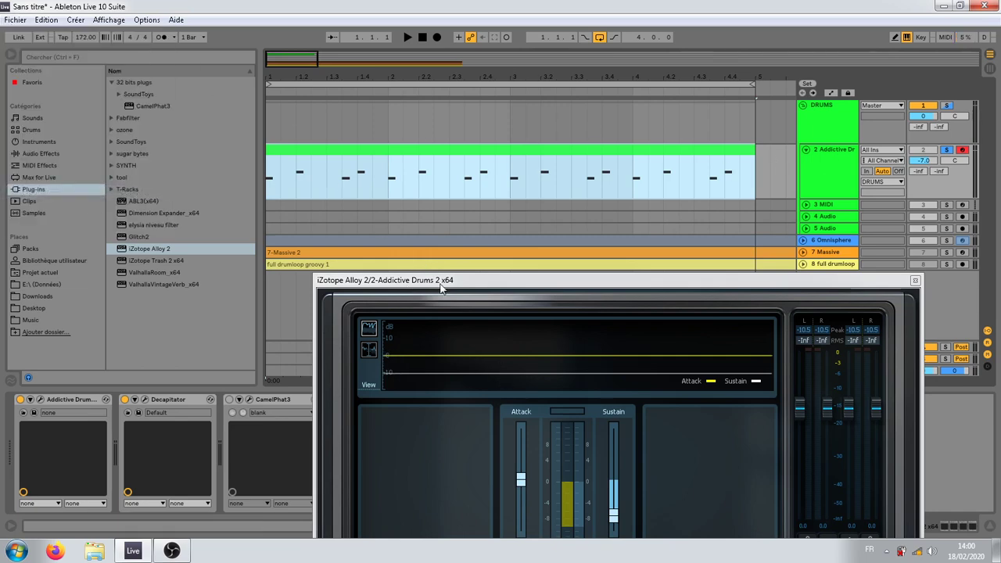
left_click(387, 496)
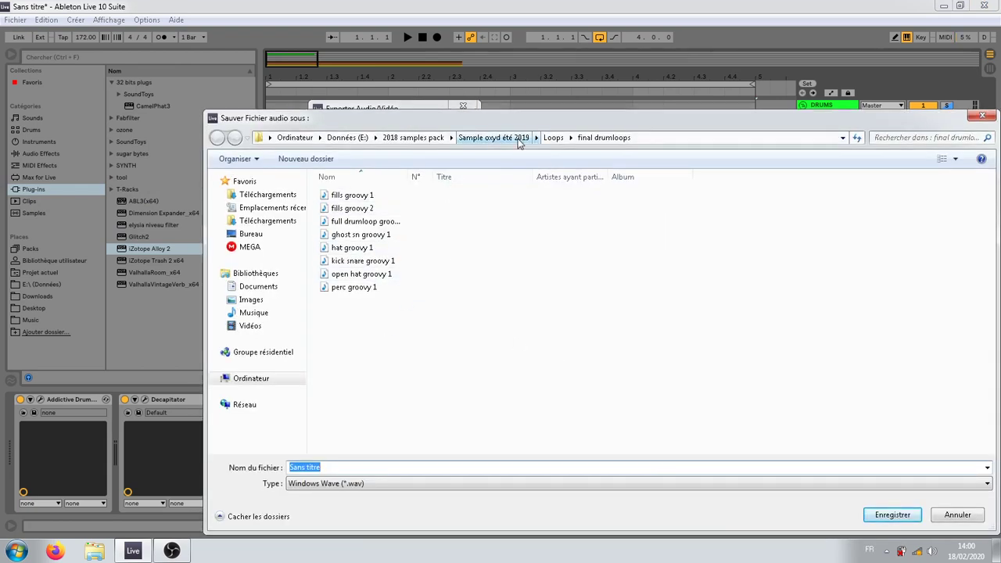
Step: Create a folder named tuto addictive drums inside 2018 samples pack > Sample oxyd été 2019
left_click(434, 142)
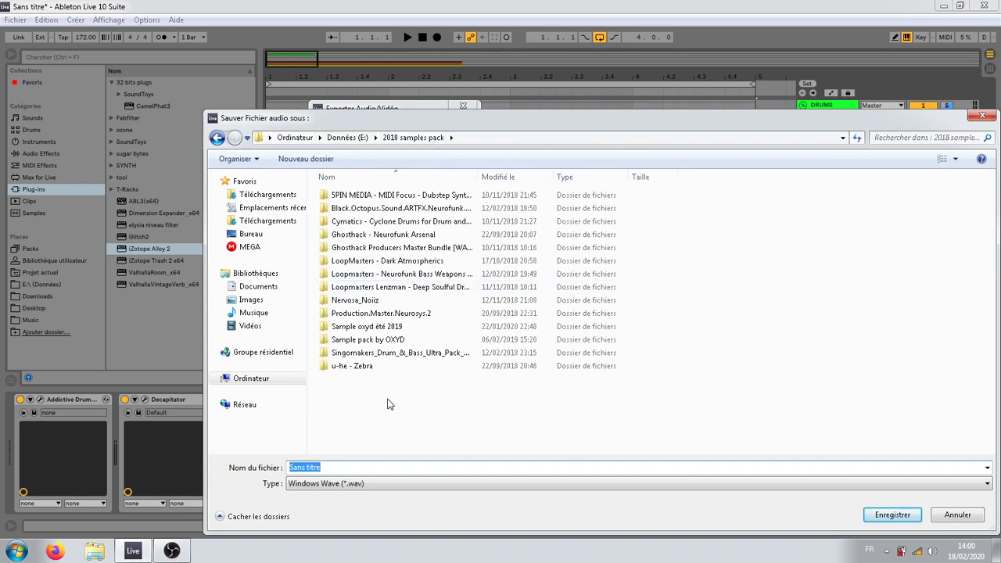
double_click(372, 327)
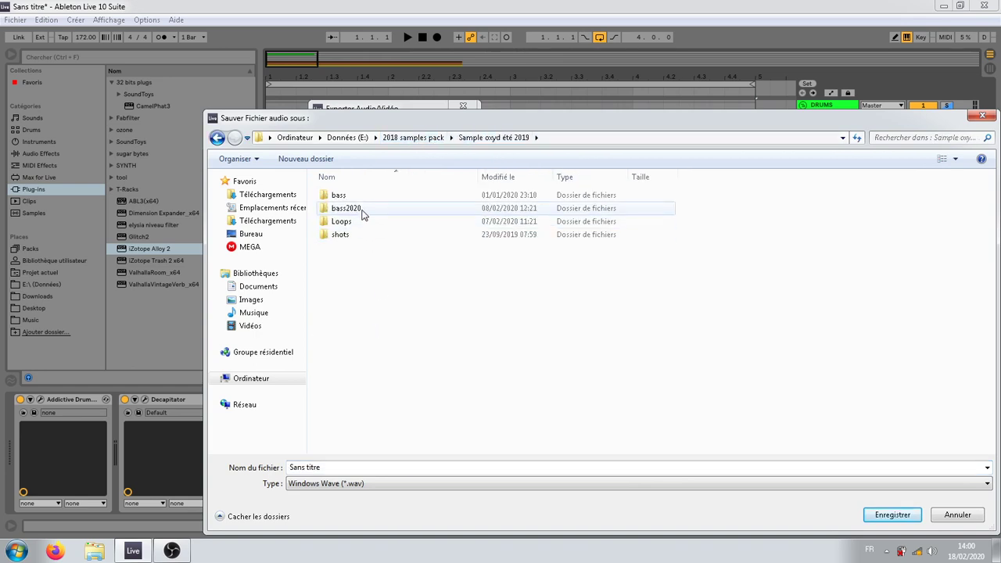
right_click(368, 427)
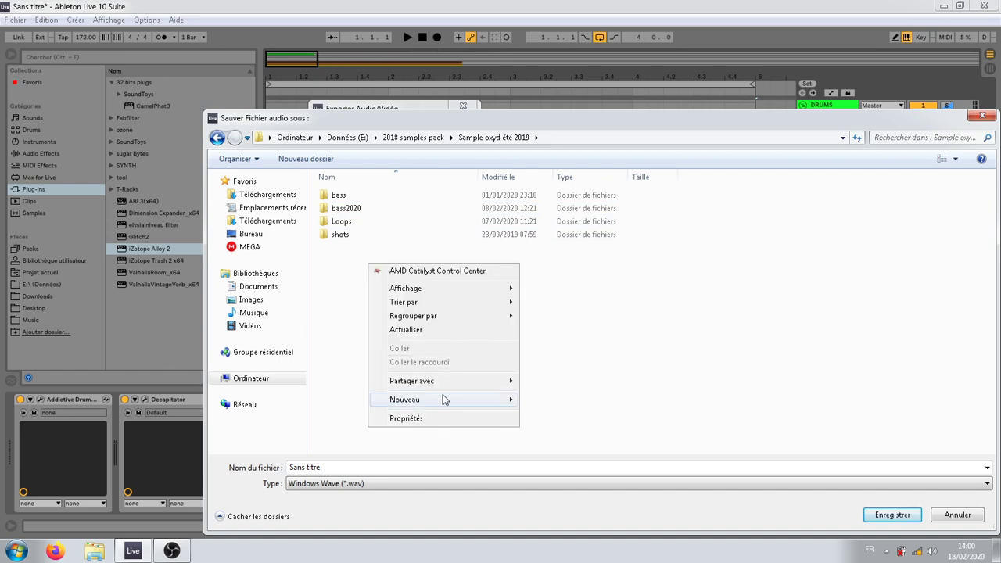
mouse_move(447, 401)
left_click(586, 231)
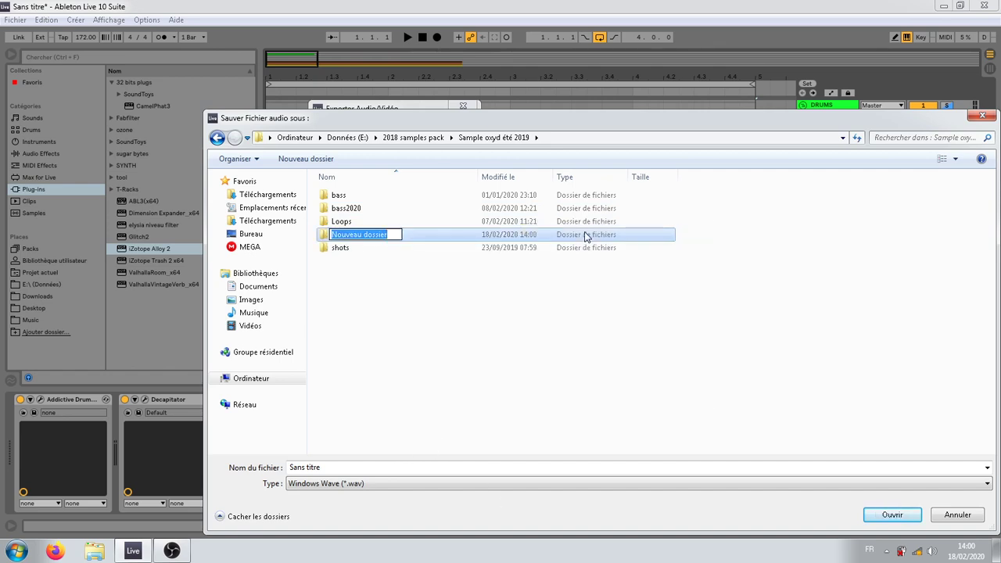
type("tuto addictive drums")
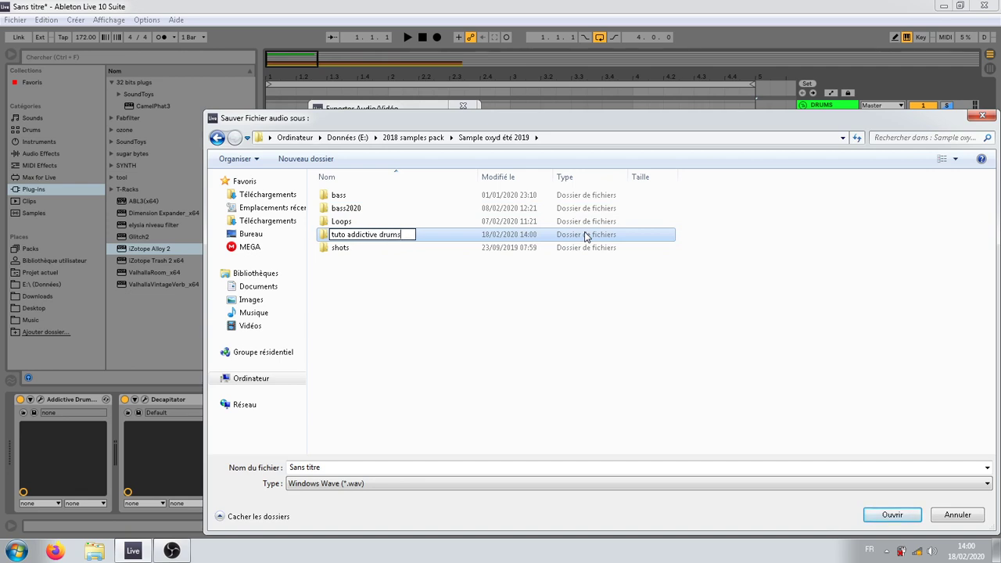
key("Return")
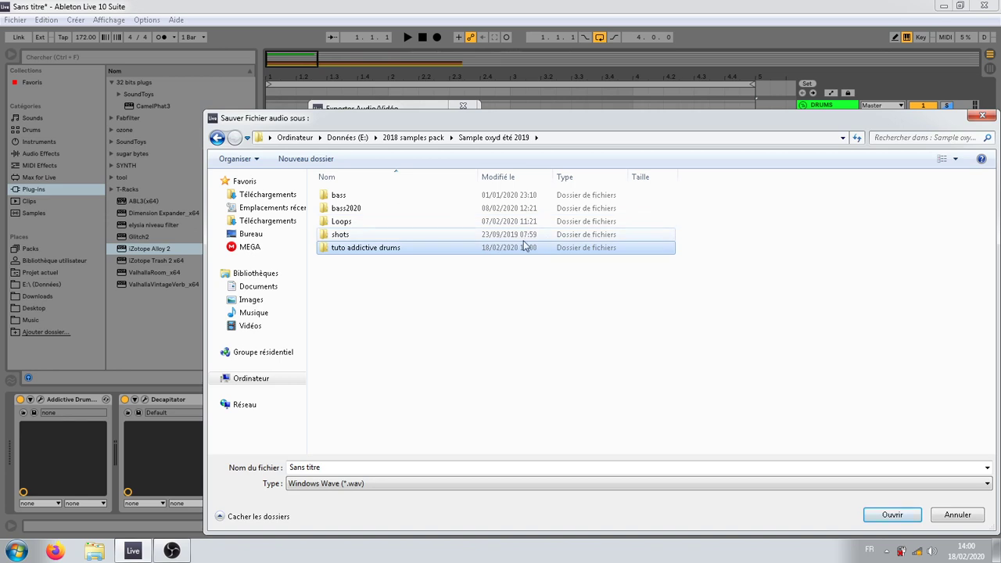
left_click(395, 397)
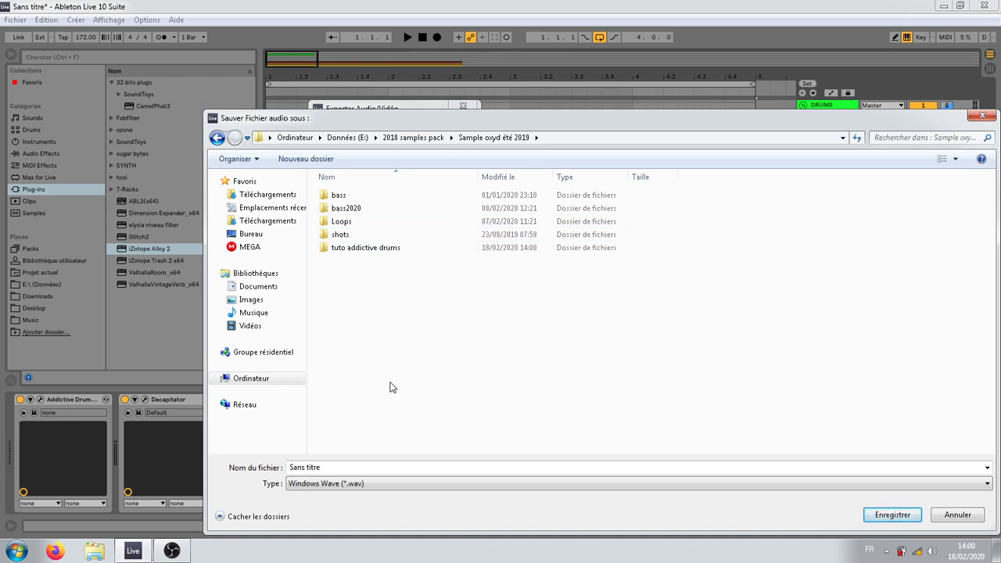
Step: Export the drum loop as the WAV file full drumloop 1 in the tuto addictive drums folder
left_click(372, 251)
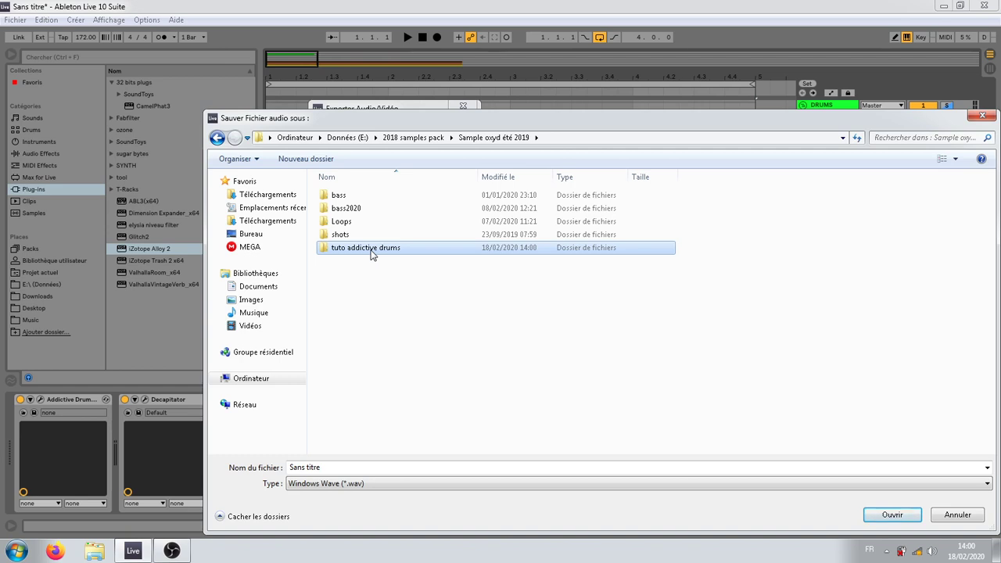
double_click(395, 251)
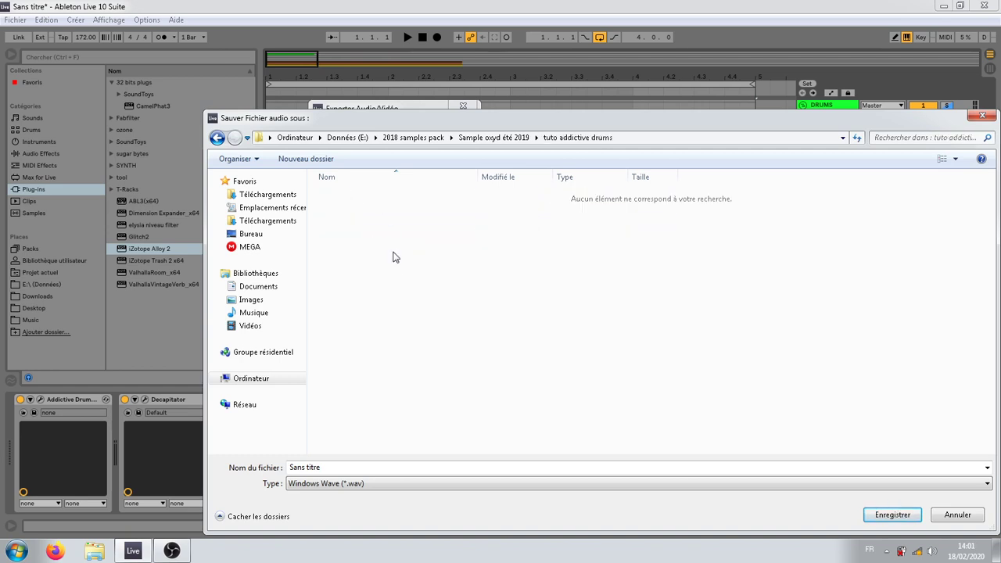
left_click(339, 467)
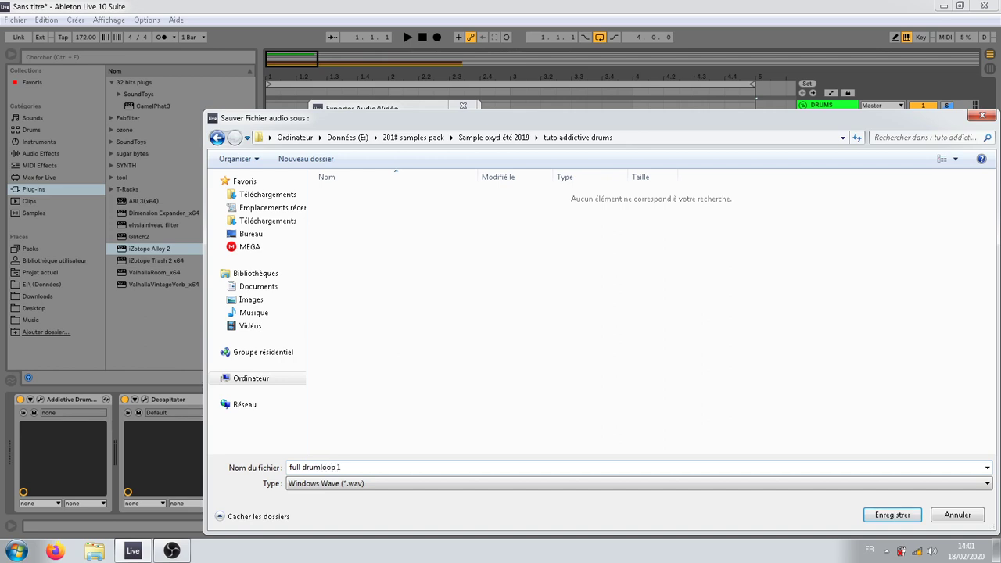
key("Return")
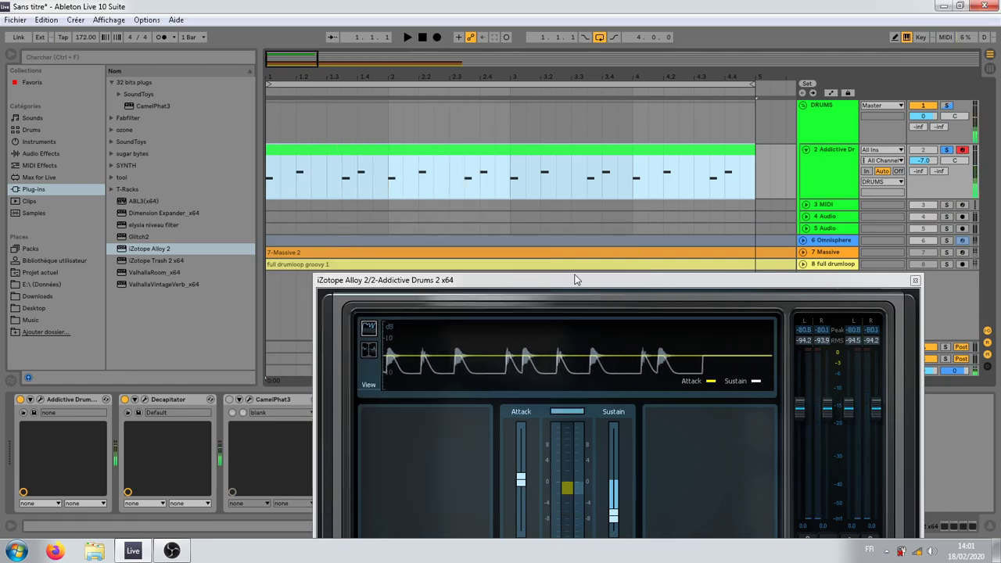
Step: Reset the Sustain of Alloy 2's Transient module to 0.0 while playing the loop
left_click_drag(575, 279, 529, 111)
left_click_drag(569, 341, 569, 315)
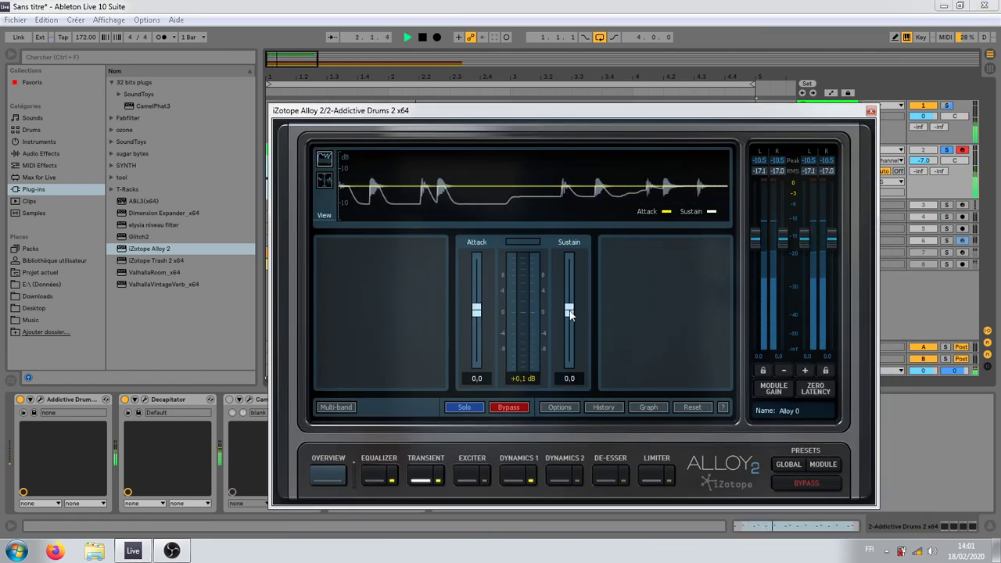
key("space")
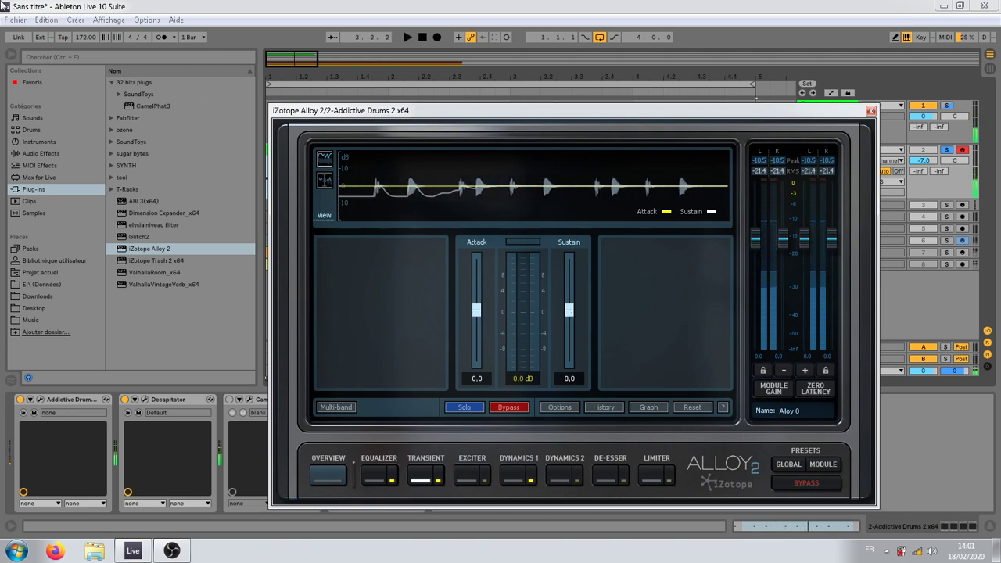
Step: Export the loop without transient shaping to the same folder, with a file name beginning "full drumloop 1 no transie"
left_click(14, 19)
left_click(45, 306)
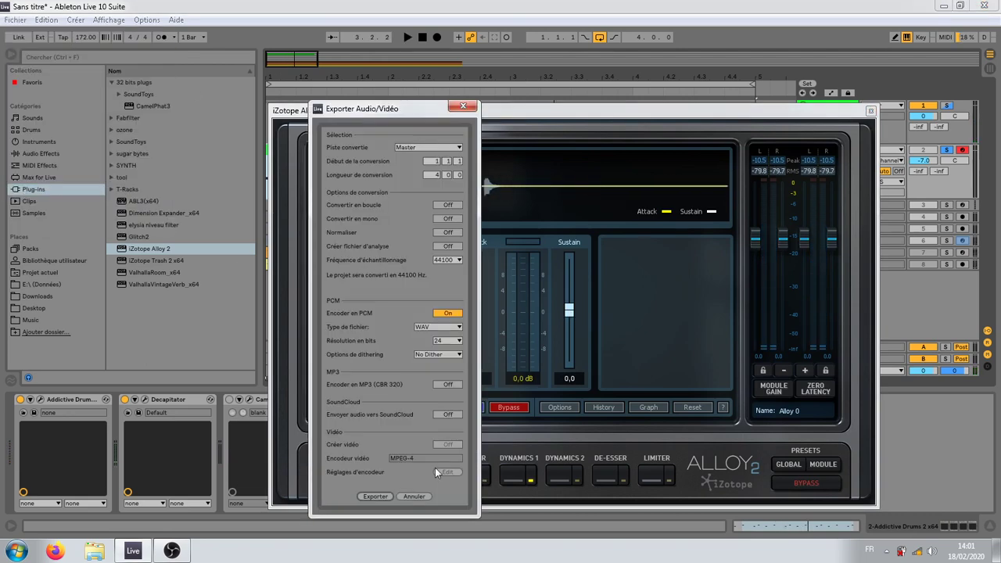
left_click(382, 496)
left_click(361, 468)
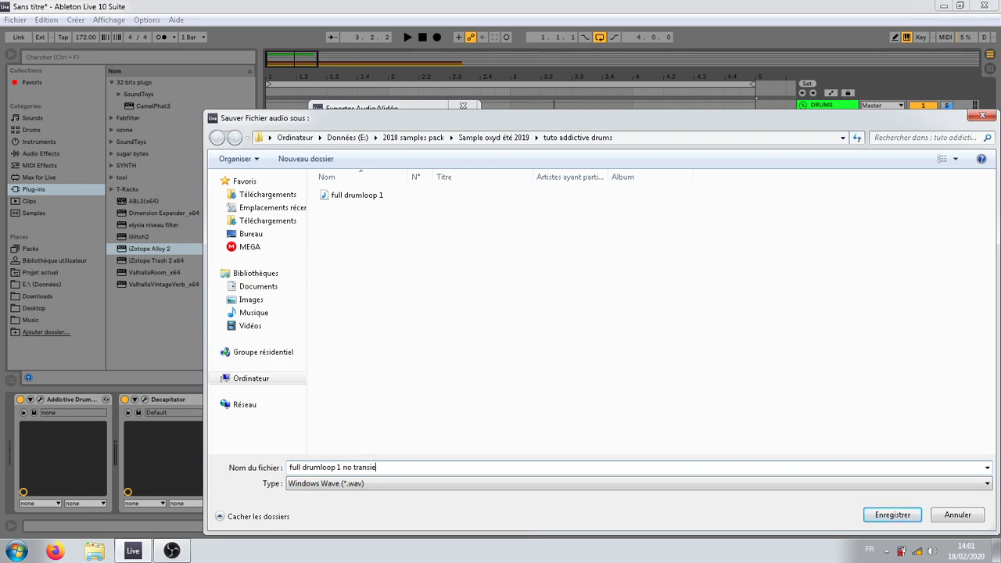
key("Return")
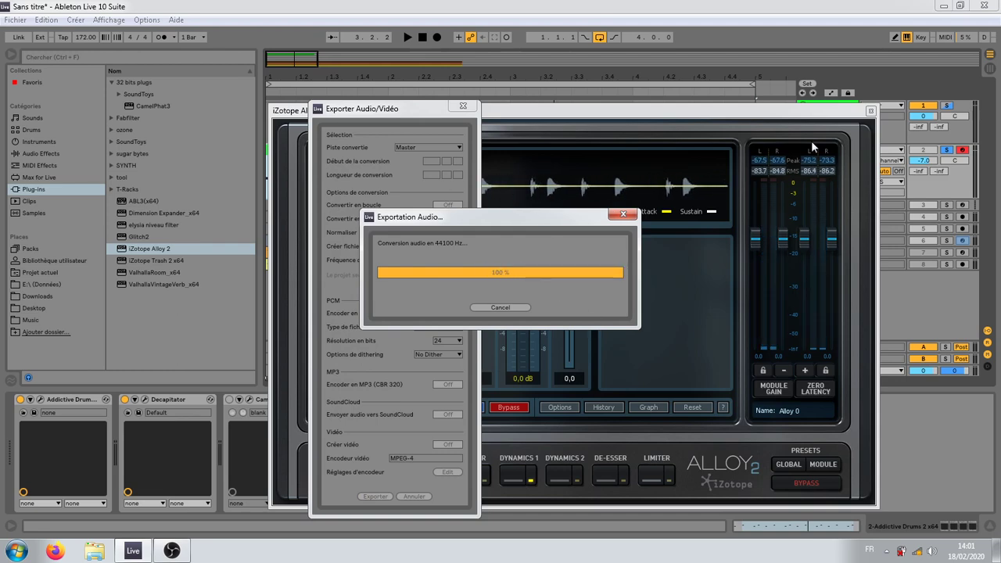
Step: Set the Transient module's Sustain to -8.0 and Attack to 2.9 during playback, and uncover the drum clip behind the Alloy 2 window
key("space")
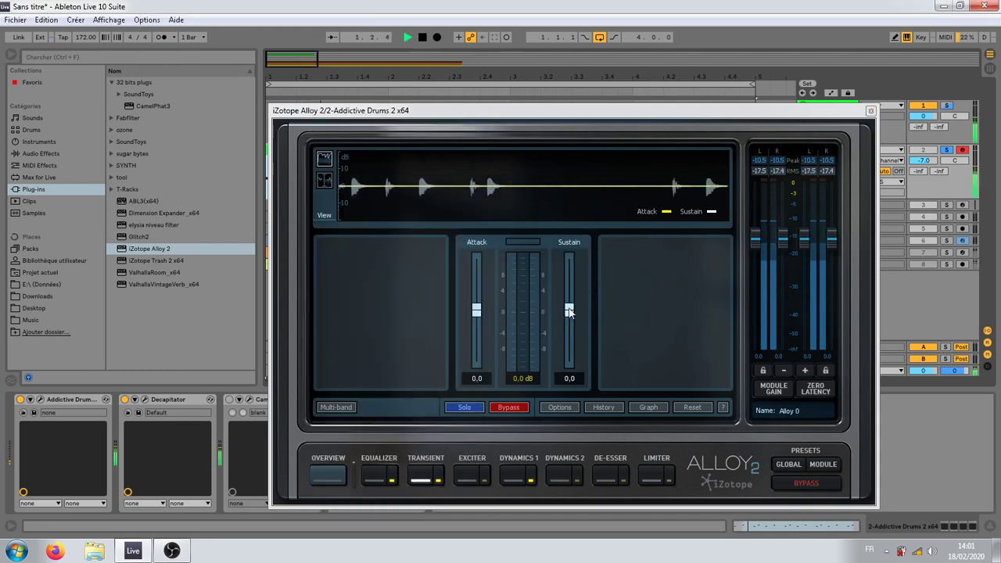
left_click_drag(569, 310, 570, 337)
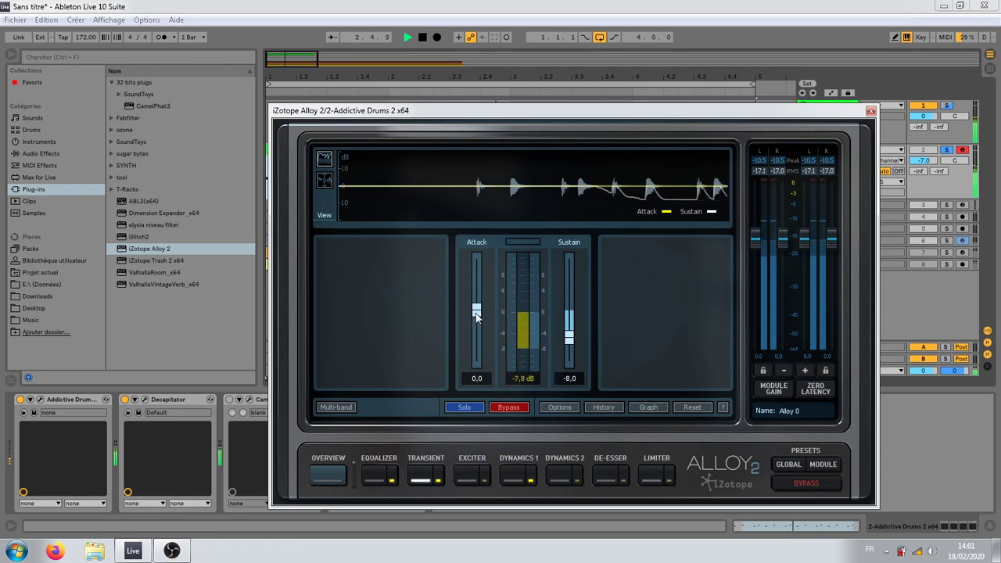
left_click_drag(477, 313, 478, 306)
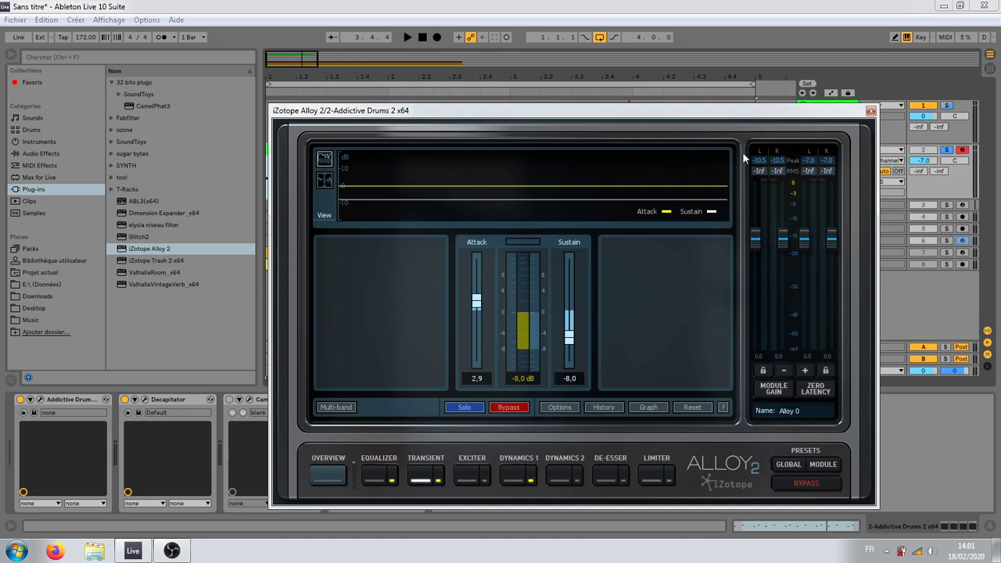
left_click_drag(739, 114, 726, 219)
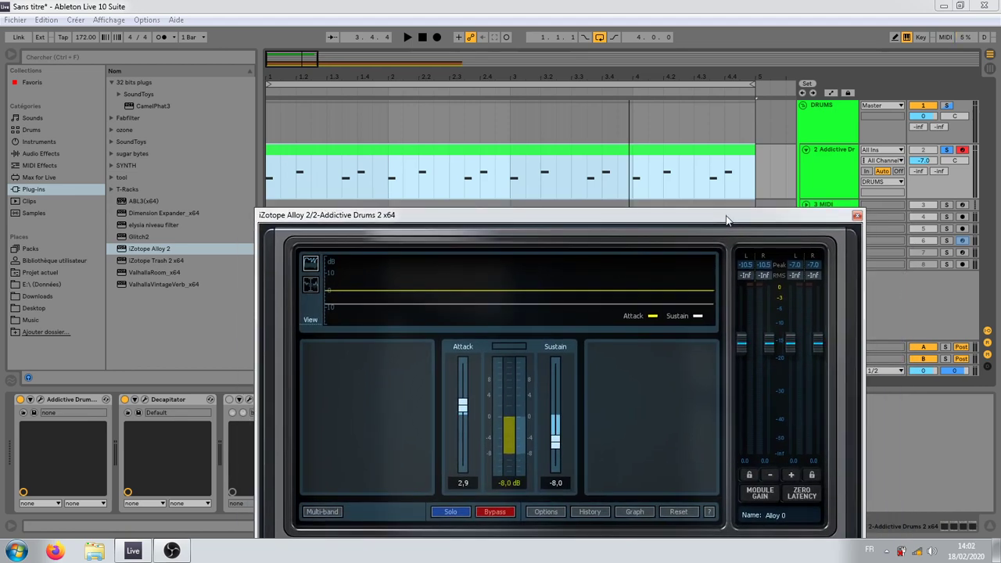
Step: Preview the loop and export it as WAV to the tuto addictive drums folder, with a file name beginning "full drumloop 1 more t"
left_click_drag(727, 219, 730, 109)
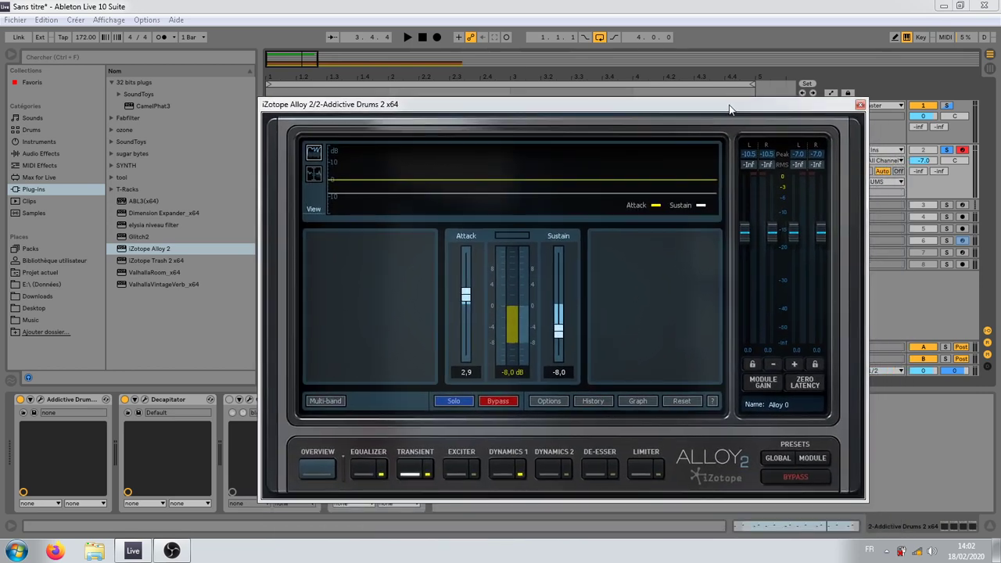
key("space")
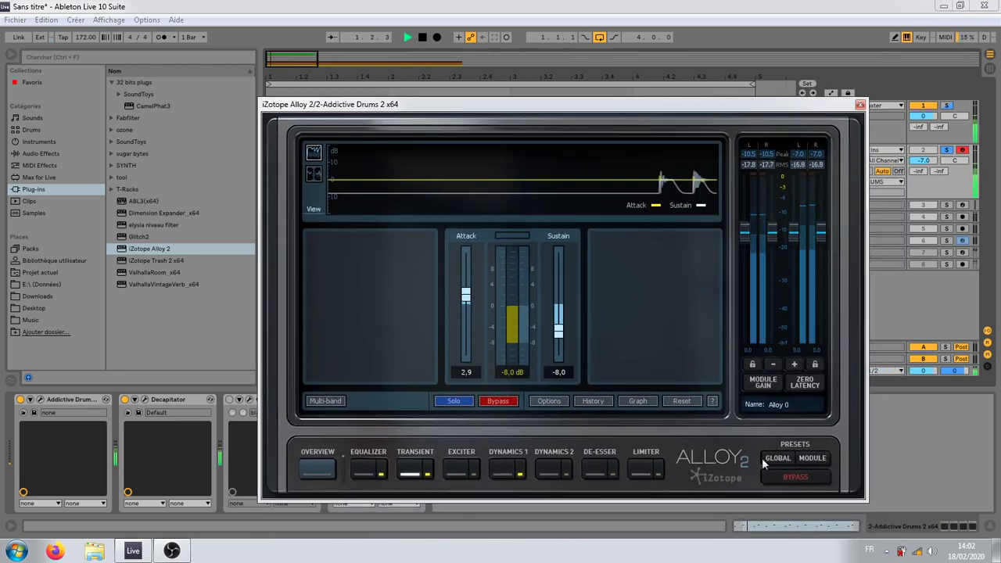
key("space")
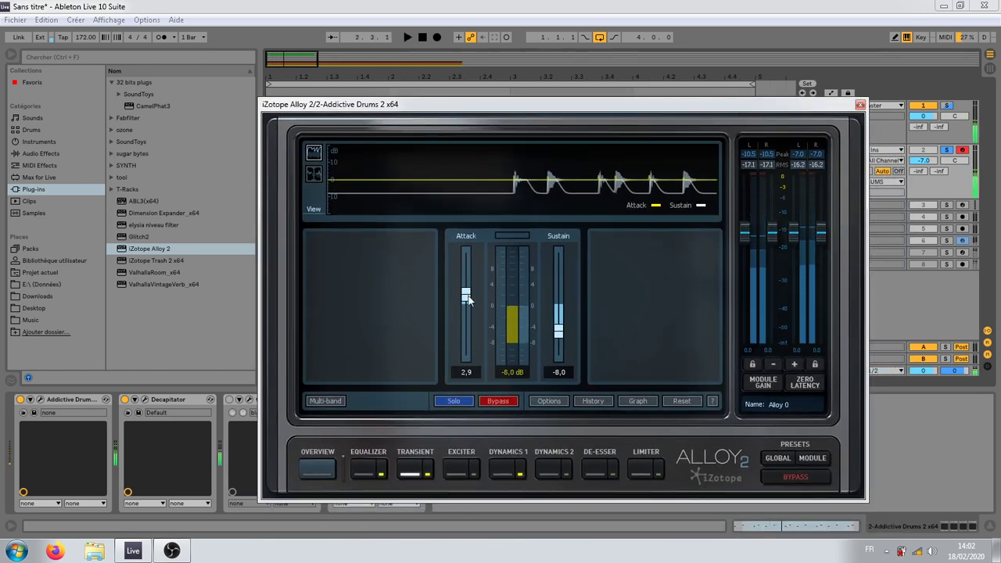
left_click(15, 19)
left_click(59, 191)
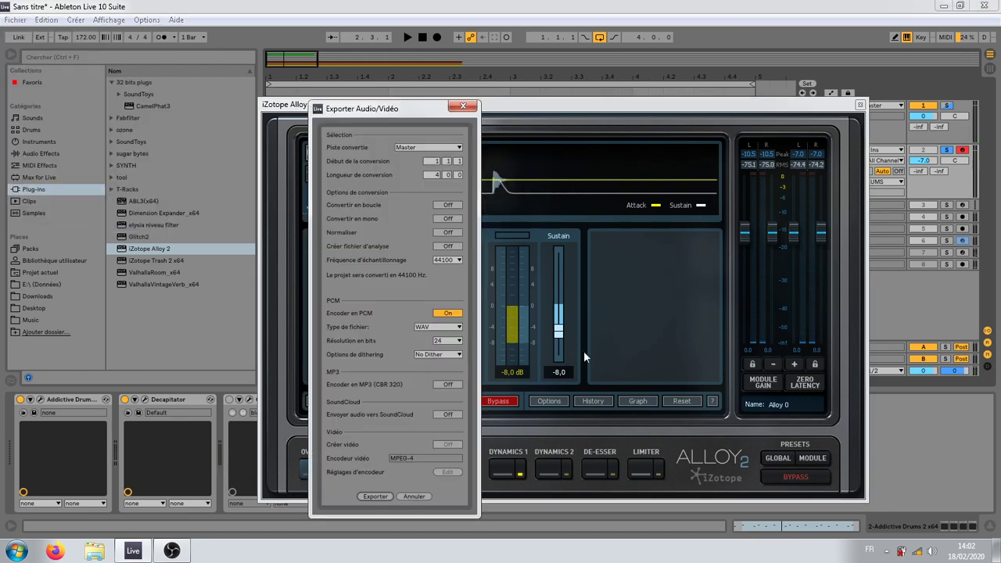
left_click(374, 497)
left_click(404, 469)
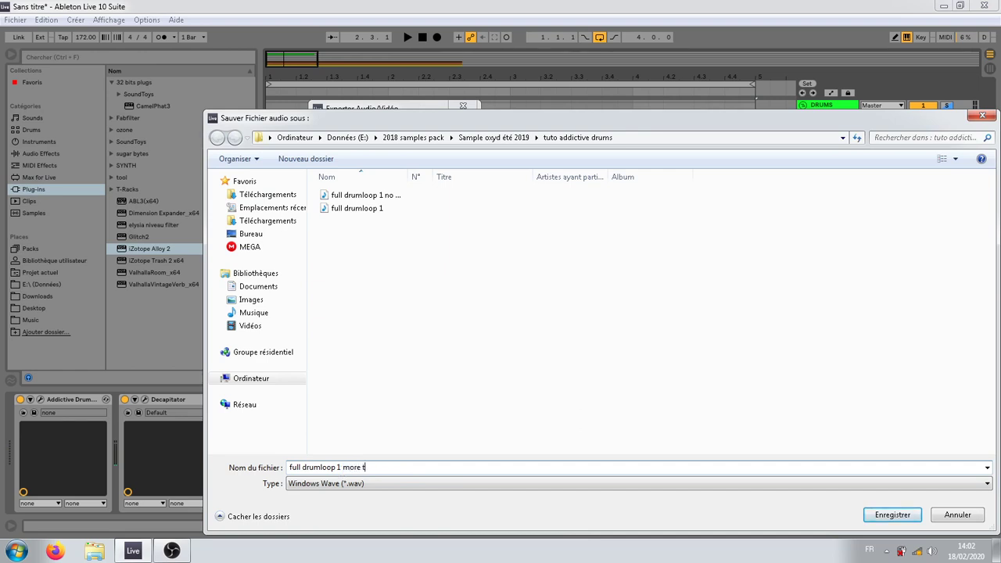
key("Return")
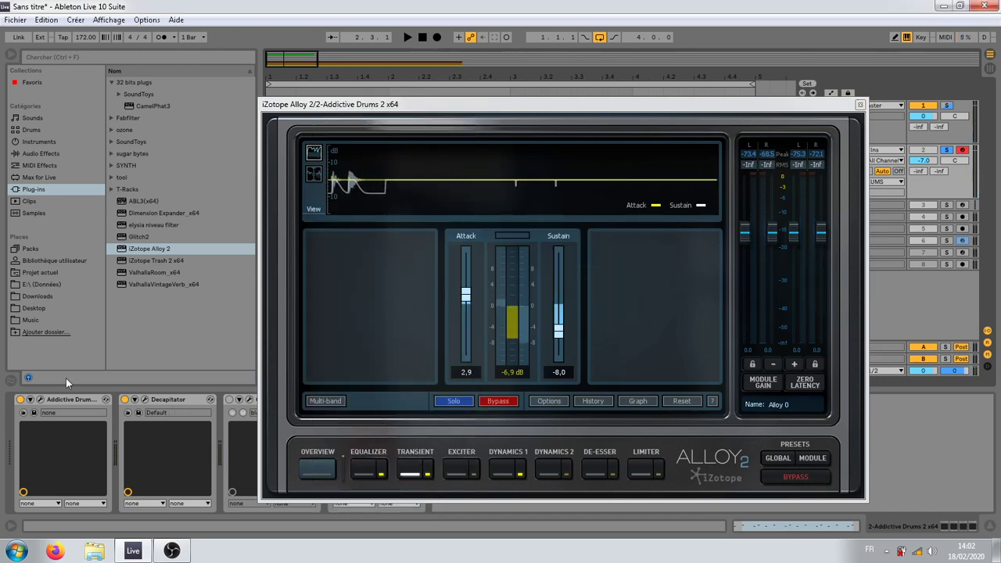
Step: Reset Alloy 2's Transient module during playback and compare the loop with Decapitator off and on
key("space")
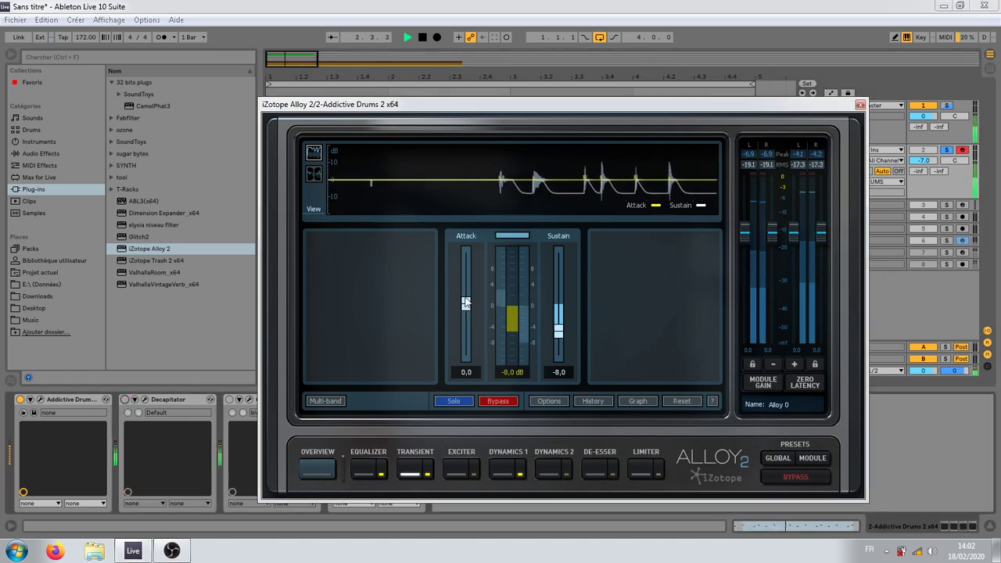
left_click(681, 401)
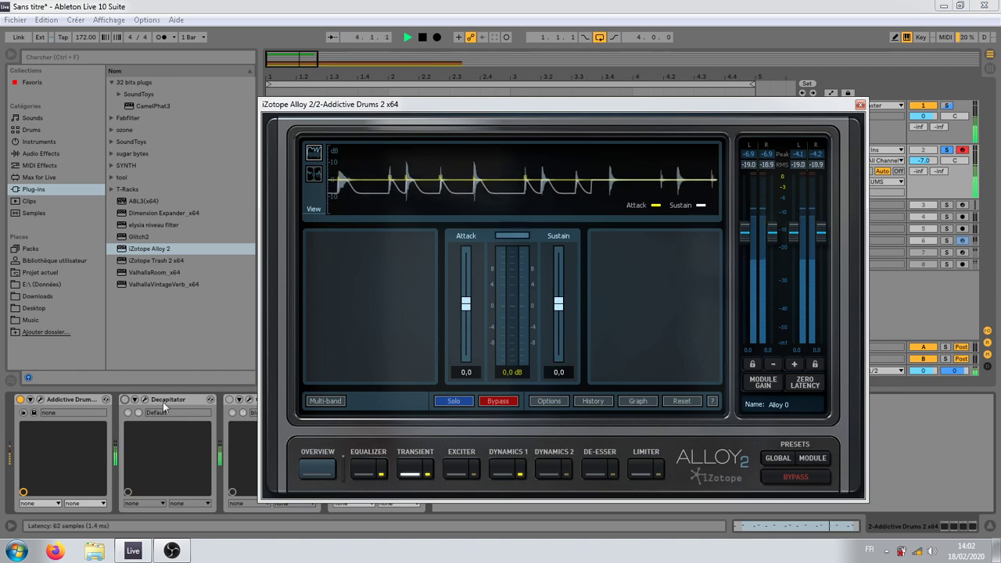
left_click(125, 400)
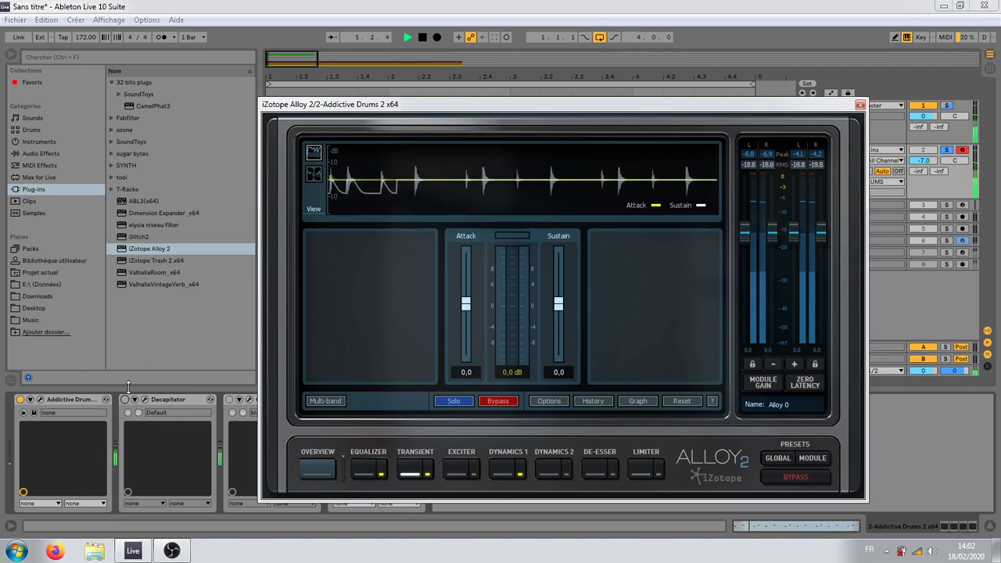
left_click(125, 400)
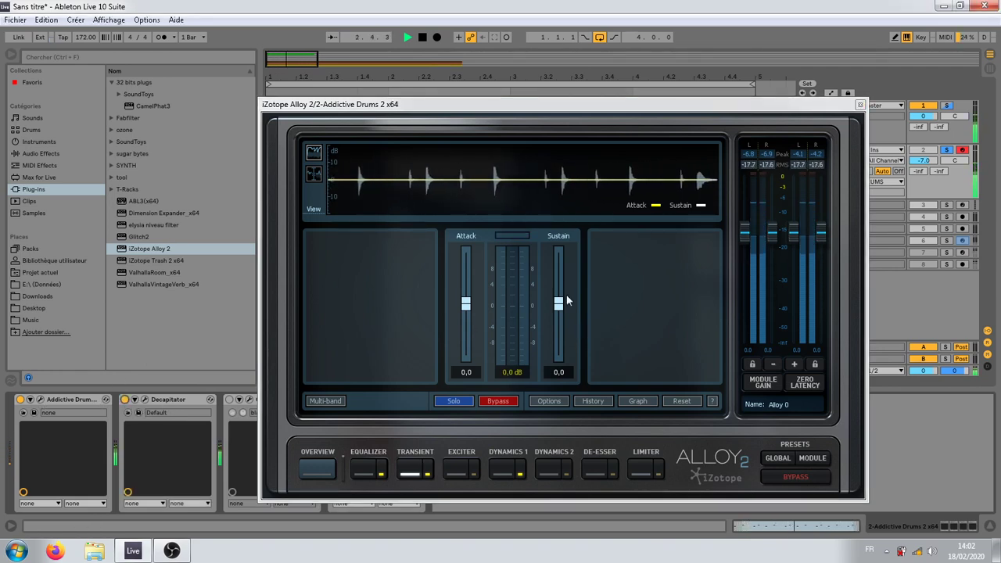
Step: Set the Transient module's Attack to 3.4 and Sustain to -8.0, and uncover the device chain behind the Alloy 2 window
left_click_drag(467, 304, 467, 293)
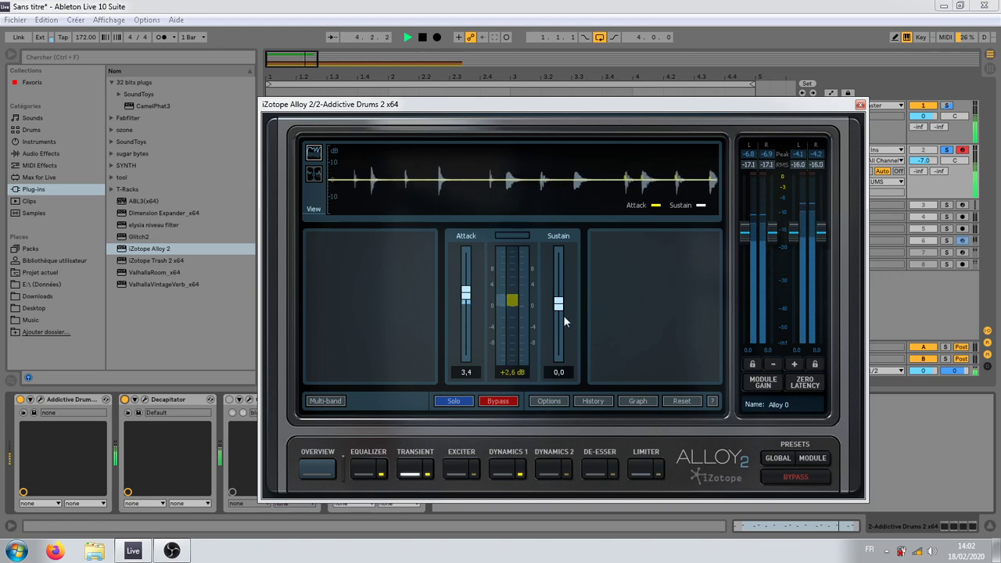
left_click_drag(563, 319, 564, 333)
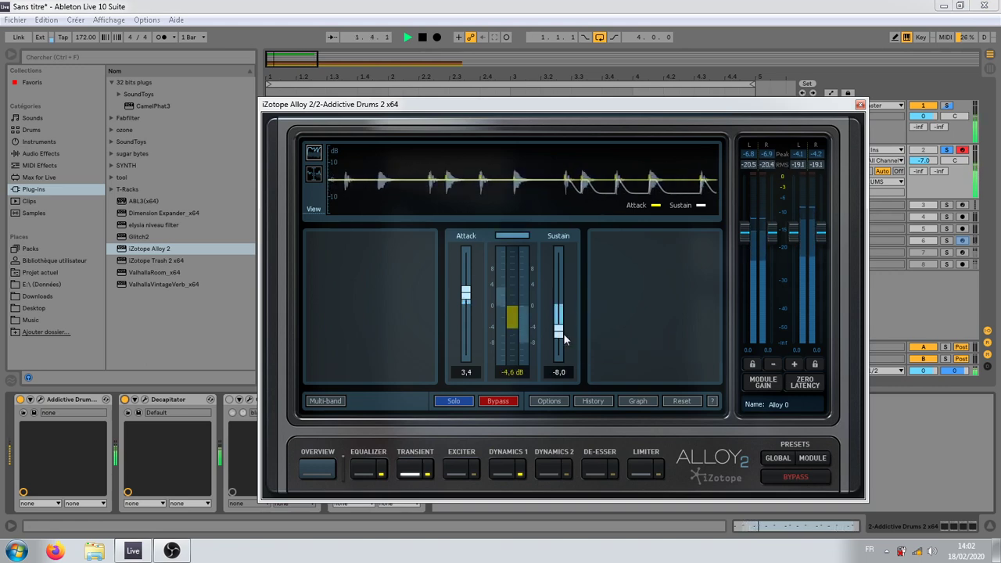
left_click_drag(491, 105, 595, 479)
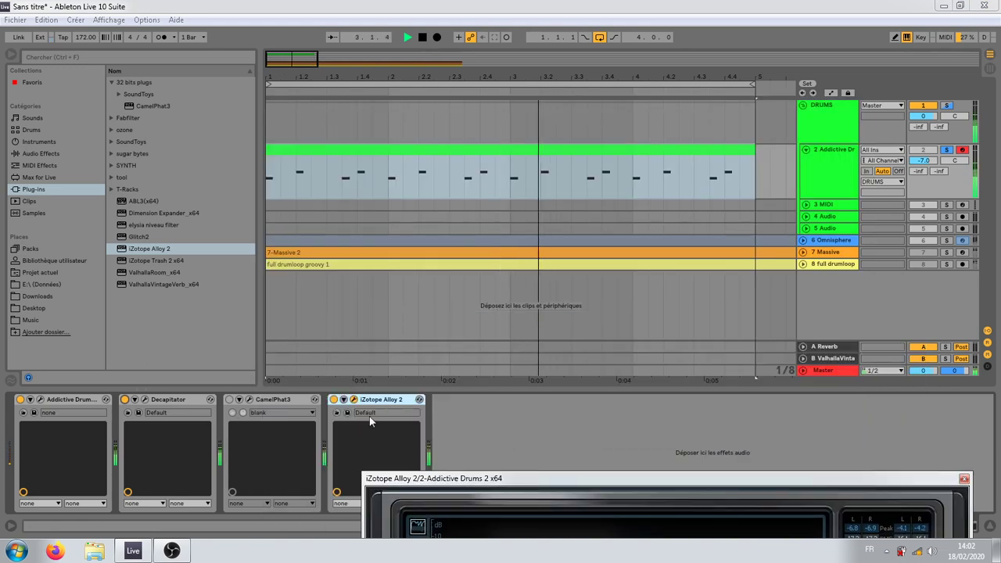
key("space")
Step: Group Decapitator, CamelPhat3 and iZotope Alloy 2 into an Audio Effect Rack and play the loop
left_click(143, 399)
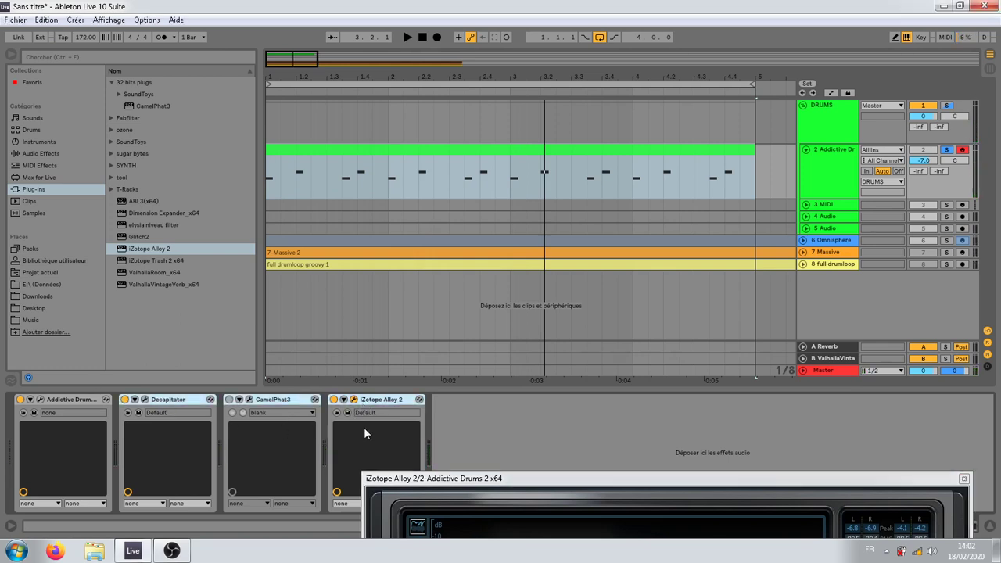
key("ctrl+g")
key("space")
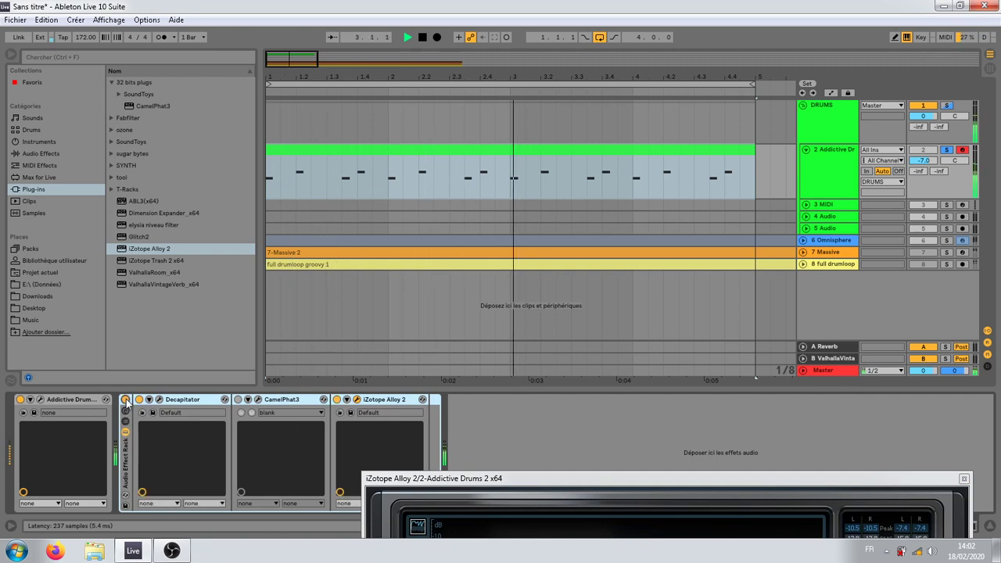
Step: Set the Transient module's Sustain to -6.2 and Attack to 0.0, and close the Alloy 2 window
left_click_drag(540, 480, 513, 153)
left_click_drag(636, 302, 637, 294)
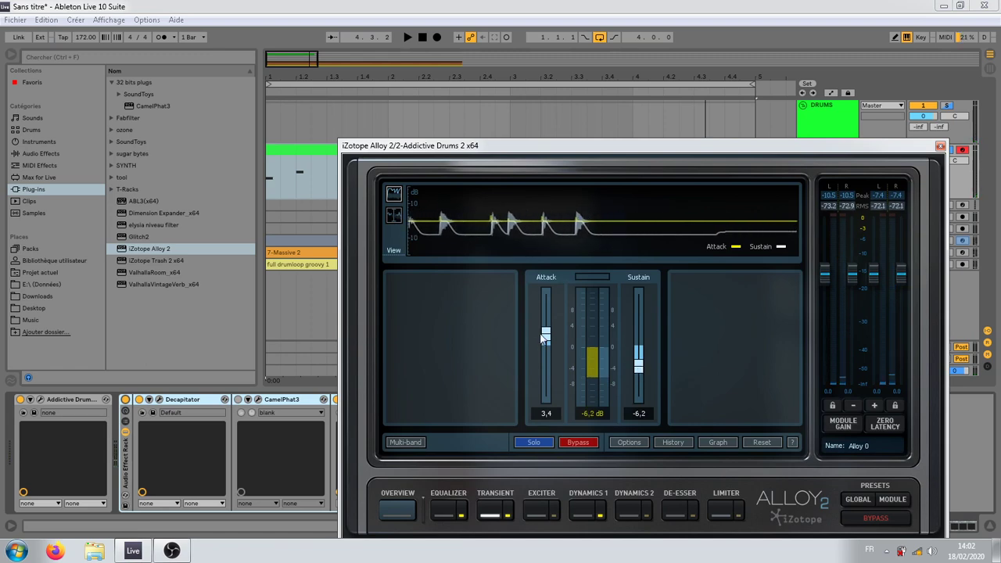
left_click_drag(544, 338, 546, 344)
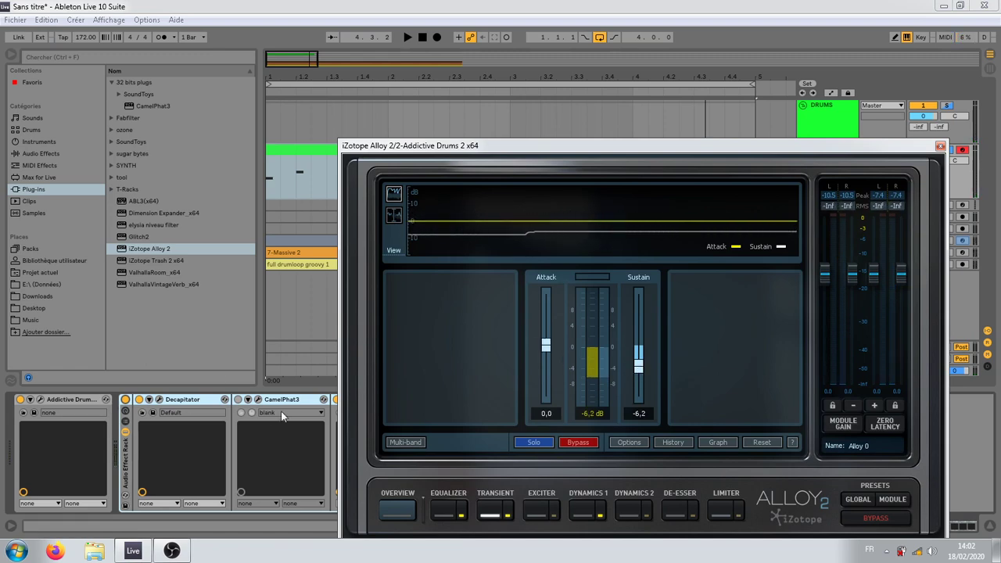
key("space")
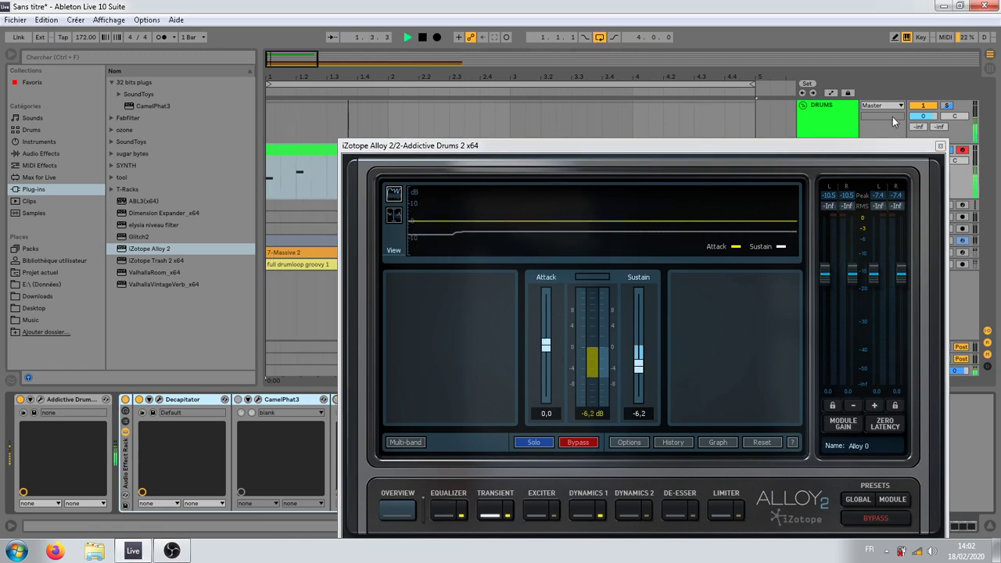
left_click(941, 146)
Step: Open Addictive Drums 2 and load the On Pavement preset from the Fairfax Vol 1 kit
left_click(40, 400)
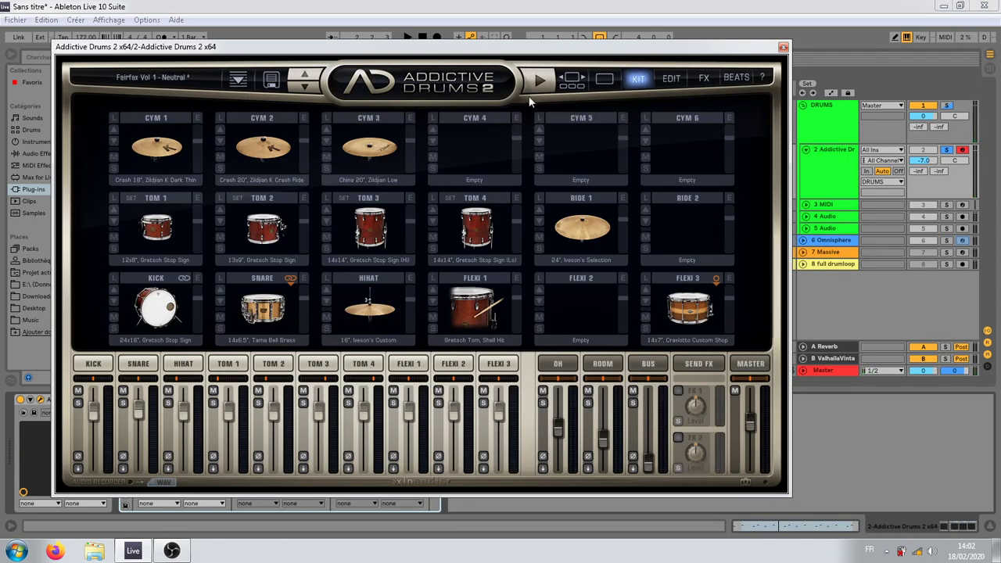
left_click(576, 80)
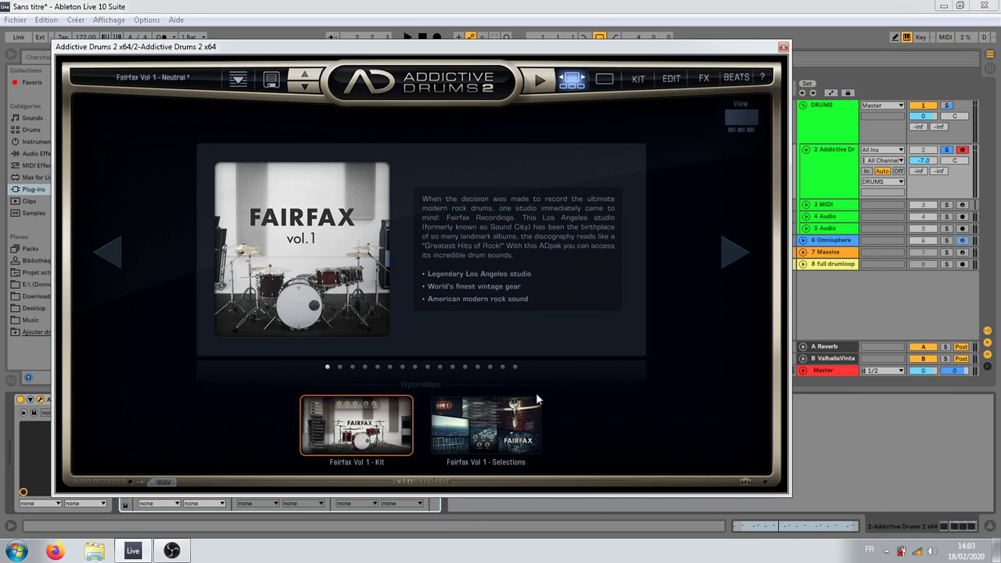
left_click(372, 429)
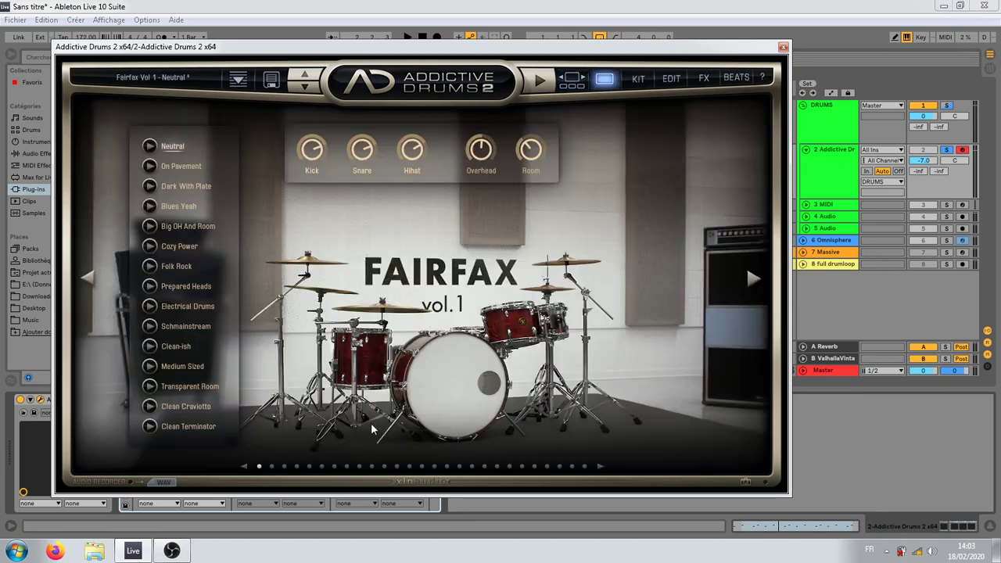
left_click(173, 166)
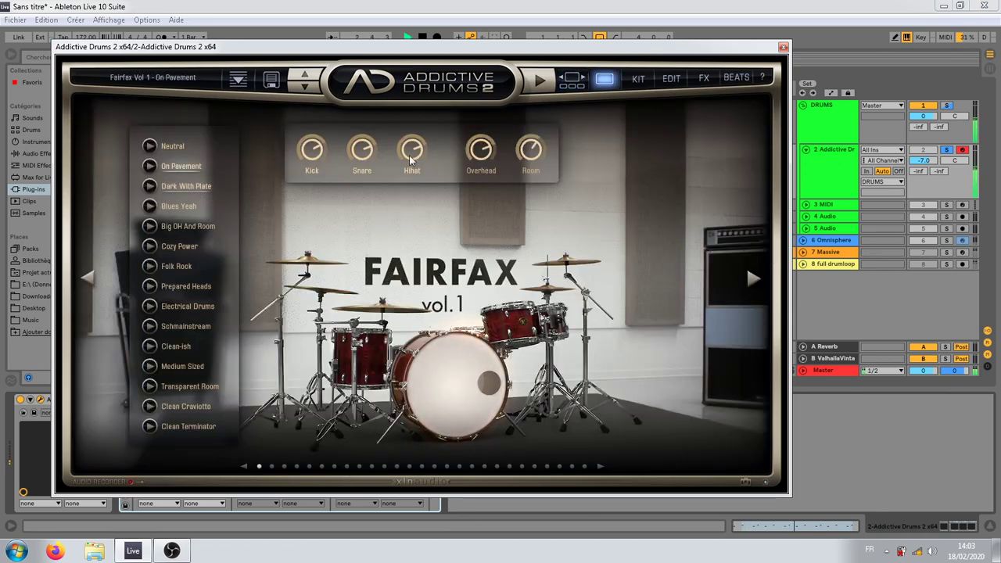
Step: Switch off the FX 1 and FX 2 sends, and lower the Bus, Room and OH faders while the loop plays
left_click(638, 80)
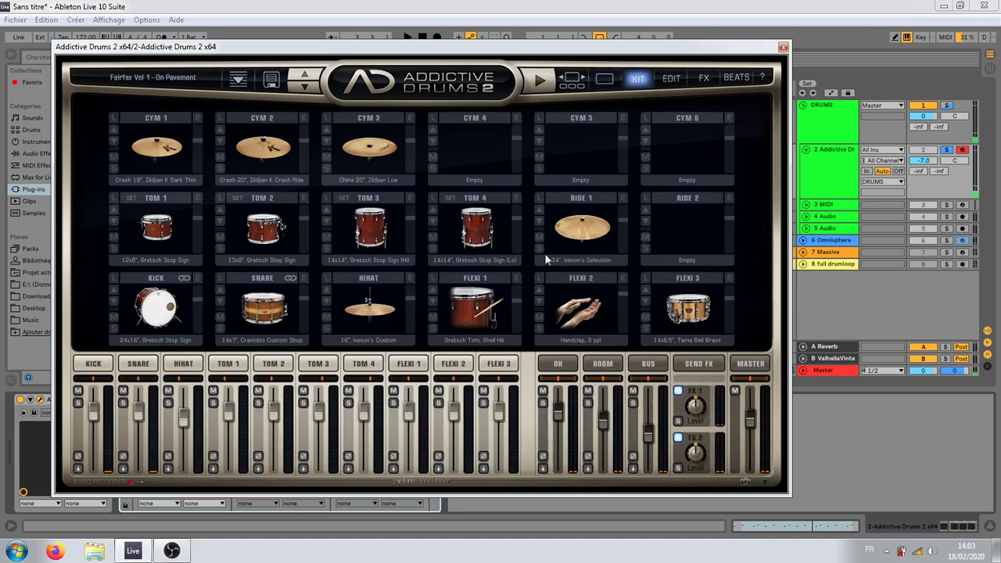
left_click(679, 438)
left_click(679, 391)
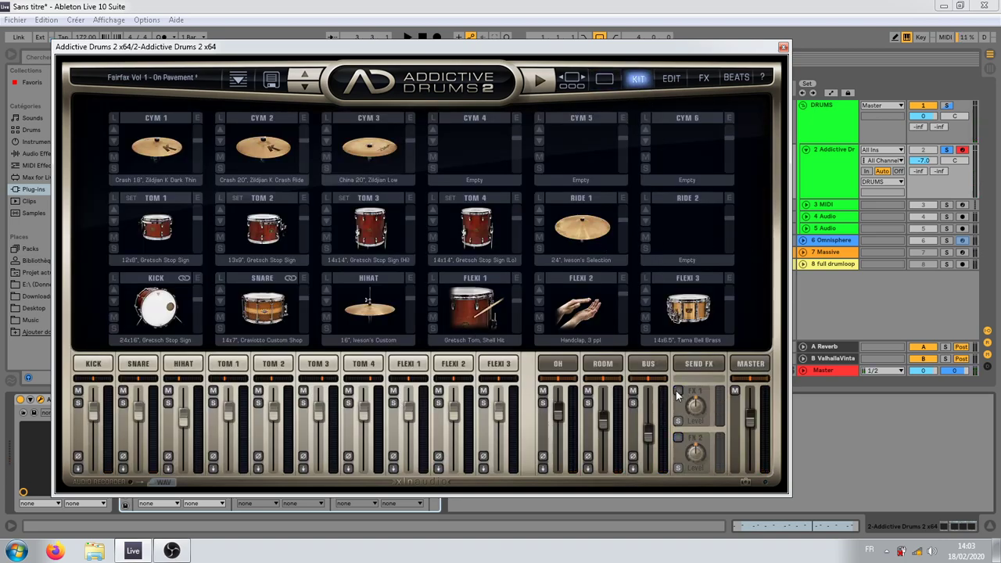
key("space")
left_click_drag(650, 433, 649, 454)
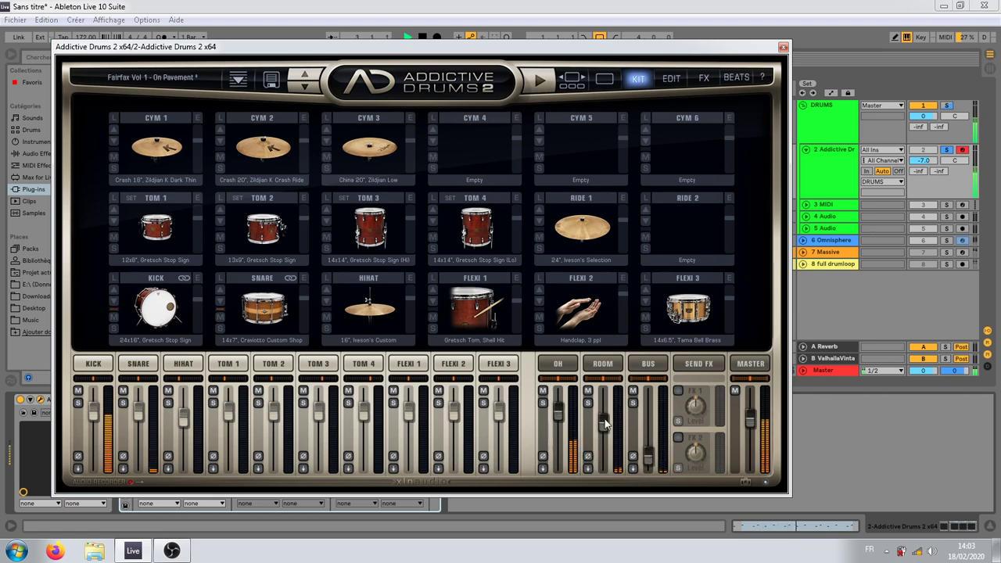
left_click_drag(604, 425, 575, 443)
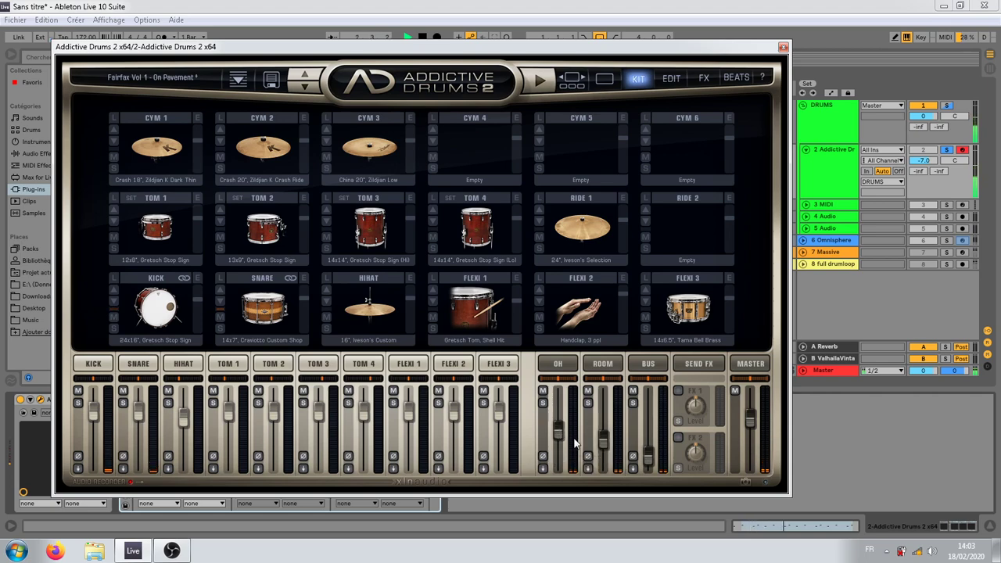
Step: Disable the kick's Tape & Shape and enable its volume envelope with a 131 ms decay and a -10.9 dB sustain level
left_click(93, 363)
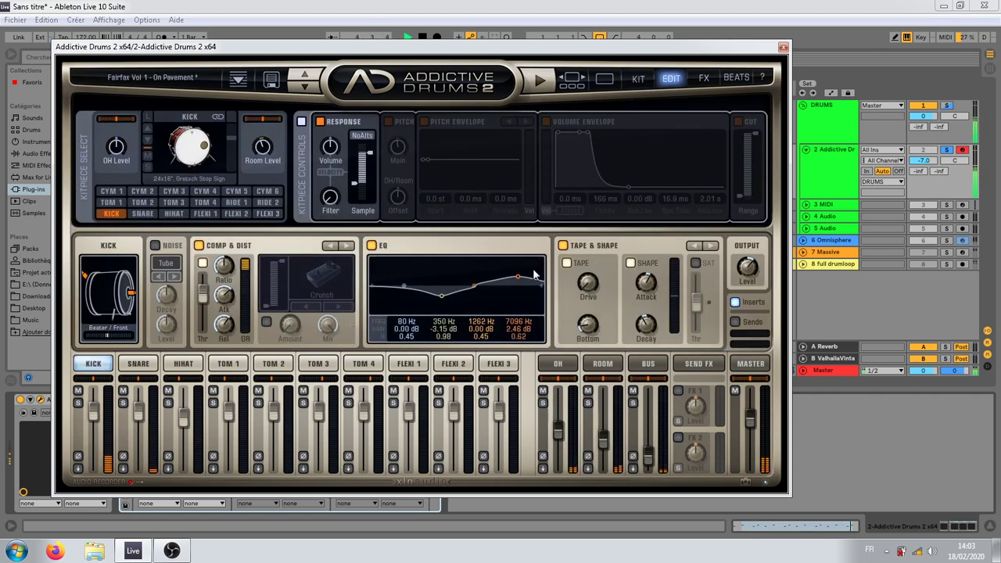
left_click(563, 246)
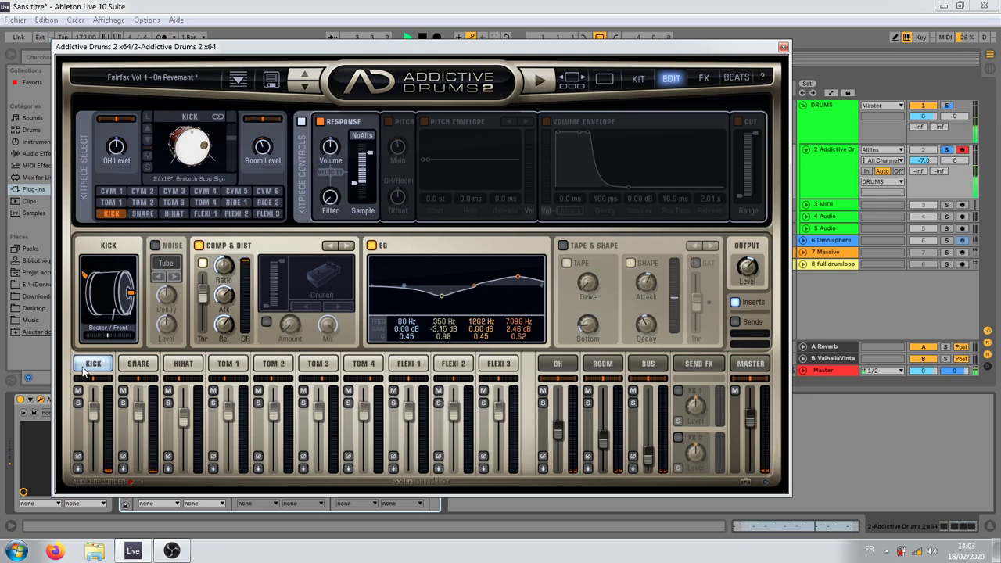
left_click(546, 122)
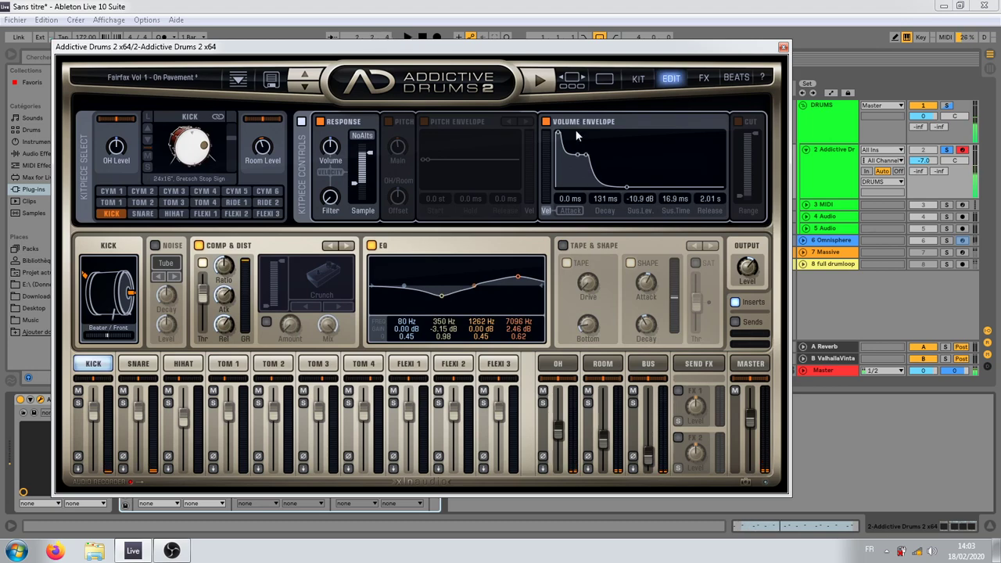
Step: Audition the Fairfax Vol 1 kit presets from Dark With Plate through Prepared Heads while the loop plays
left_click(219, 80)
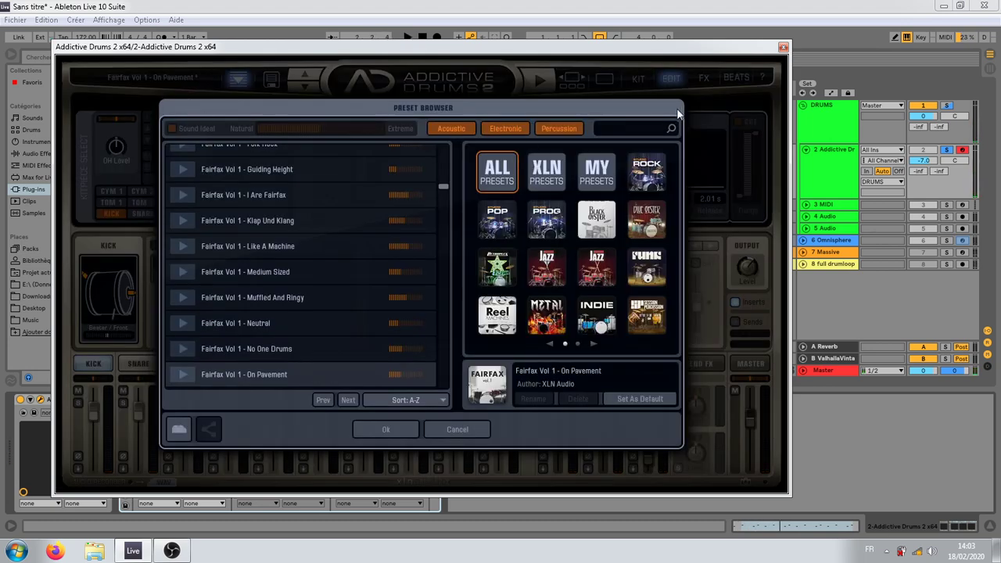
left_click(458, 430)
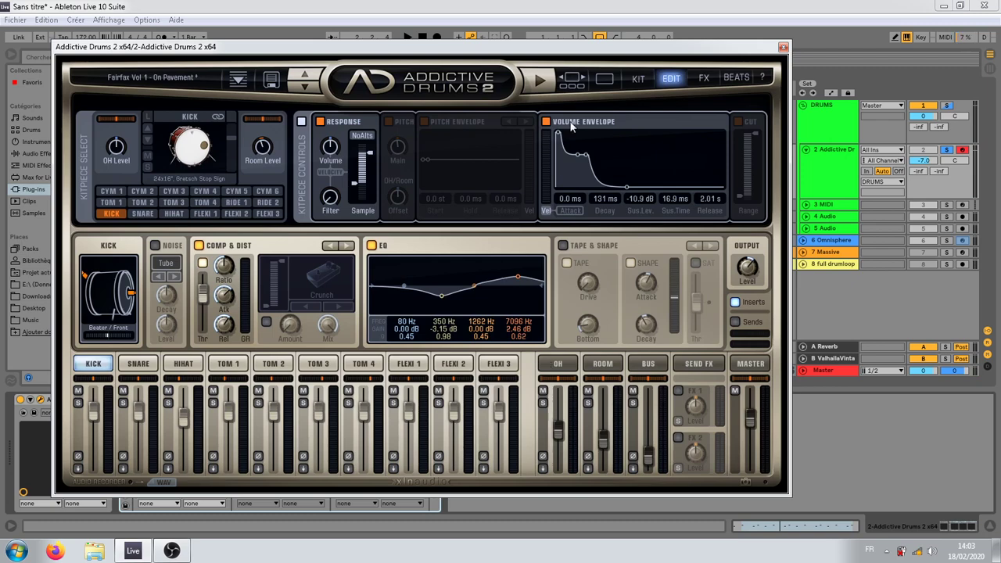
left_click(604, 78)
key("space")
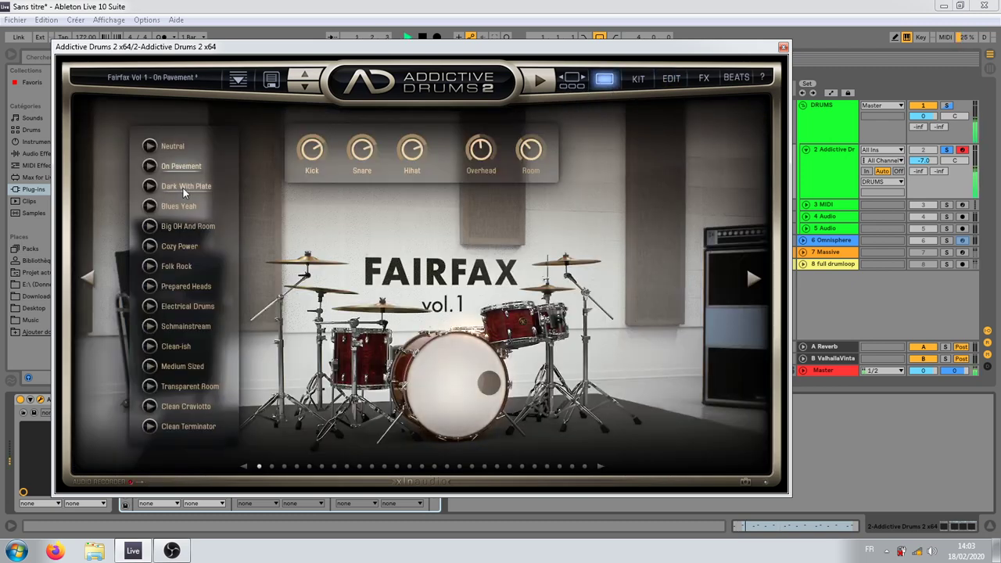
left_click(184, 187)
left_click(180, 207)
left_click(191, 226)
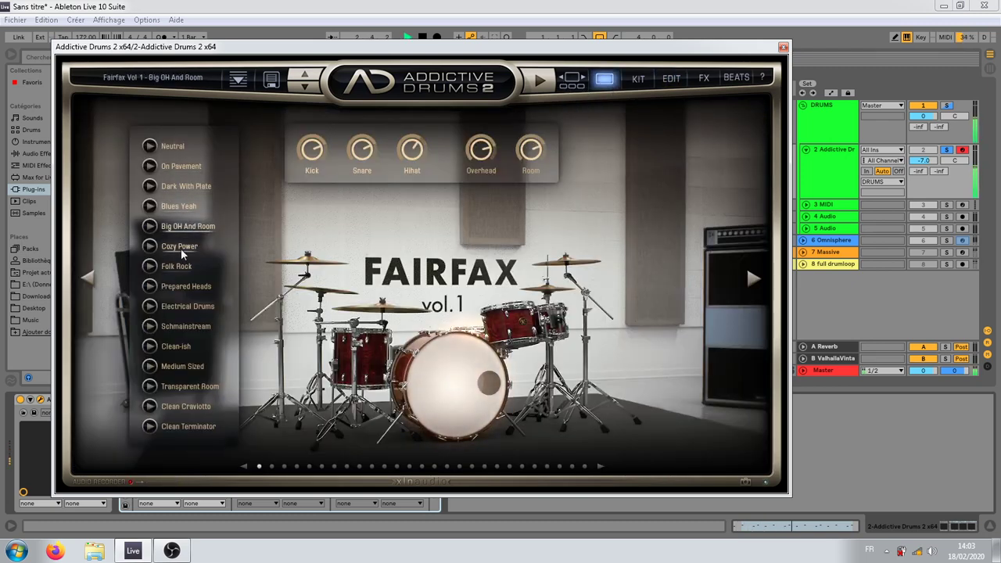
left_click(181, 248)
left_click(178, 267)
left_click(183, 286)
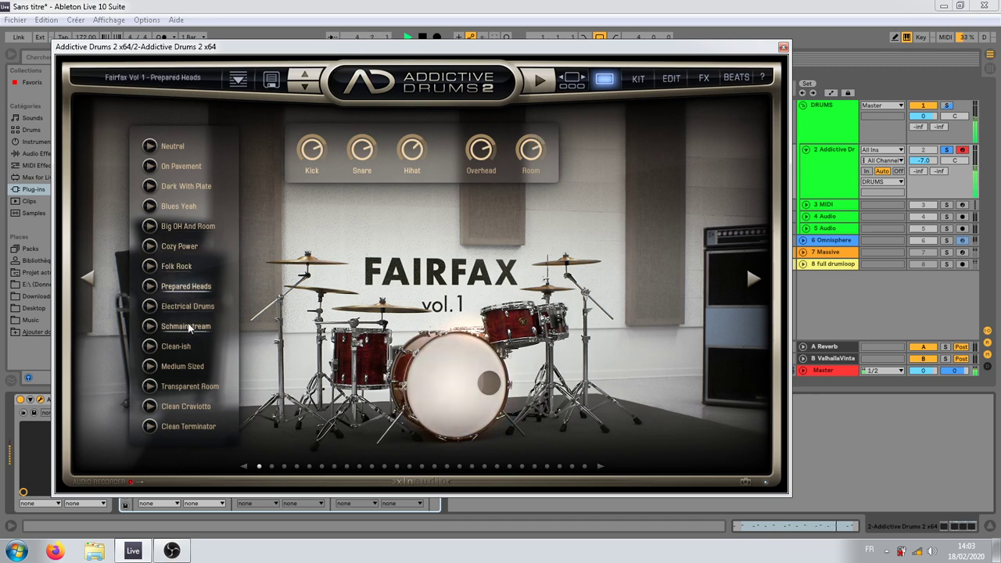
left_click(185, 267)
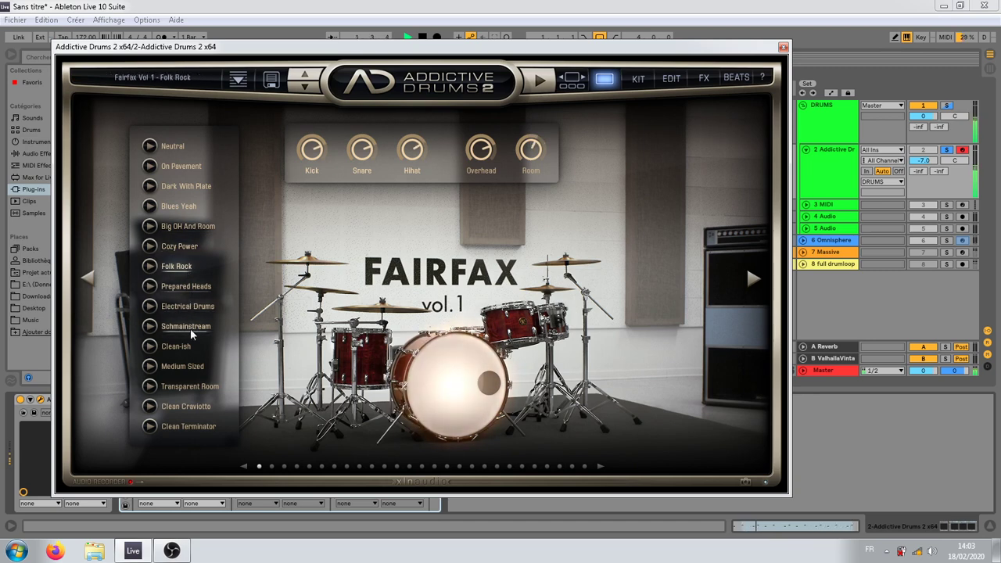
Step: Audition the Transparent Room and Clean Craviotto presets, and load the Clean Terminator preset
left_click(190, 387)
left_click(185, 406)
left_click(192, 427)
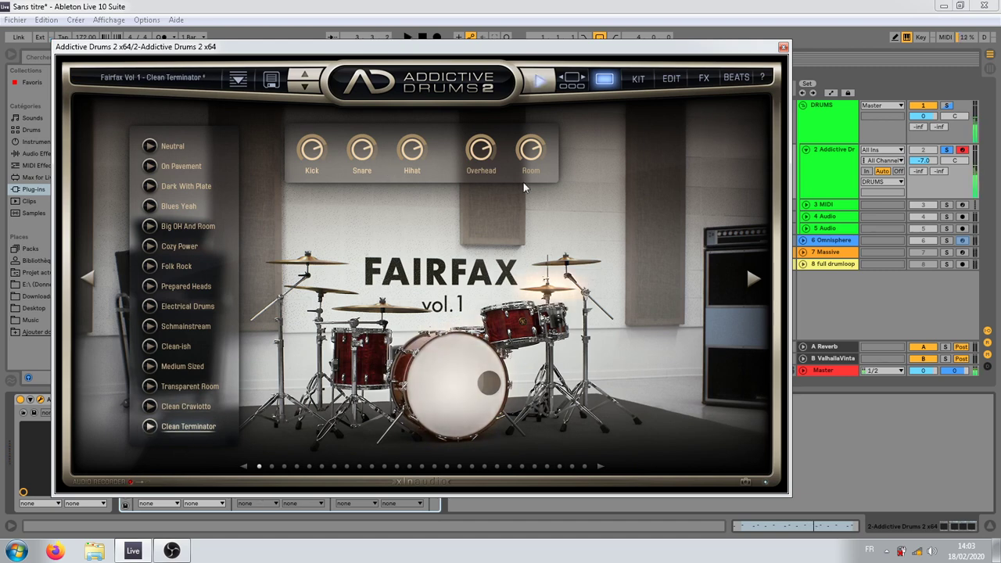
left_click(150, 427)
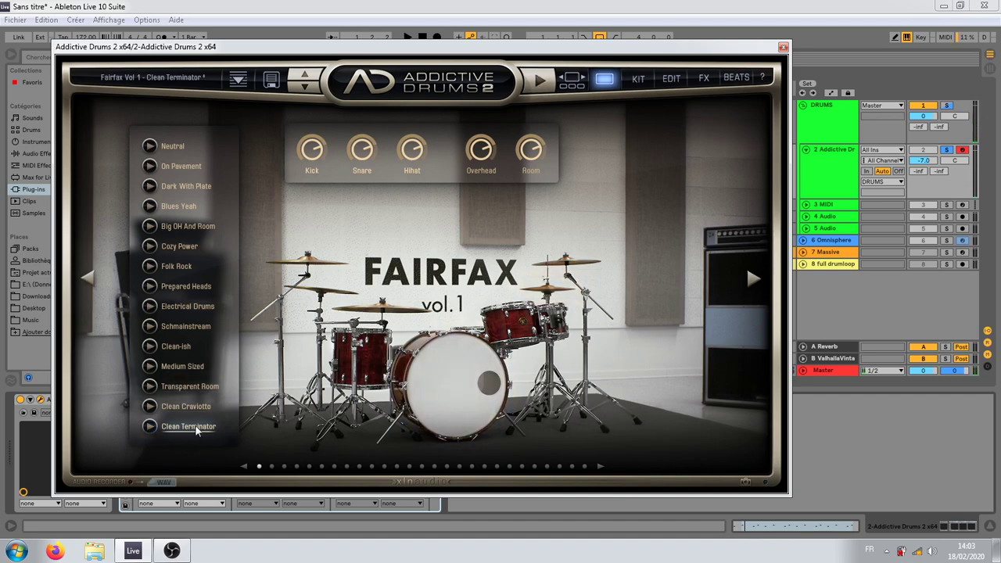
Step: Lower the Bus, Room and OH faders in the kit mixer while the loop plays
left_click(638, 78)
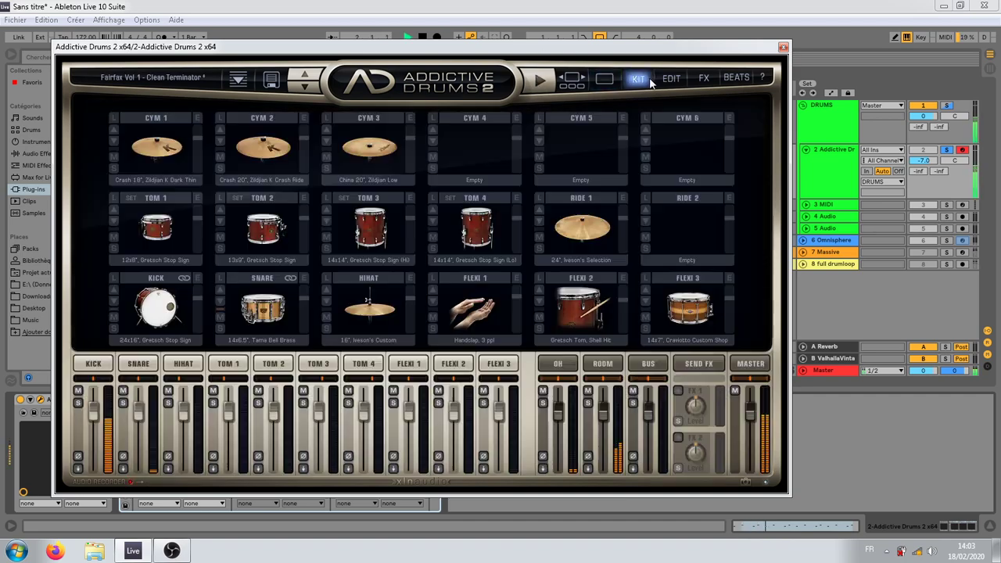
left_click_drag(652, 411, 649, 440)
left_click_drag(603, 413, 603, 436)
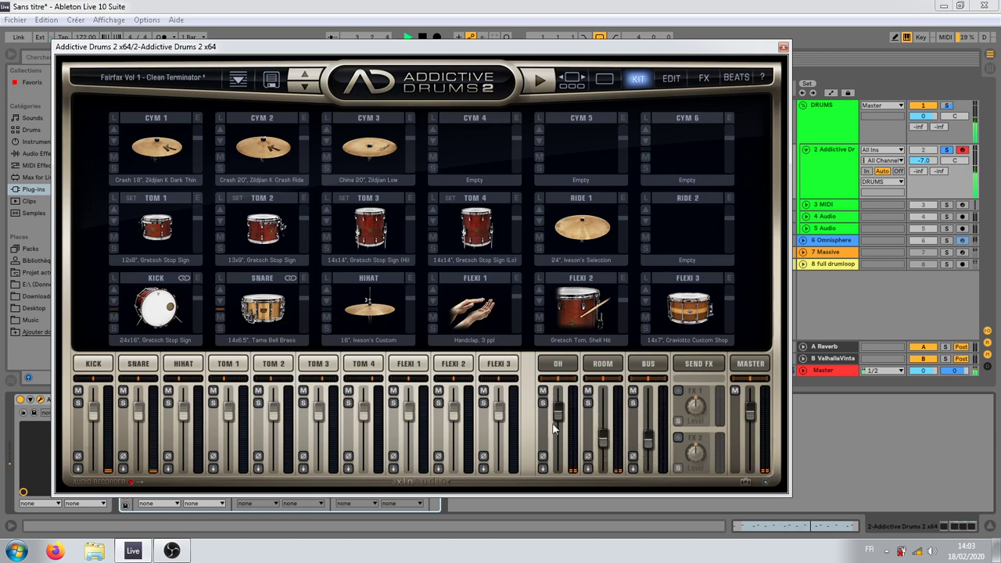
left_click_drag(558, 411, 606, 448)
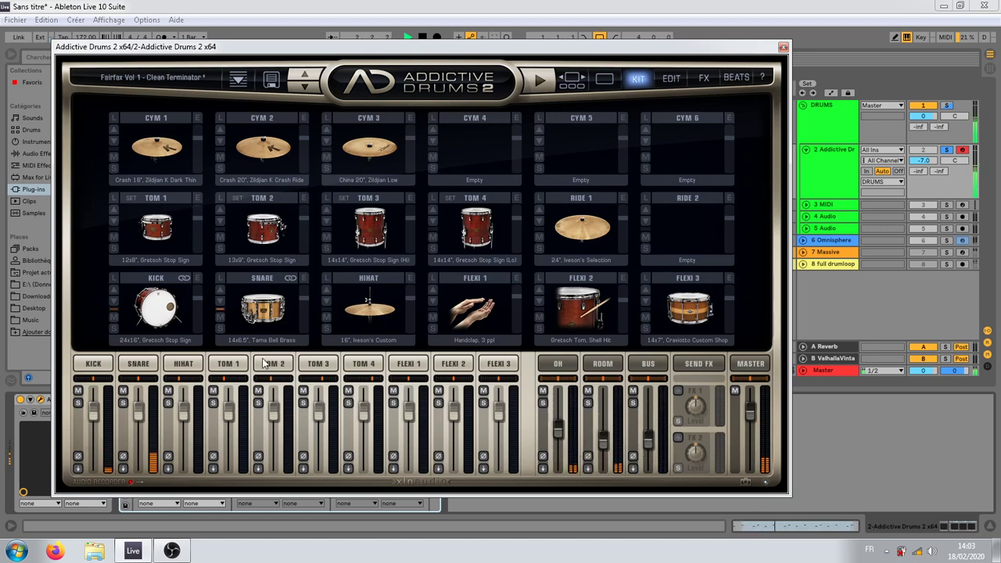
Step: Enable the snare's volume envelope with a 730 ms decay and a -16.2 dB sustain level
left_click(138, 364)
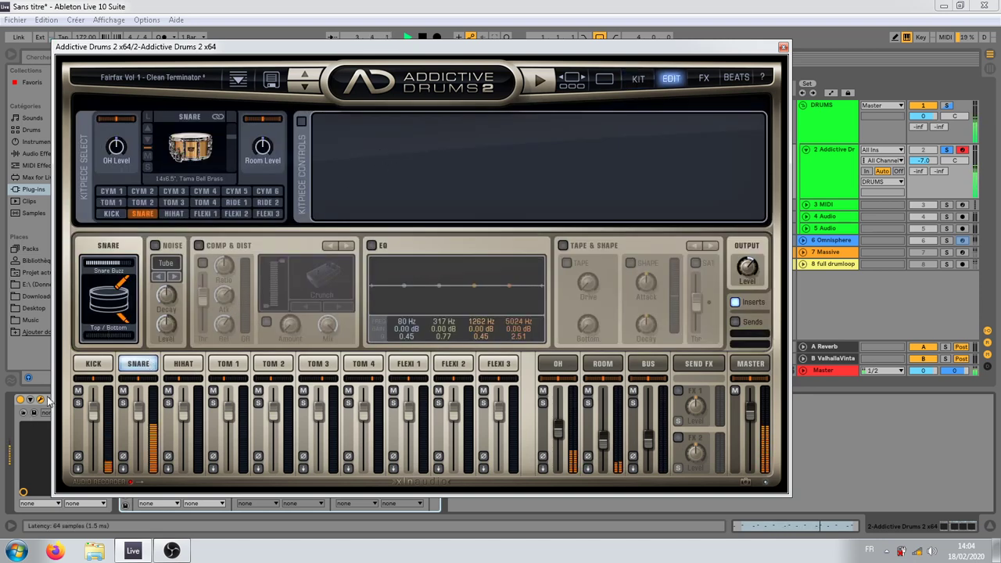
left_click(301, 123)
left_click(546, 121)
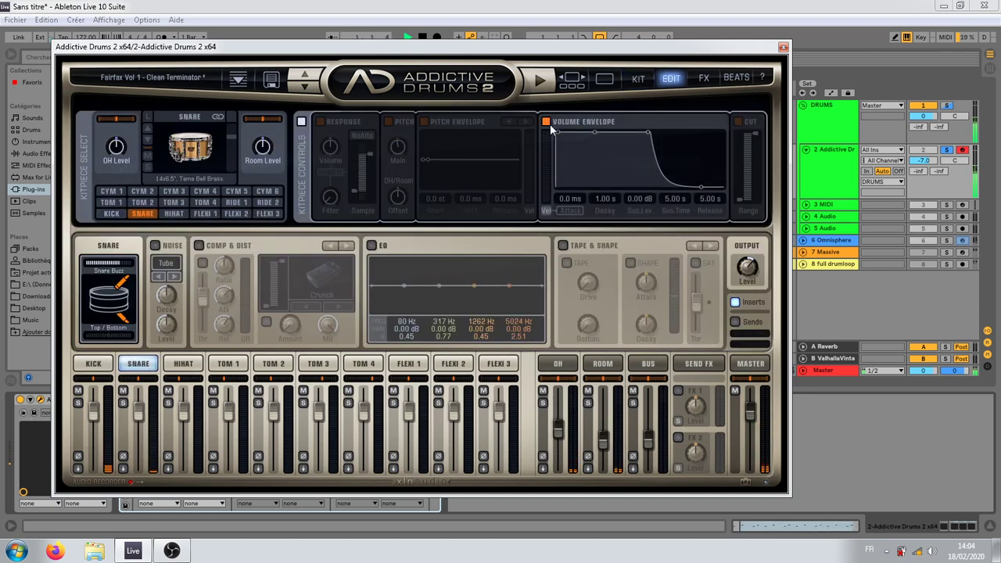
left_click_drag(597, 138, 581, 159)
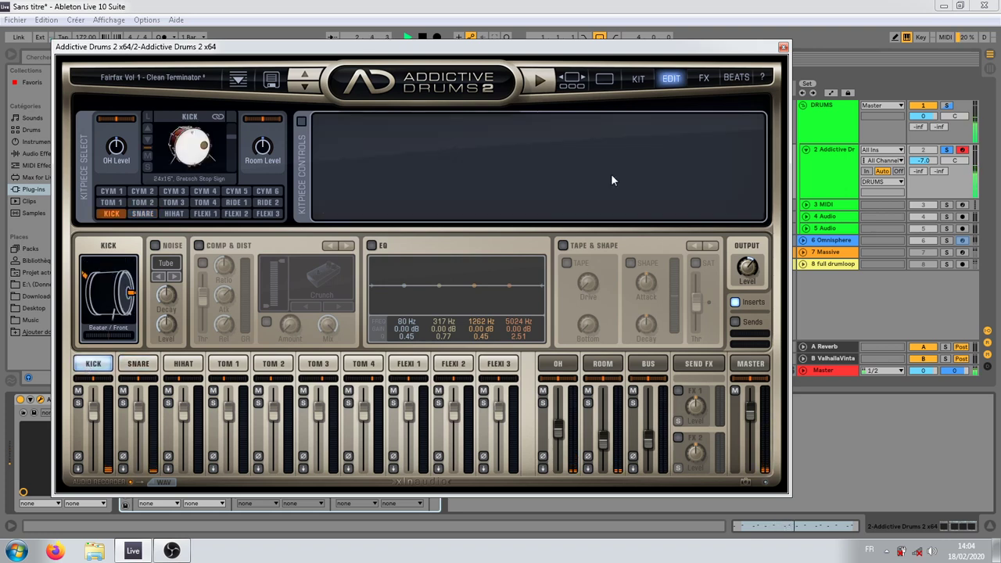
Step: Enable the kick's volume envelope with a 290 ms decay, -18.1 dB sustain level, 26.6 ms sustain time and 1.53 s release
left_click(301, 122)
left_click(546, 121)
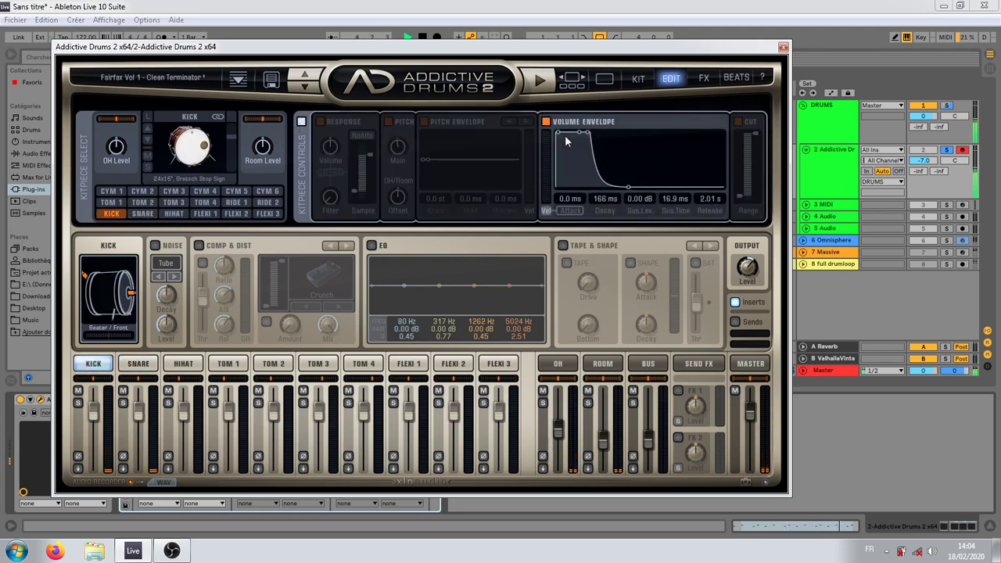
left_click_drag(588, 132, 590, 166)
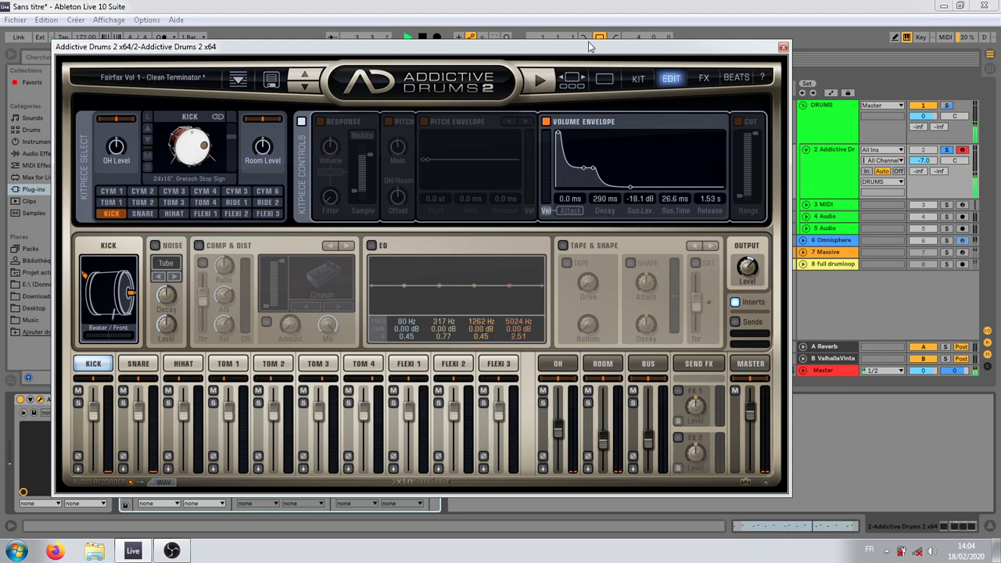
Step: Deactivate iZotope Alloy 2 in the effect rack and switch Decapitator's style to E while the loop plays
left_click_drag(590, 47, 642, 442)
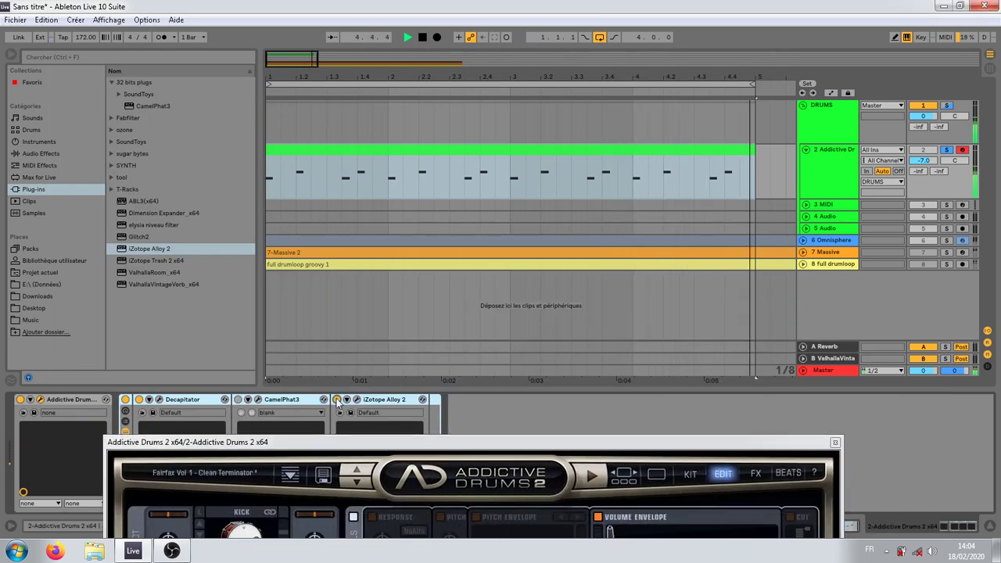
left_click(337, 400)
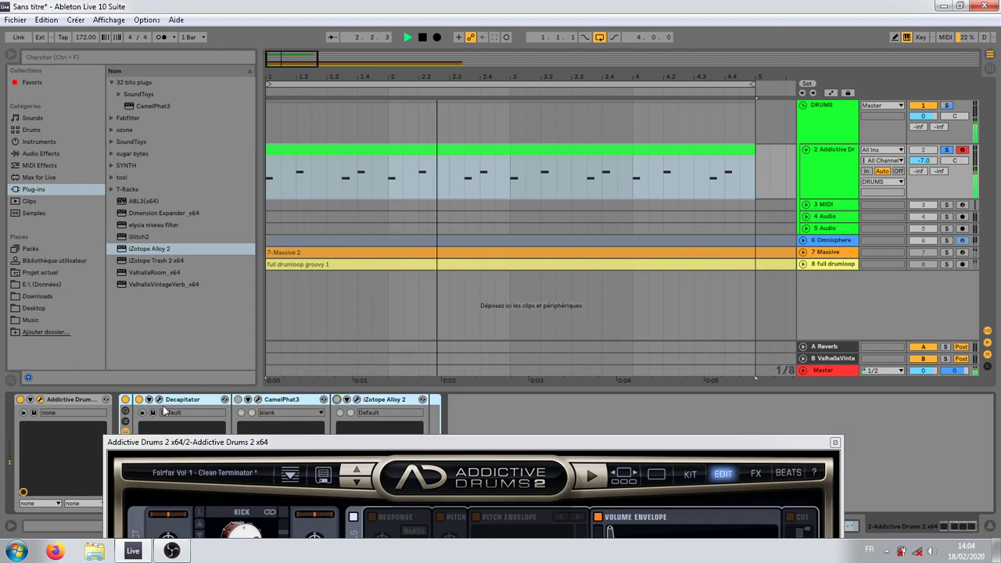
left_click(155, 412)
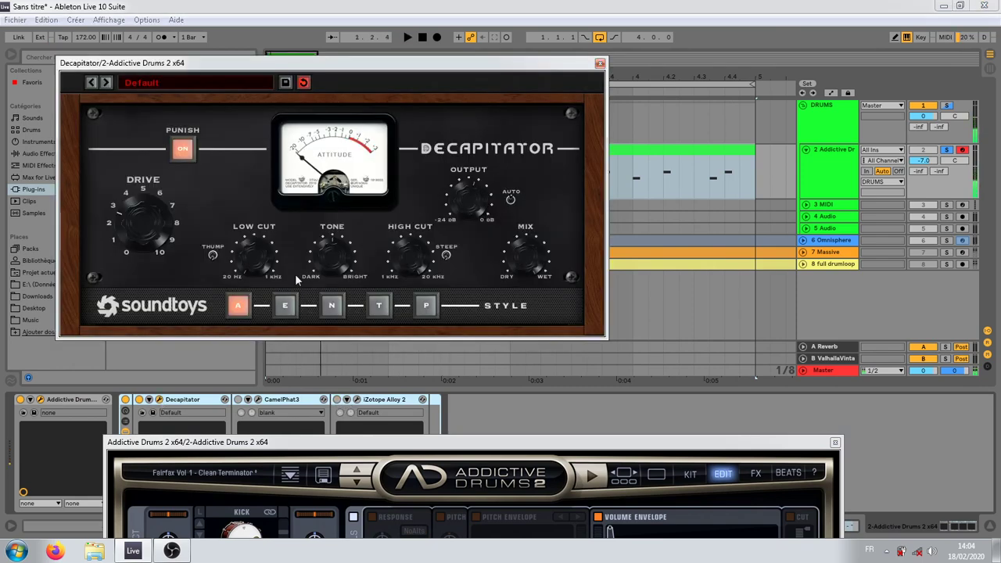
key("space")
left_click(286, 307)
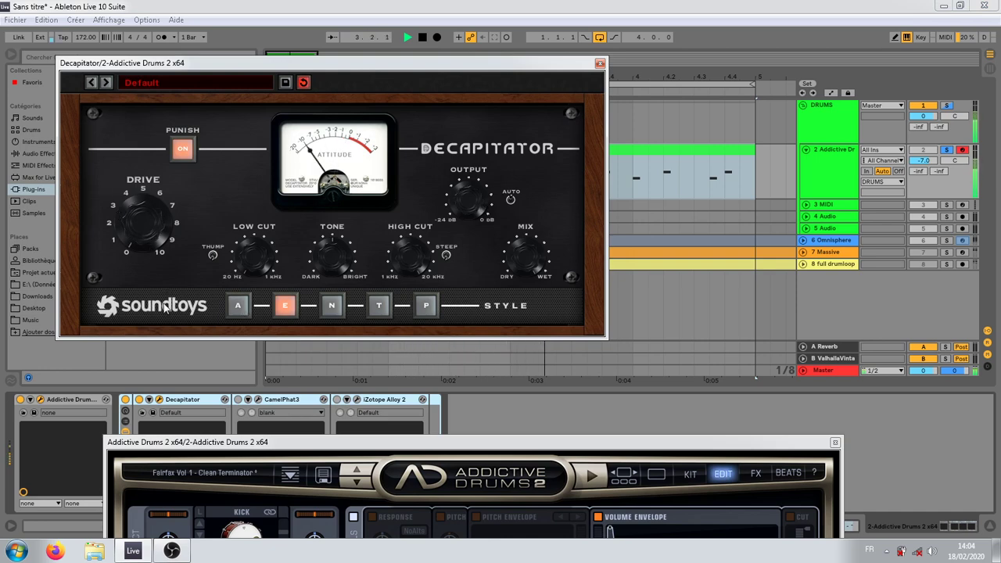
left_click(243, 310)
left_click(286, 308)
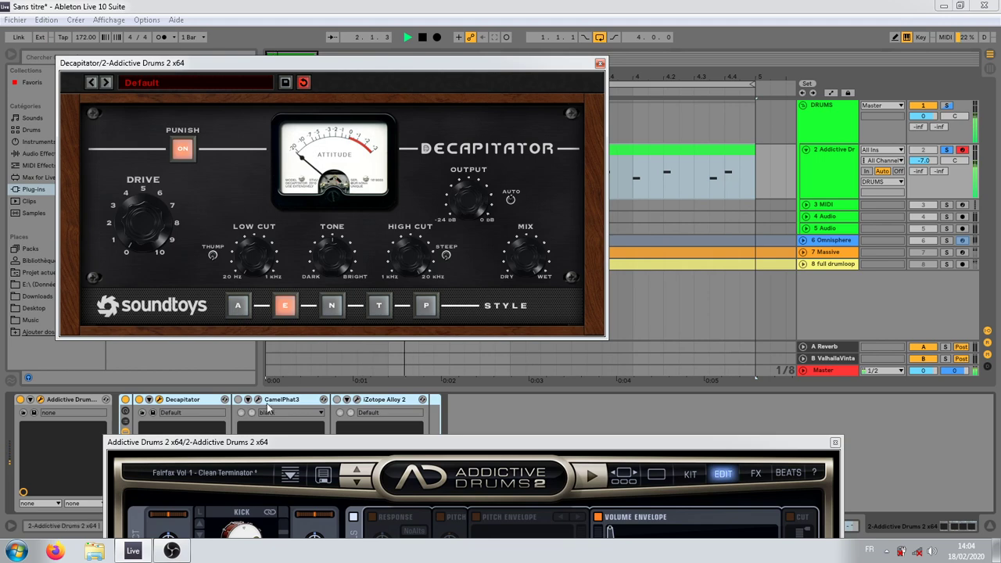
Step: Activate CamelPhat3 and check its settings, and close the CamelPhat3 and Decapitator windows
left_click(257, 400)
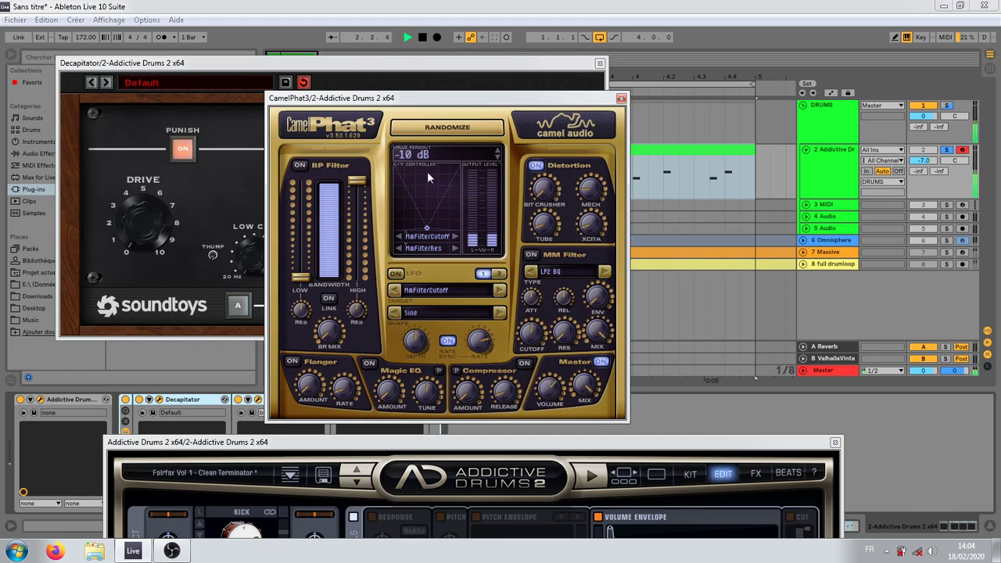
left_click(621, 98)
left_click(599, 64)
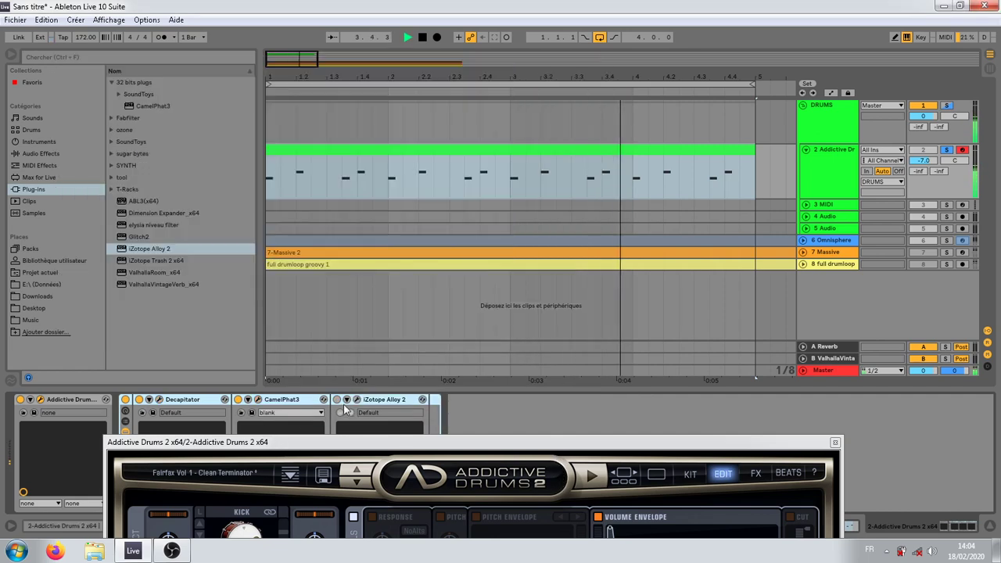
Step: Reactivate iZotope Alloy 2 and set its Transient module's Sustain to -6.0
left_click(337, 401)
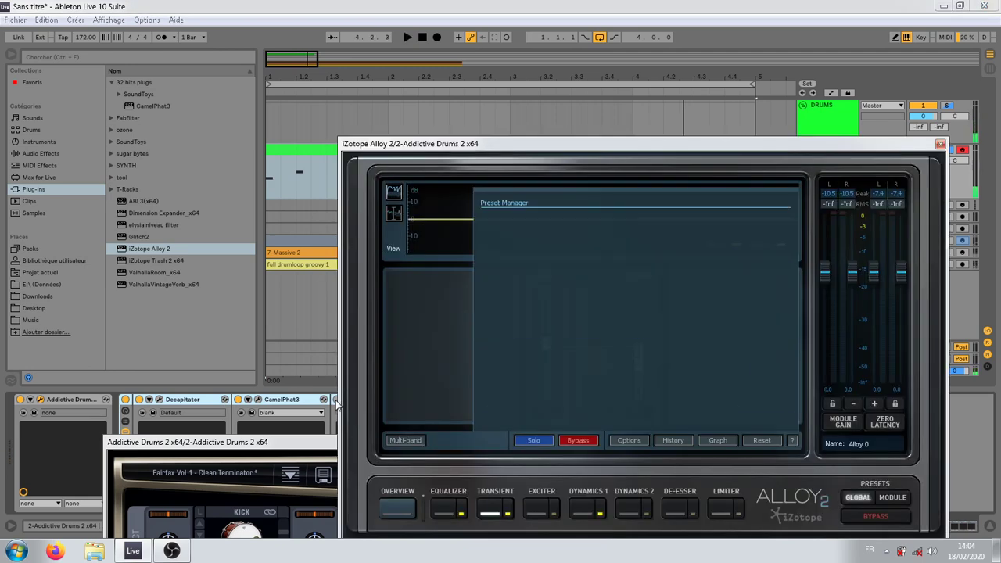
left_click(772, 421)
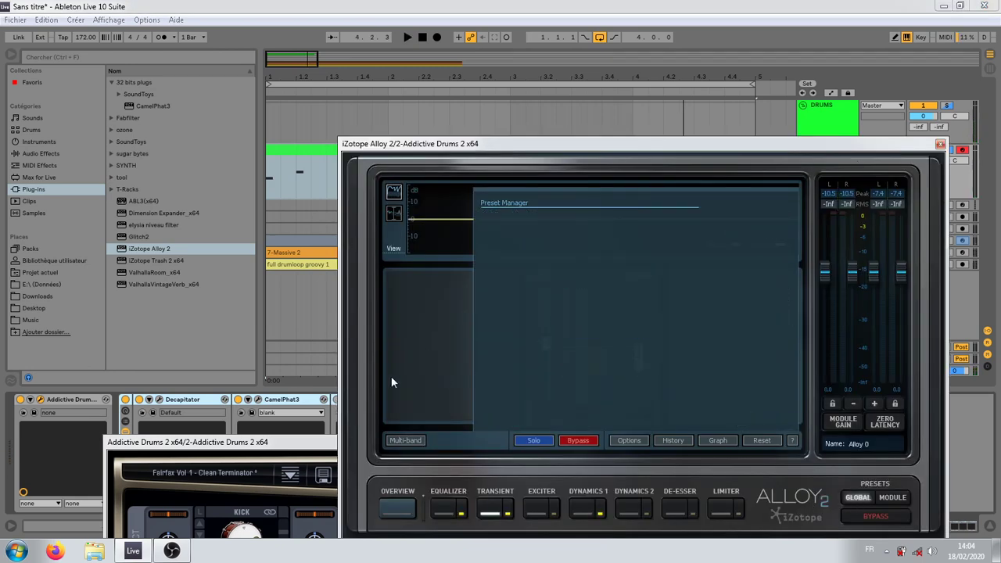
left_click_drag(450, 144, 519, 19)
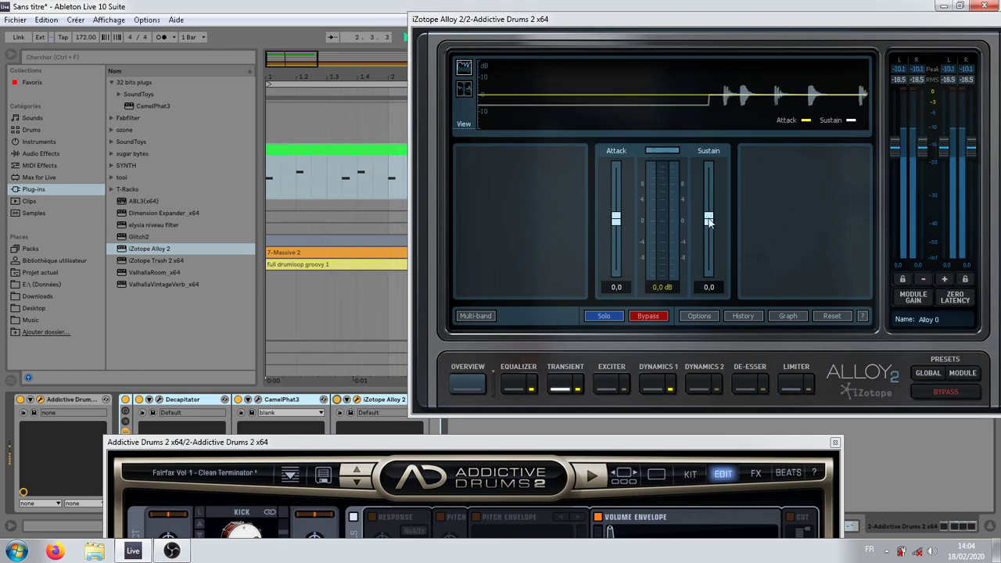
left_click_drag(706, 221, 713, 244)
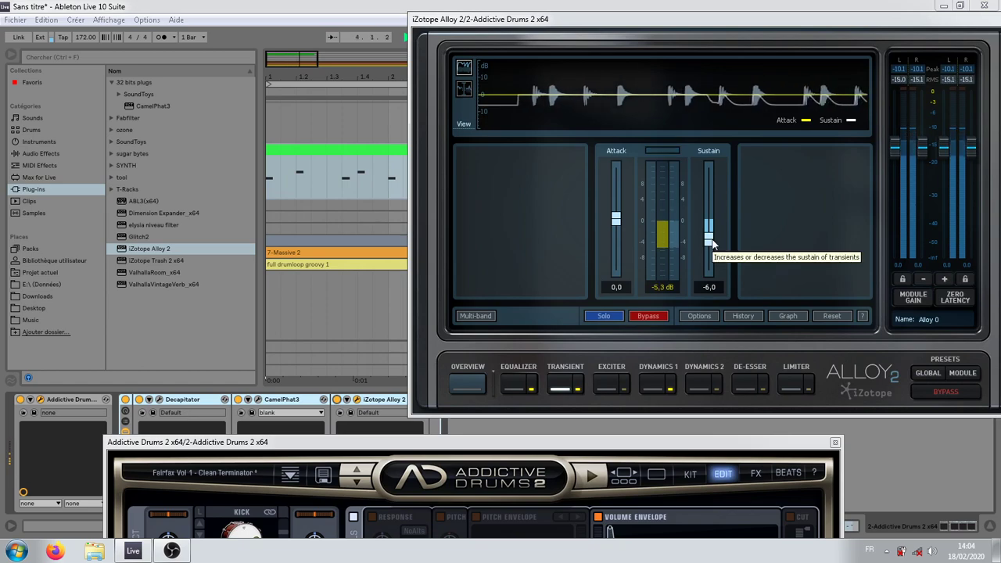
Step: Set the kick's volume envelope to a 7.9 ms attack and a -17.1 dB sustain level in Addictive Drums 2
left_click_drag(456, 446, 417, 45)
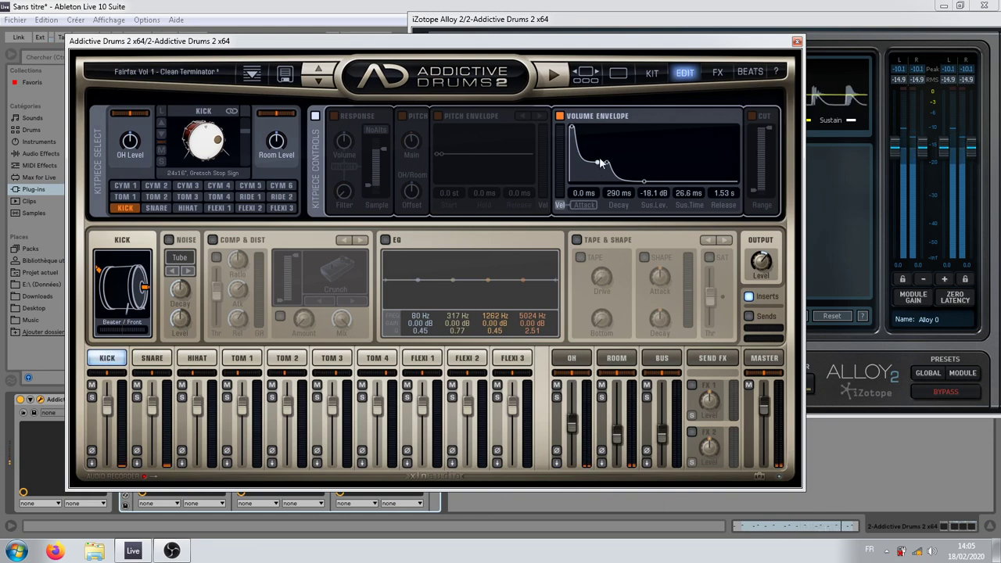
left_click_drag(579, 194, 585, 174)
mouse_move(586, 173)
left_mouse_down()
mouse_move(588, 192)
mouse_move(603, 170)
mouse_move(620, 173)
mouse_move(620, 139)
mouse_move(604, 169)
left_mouse_up()
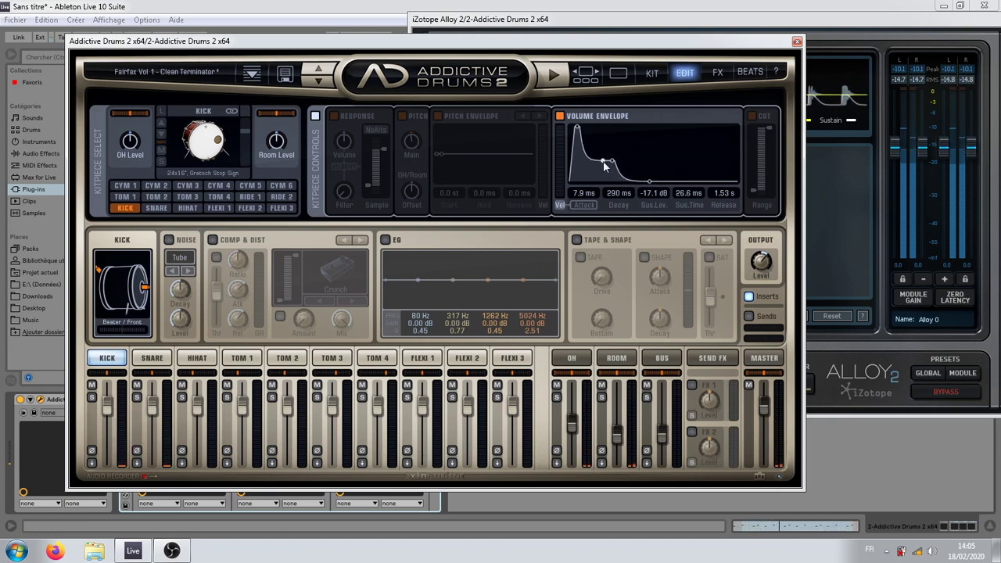
Step: Adjust the snare's Snare Buzz level and its Top/Bottom microphone balance while the loop plays
left_click(153, 359)
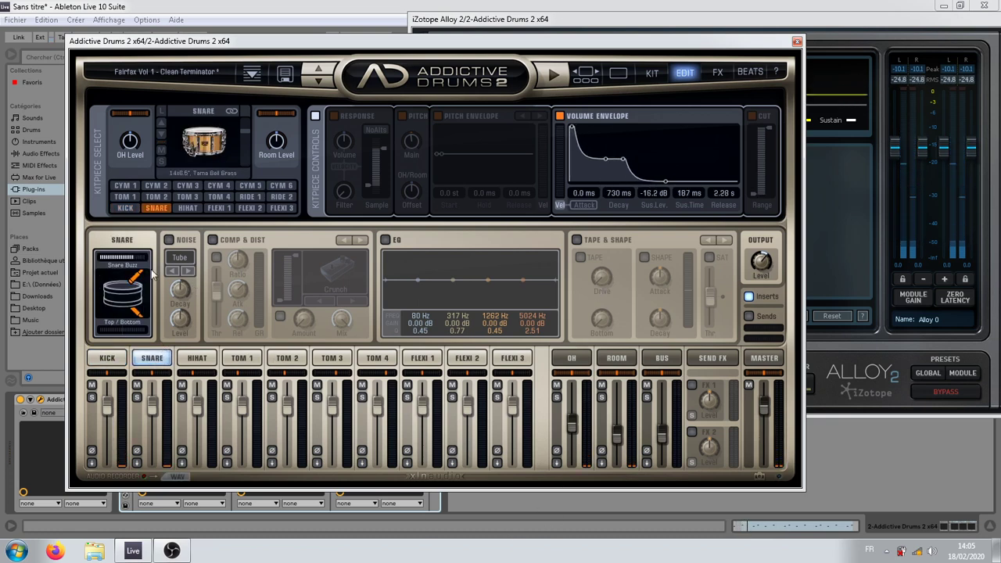
left_click(110, 263)
left_click_drag(102, 267, 144, 266)
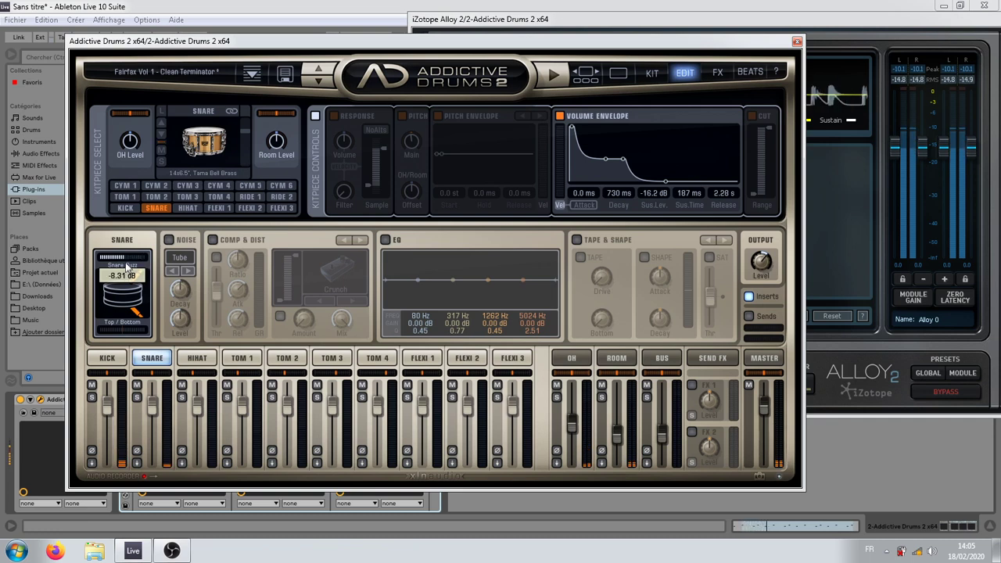
left_click_drag(109, 330, 133, 338)
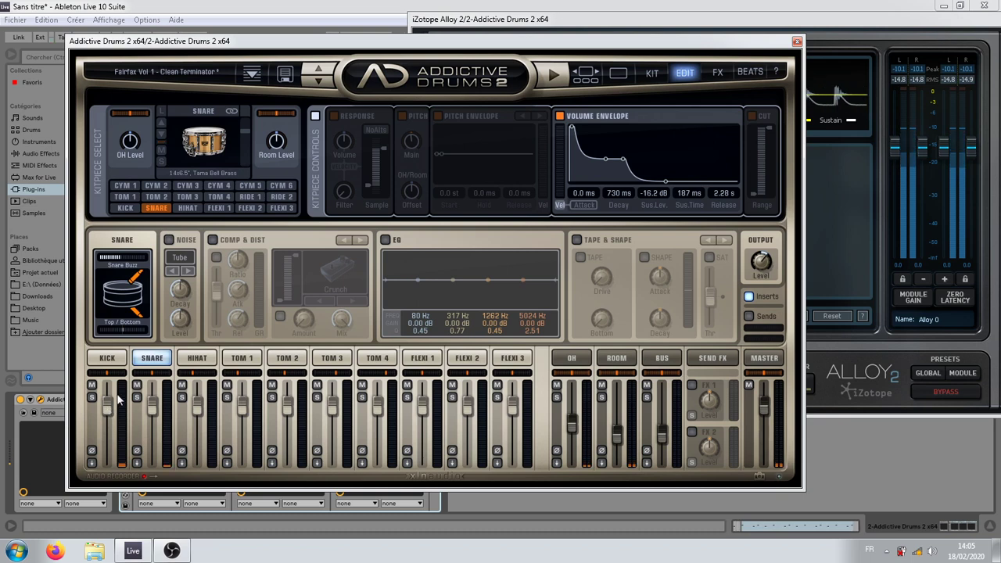
Step: Recheck the kick's settings and close the Addictive Drums 2 window
left_click(118, 361)
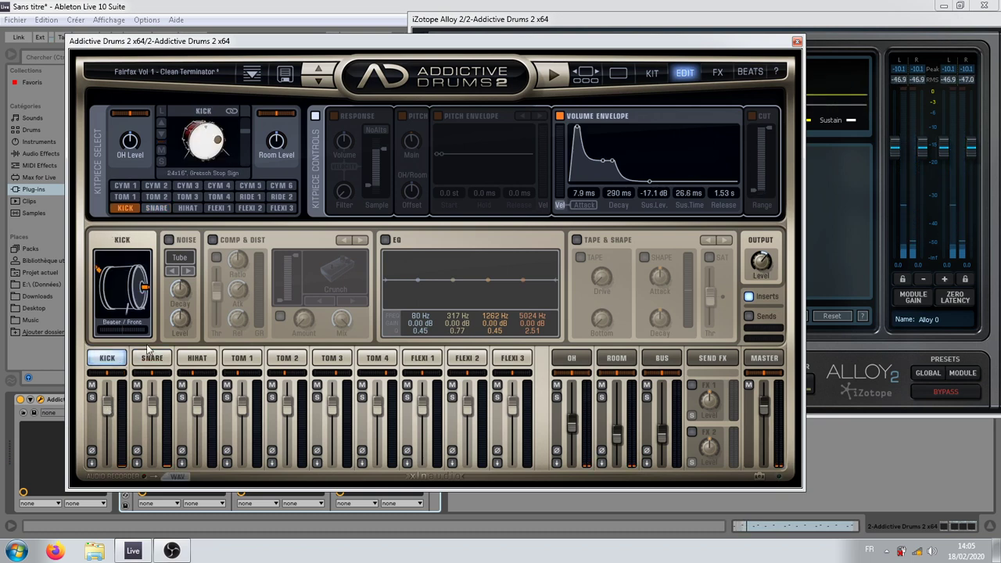
left_click(127, 149)
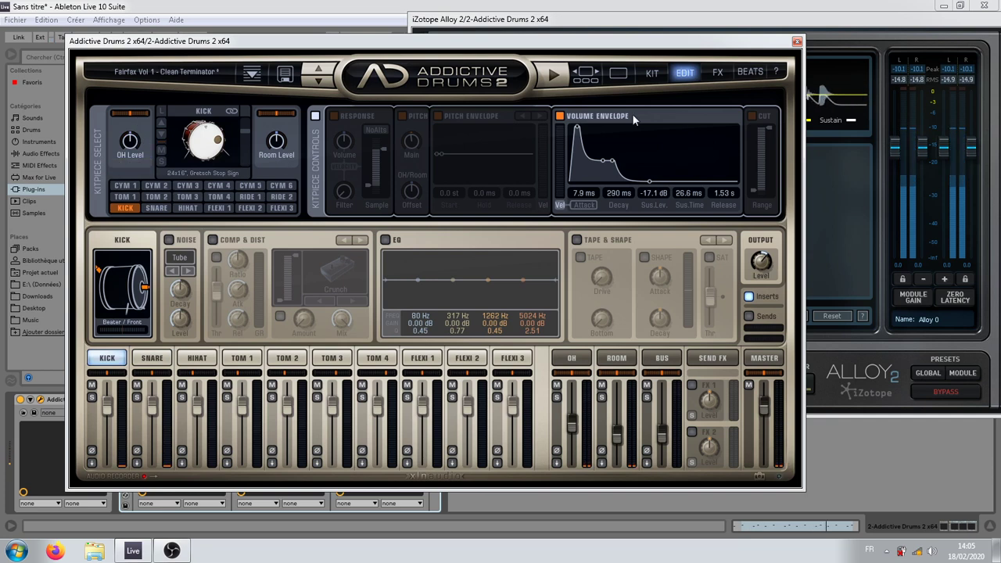
left_click(797, 41)
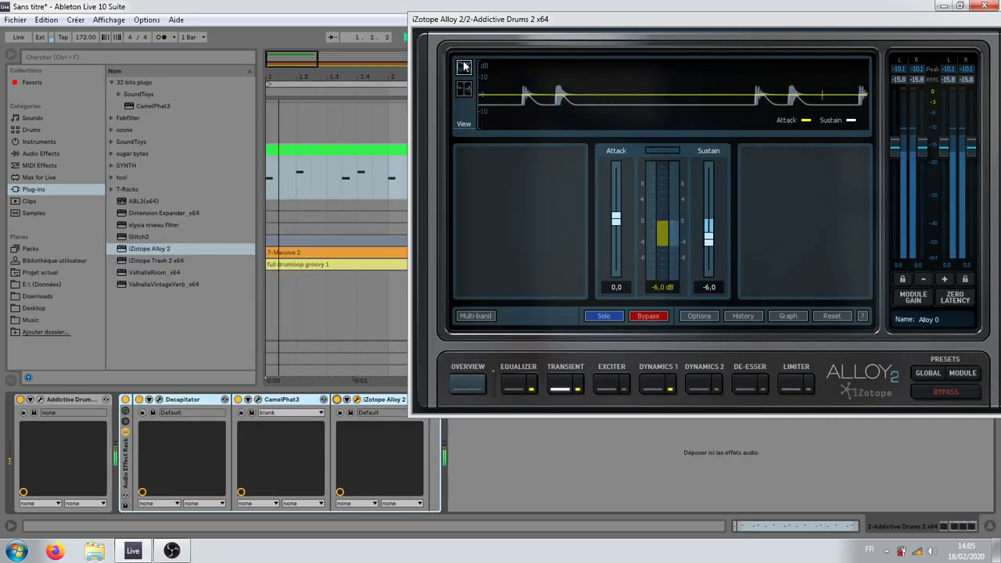
Step: Select the Addictive Drums clip and export its four bars from the Master as a 24-bit, 44100 Hz WAV into the tuto addictive drums folder
key("alt+f")
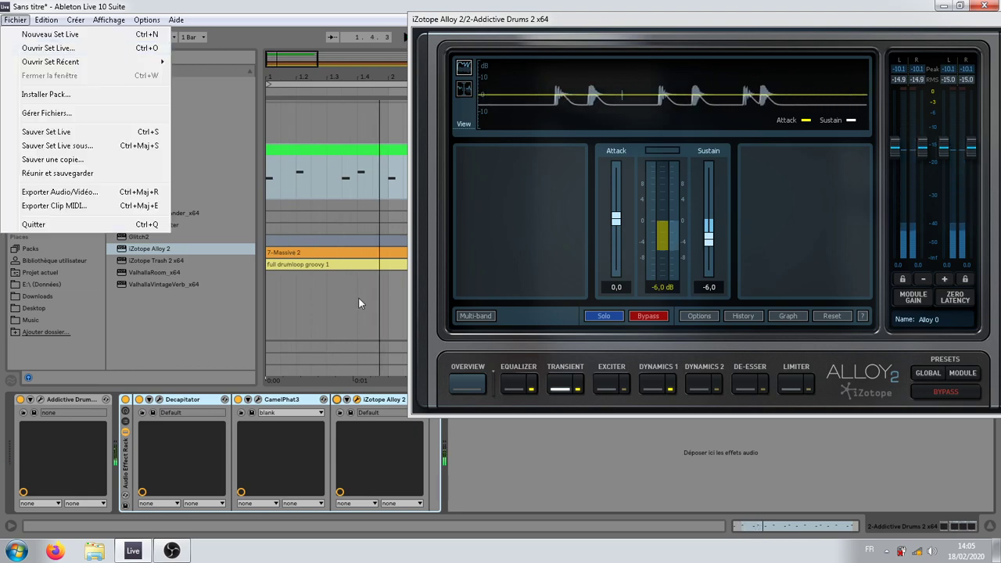
left_click(333, 140)
double_click(326, 151)
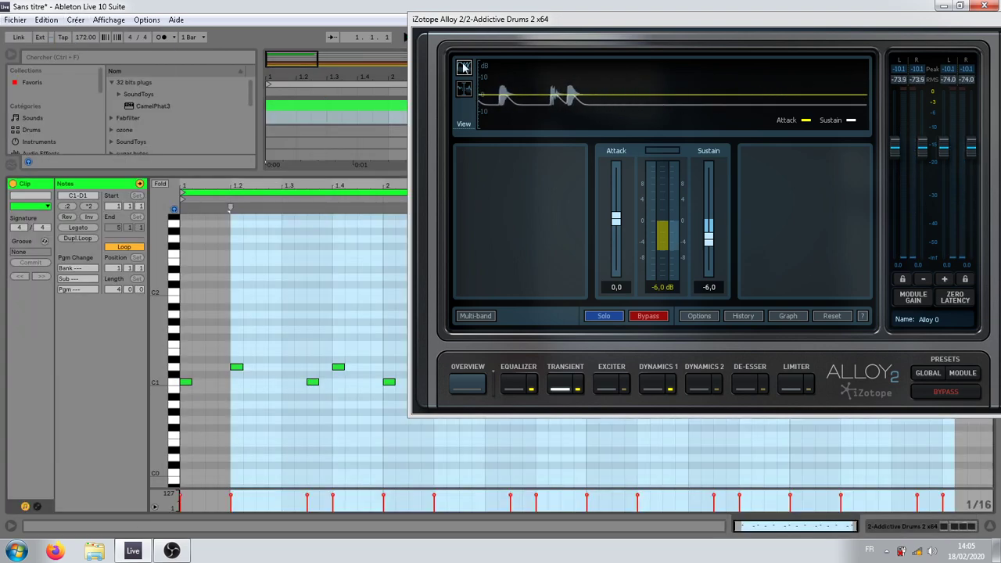
left_click(331, 110)
left_click(15, 20)
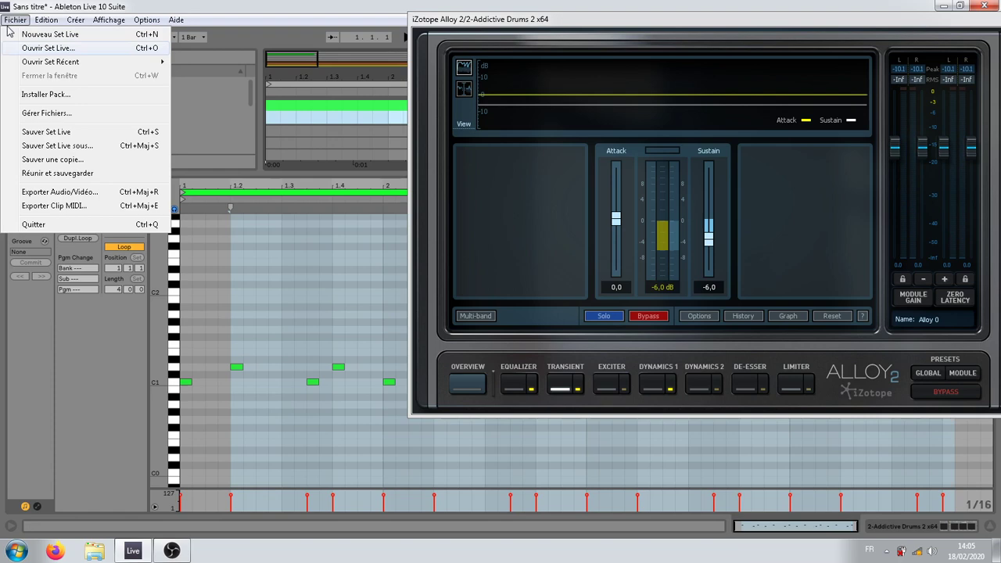
left_click(52, 192)
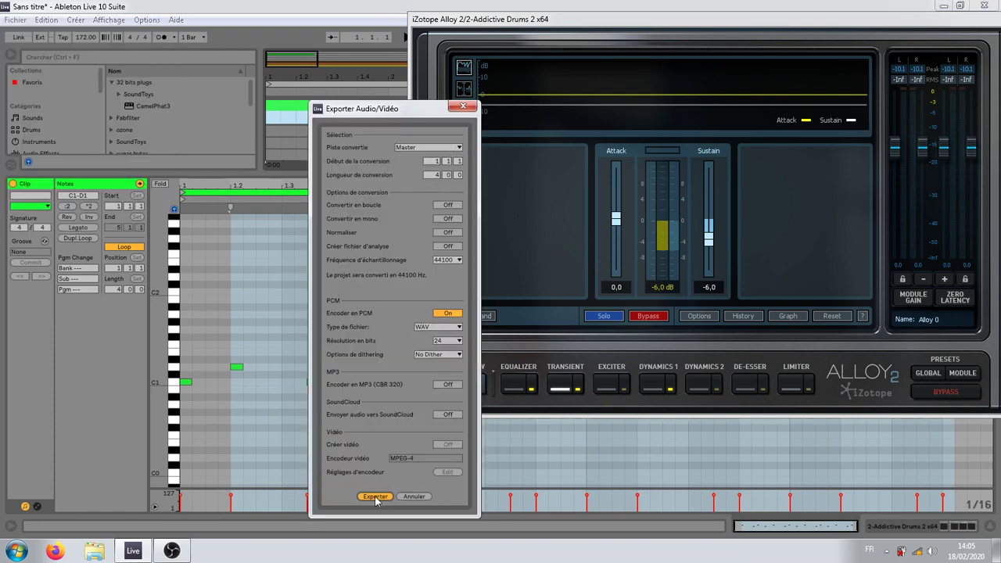
left_click(375, 497)
left_click(342, 467)
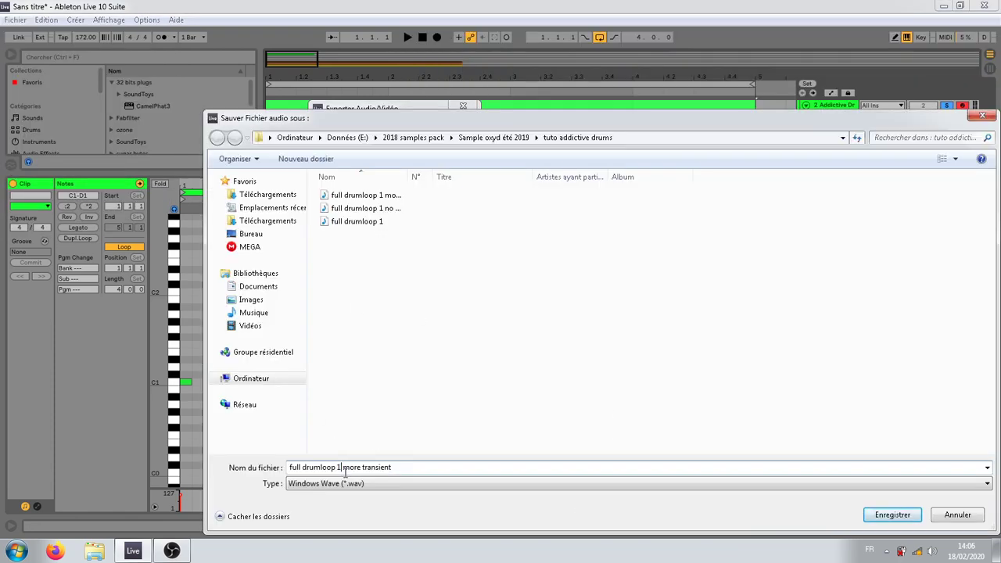
key("Return")
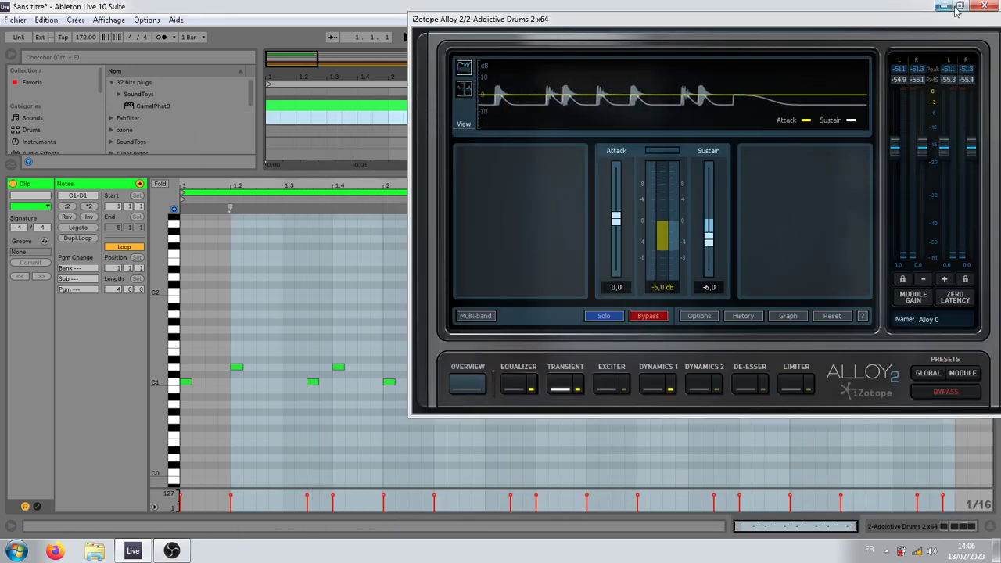
Step: Close the iZotope Alloy 2 window, deactivate that effect in the rack, and reopen the Addictive Drums 2 editor
left_click_drag(985, 25, 518, 75)
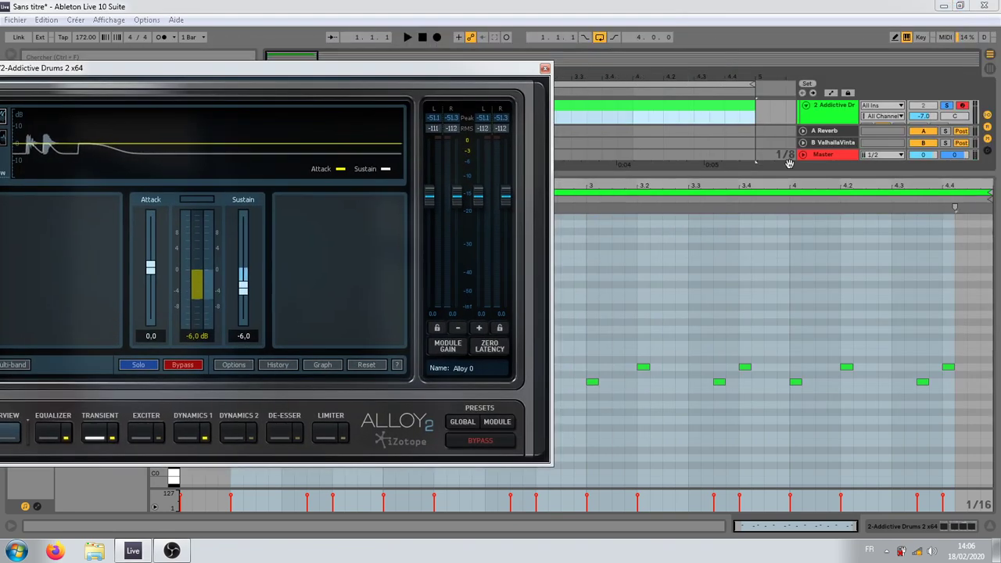
left_click(810, 116)
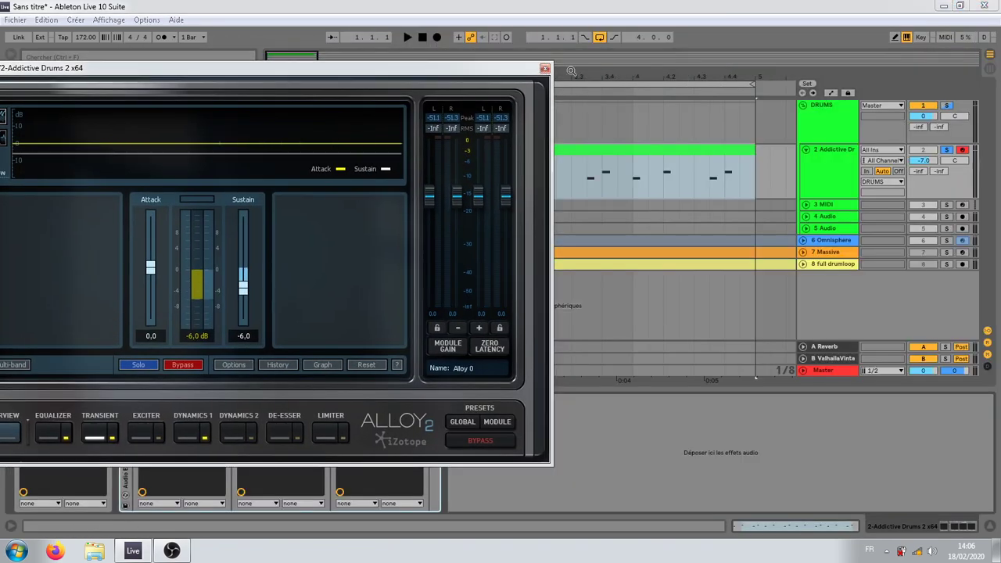
left_click(545, 69)
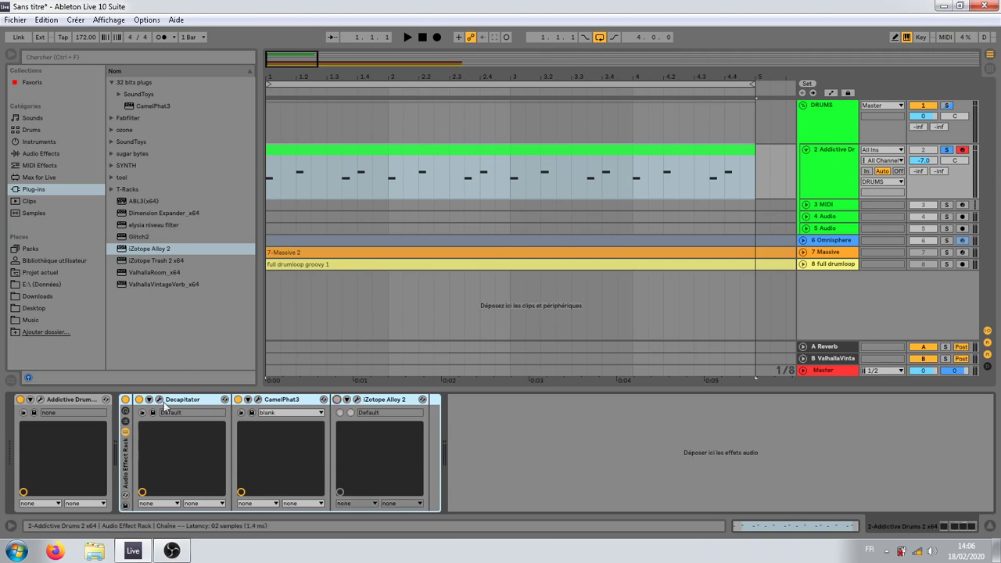
left_click(37, 400)
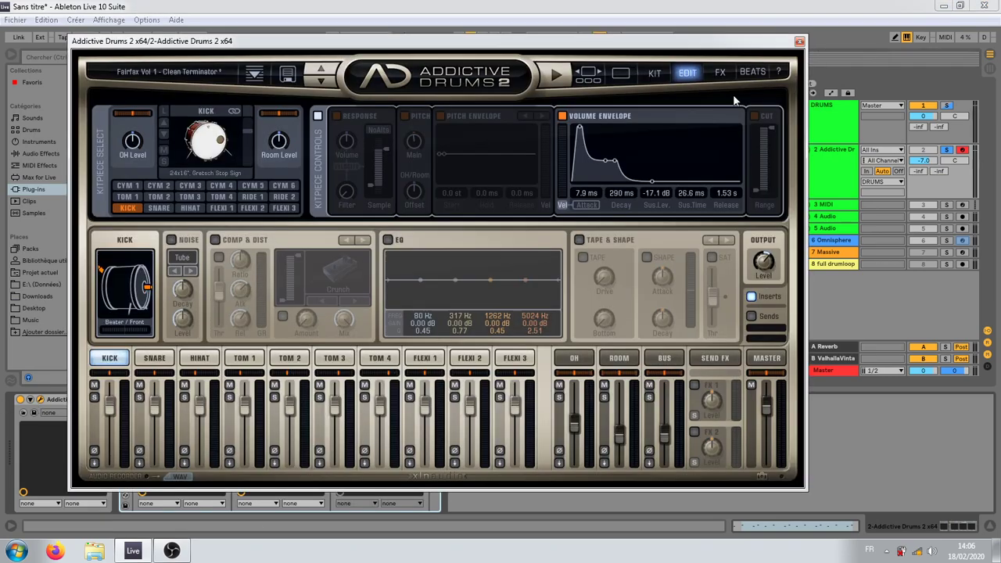
Step: Open the preset explorer, look past the Fairfax Vol 1 selections and bring up the Vintage Dry kit page
left_click(654, 72)
left_click(596, 73)
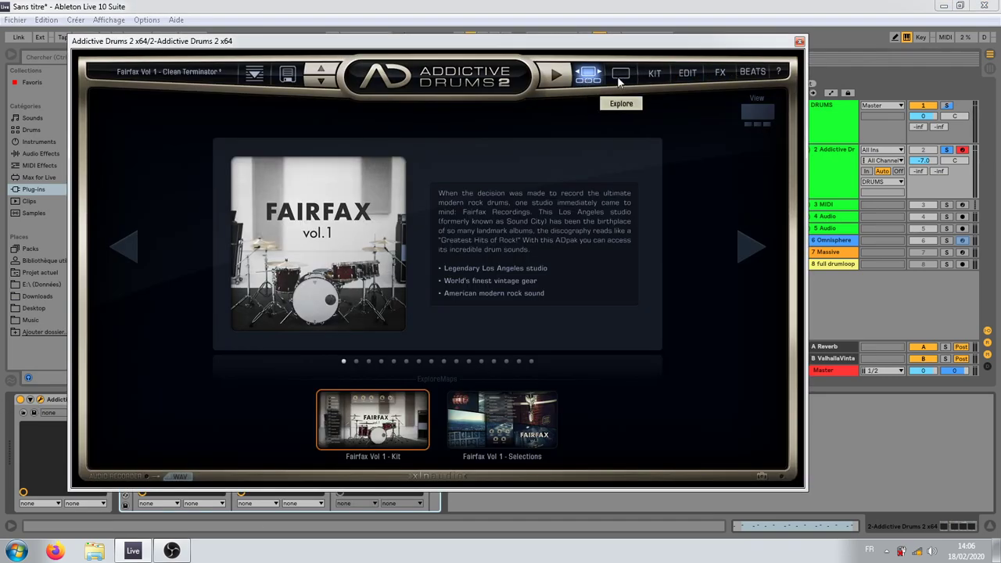
left_click(287, 465)
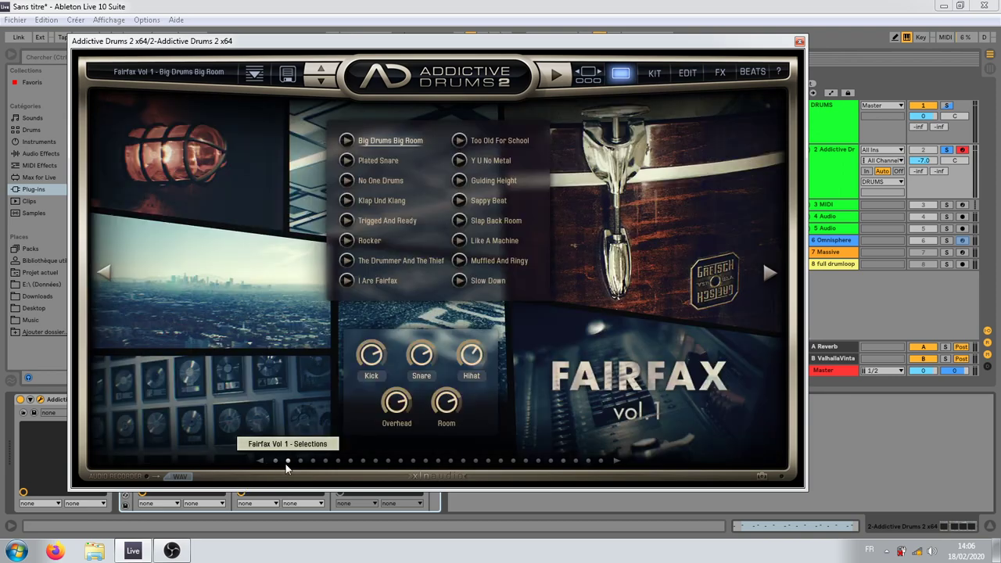
left_click(776, 272)
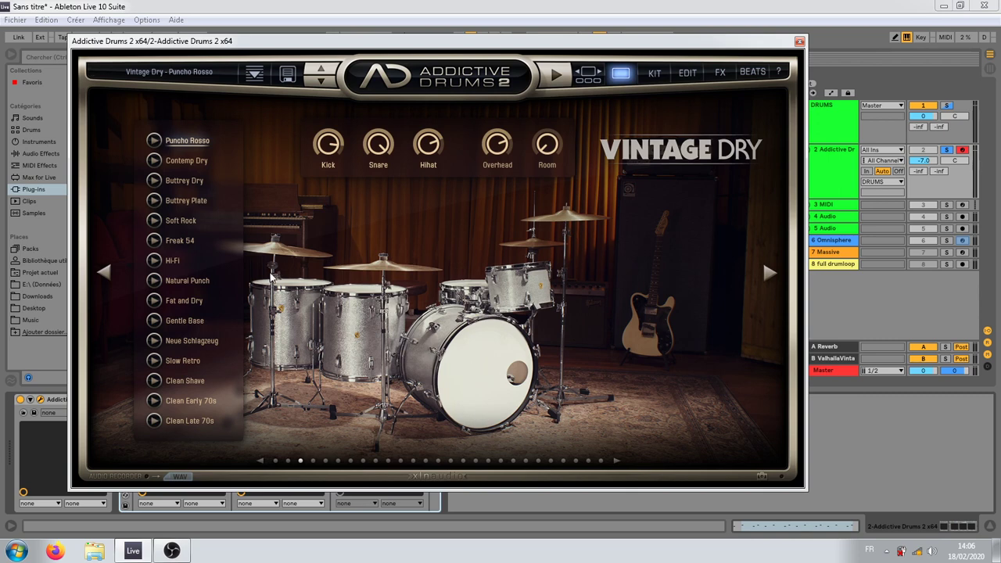
Step: Audition Vintage Dry presets on the drum loop, including Buttrey Dry, Soft Rock and Natural Punch
left_click(154, 141)
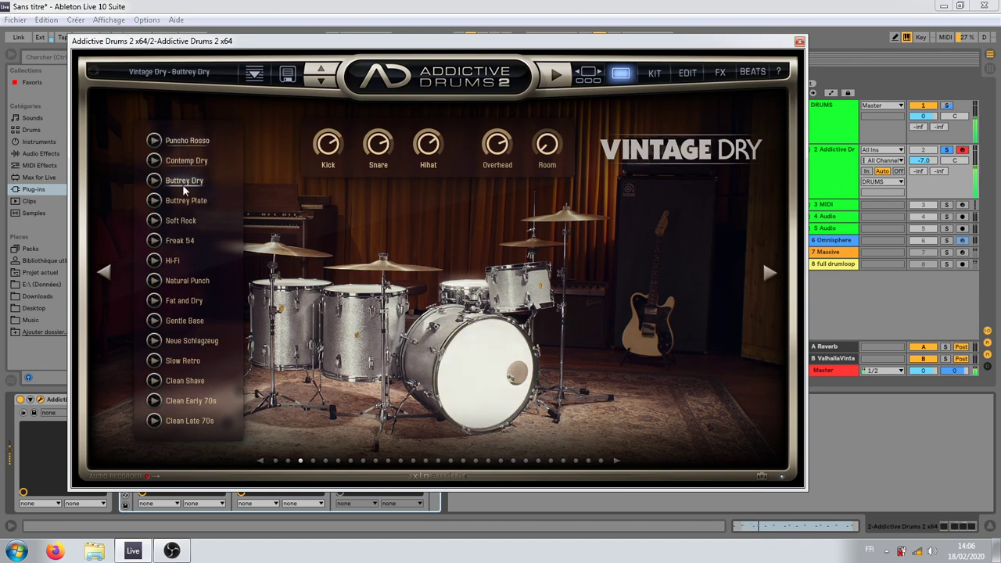
left_click(182, 224)
left_click(185, 280)
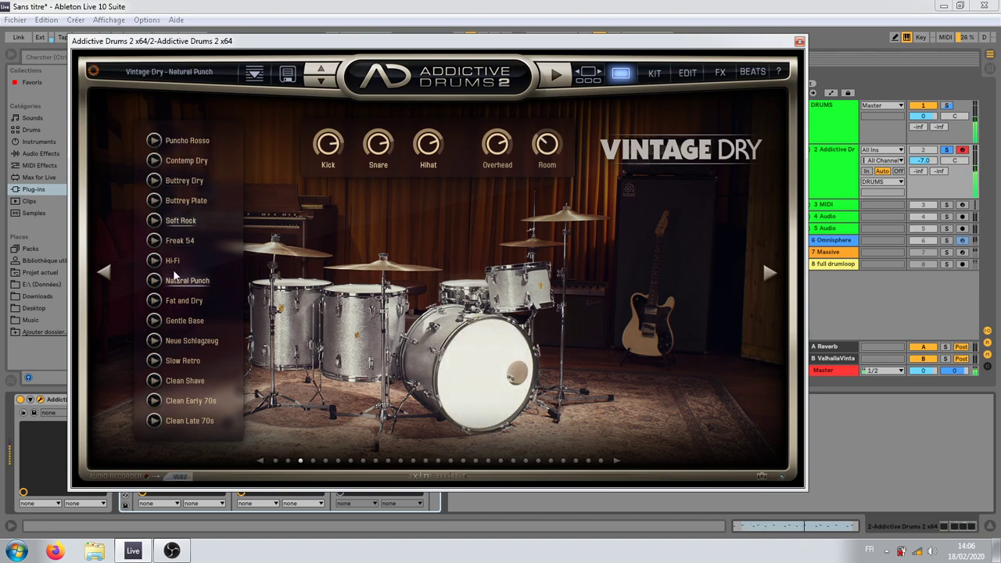
Step: Turn off the CamelPhat3 effect in the drum track's effect rack, moving the drum plug-in window aside and back
left_click_drag(407, 41, 698, 74)
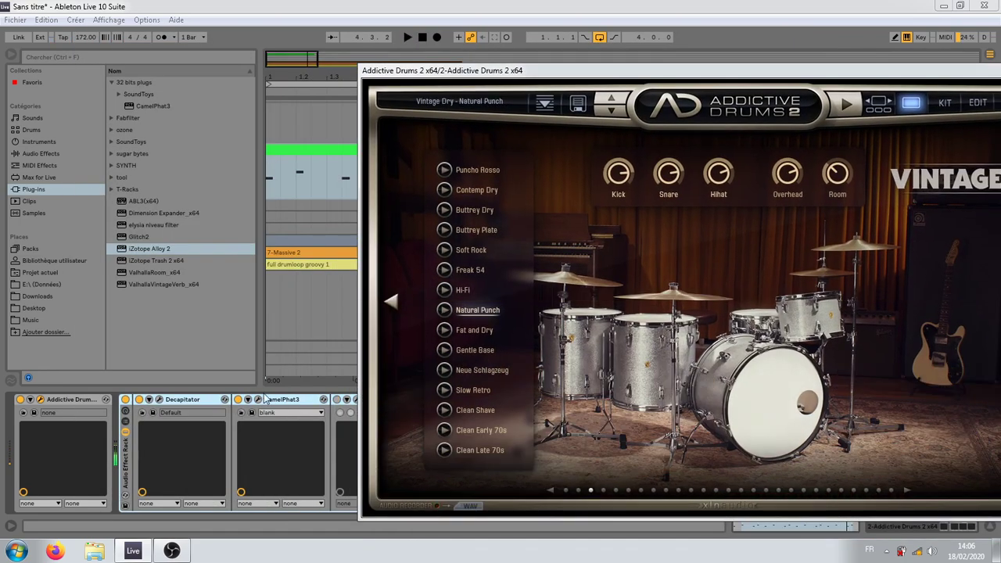
left_click_drag(501, 70, 257, 8)
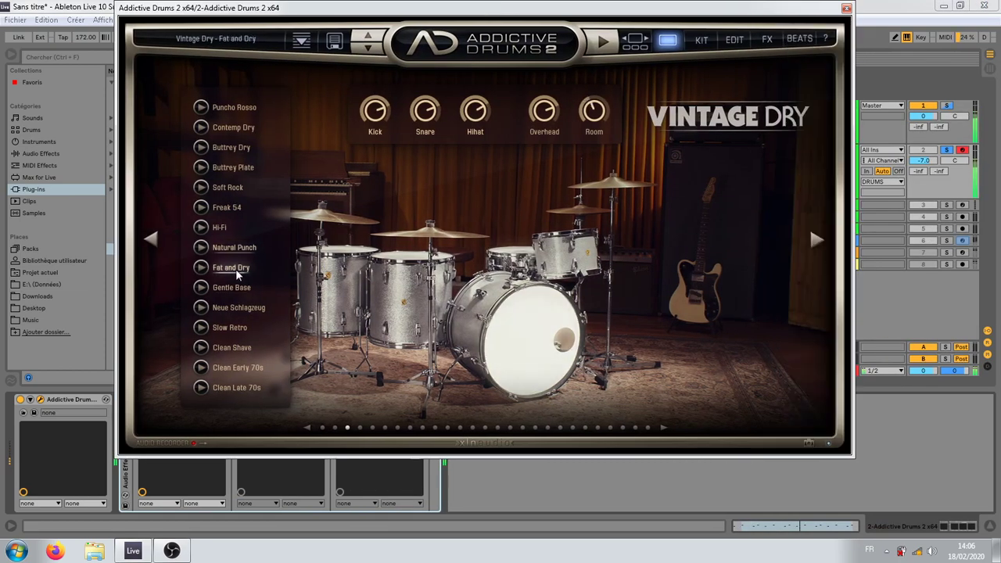
Step: Audition the Gentle Base preset and switch to the Black Velvet - Selections page
left_click(233, 289)
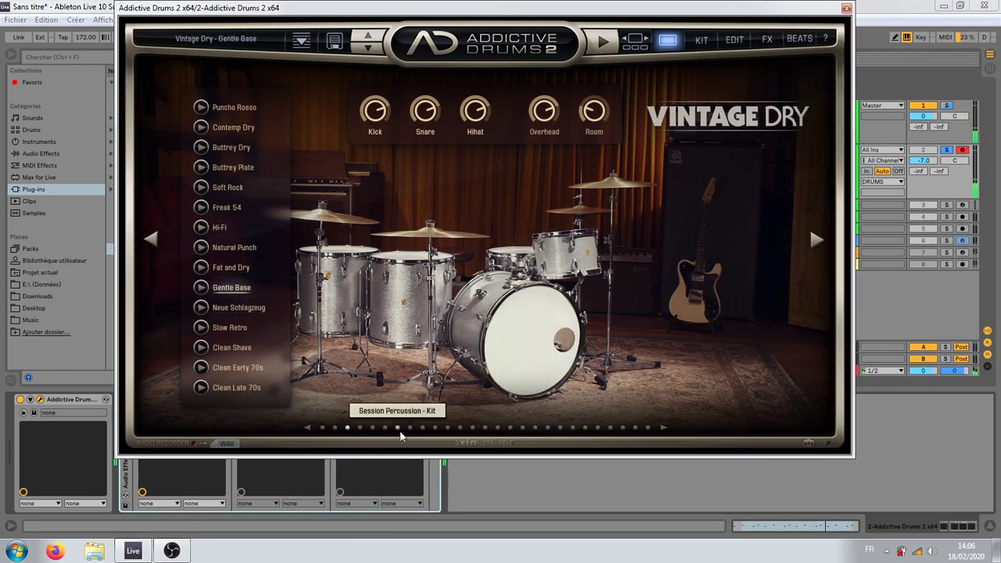
left_click(361, 428)
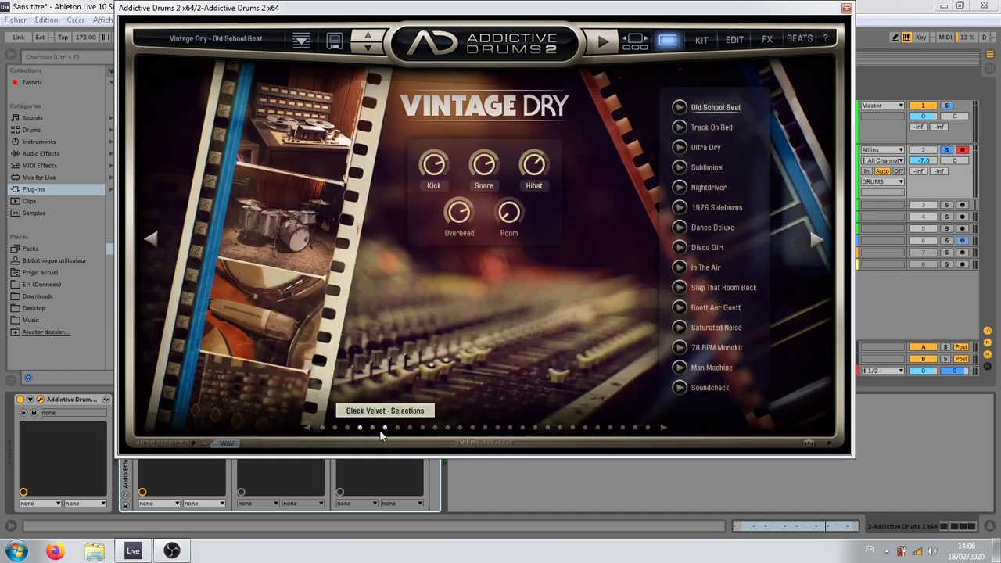
left_click(385, 427)
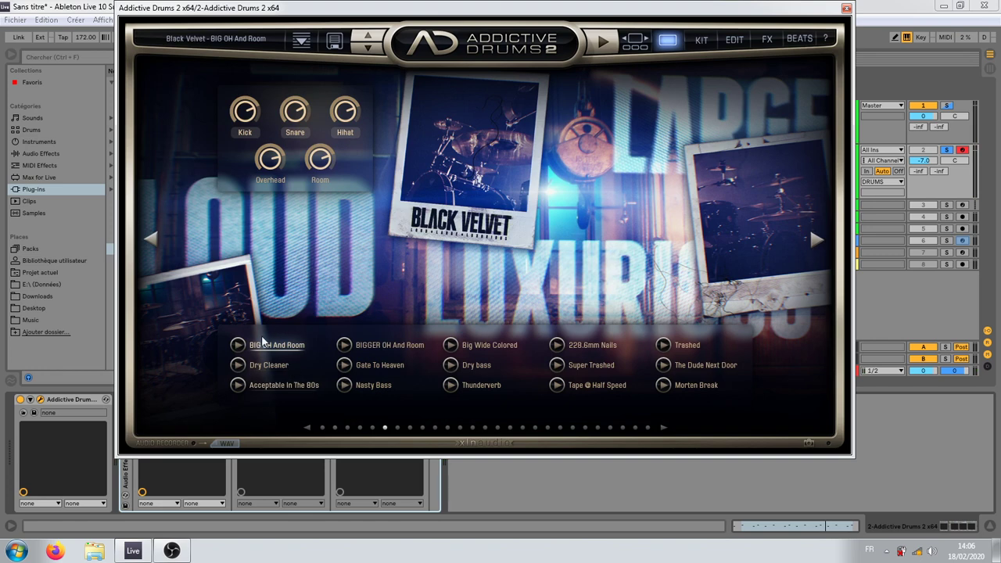
Step: Audition Black Velvet presets such as Dry Cleaner, Gate To Heaven, Nasty Bass and Dry bass, and load Big Wide Colored
left_click(274, 364)
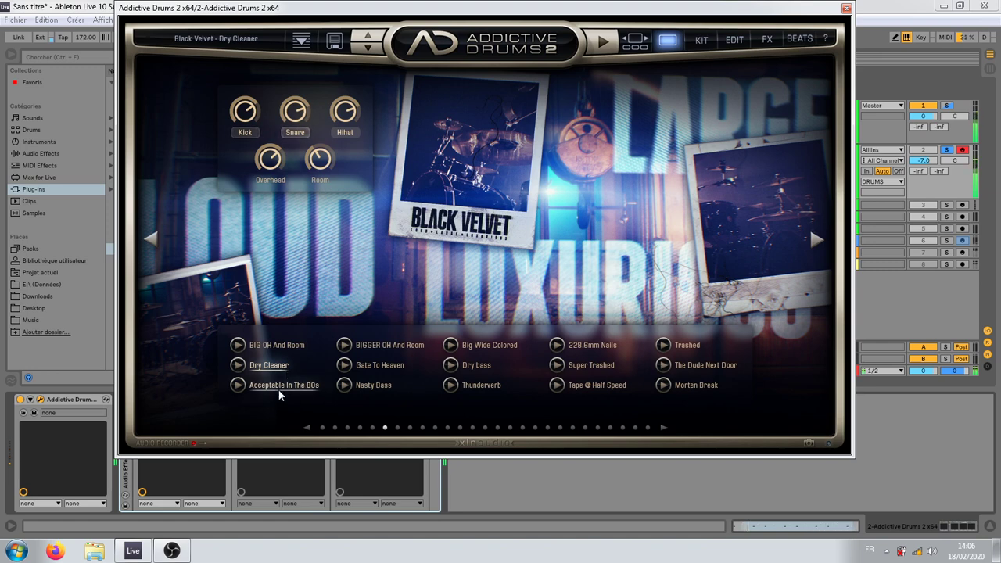
left_click(282, 386)
left_click(374, 365)
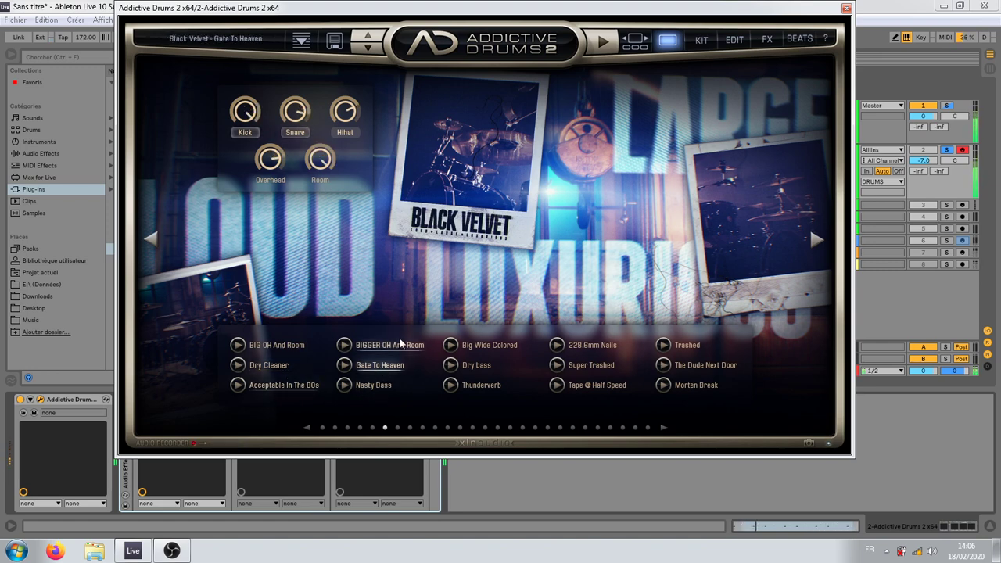
left_click(381, 388)
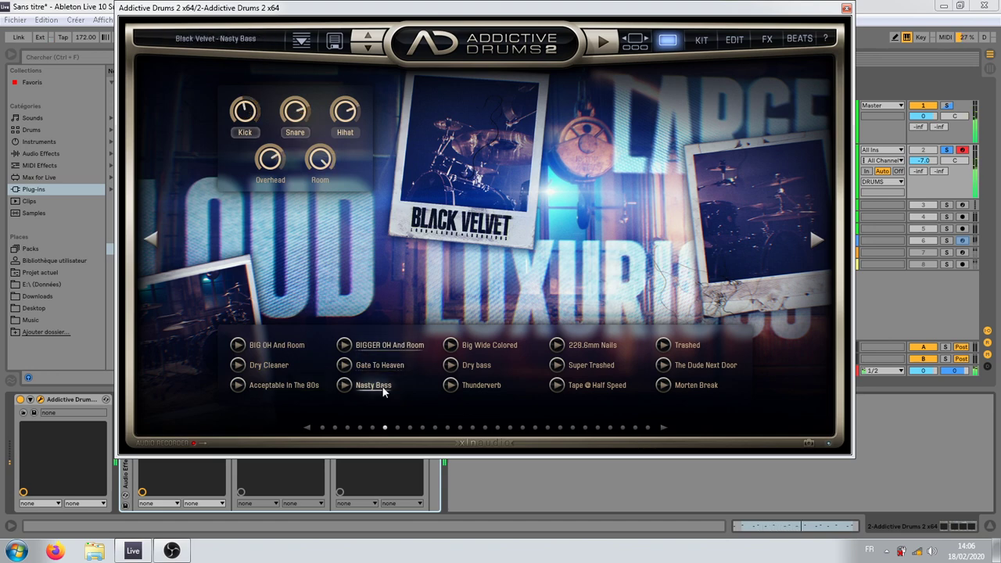
left_click(395, 351)
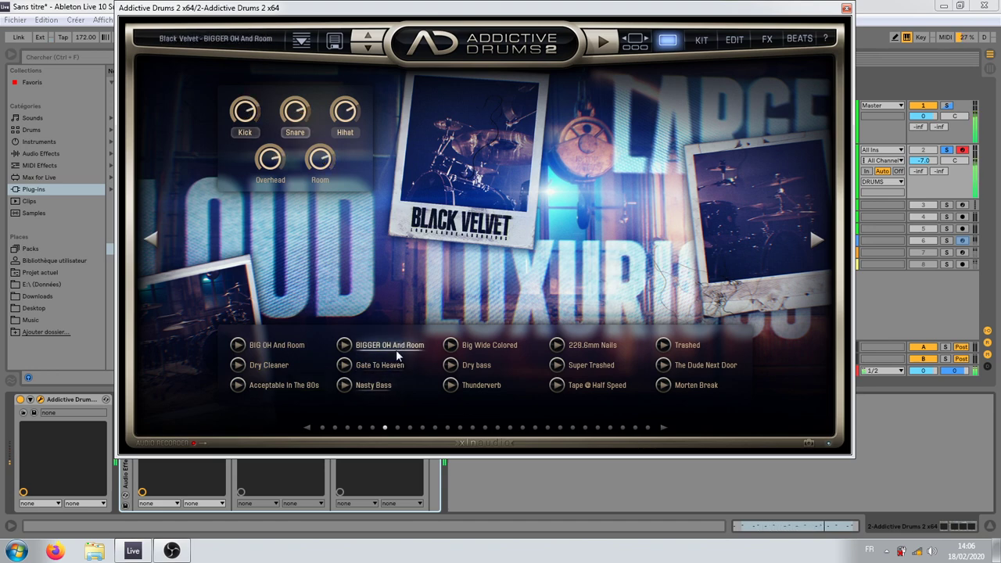
left_click(480, 349)
left_click(477, 366)
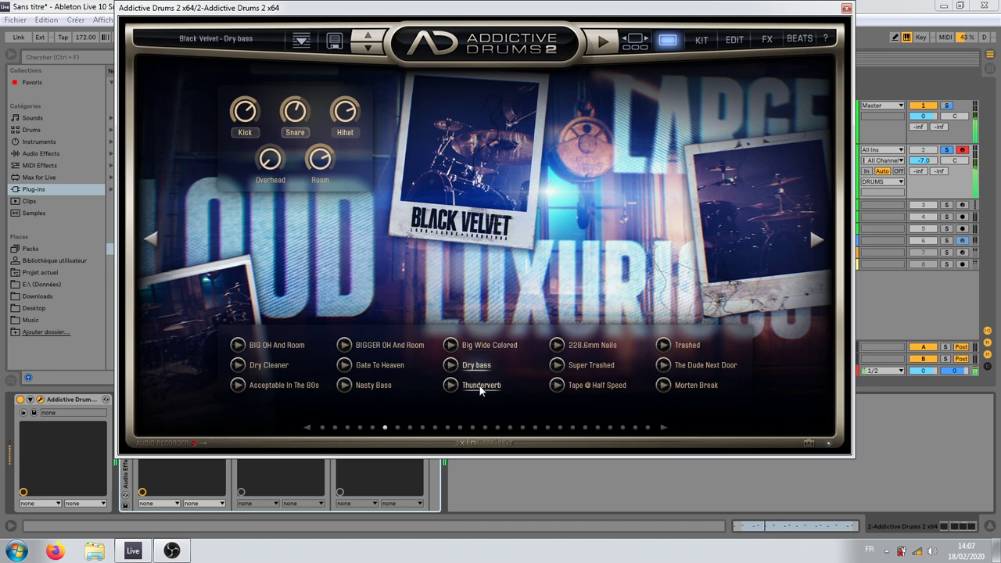
left_click(481, 387)
left_click(485, 347)
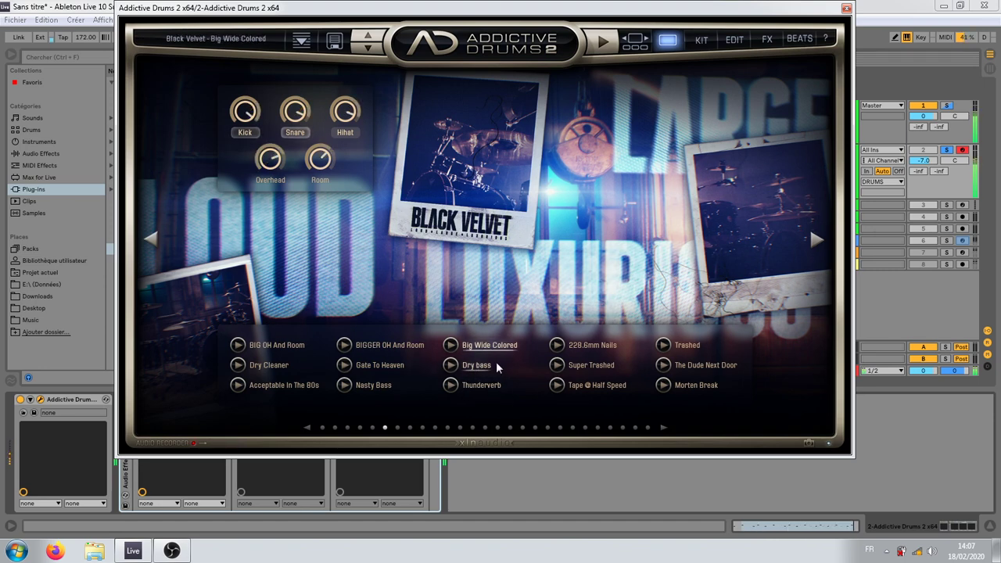
Step: Rebalance the kit mixer by lowering the kick and snare faders as well as the overhead, room and bus faders
left_click(702, 39)
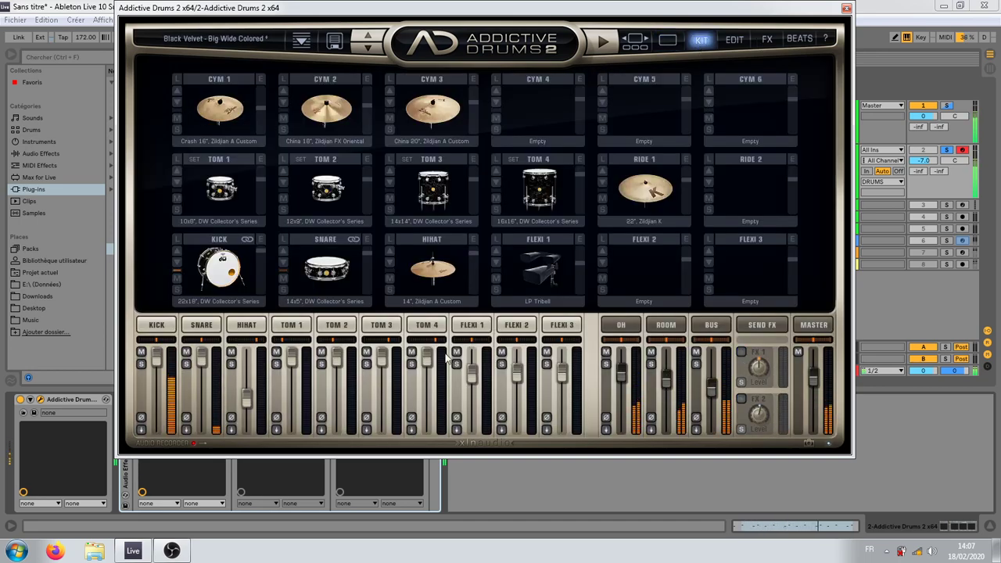
left_click(160, 368, "ctrl")
left_click(202, 359, "ctrl")
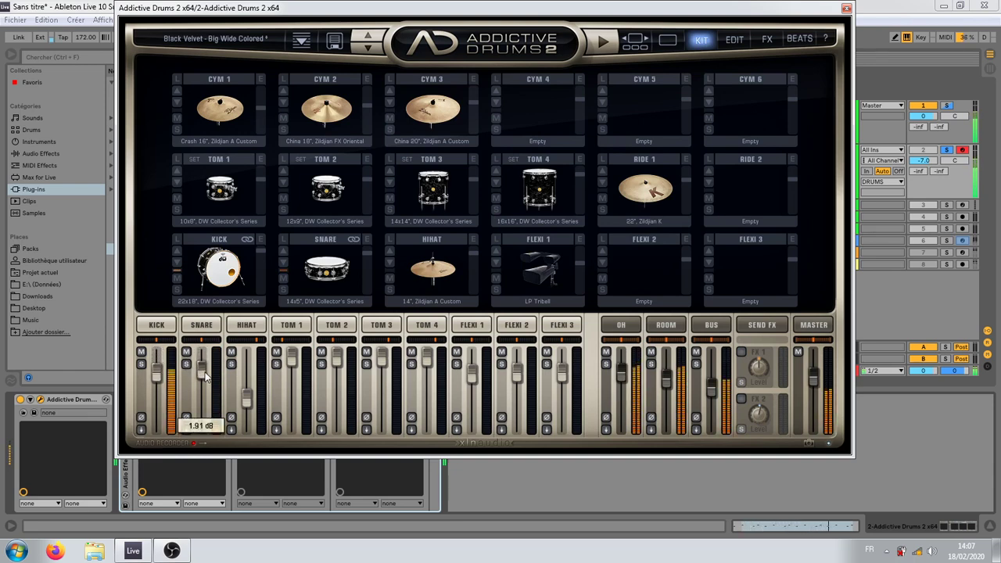
left_click_drag(624, 381, 717, 402)
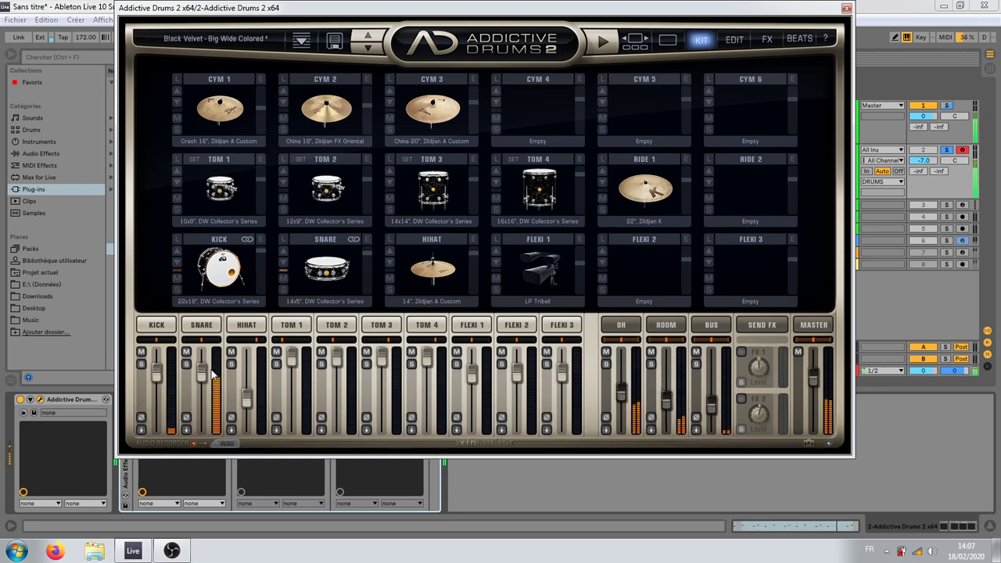
mouse_move(202, 375)
left_mouse_down()
mouse_move(201, 359)
mouse_move(205, 372)
left_mouse_up()
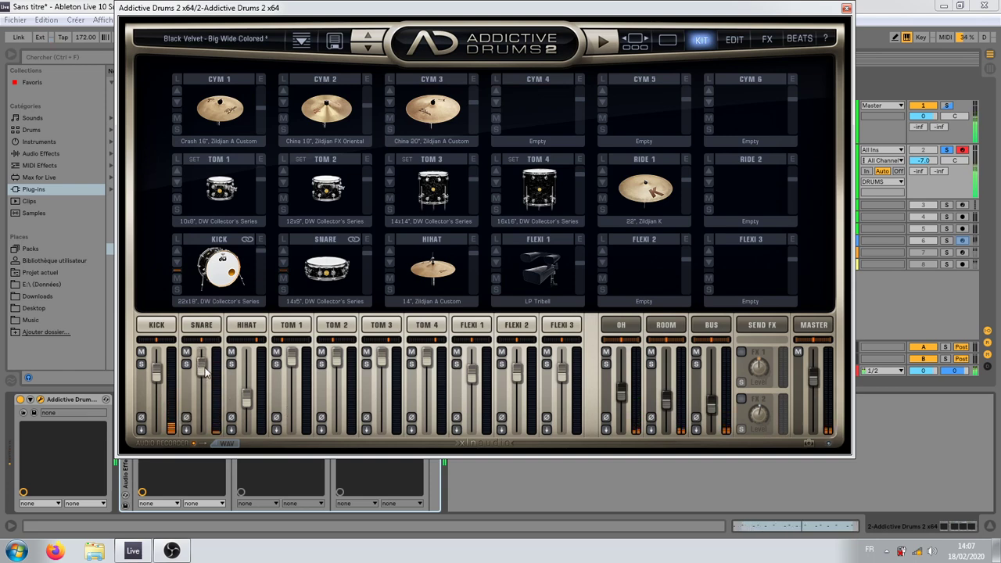
Step: Shorten the kick's volume envelope to about 74.3 ms decay, -23.0 dB sustain level and 132 ms release
left_click(163, 329)
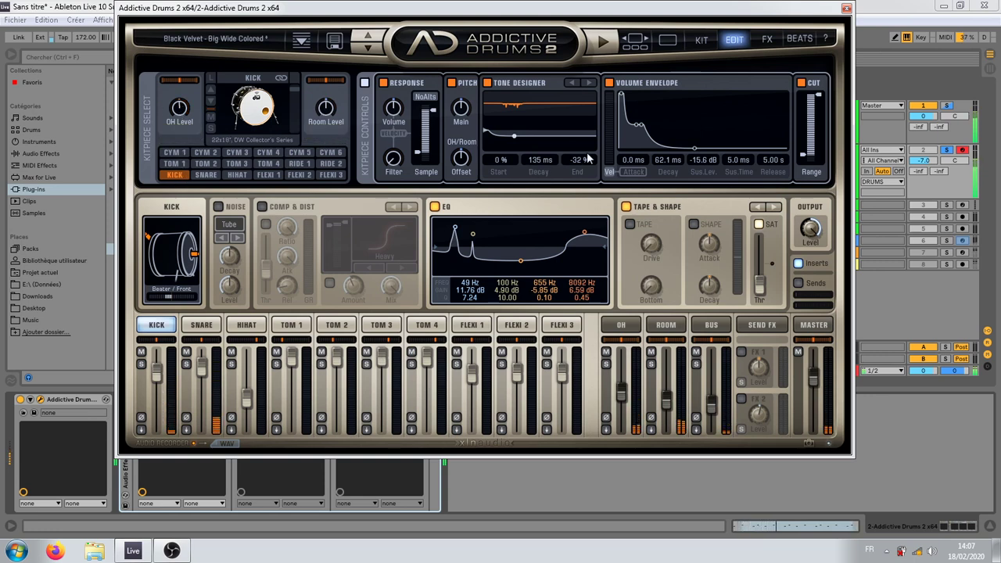
left_click_drag(637, 129, 642, 139)
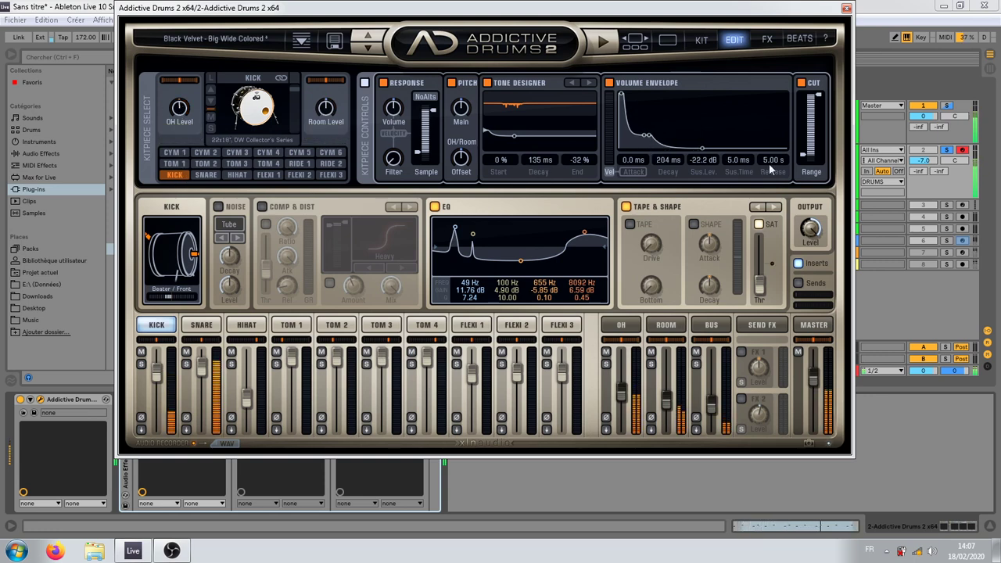
left_click_drag(703, 147, 653, 147)
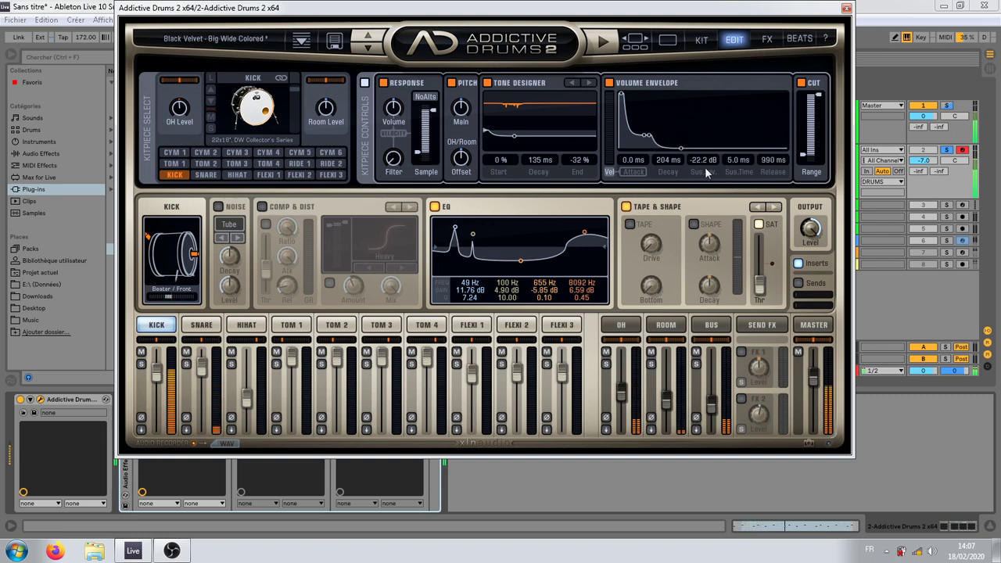
left_click_drag(663, 160, 635, 141)
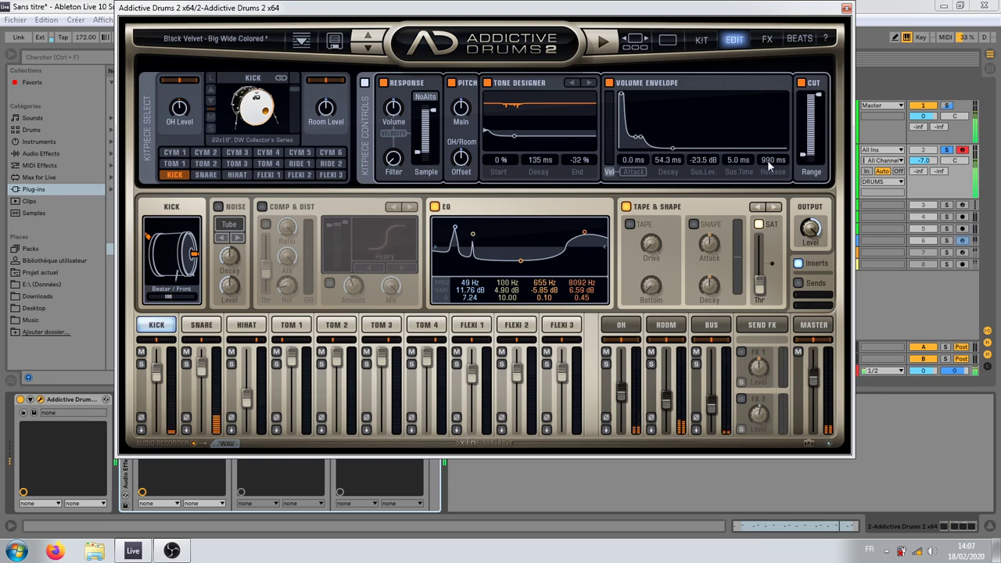
left_click_drag(769, 162, 765, 181)
left_click_drag(639, 138, 638, 141)
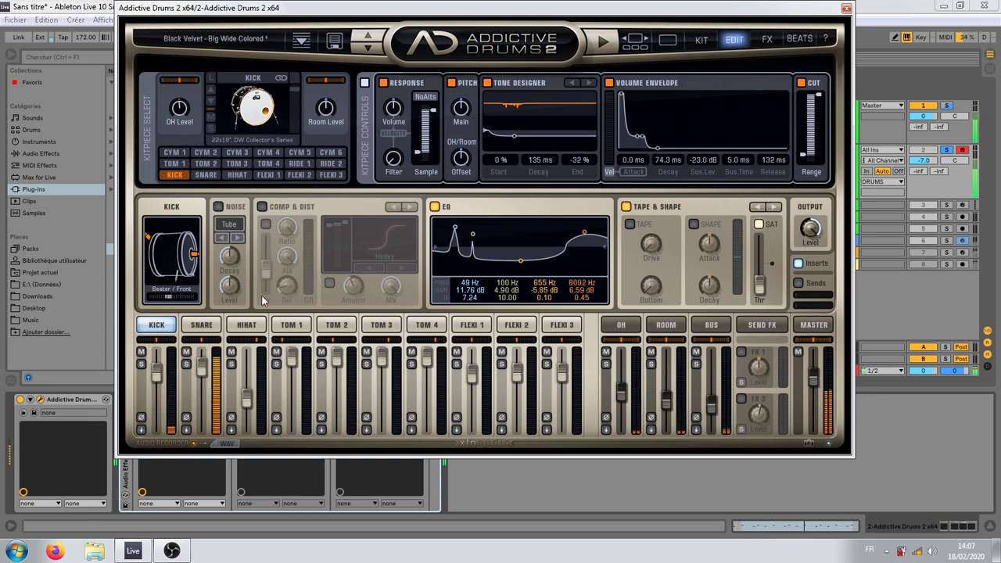
Step: Select the snare for editing and set its volume envelope to about 259 ms decay and 1.31 s release
left_click_drag(675, 122, 632, 123)
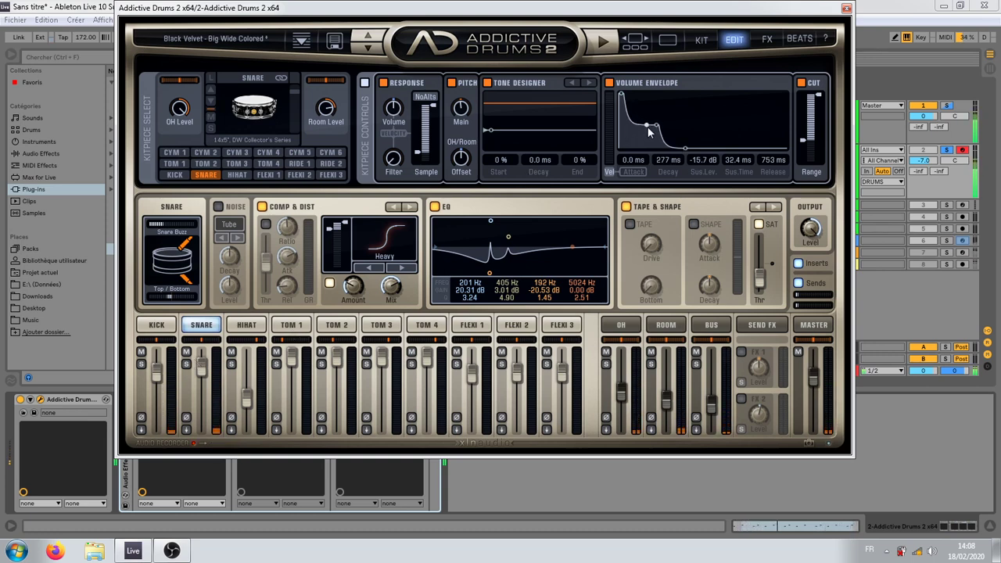
left_click_drag(646, 126, 644, 126)
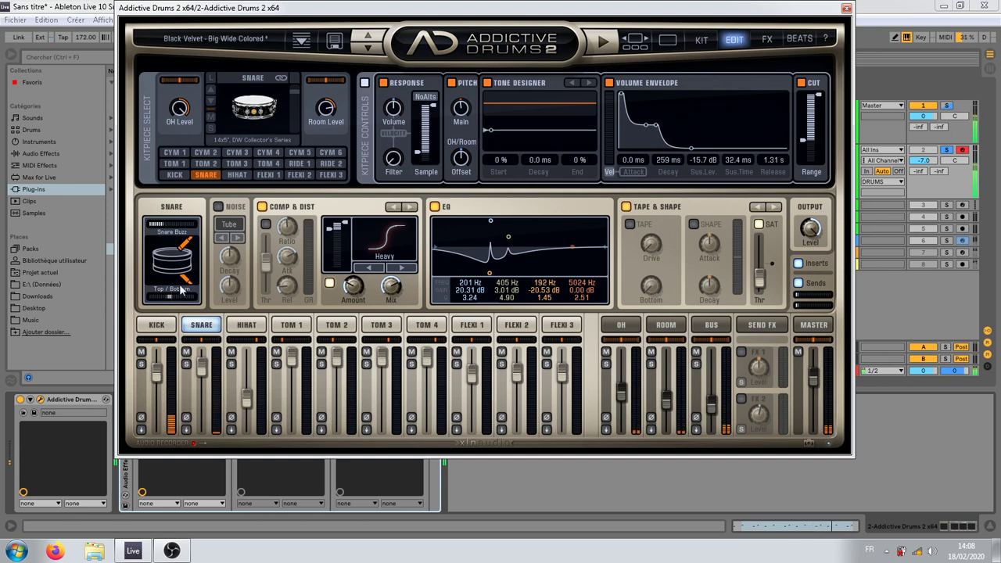
Step: Set the snare's overhead level to about 0.27 dB and adjust its room level
left_click_drag(175, 299, 191, 296)
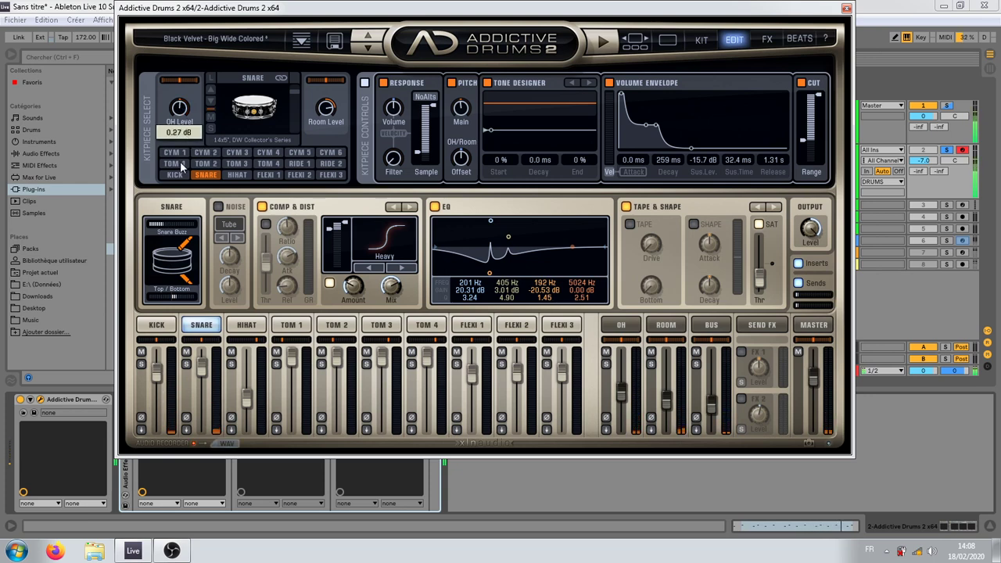
mouse_move(329, 131)
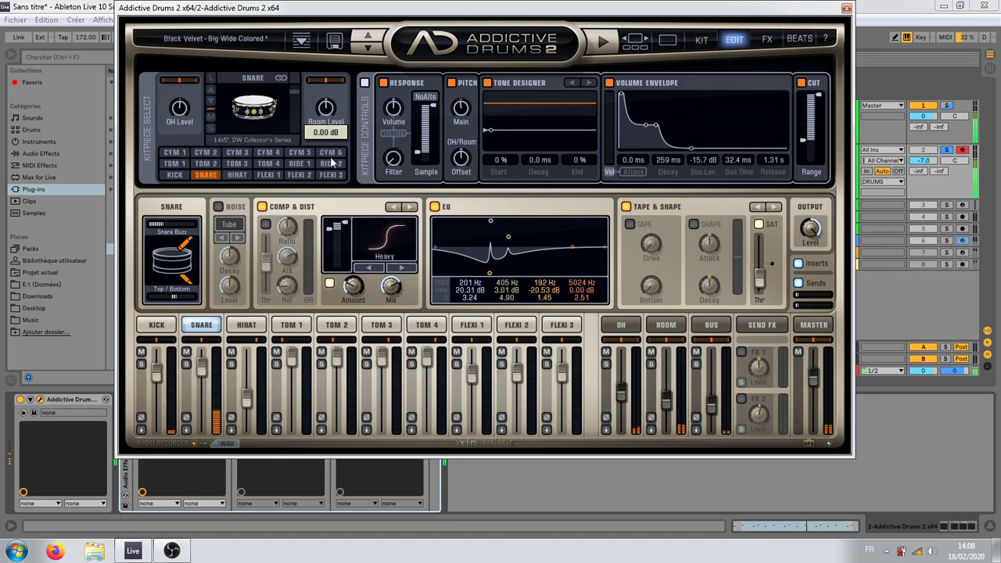
scroll(327, 110, "down", 2)
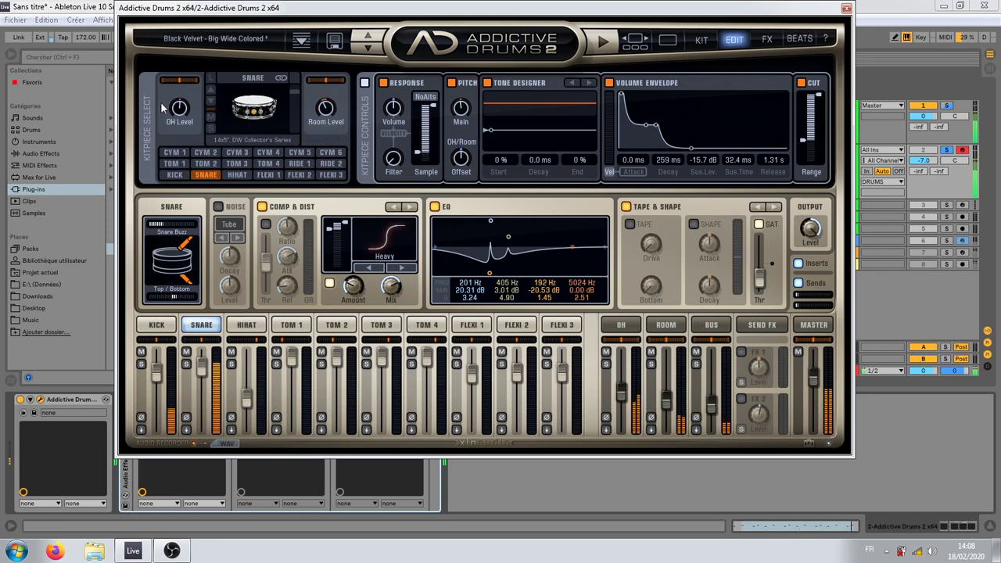
mouse_move(335, 99)
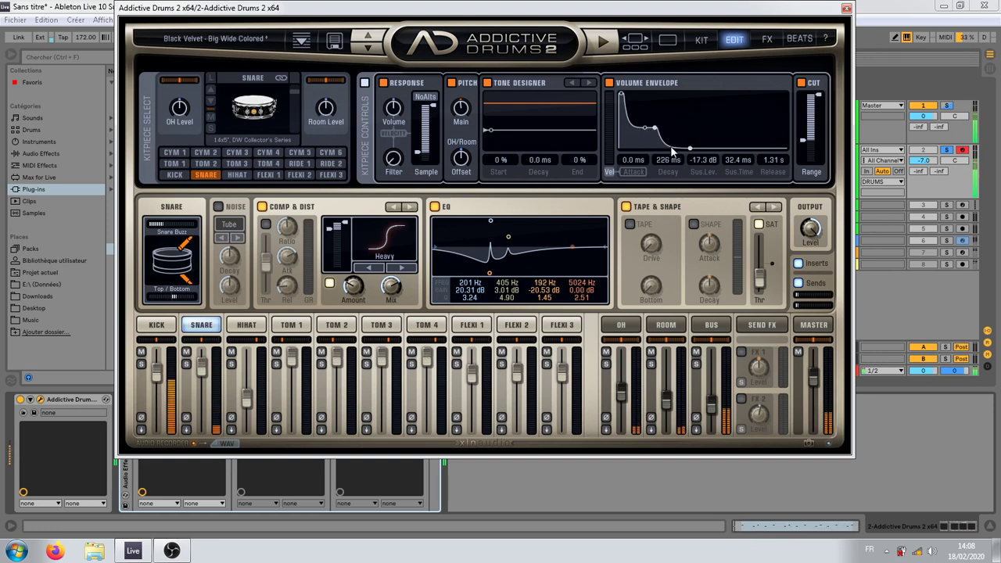
Step: Tighten the snare's volume envelope to about 226 ms decay, -17.3 dB sustain level and 1.12 s release
mouse_move(772, 171)
left_mouse_down()
mouse_move(781, 195)
mouse_move(782, 184)
left_mouse_up()
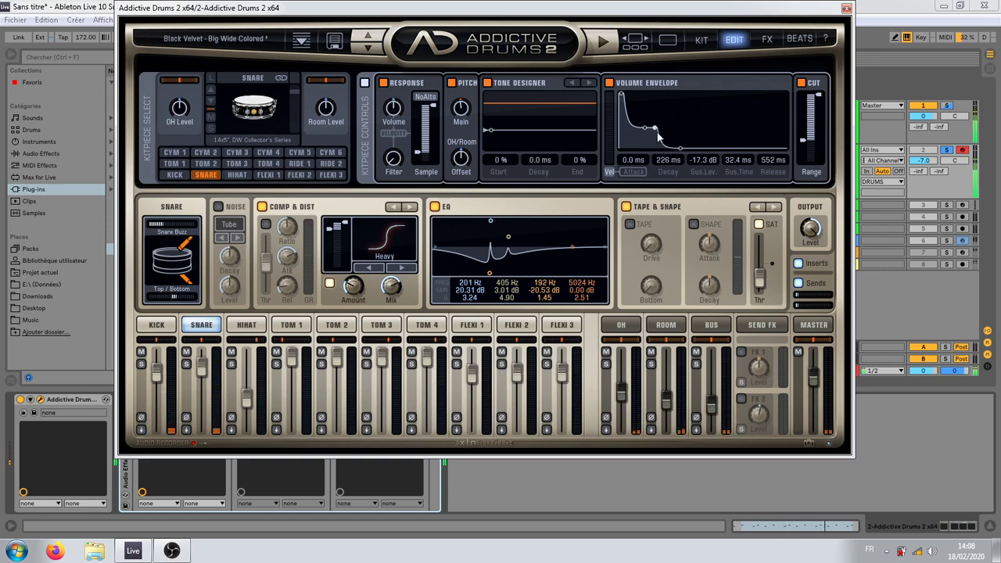
left_click_drag(657, 137, 671, 139)
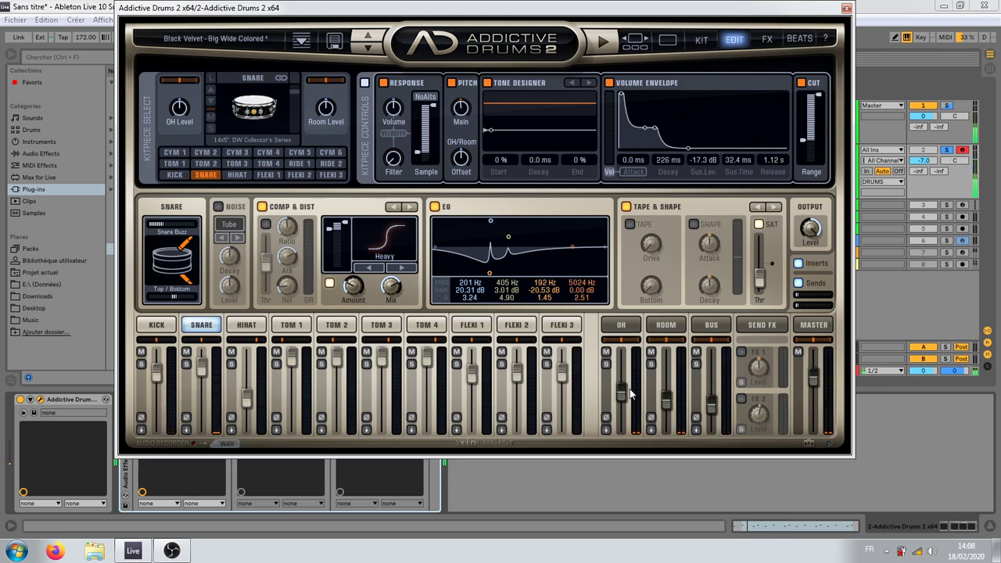
Step: Raise the overhead and bus faders, lower the room fader slightly, and move the plug-in window off the effect chain
left_click_drag(624, 392, 623, 374)
left_click_drag(666, 402, 666, 382)
left_click_drag(712, 406, 667, 407)
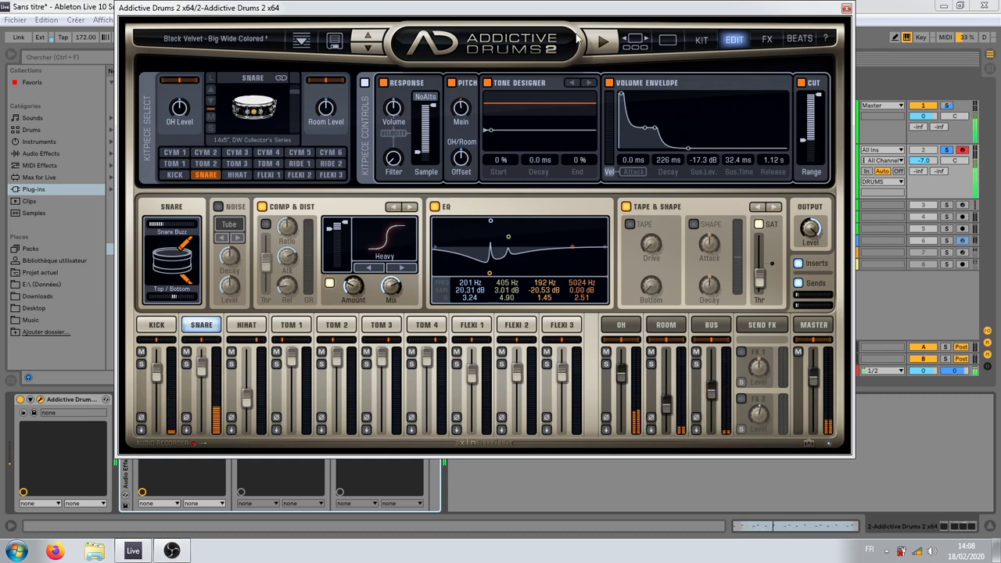
left_click_drag(649, 7, 887, 35)
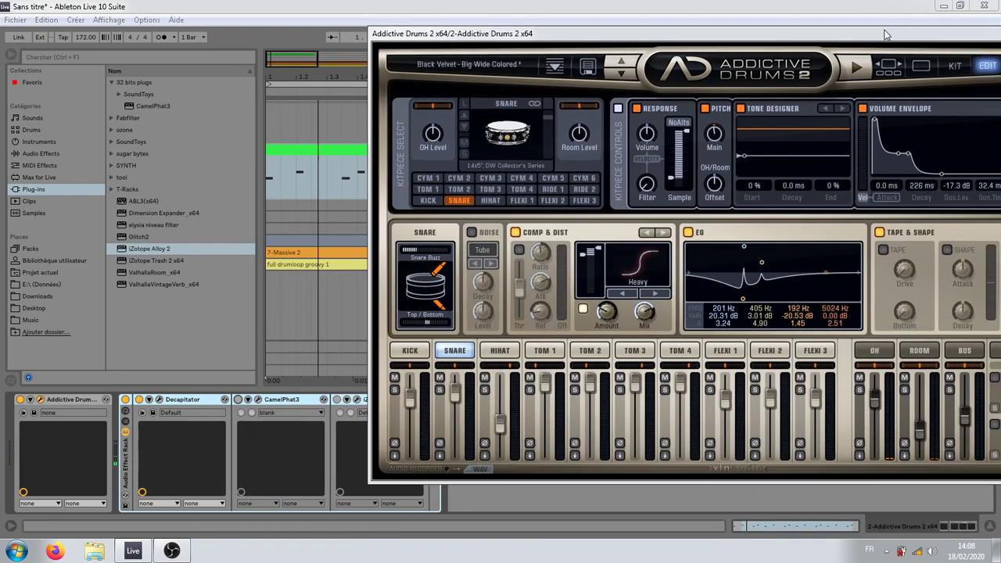
Step: Audition the loop with CamelPhat3 switched on in the effect rack, and open the Decapitator
left_click(238, 400)
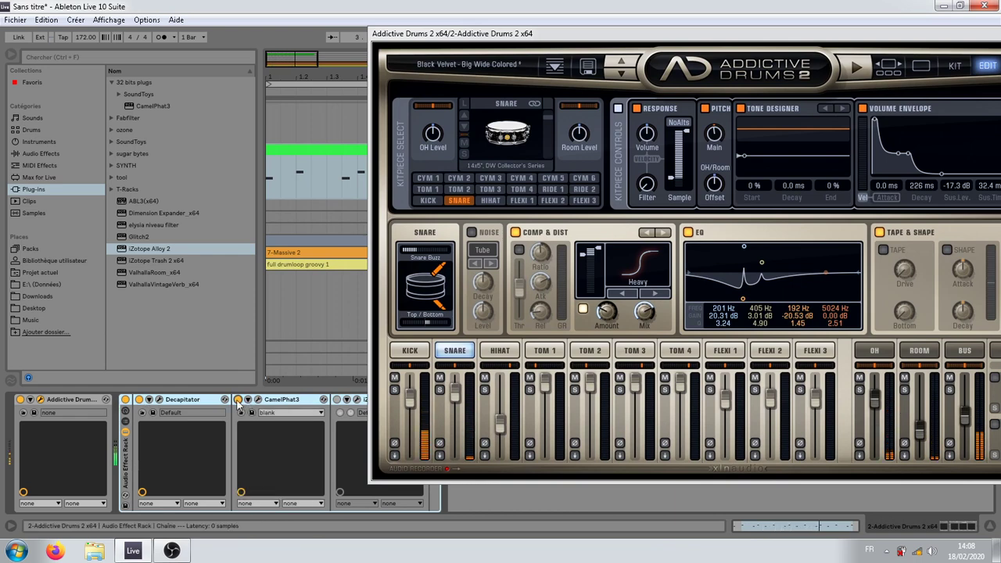
left_click(175, 403)
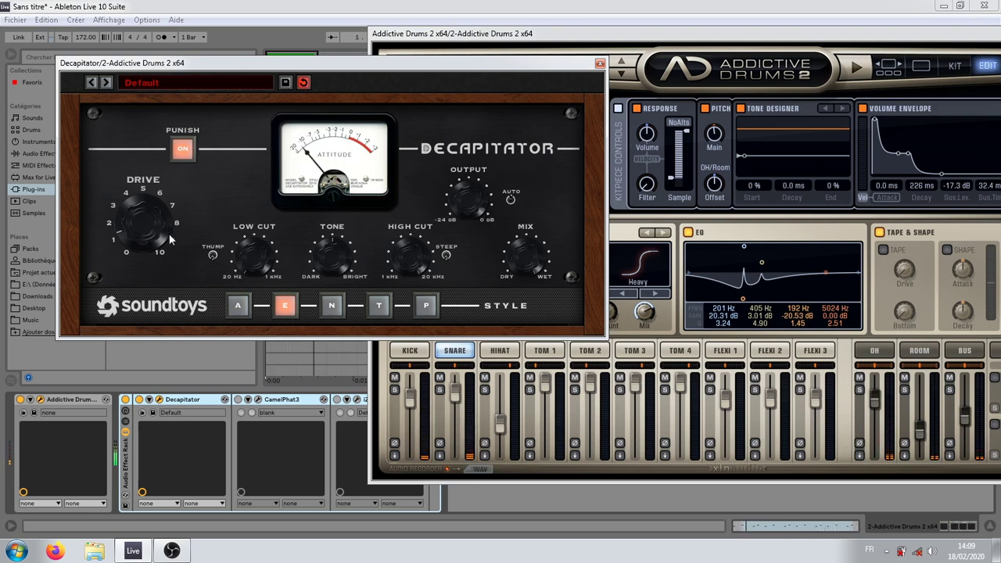
Step: Enable iZotope Alloy 2, dismiss its preset manager and lower the transient sustain to -9.7
left_click(346, 400)
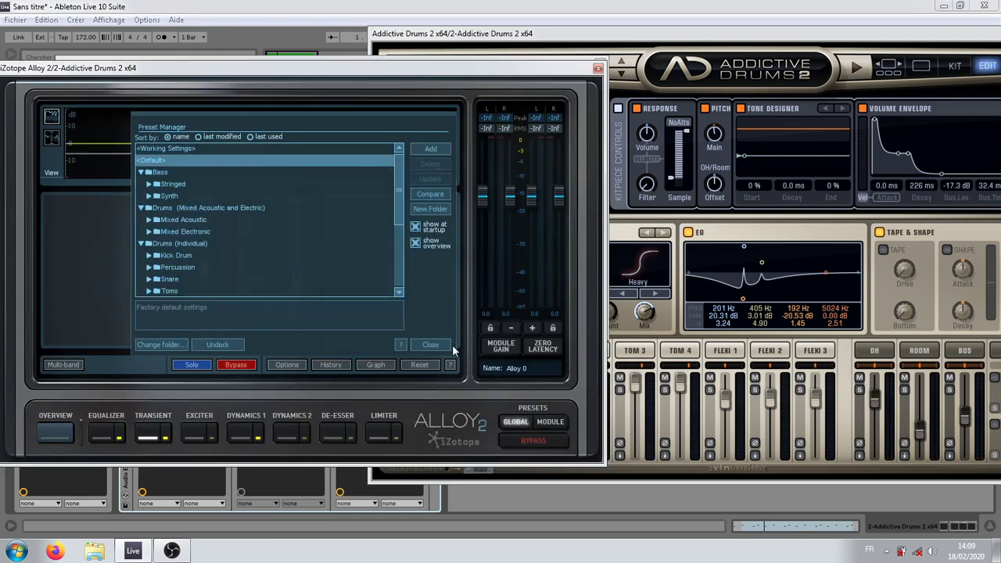
left_click(434, 345)
left_click_drag(297, 283, 298, 307)
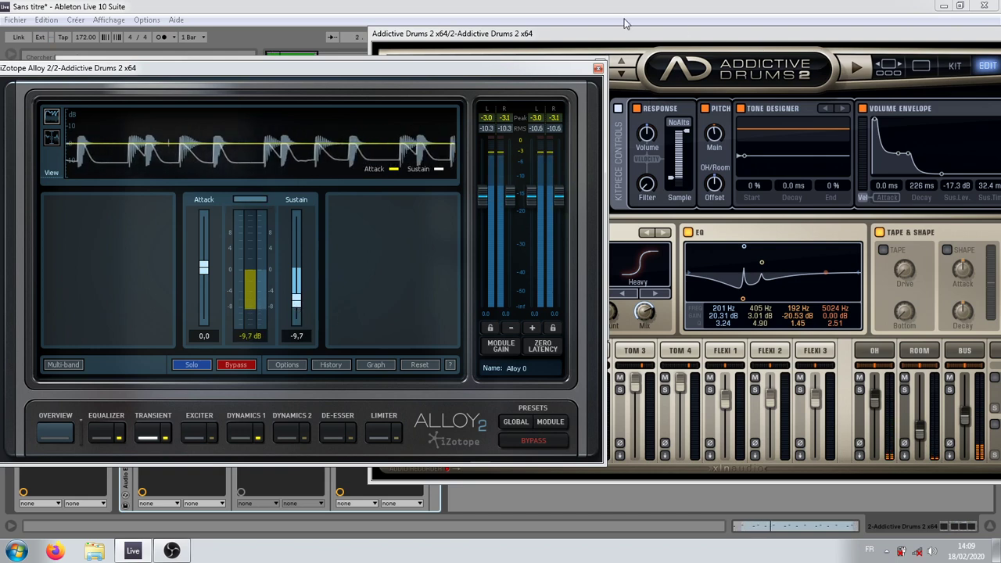
Step: For the kick, set the 49 Hz EQ gain to about 8.99 dB and the volume envelope to about 54.3 ms decay and -39.2 dB sustain
left_click(632, 88)
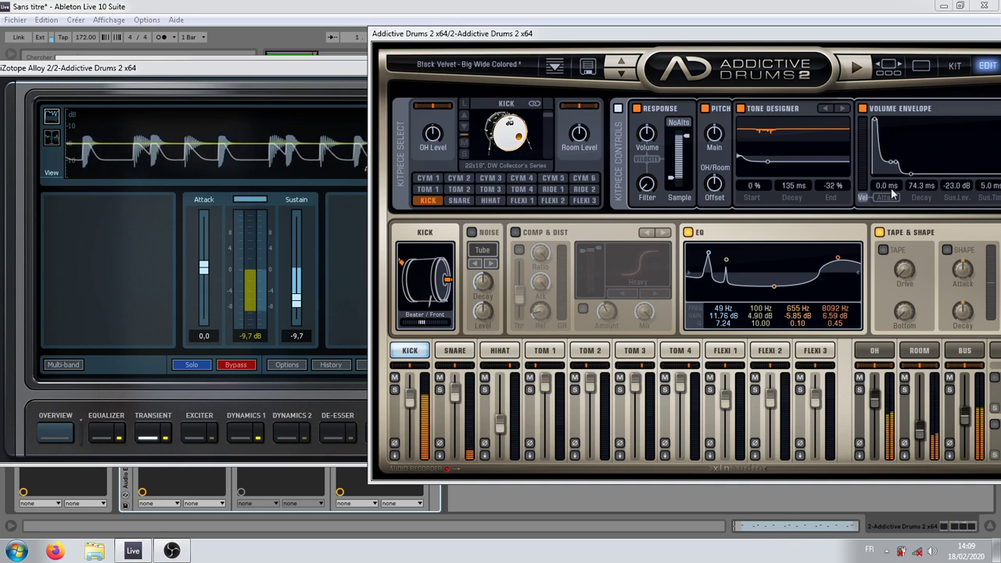
left_click_drag(708, 256, 709, 259)
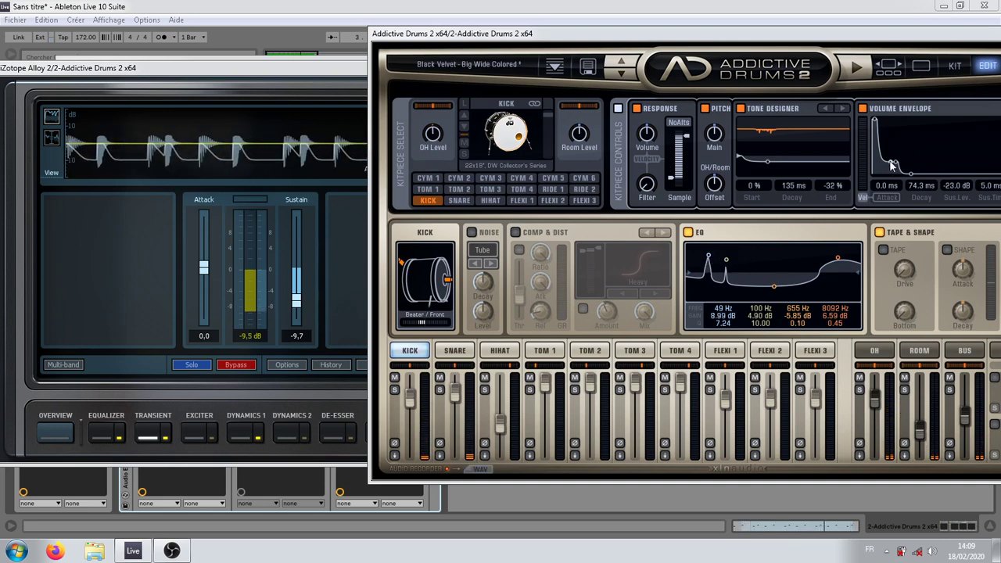
left_click_drag(892, 162, 889, 176)
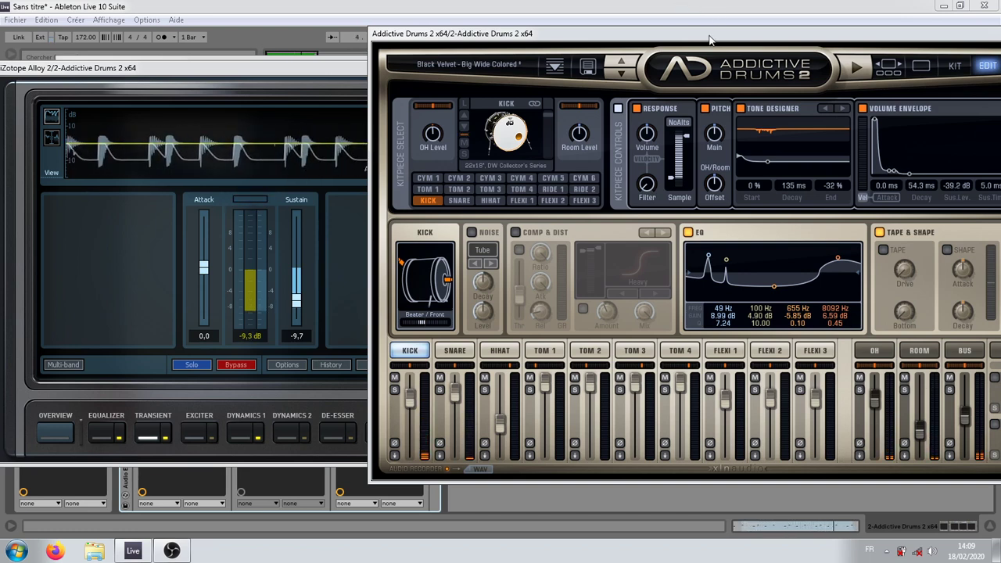
Step: Close the Addictive Drums 2, Alloy 2 and Decapitator windows
left_click_drag(710, 35, 566, 16)
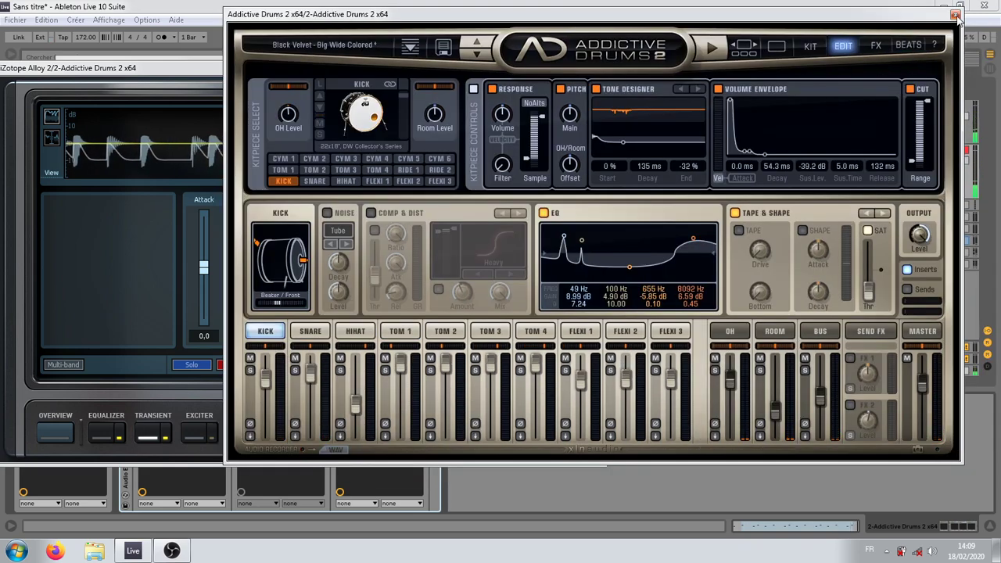
left_click(955, 15)
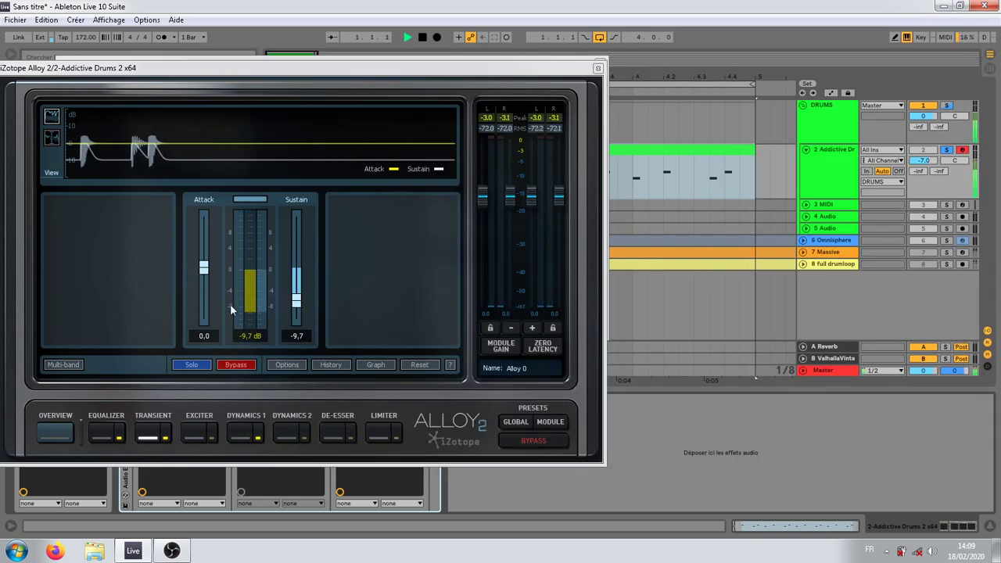
key("space")
key("space")
left_click(598, 68)
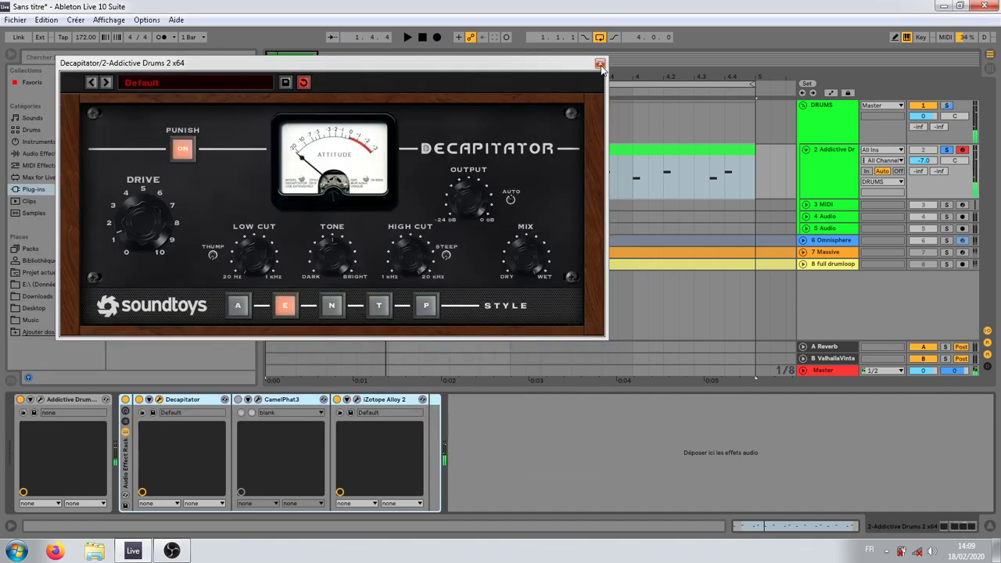
left_click(599, 65)
Step: Select the Addictive Drums clip and export it from the Master track as a 24-bit WAV, adding the number 3 to the file name
left_click(15, 20)
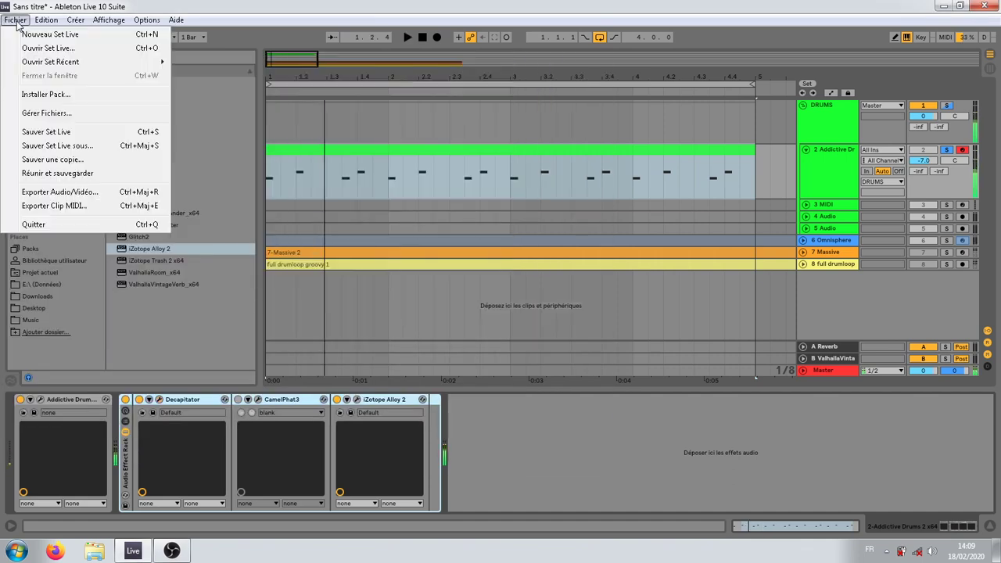
left_click(67, 192)
left_click(464, 106)
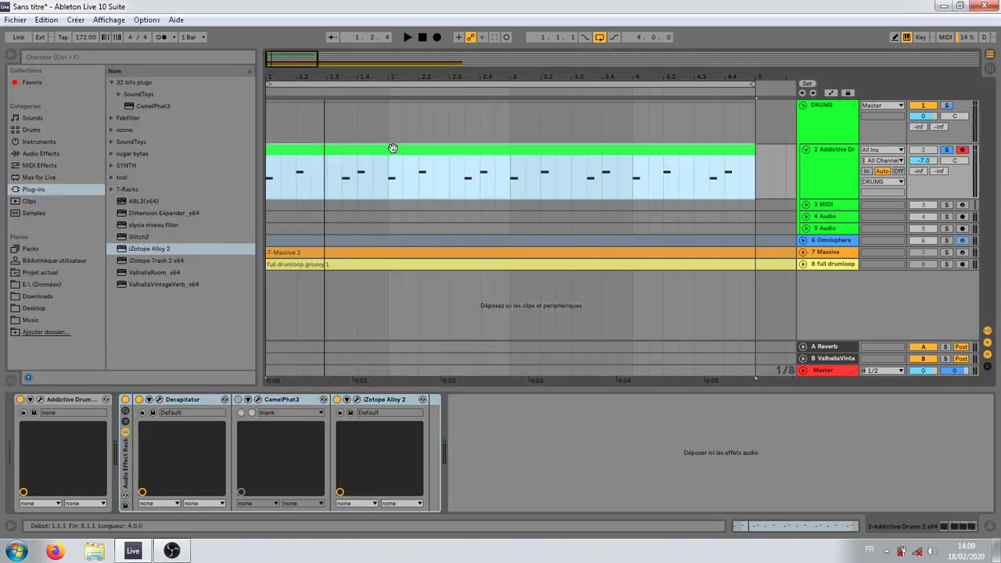
left_click(15, 20)
left_click(67, 191)
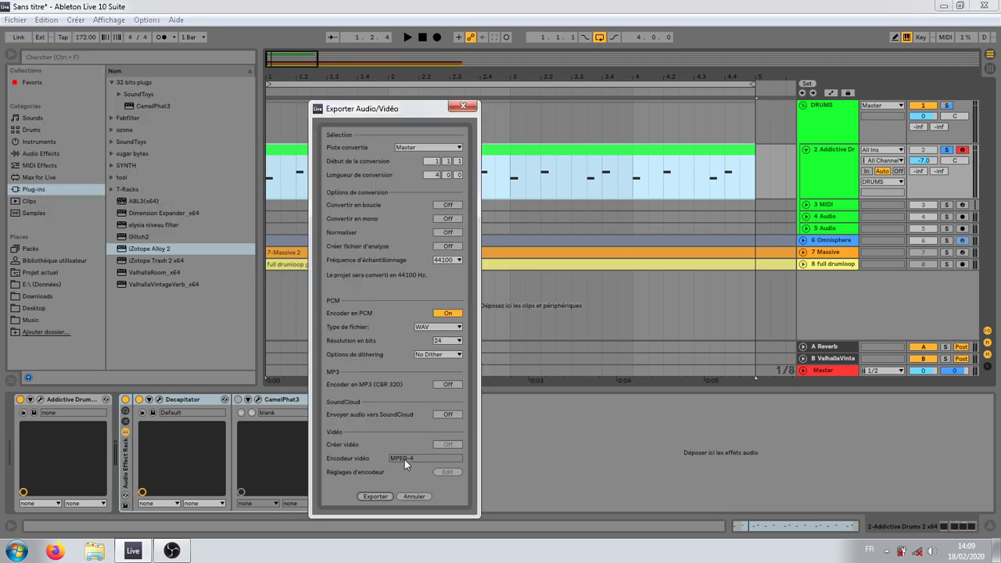
left_click(373, 497)
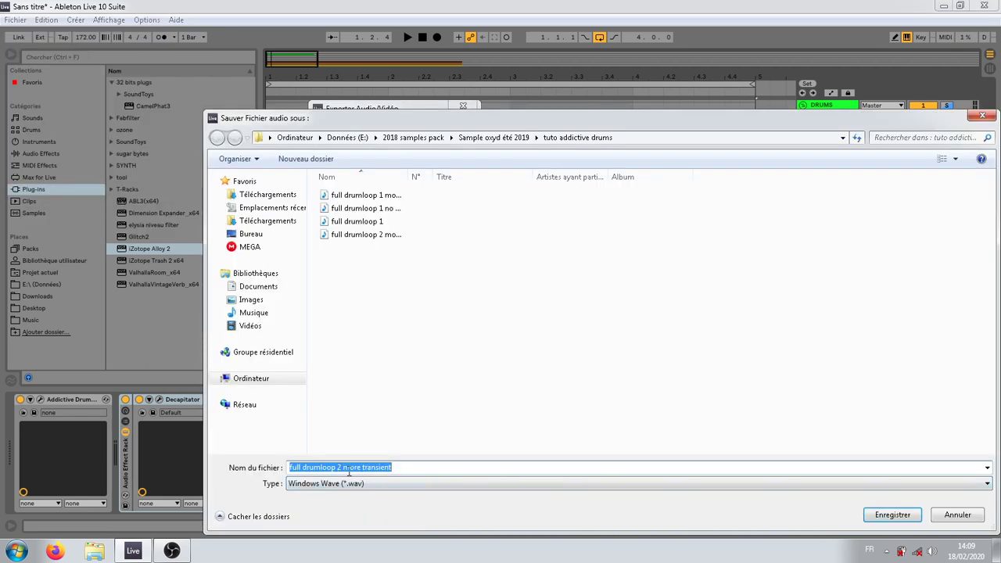
left_click(402, 472)
type("3")
key("Return")
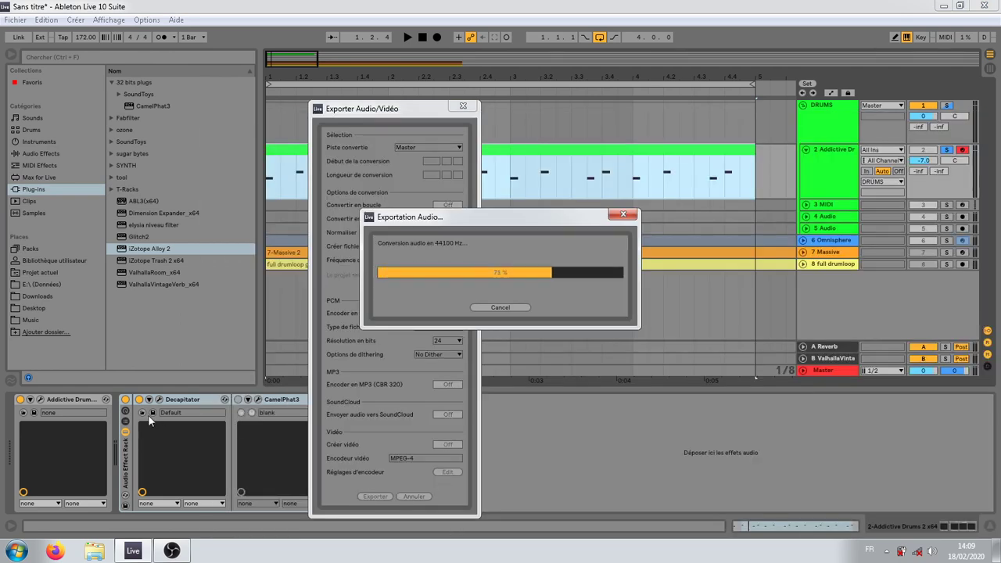
Step: Reopen Addictive Drums 2, browse past Black Velvet and load the Session Percussion preset Basic Dancehall
left_click(42, 400)
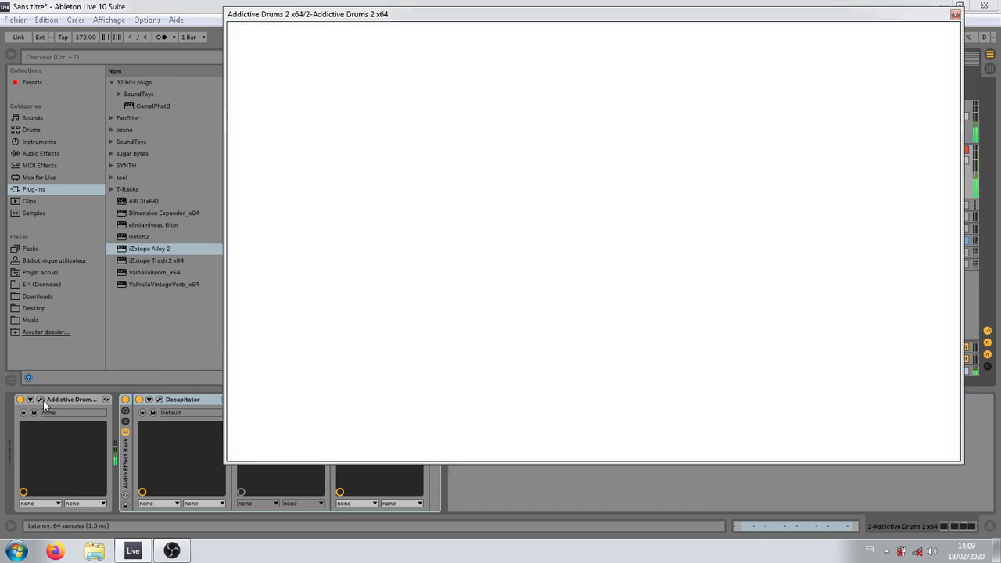
left_click(810, 46)
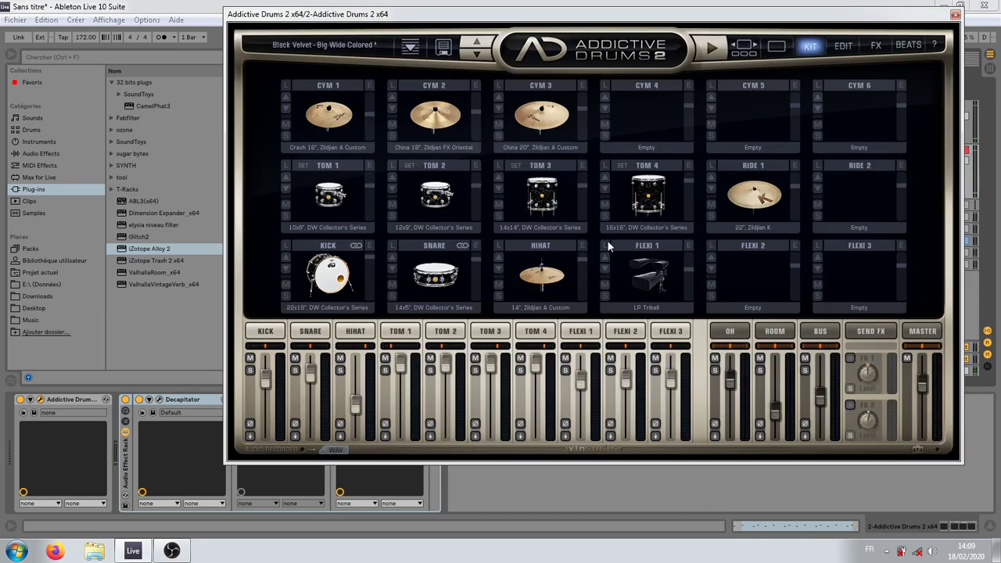
left_click(744, 47)
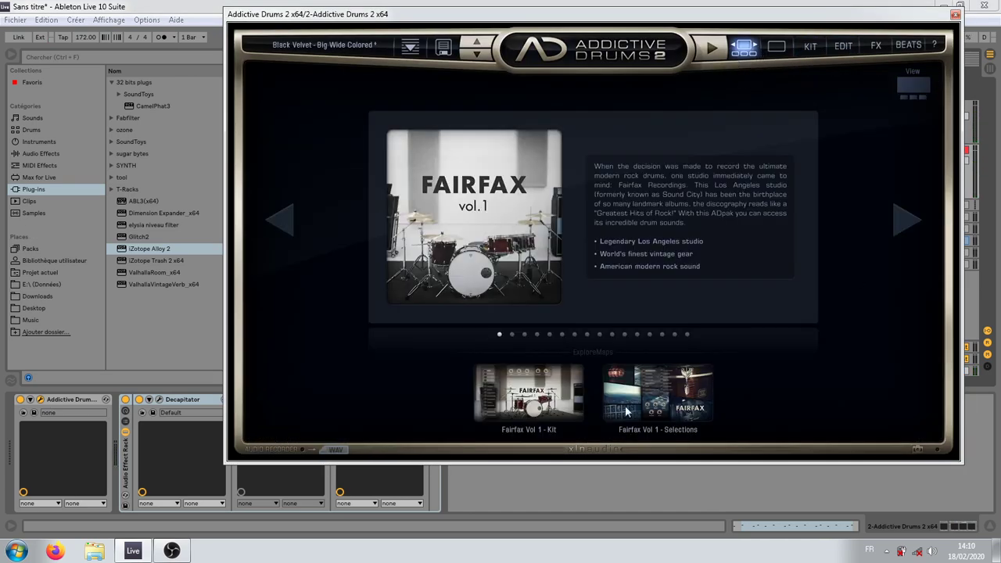
left_click(904, 224)
left_click(904, 225)
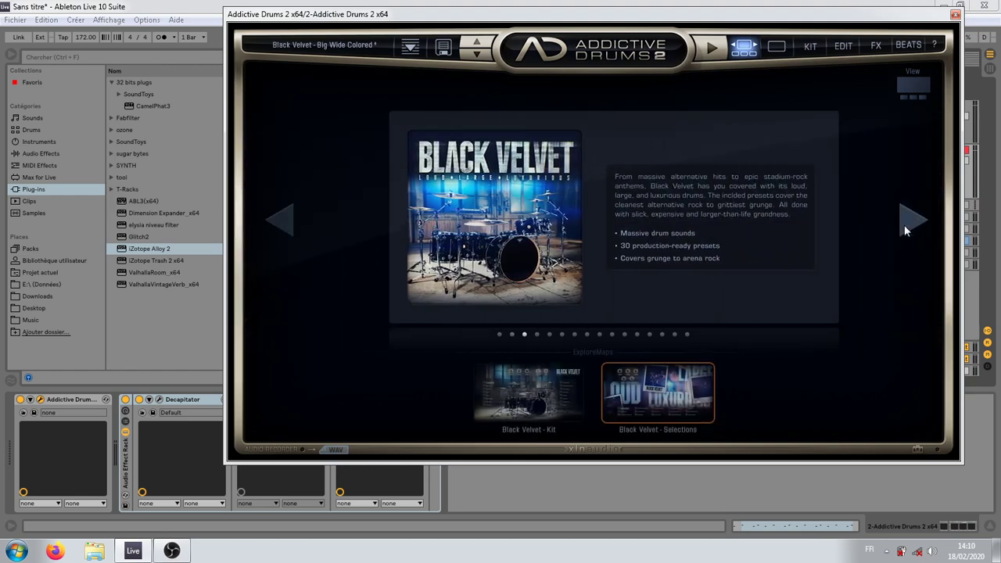
left_click(777, 48)
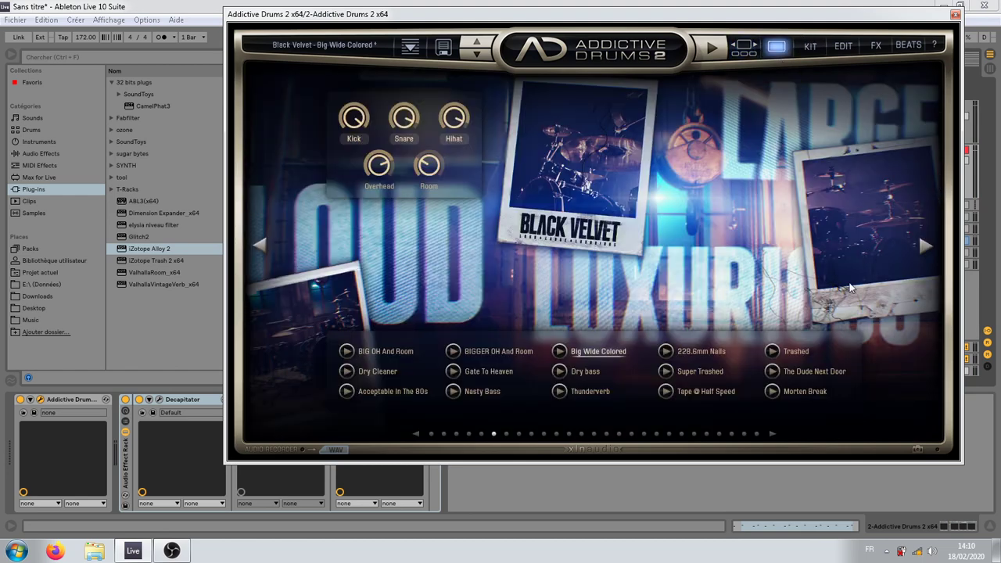
left_click(918, 267)
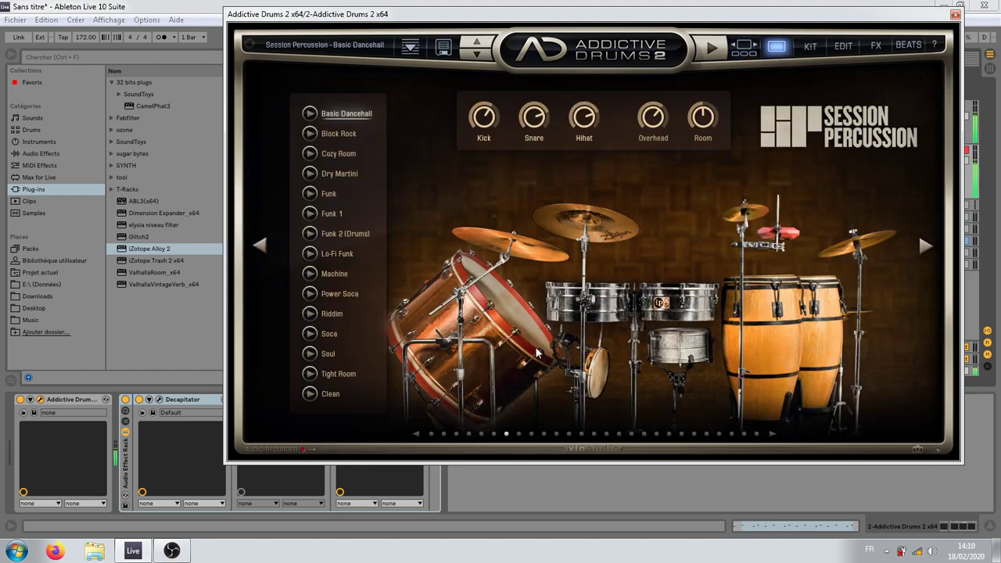
Step: Open the Decapitator from the effect rack and bring the Addictive Drums 2 window back in front
left_click_drag(692, 17, 849, 74)
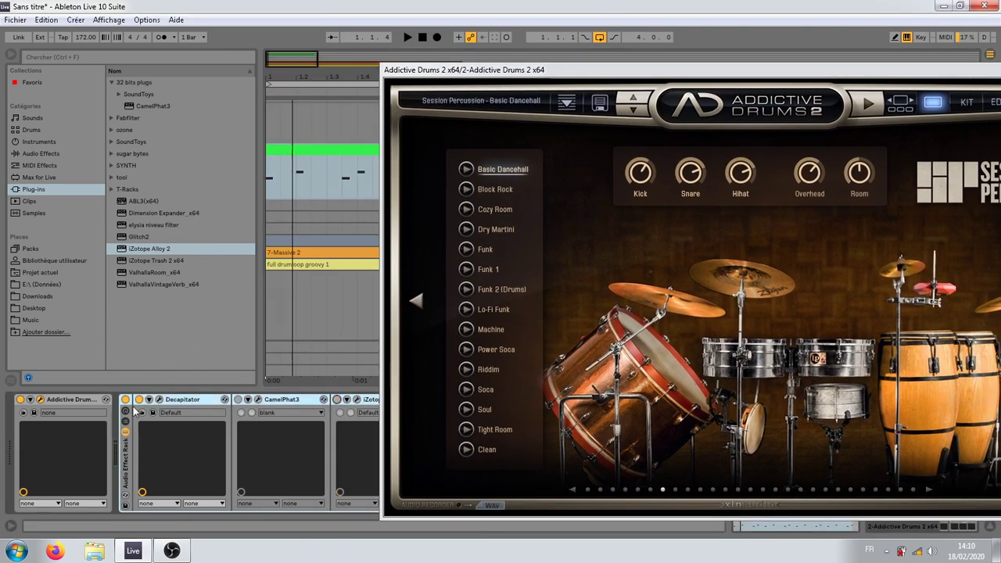
left_click(159, 399)
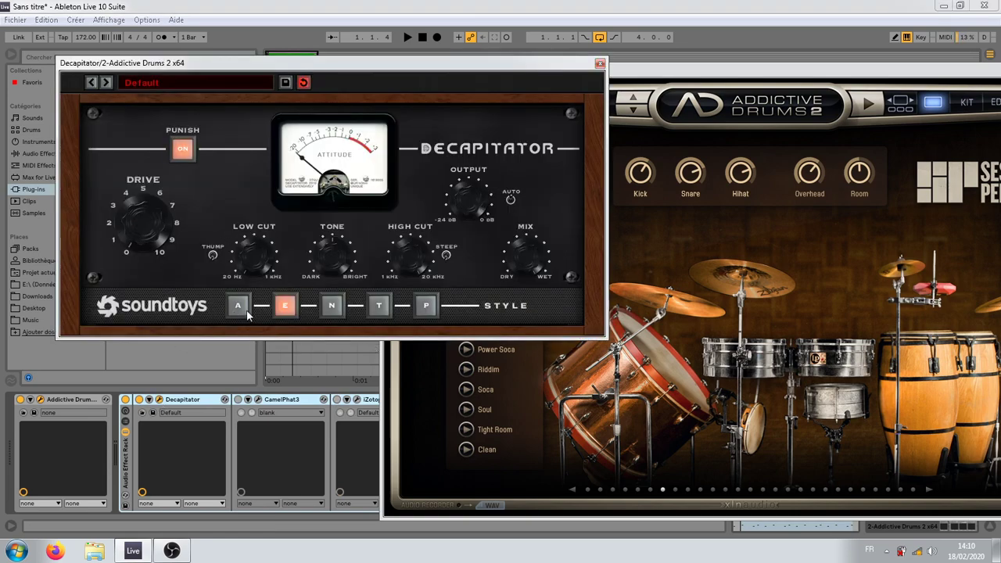
left_click_drag(771, 70, 650, 10)
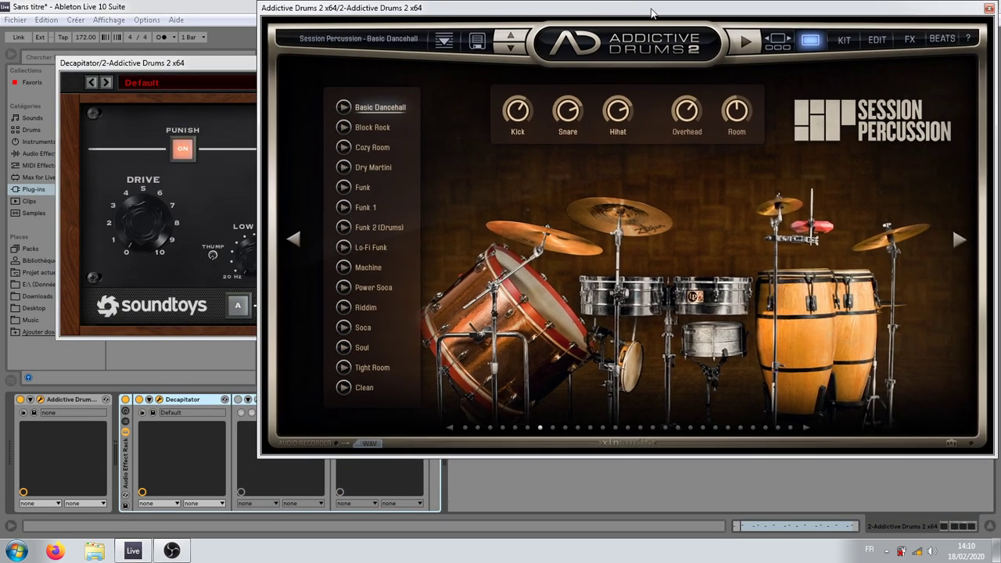
Step: Audition the Session Percussion presets Cozy Room, Funk 1 and Funk 2 (Drums), and load Dry Martini
left_click(376, 149)
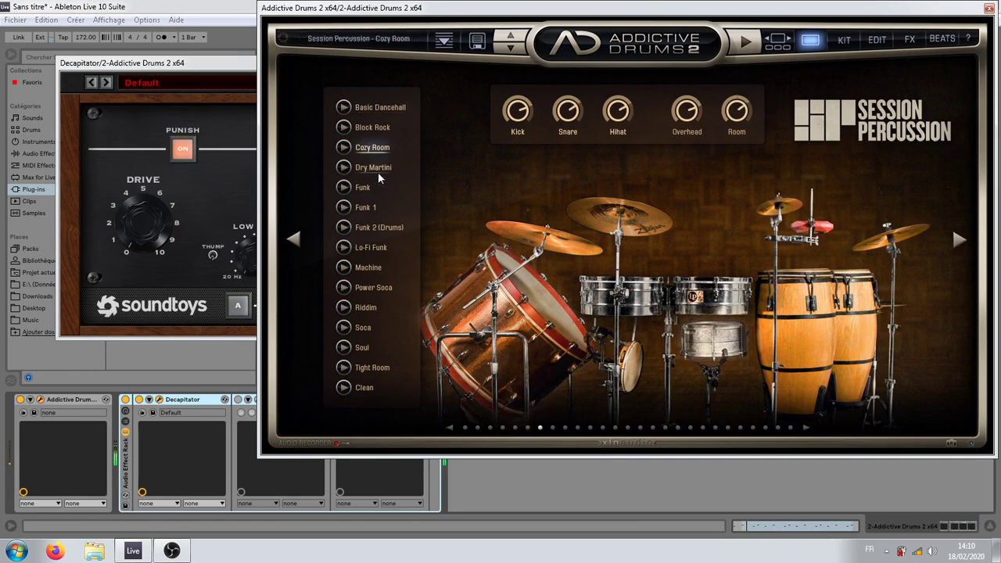
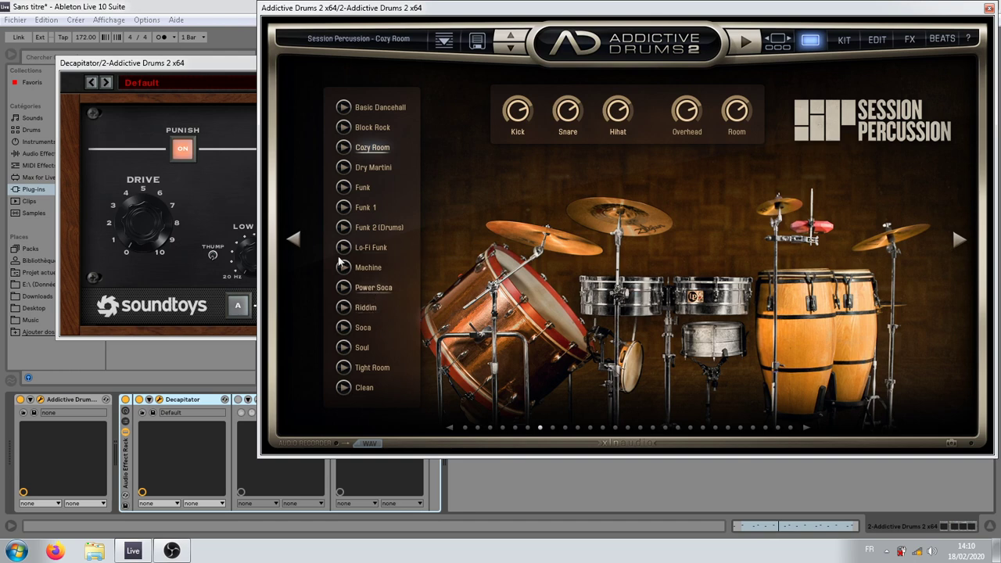
left_click(372, 208)
left_click(374, 227)
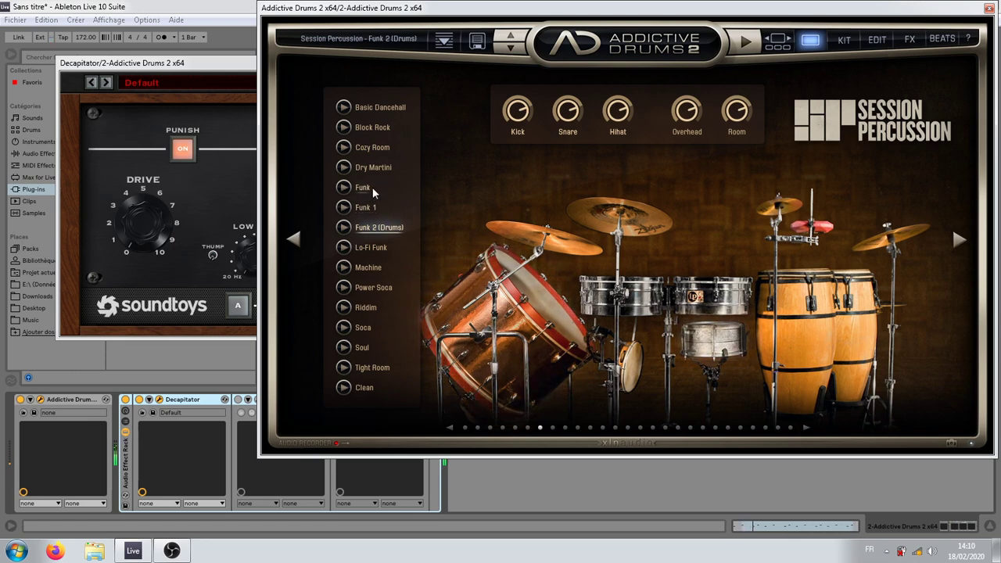
left_click(380, 169)
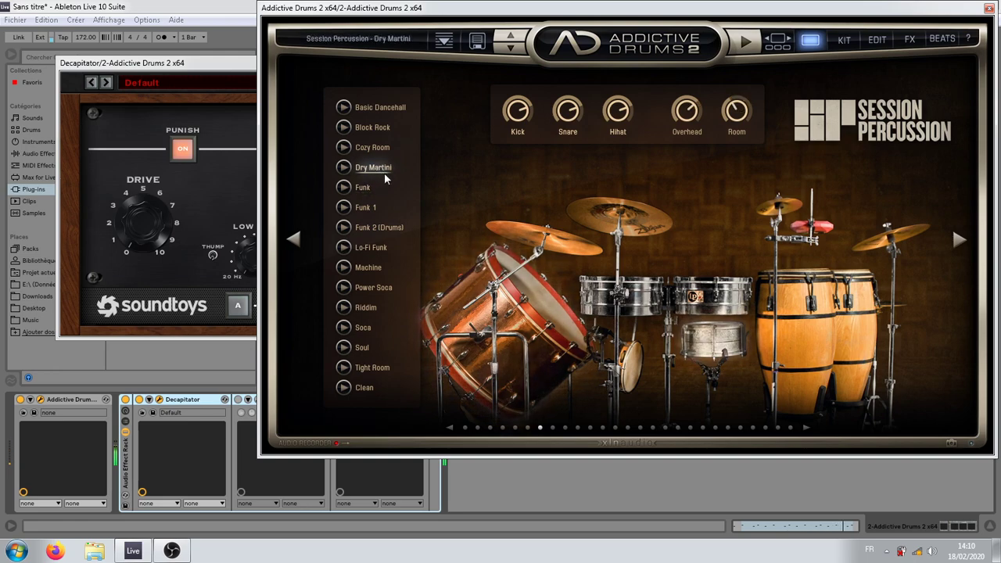
Step: In the kit view, switch off send effect FX 1, muting the kick temporarily to listen to the snare
left_click(782, 45)
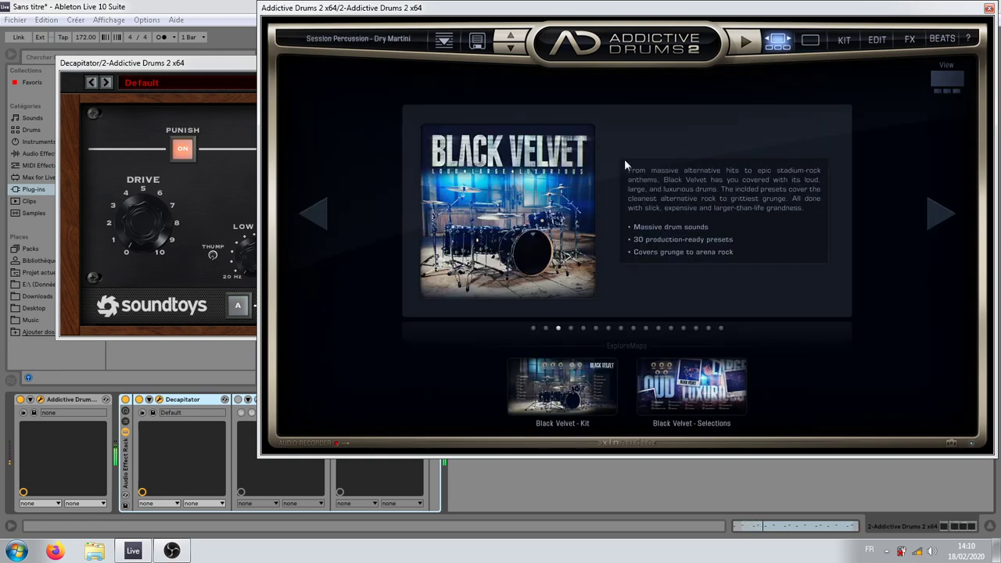
left_click(844, 41)
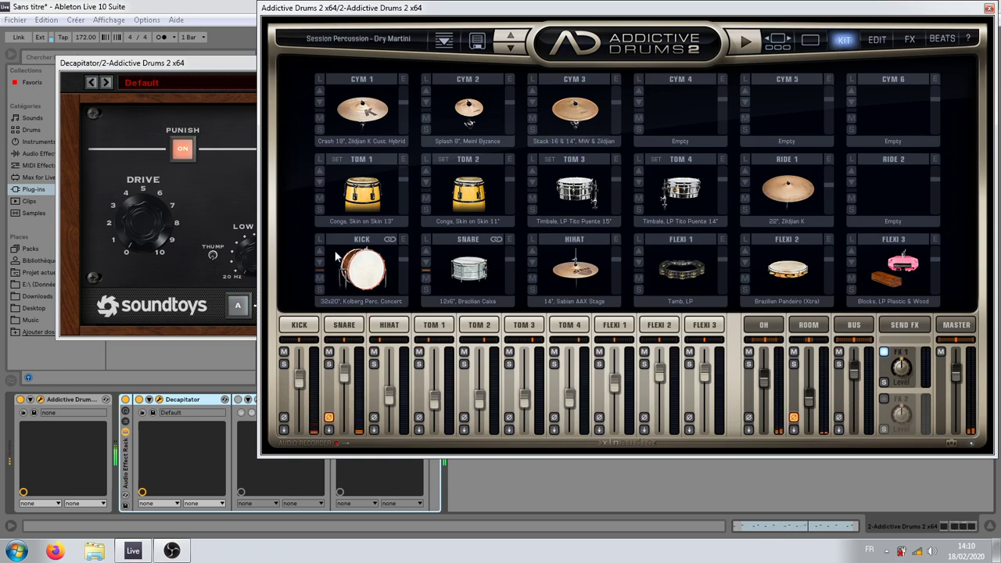
left_click(319, 278)
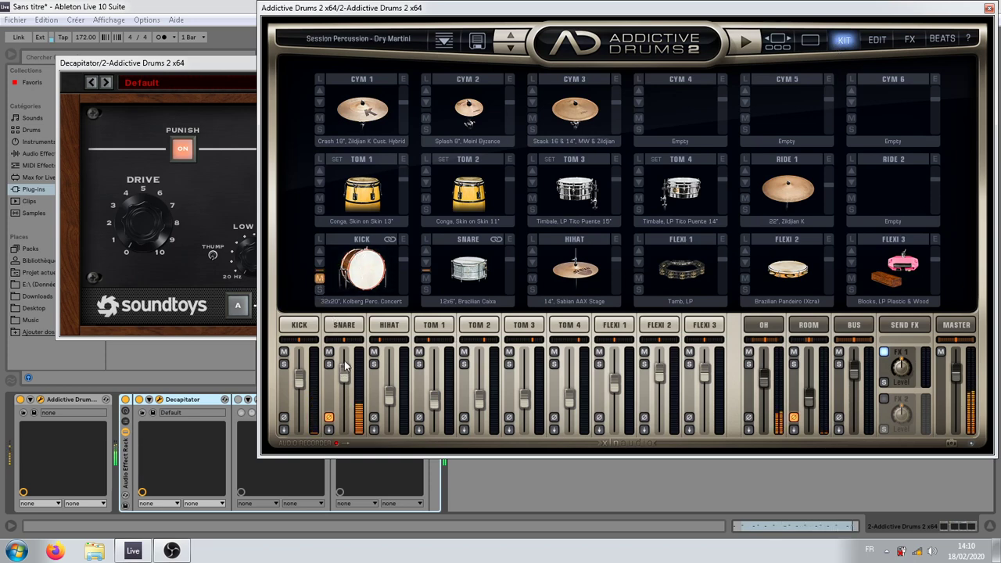
left_click(884, 353)
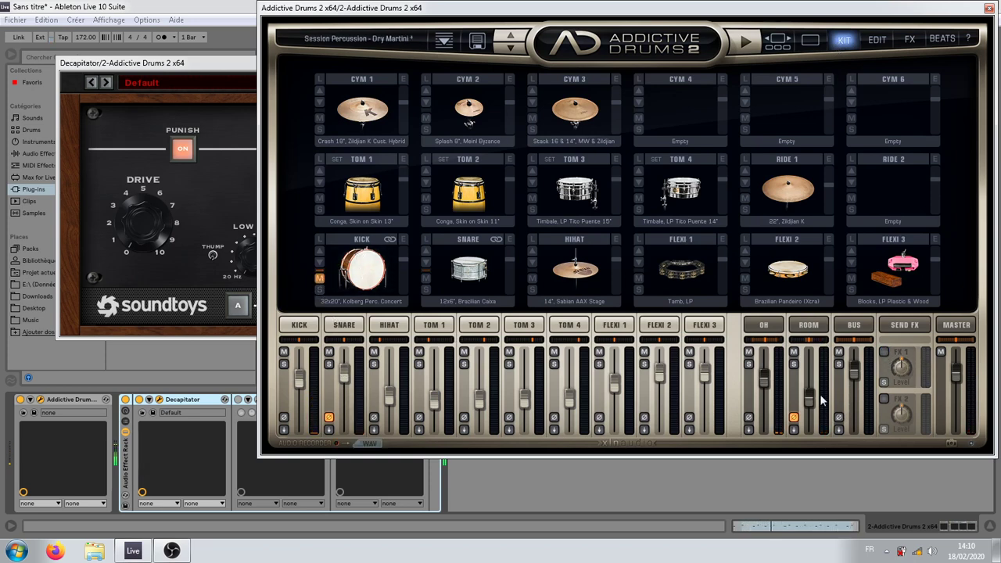
left_click(319, 278)
Step: Open the kick for editing and set its volume envelope to about 572 ms decay and -124 dB sustain level
mouse_move(364, 8)
left_mouse_down()
mouse_move(475, 25)
mouse_move(357, 8)
left_mouse_up()
left_click(291, 325)
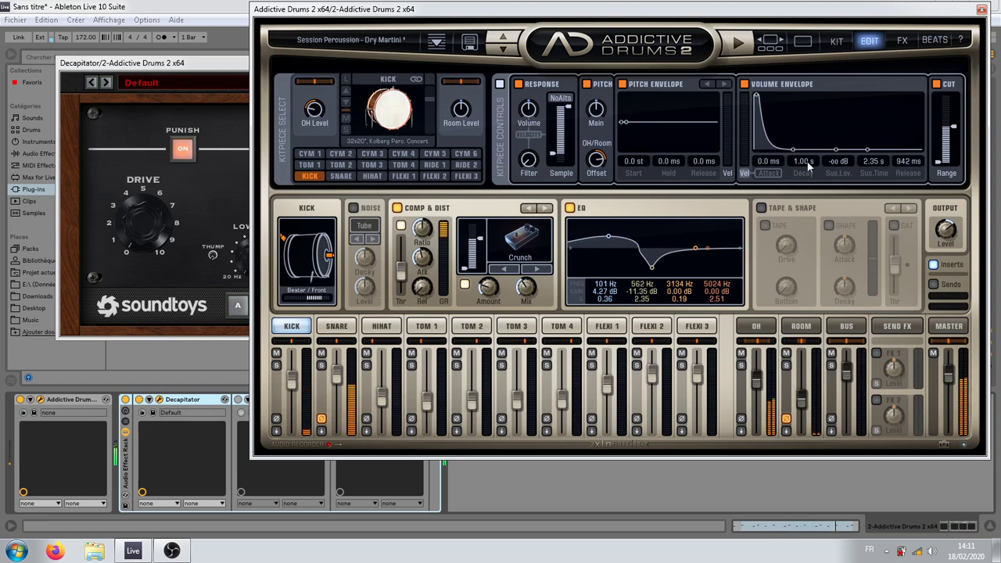
mouse_move(791, 148)
left_mouse_down()
mouse_move(771, 154)
mouse_move(794, 153)
left_mouse_up()
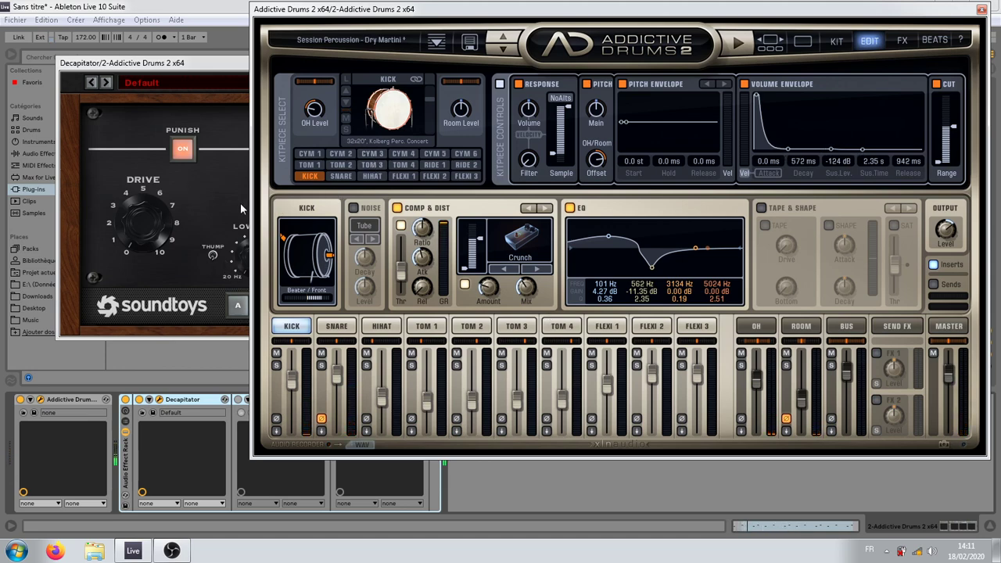
left_click(771, 43)
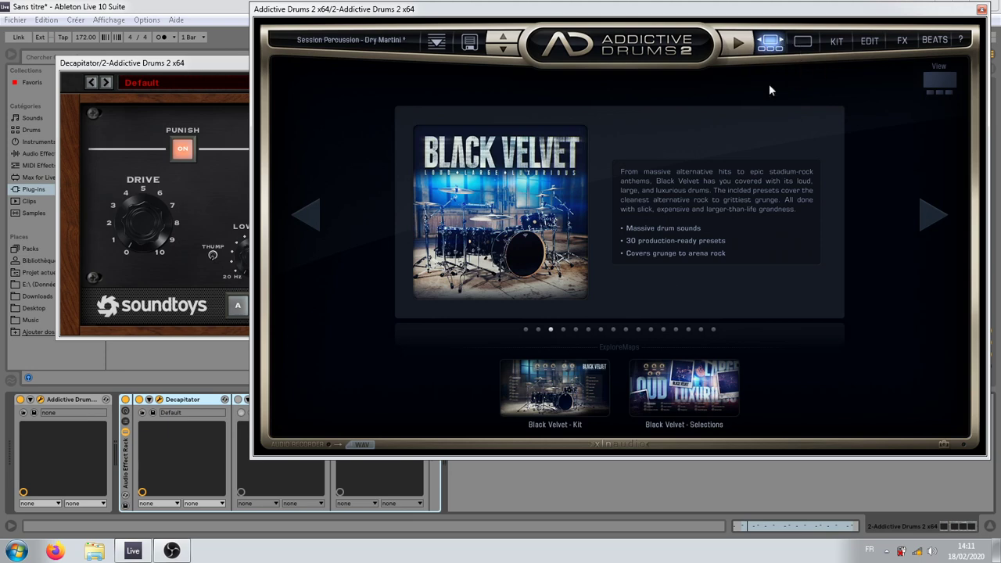
left_click(803, 42)
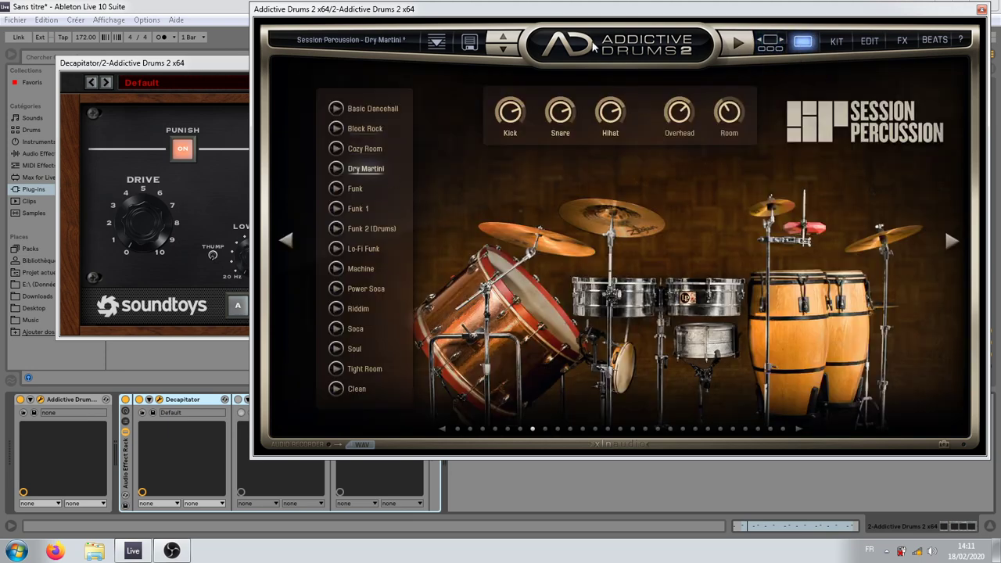
left_click(837, 43)
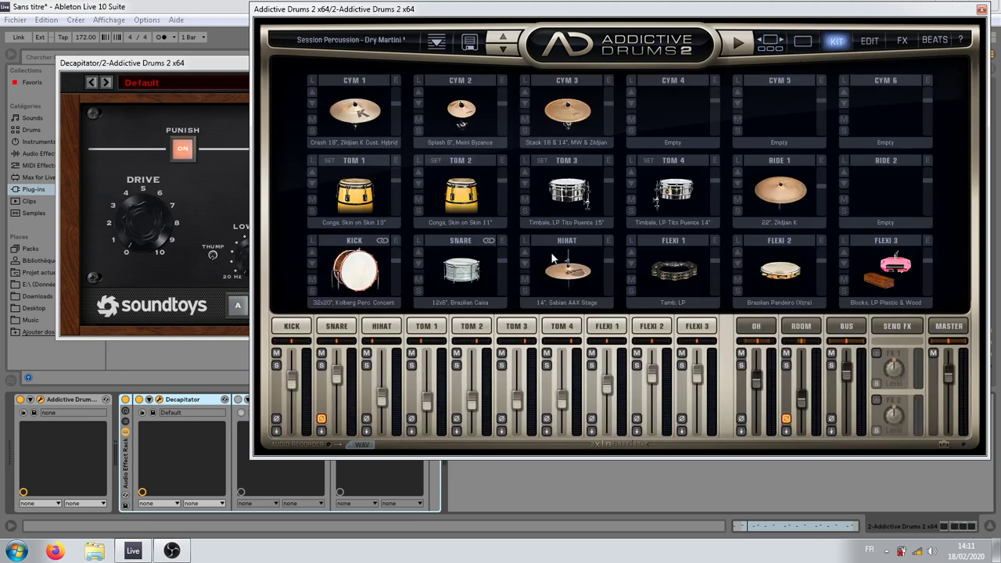
left_click(773, 46)
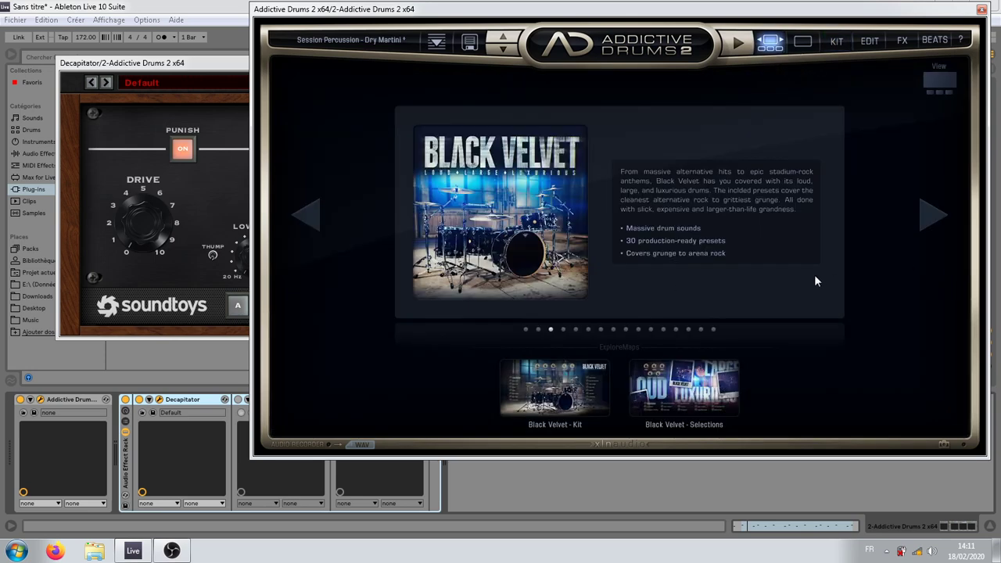
Step: Page forward from the Session Percussion kits to the first Metal kit page and reposition the plug-in window
left_click(804, 41)
left_click(953, 243)
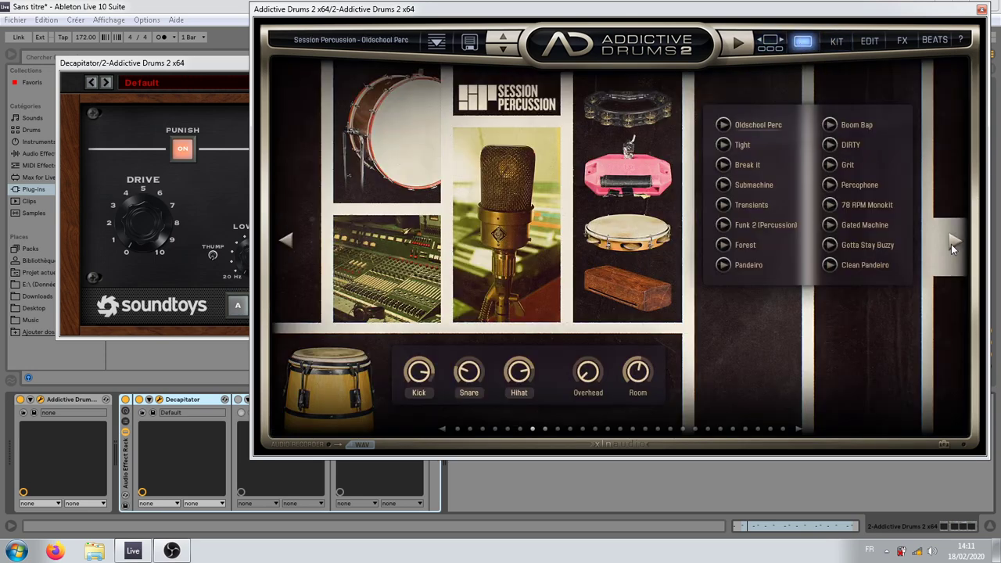
left_click(953, 243)
left_click(953, 243)
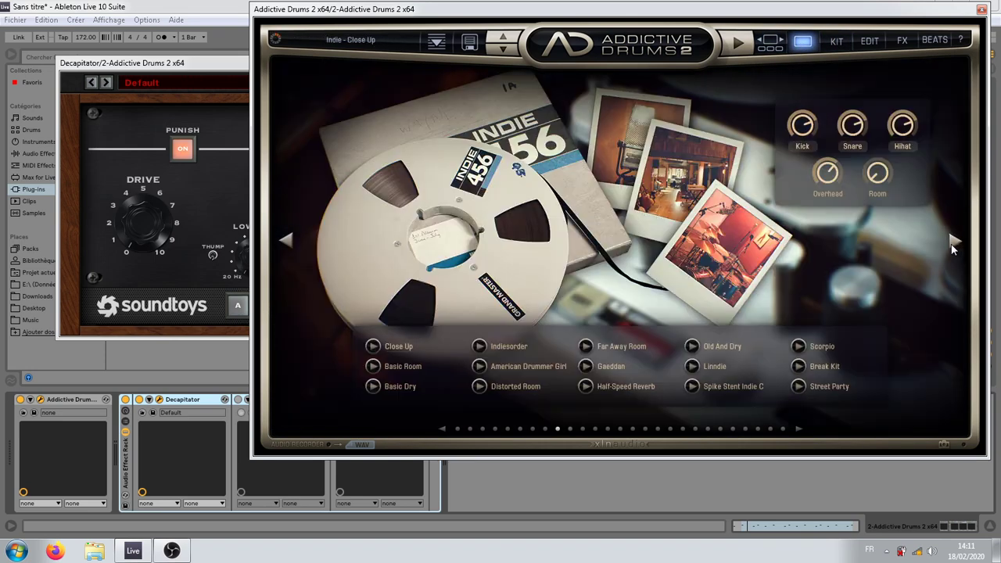
left_click(954, 243)
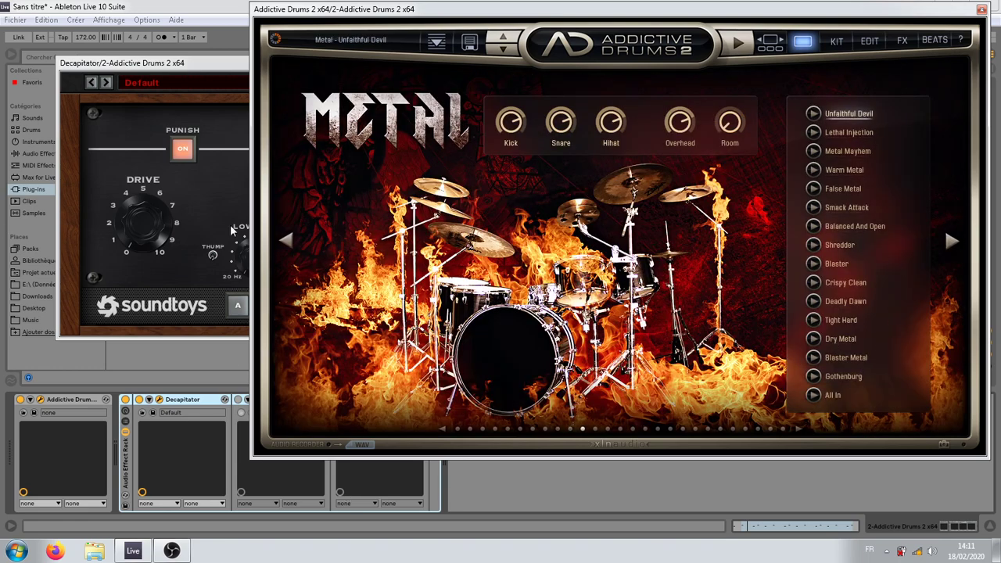
left_click_drag(461, 17, 478, 48)
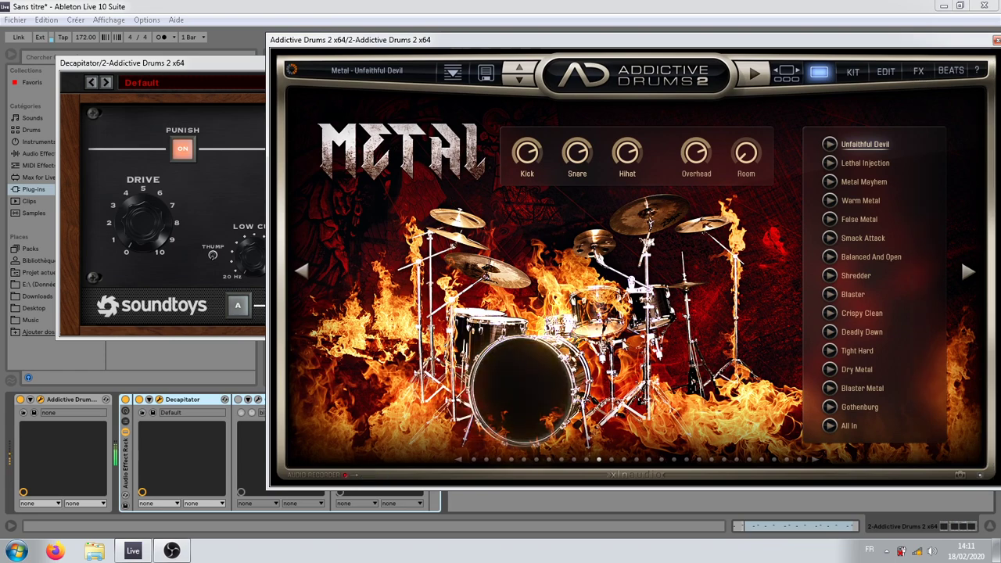
Step: Audition the presets on the first Metal page one after another, from Metal Mayhem through Gothenburg
left_click(861, 181)
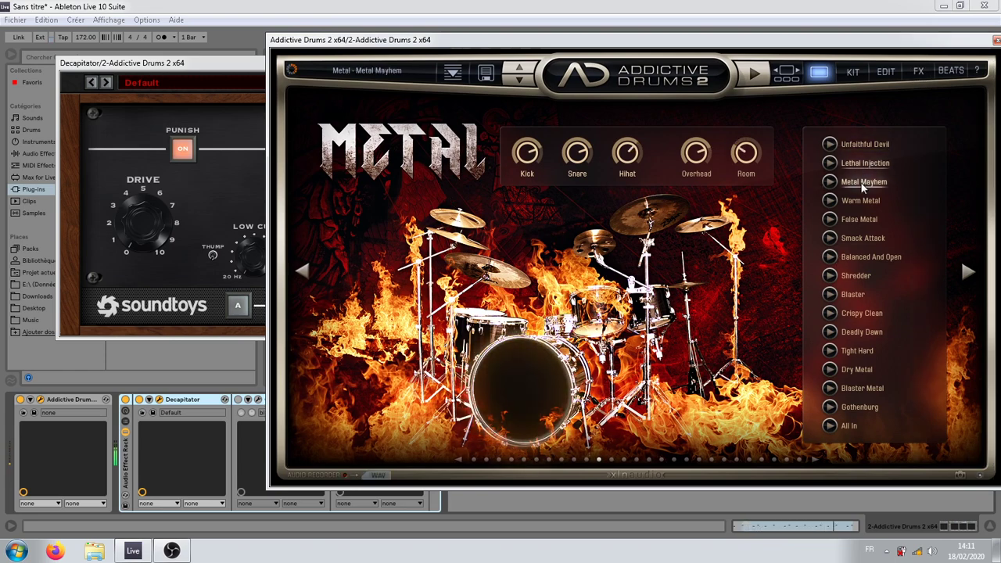
left_click(861, 201)
left_click(858, 220)
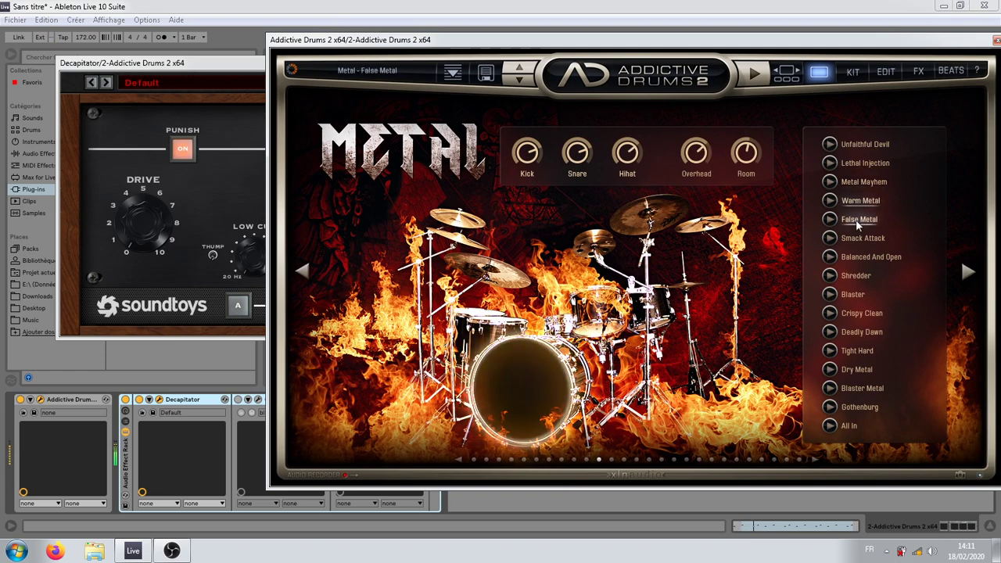
left_click(860, 239)
left_click(862, 260)
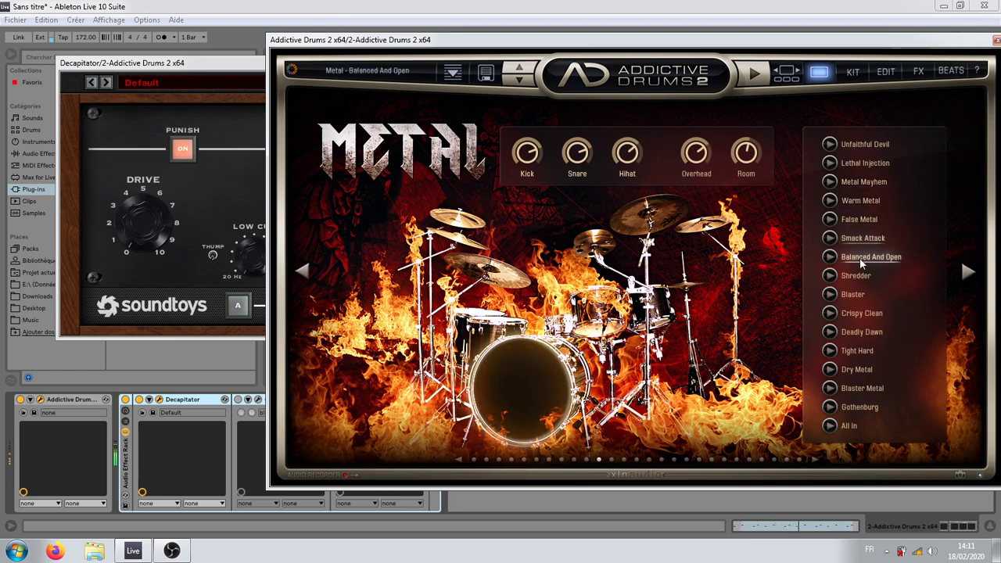
left_click(857, 276)
left_click(853, 295)
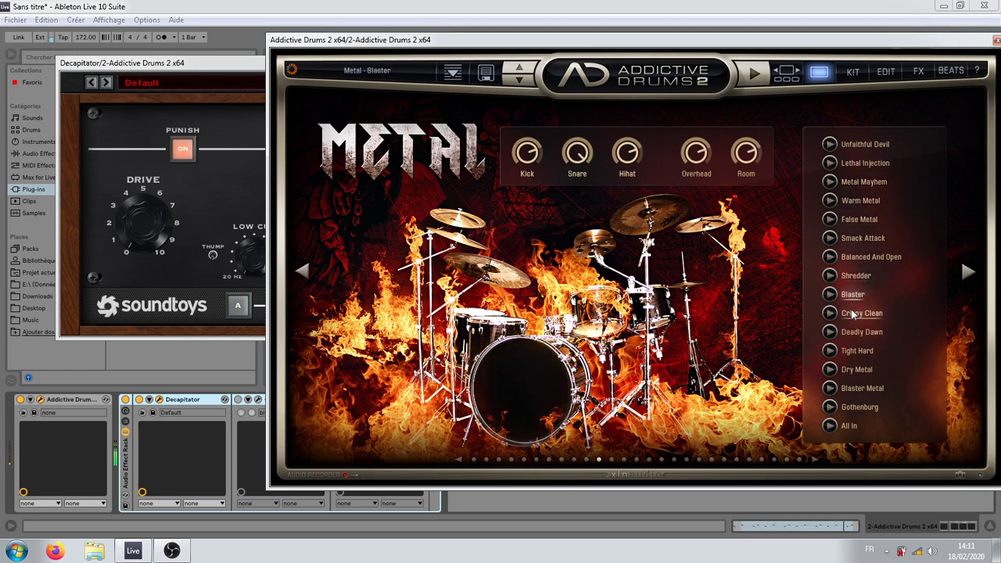
left_click(853, 315)
left_click(855, 333)
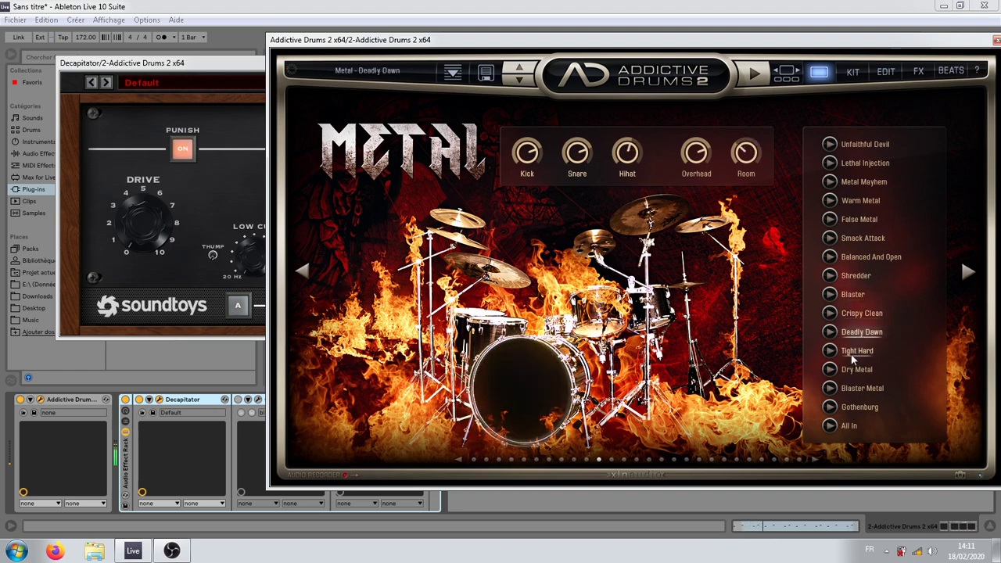
left_click(855, 354)
left_click(856, 371)
left_click(859, 390)
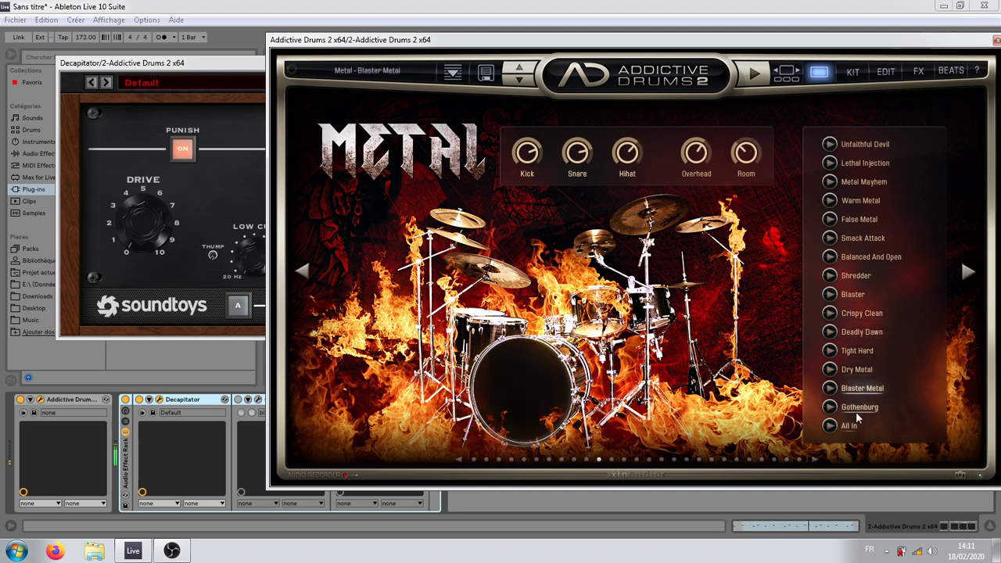
left_click(859, 407)
Step: Audition the presets on the second Metal page, including Sharp Metal, Path To Sorrow, Knights Blood, Hand Ov God, Wanna Dance and Sinister Drums
left_click(970, 272)
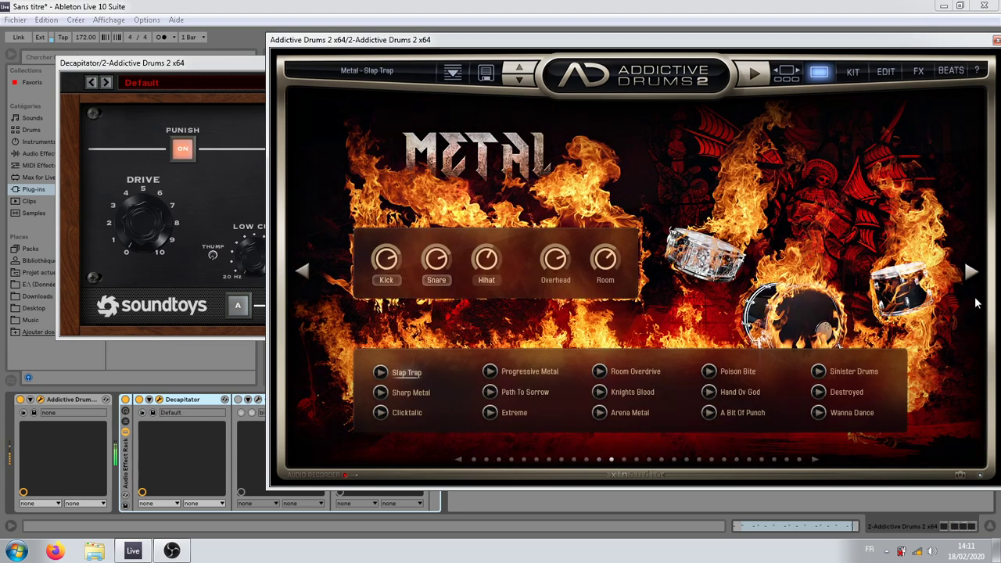
left_click(408, 392)
left_click(406, 417)
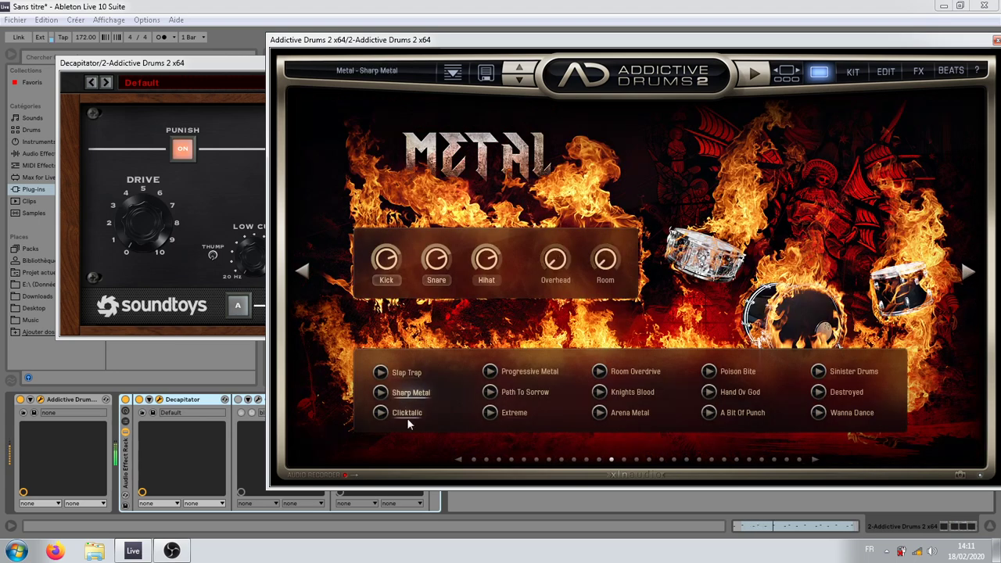
left_click(544, 375)
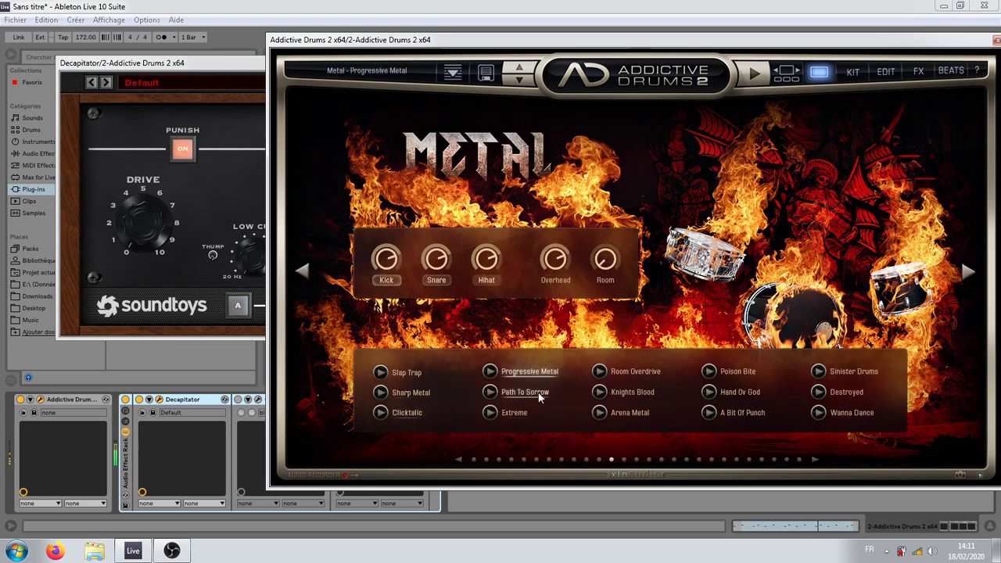
left_click(539, 395)
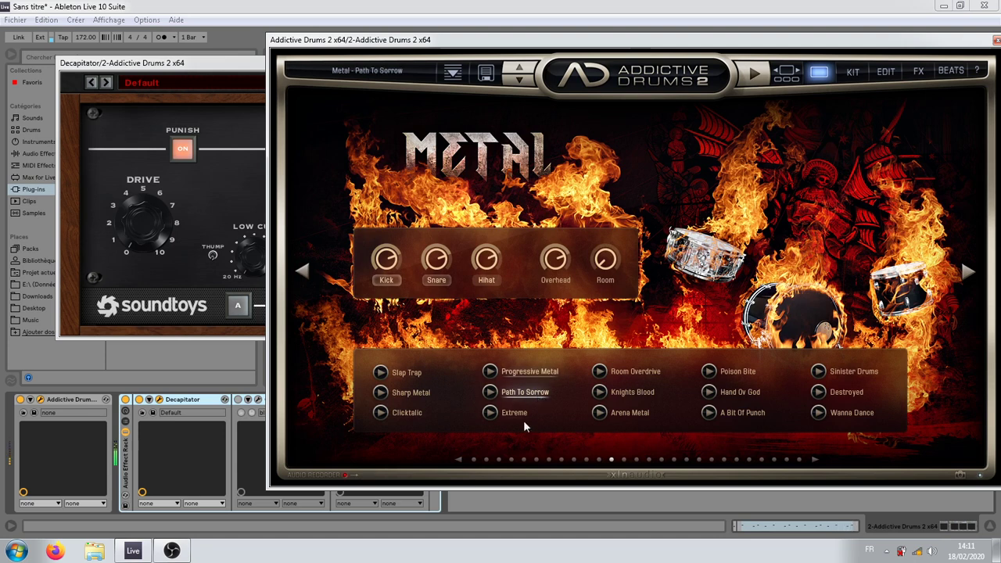
left_click(515, 414)
left_click(627, 397)
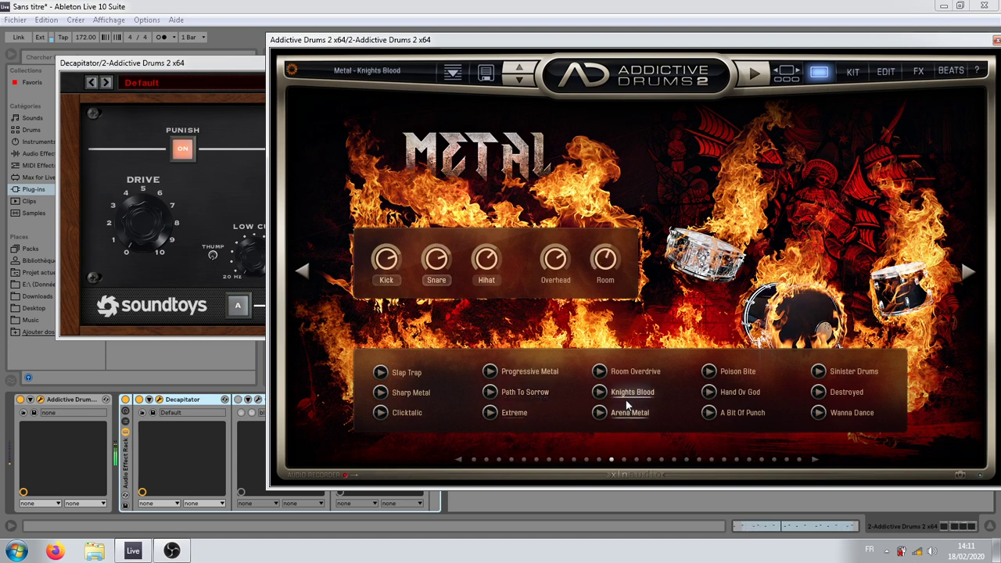
left_click(631, 371)
left_click(735, 395)
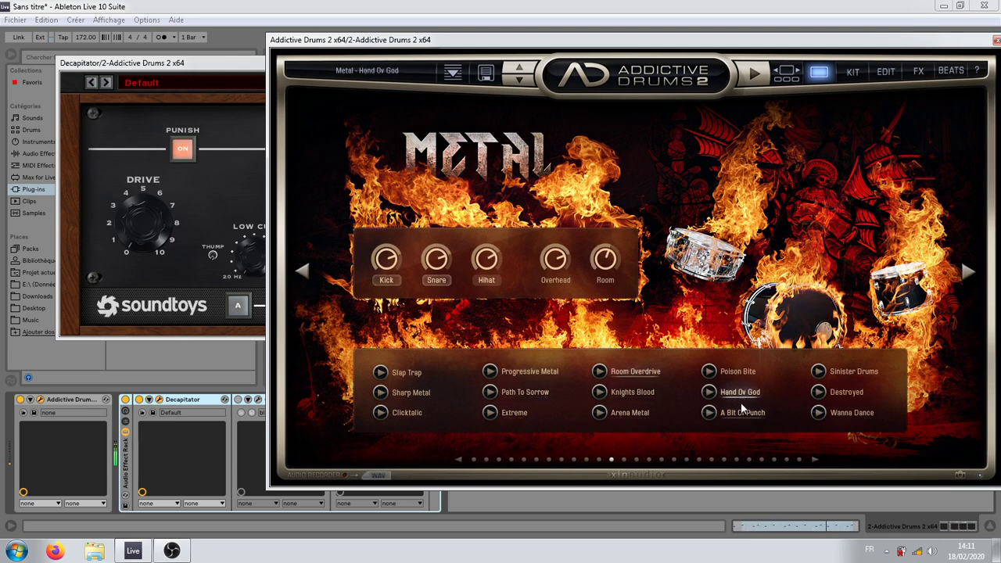
left_click(746, 414)
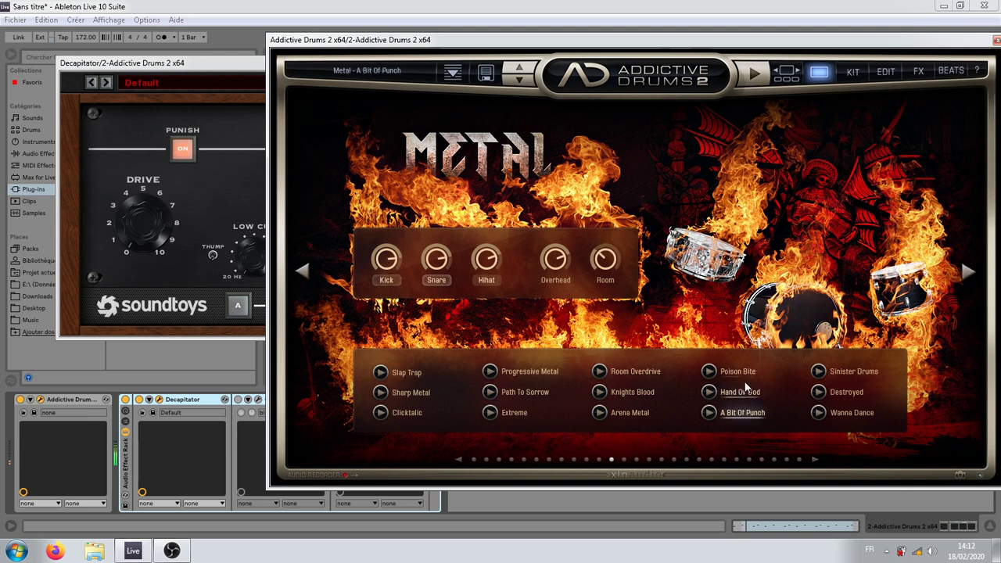
left_click(735, 373)
left_click(848, 395)
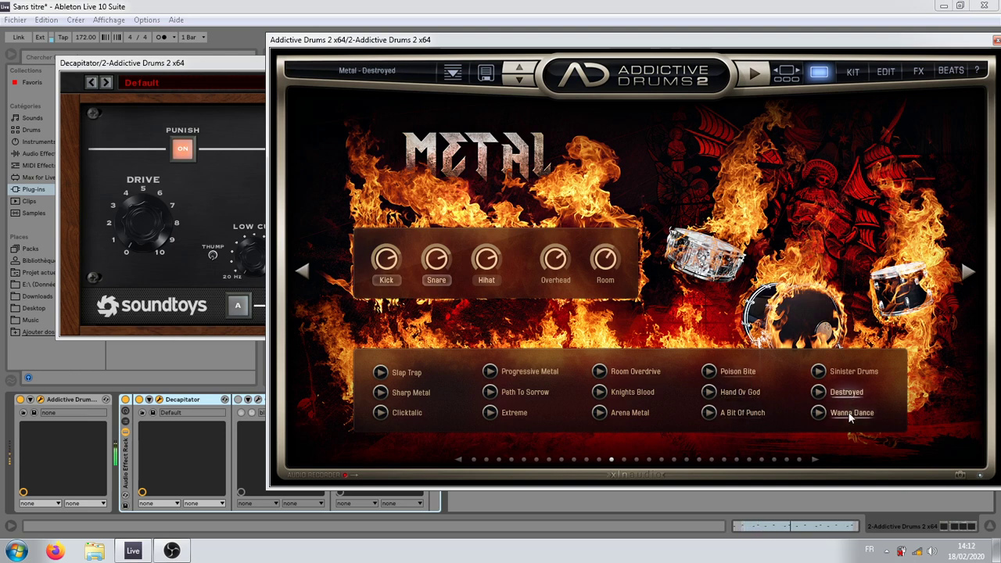
left_click(851, 415)
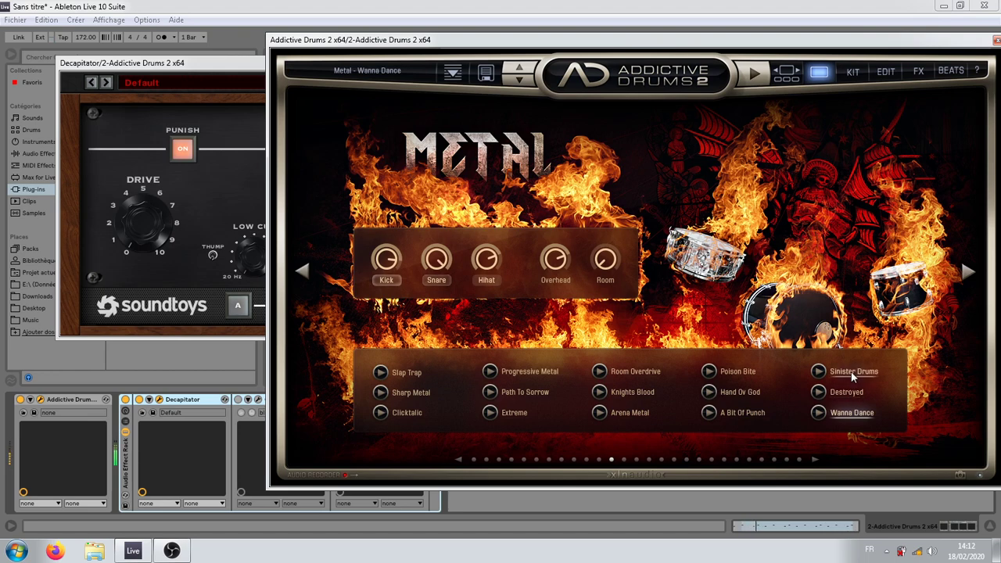
left_click(854, 374)
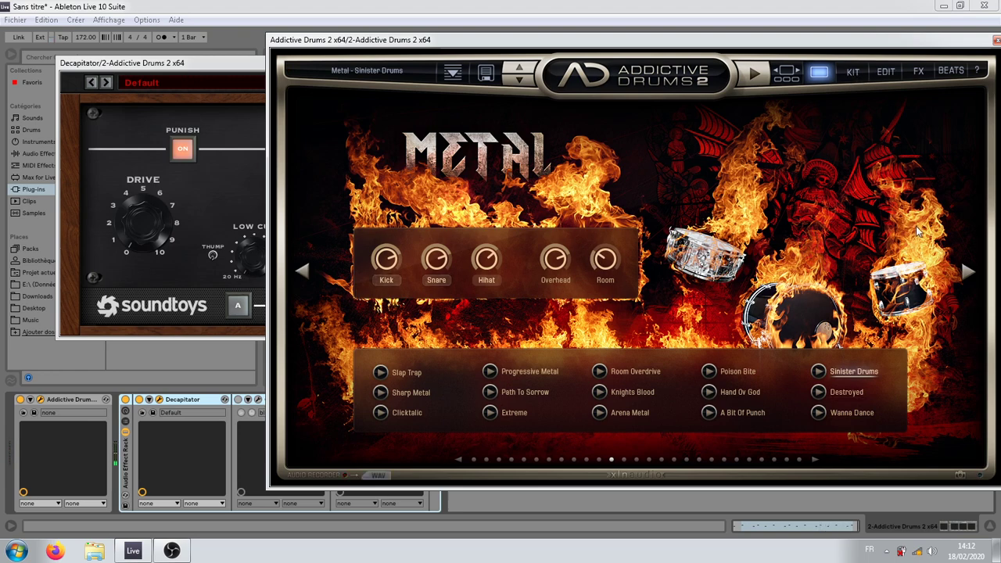
Step: Page past the two Reel Machines pages to the Funk kit
left_click(969, 272)
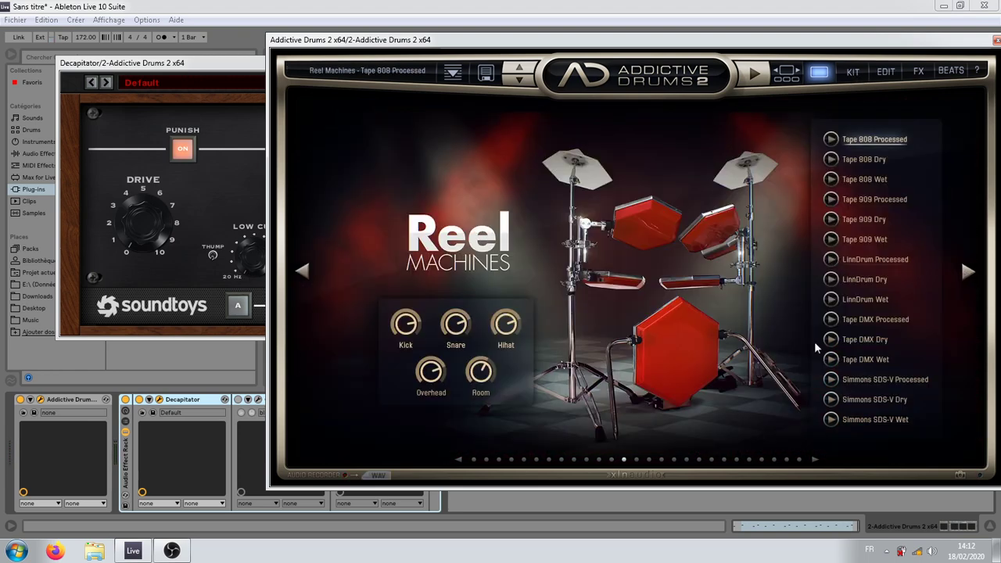
left_click(968, 271)
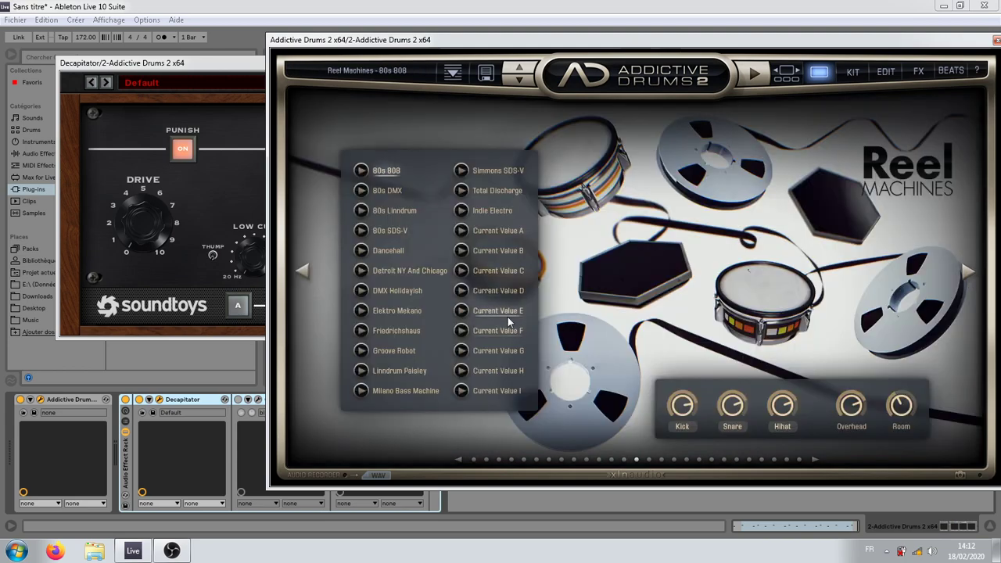
left_click(969, 272)
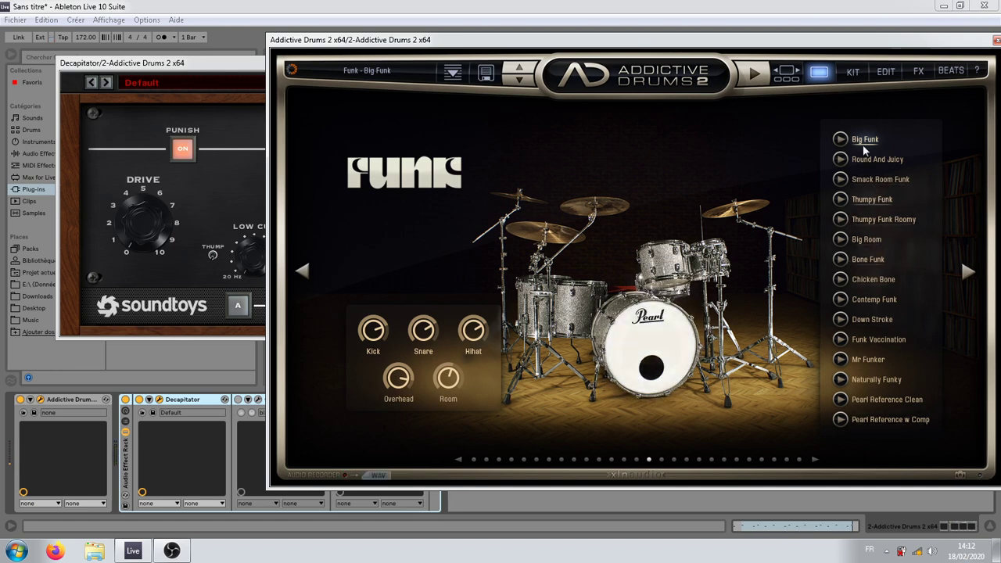
Step: Audition the Funk presets Thumpy Funk Roomy, Round And Juicy, Smack Room Funk, Thumpy Funk and Big Room, and load Chicken Bone
left_click(884, 220)
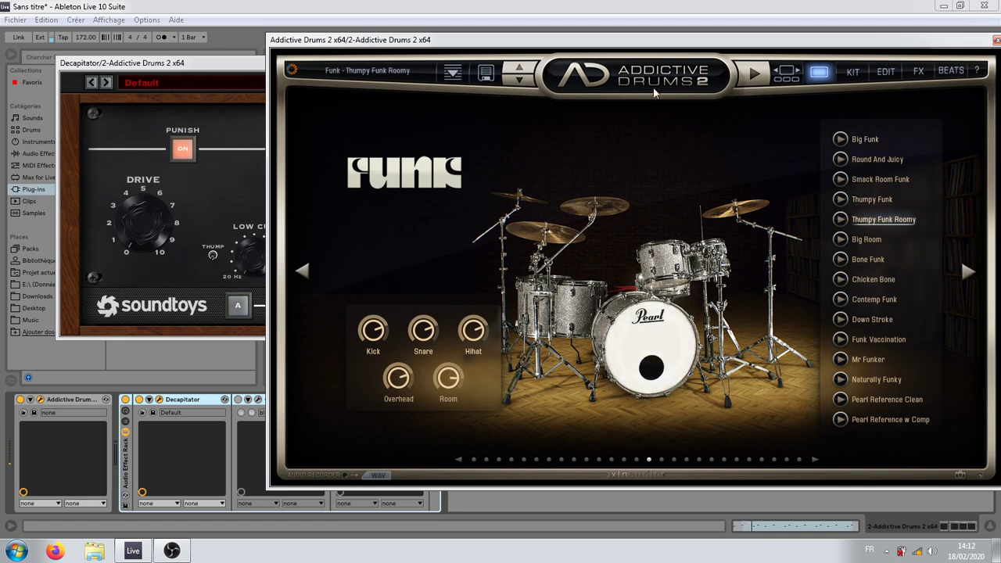
left_click(877, 160)
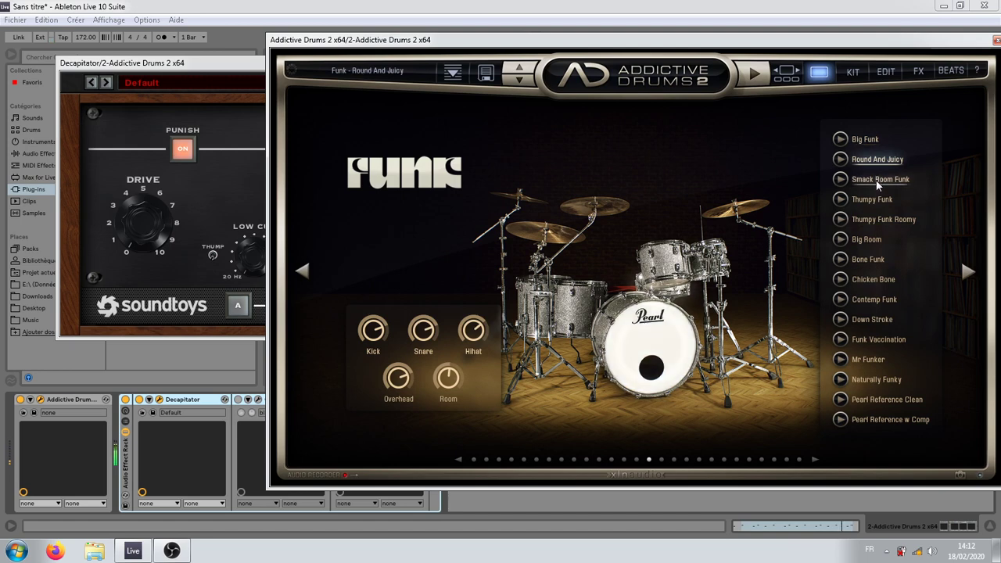
left_click(878, 181)
left_click(880, 202)
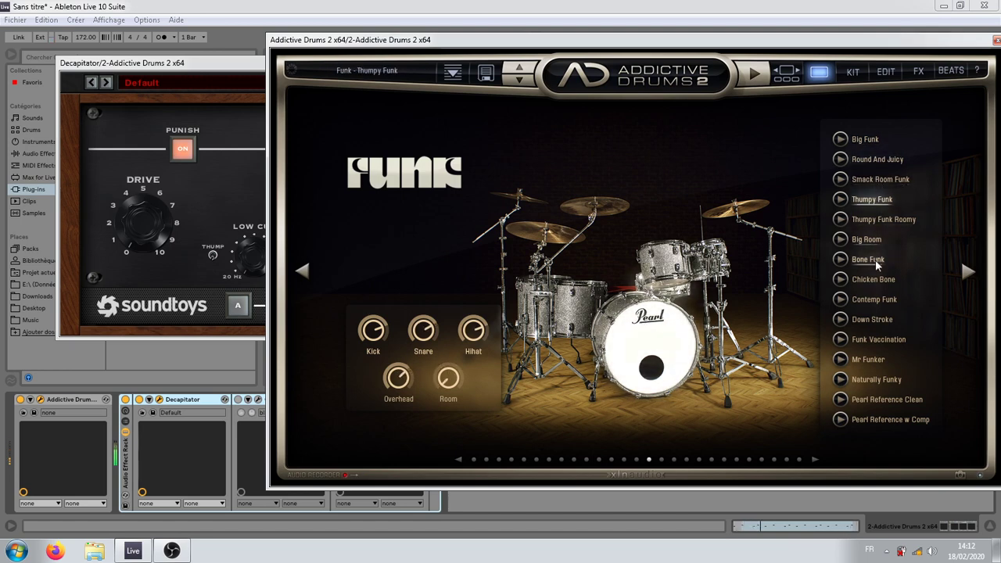
left_click(867, 240)
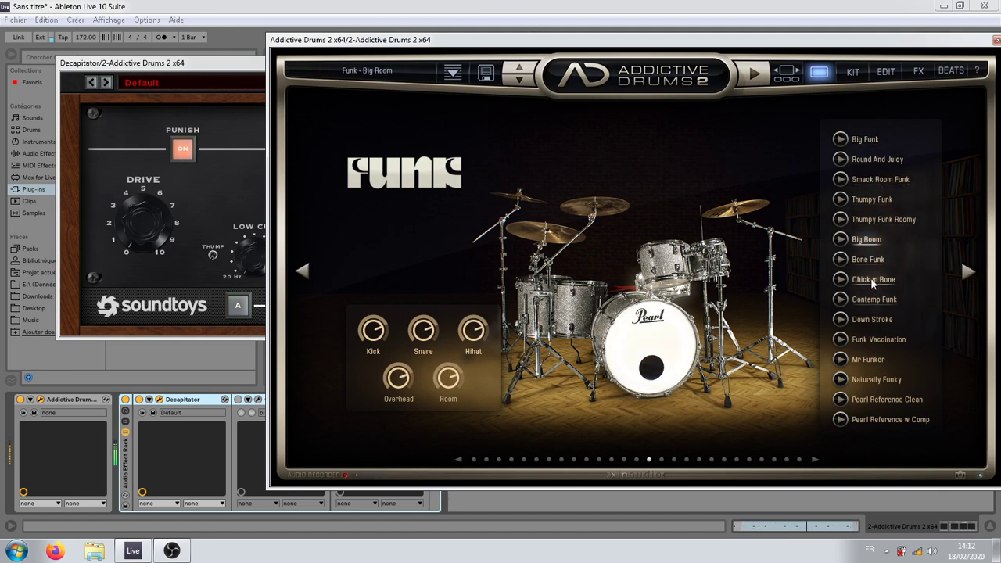
left_click(870, 278)
left_click(875, 299)
left_click(870, 285)
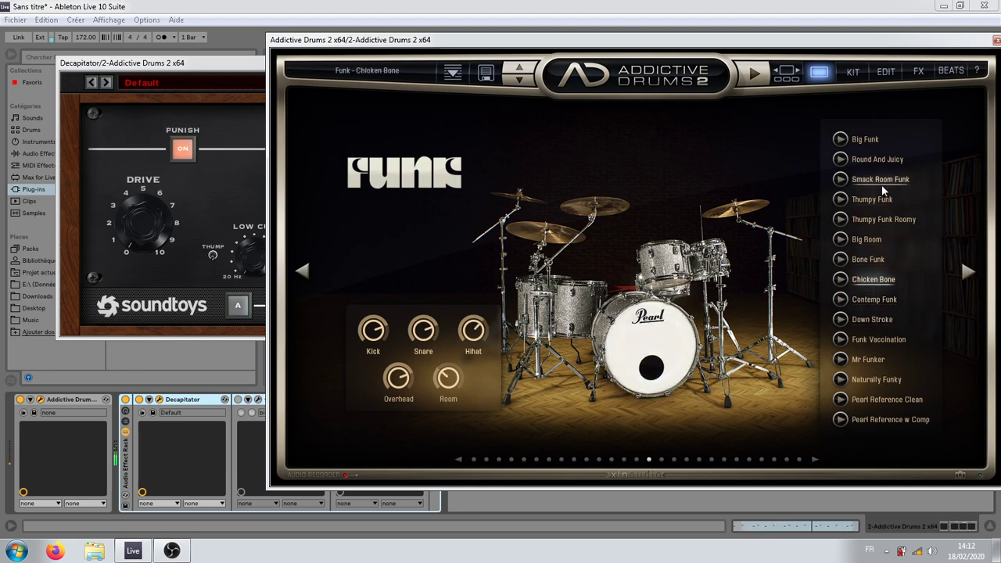
Step: Switch off send effect FX 1 for the Chicken Bone kit and open its kick for editing
left_click(859, 74)
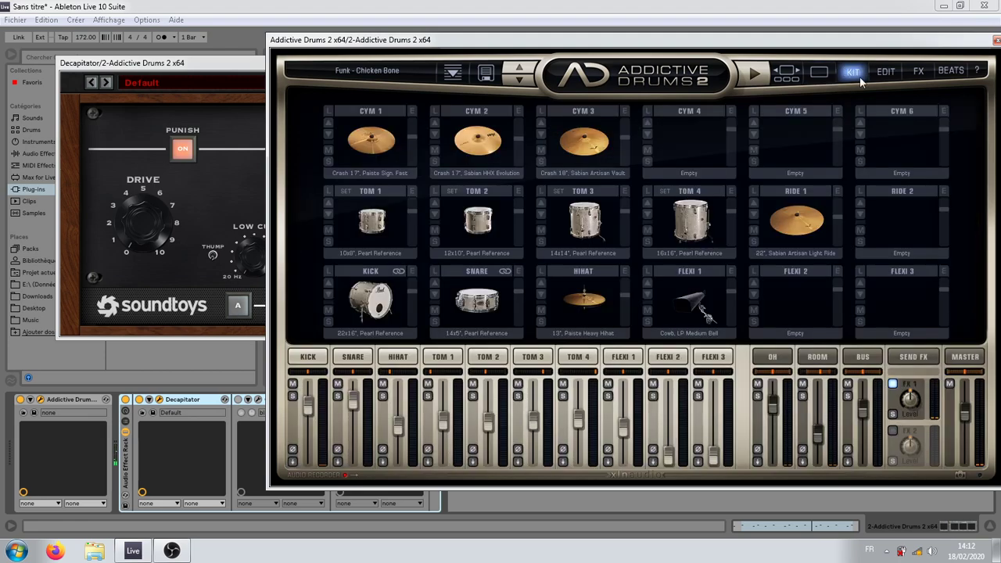
left_click(893, 384)
left_click(819, 71)
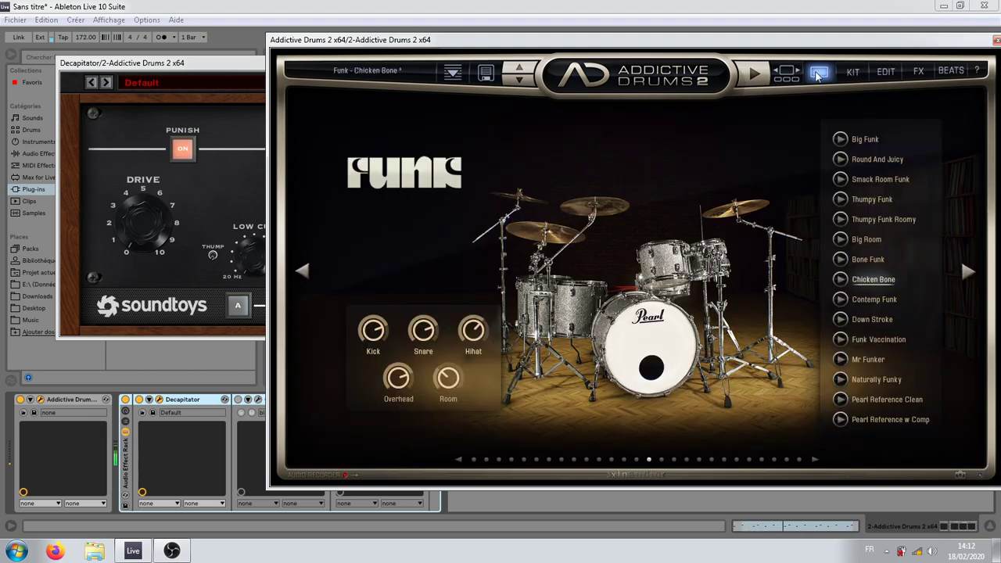
left_click(886, 71)
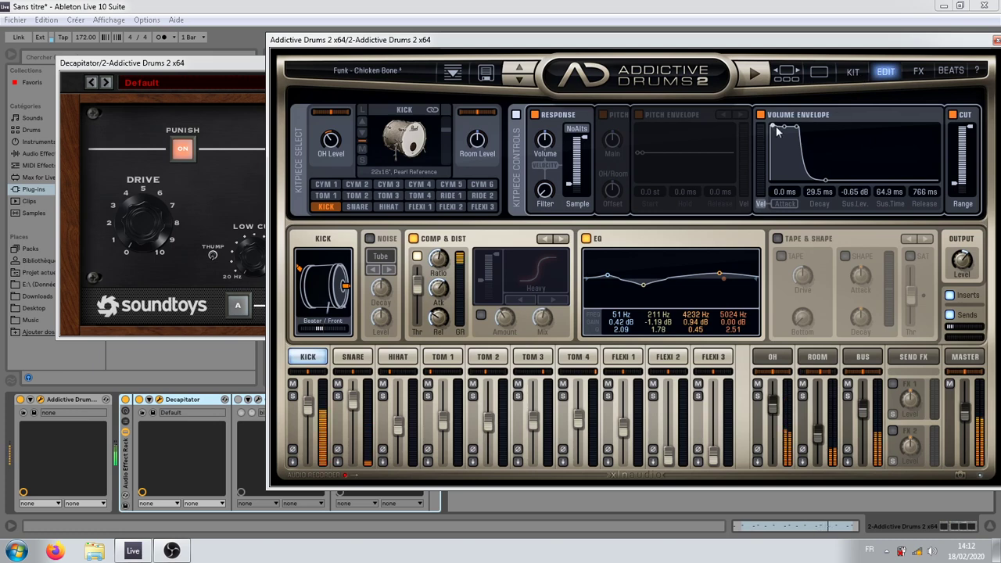
Step: Reshape the kick and snare volume envelopes, giving the snare a 127 ms decay and -15.0 dB sustain level, and adjust the snare's Top/Bottom balance
left_click_drag(796, 126, 788, 151)
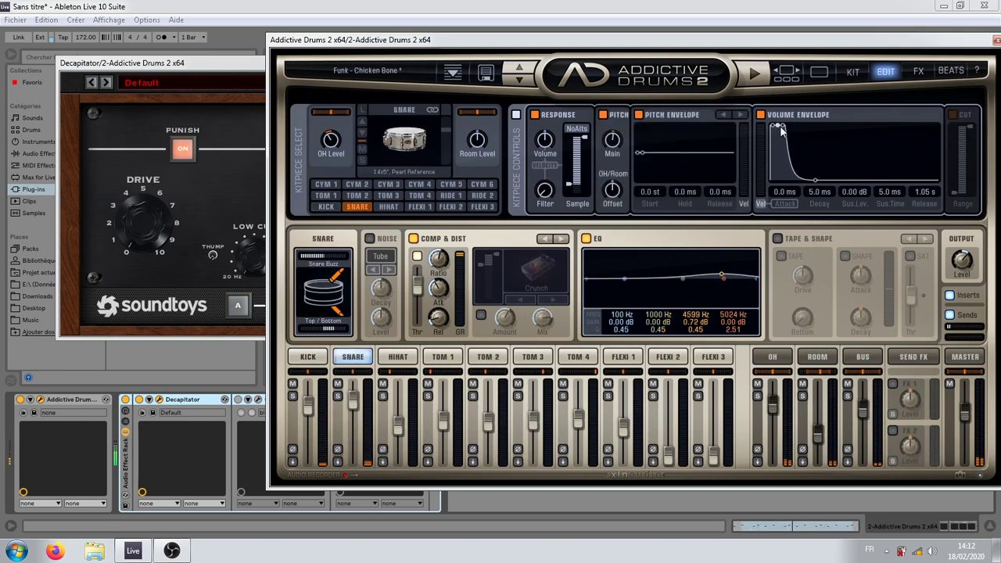
left_click_drag(781, 130, 794, 160)
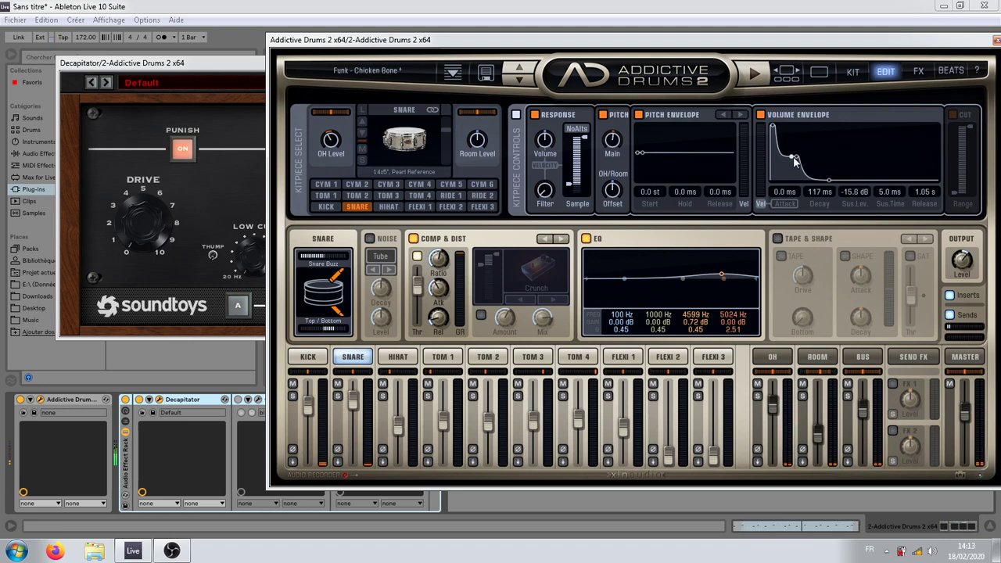
mouse_move(319, 335)
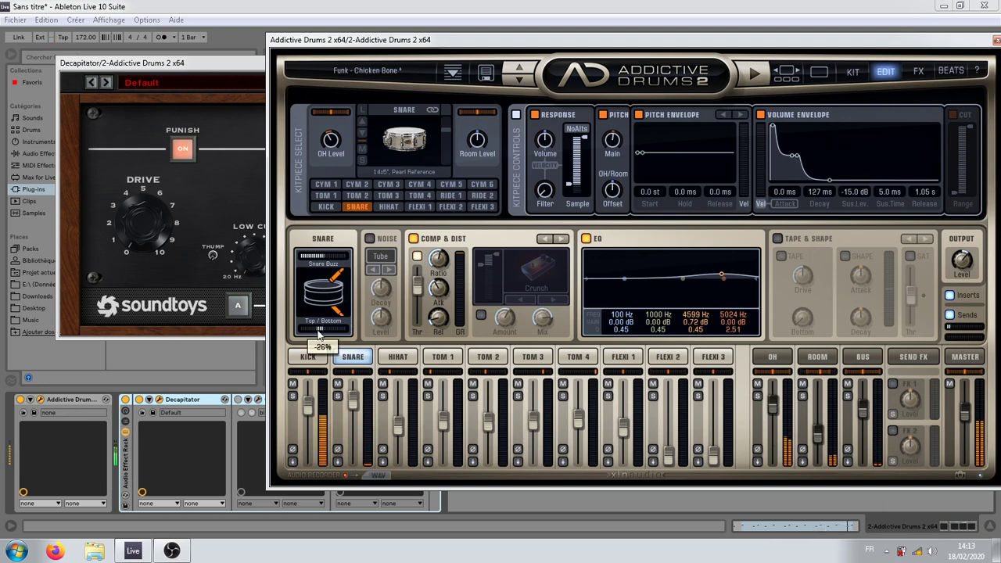
mouse_move(319, 334)
left_mouse_down()
mouse_move(274, 335)
mouse_move(327, 333)
left_mouse_up()
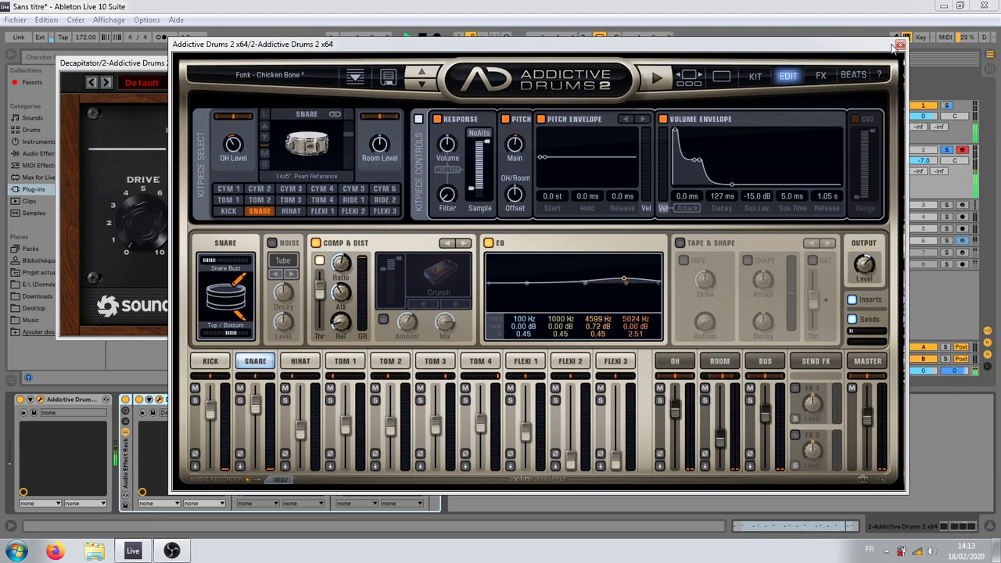
Step: Raise the Decapitator drive to about 2, and switch on and open iZotope Alloy 2
left_click(995, 40)
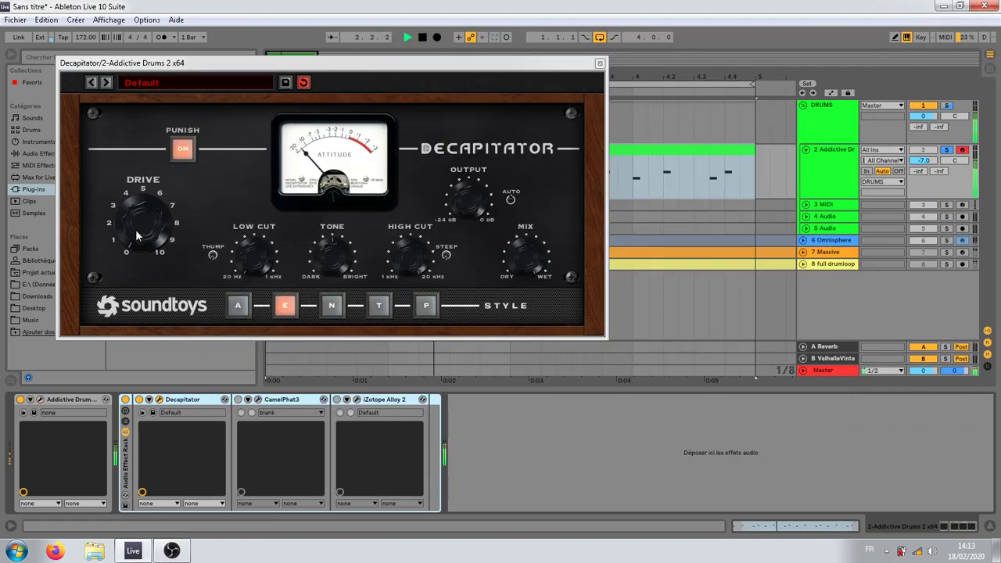
mouse_move(135, 229)
left_mouse_down()
mouse_move(141, 216)
mouse_move(146, 223)
left_mouse_up()
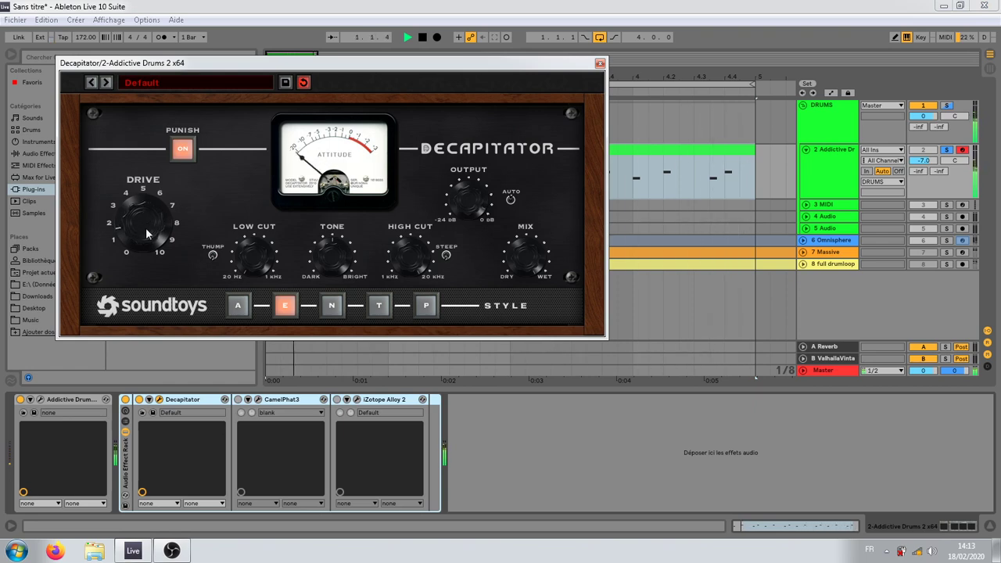
left_click(336, 401)
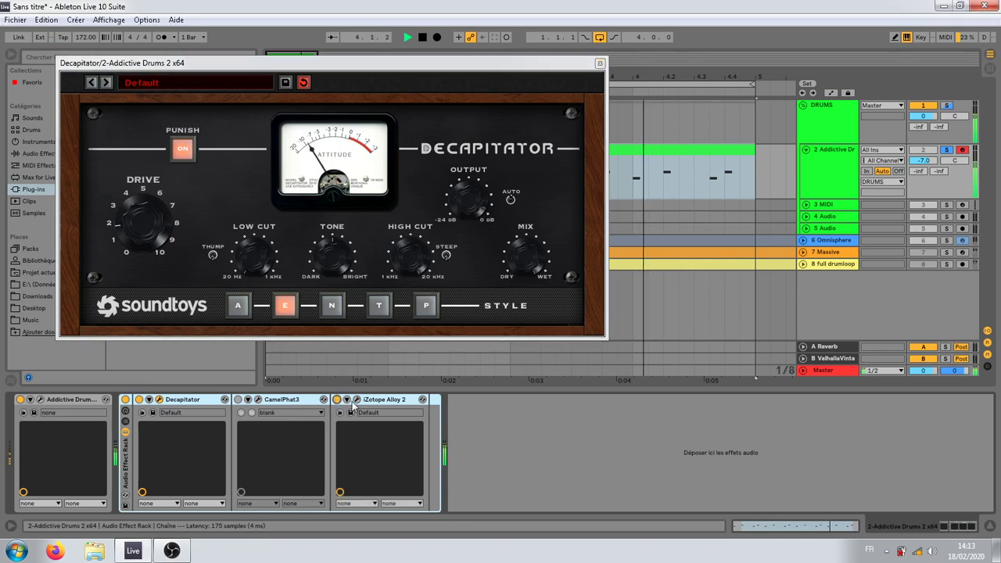
left_click(356, 400)
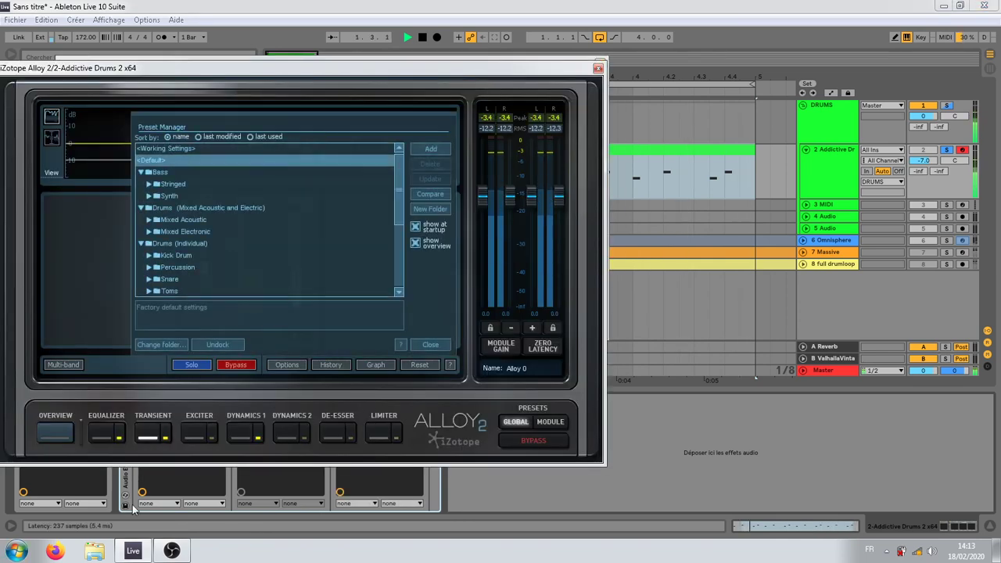
Step: Set the Alloy 2 transient sustain to -11.5 and keep its attack at 0.0
left_click(434, 344)
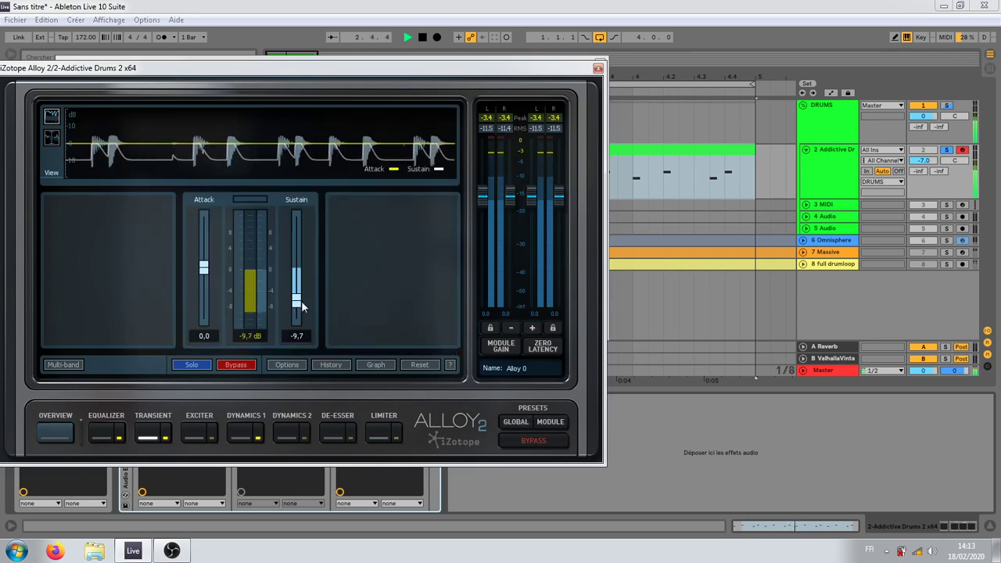
left_click_drag(297, 268, 297, 313)
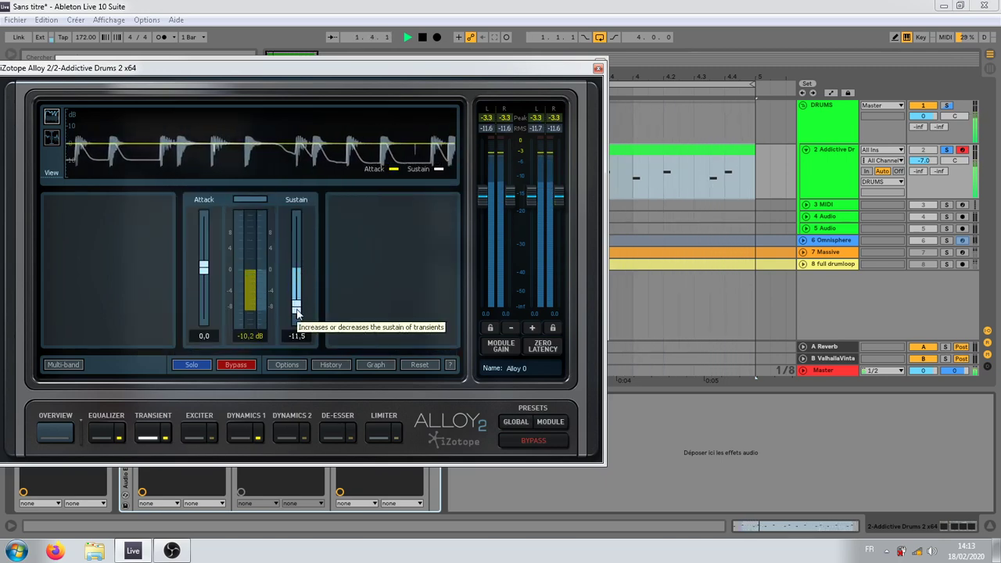
left_click_drag(202, 269, 205, 263)
left_click(205, 263, "ctrl")
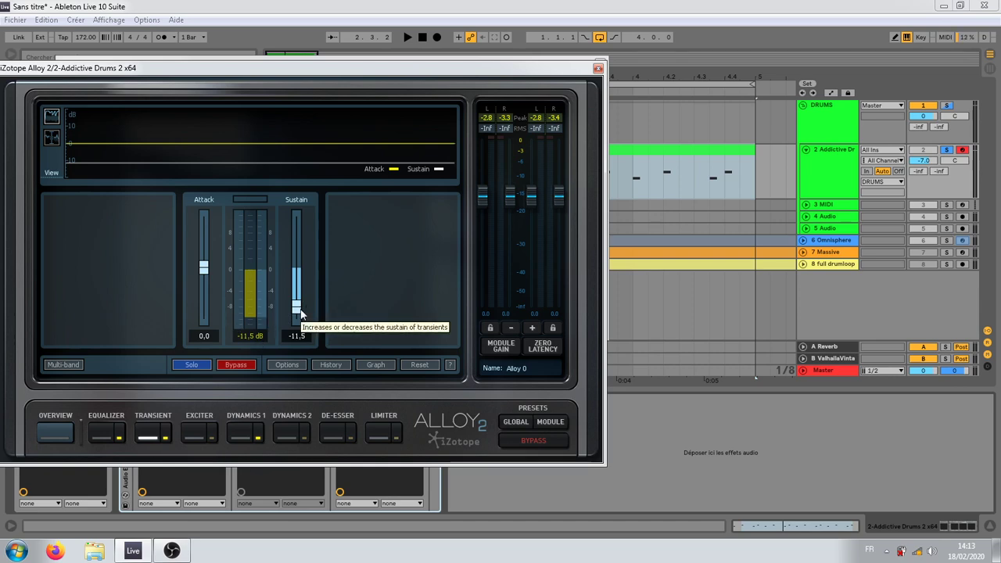
left_click(598, 68)
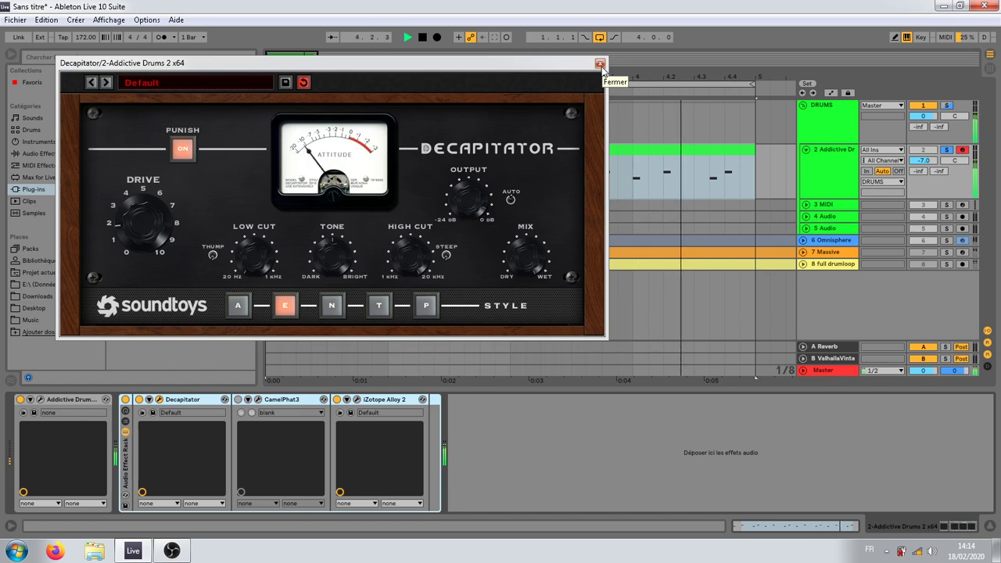
Step: Export the four-bar loop from the Master as a 24-bit WAV file into the tuto addictive drums folder
left_click(41, 400)
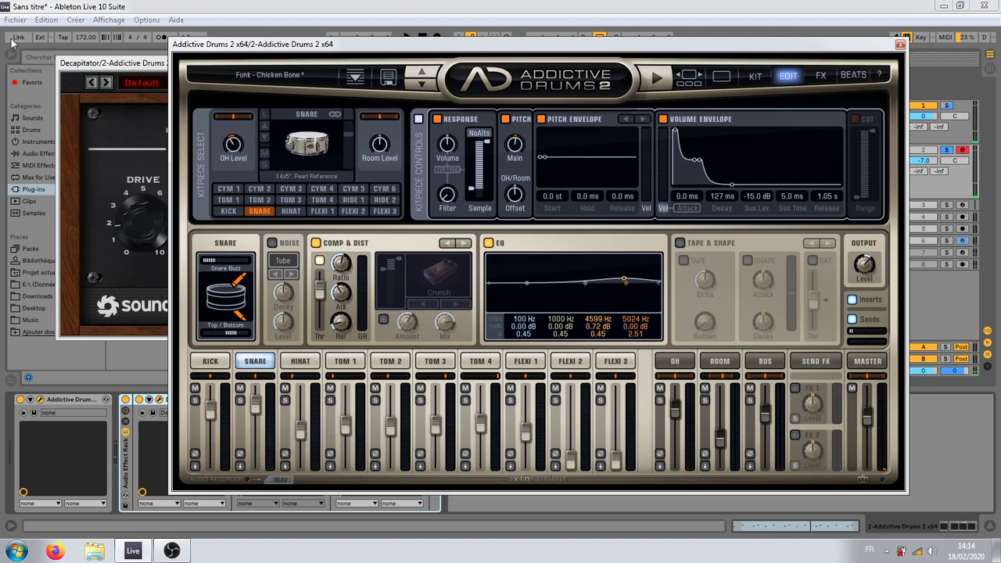
left_click_drag(889, 50, 922, 278)
left_click_drag(117, 62, 155, 225)
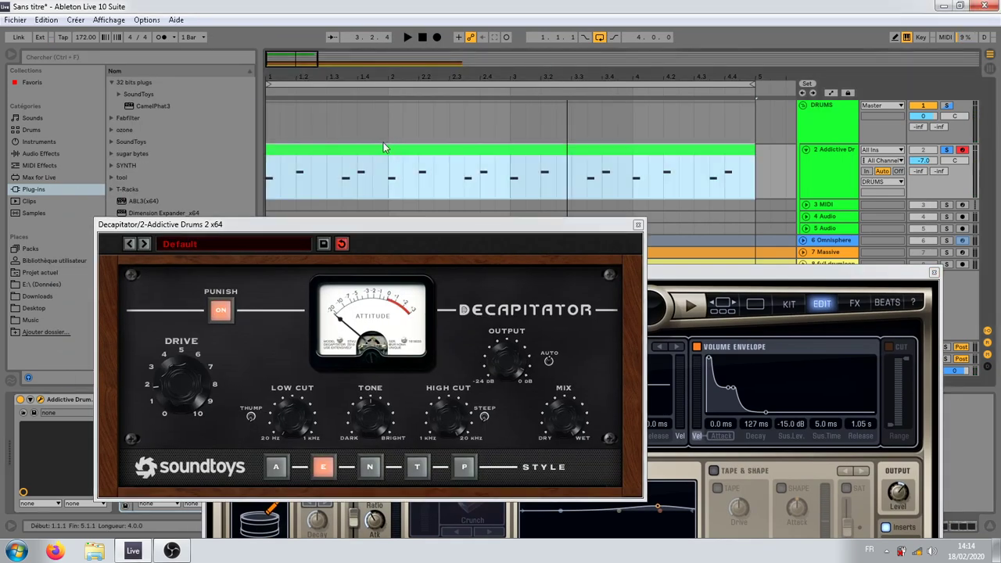
left_click(15, 20)
left_click(101, 193)
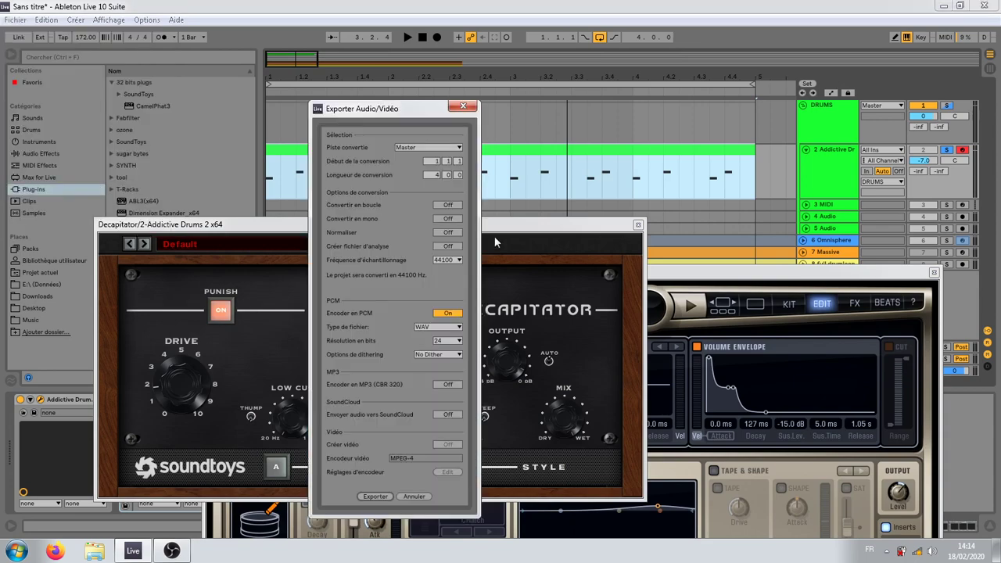
left_click(375, 496)
left_click(360, 470)
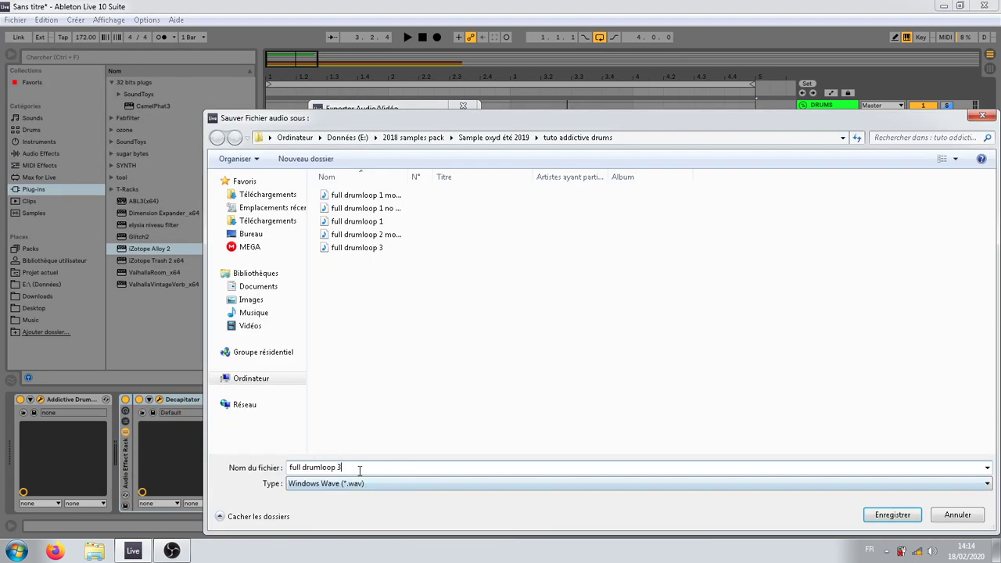
key("Return")
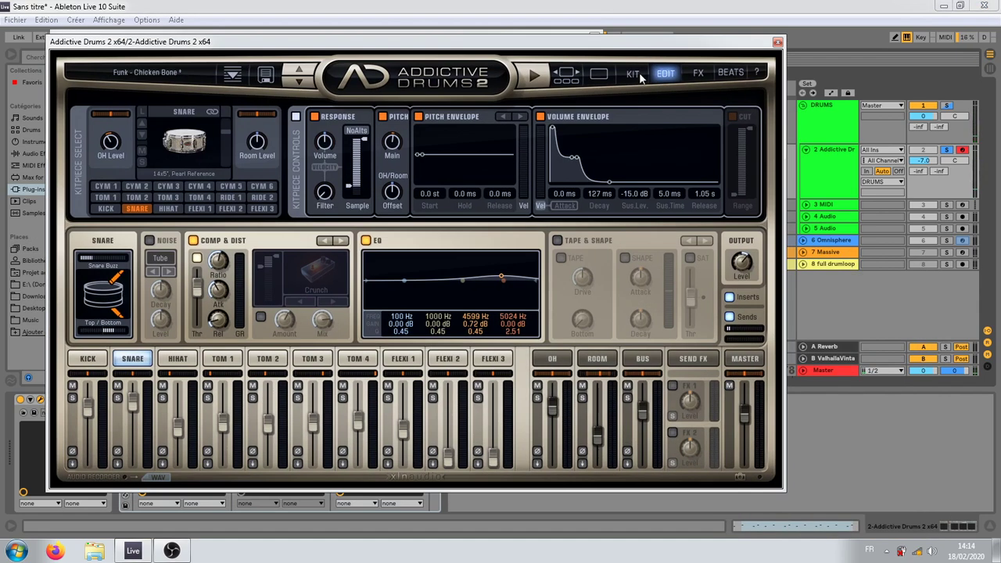
Step: Return Addictive Drums 2 to the Funk kit's preset page and reposition its window
left_click(633, 74)
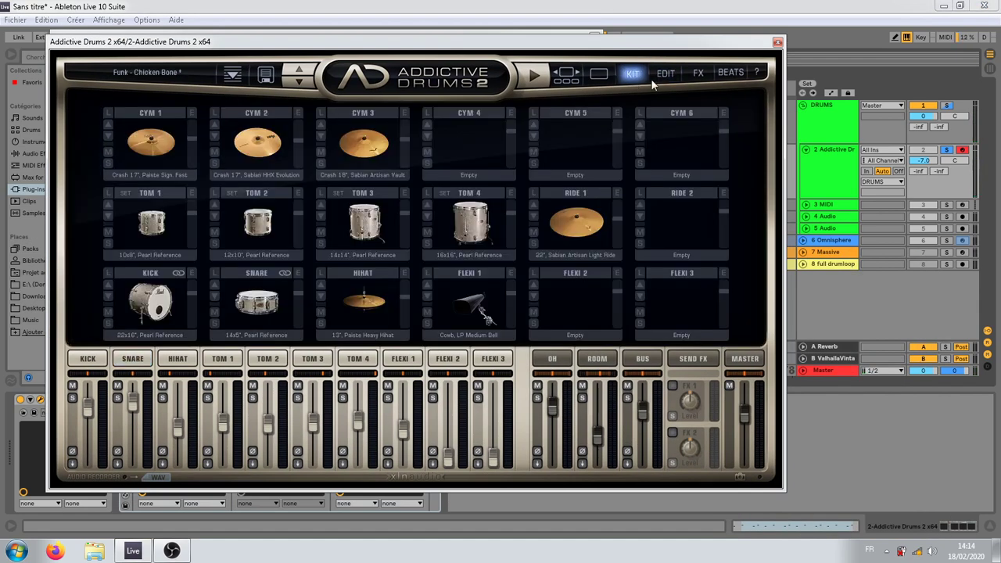
left_click(666, 73)
left_click(594, 77)
left_click(594, 76)
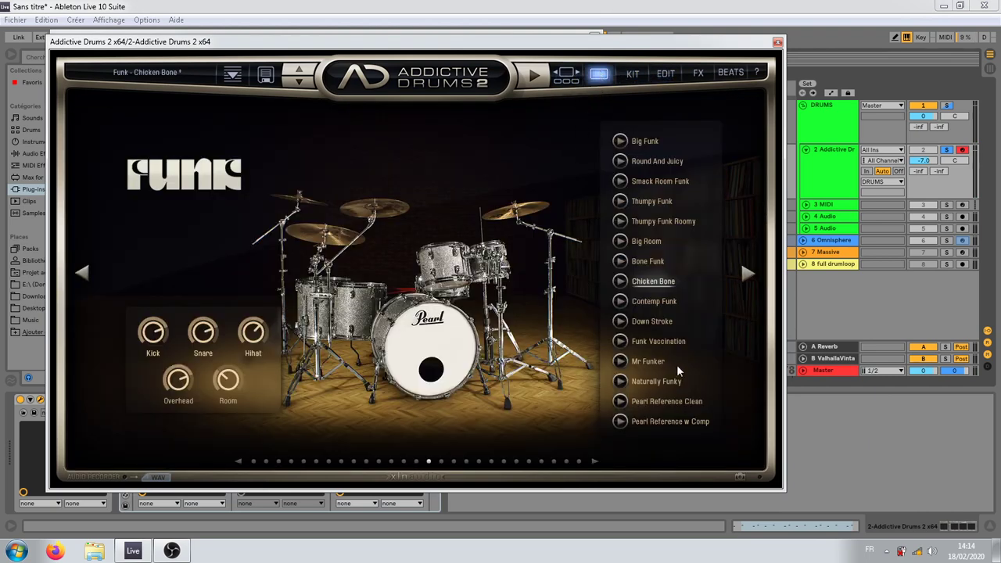
left_click_drag(636, 40, 743, 429)
left_click_drag(344, 429, 364, 53)
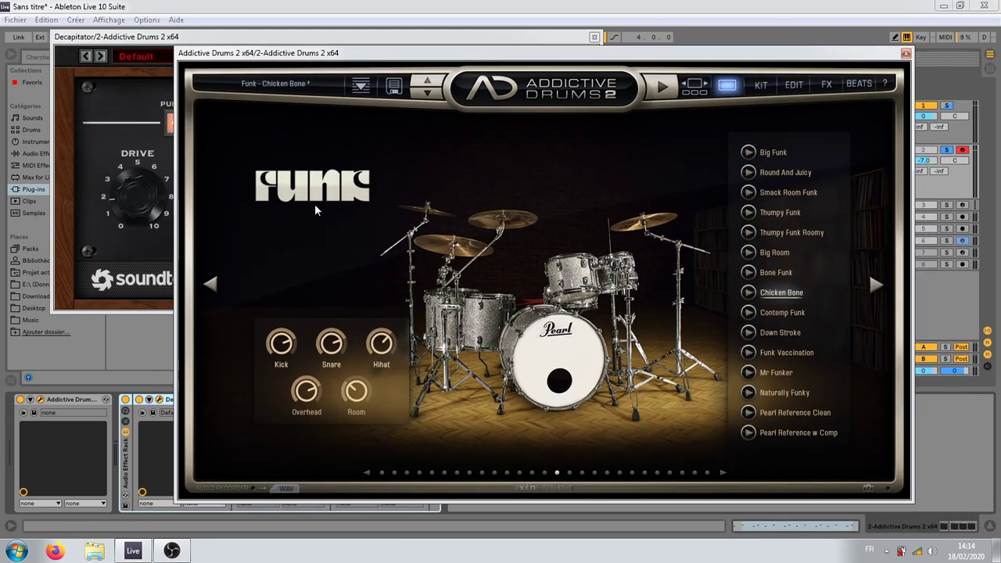
Step: Audition the Funk presets Contemp Funk, Down Stroke and Funk Vaccination, plus Roomy Attack and Funky Metallic on the second Funk page
left_click(779, 313)
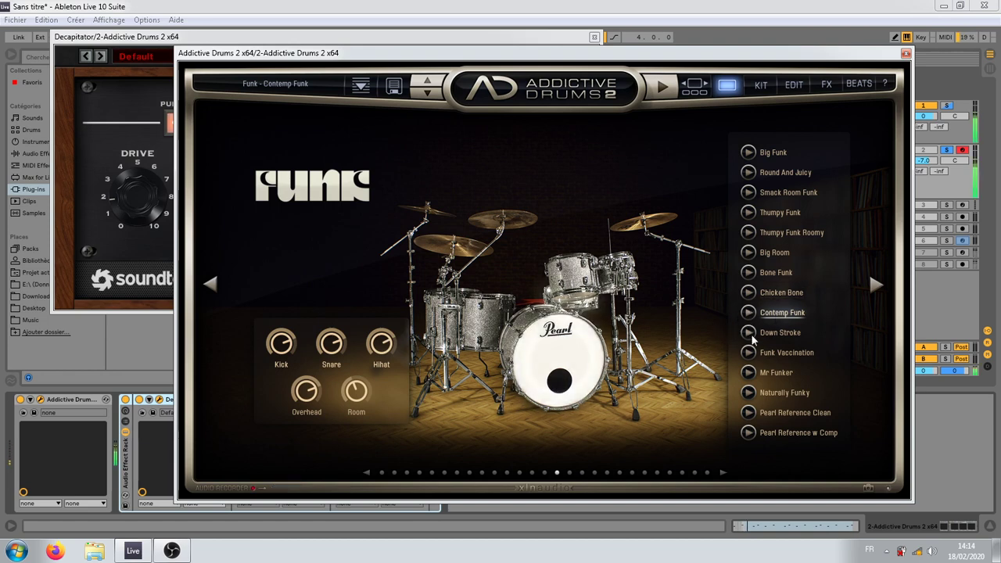
left_click(771, 335)
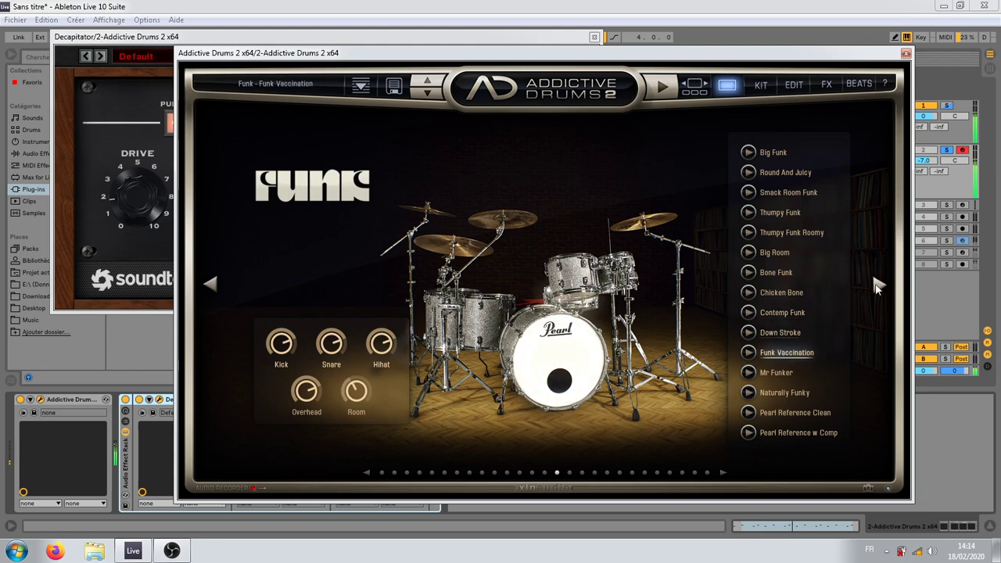
left_click(875, 285)
left_click(301, 213)
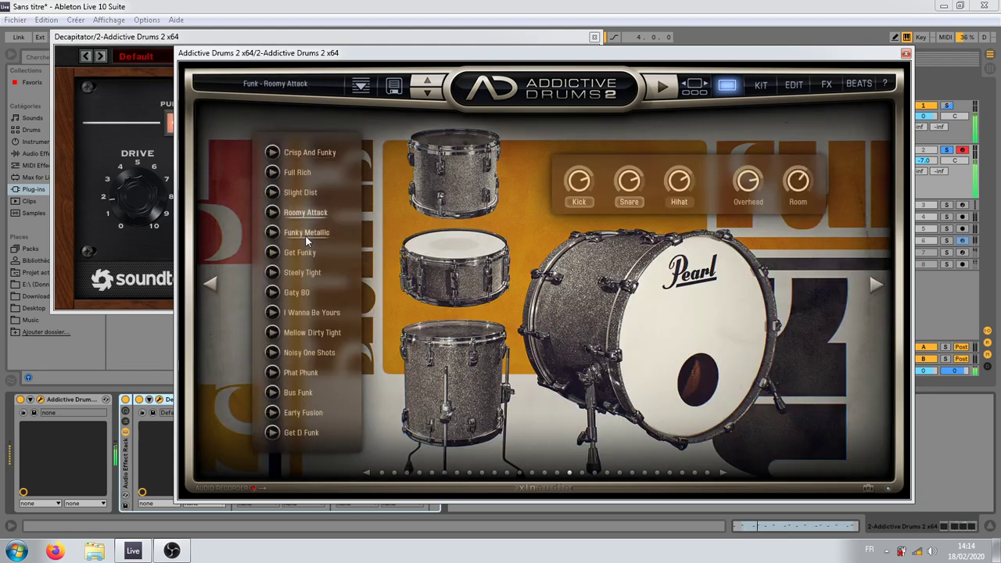
left_click(305, 233)
left_click(305, 213)
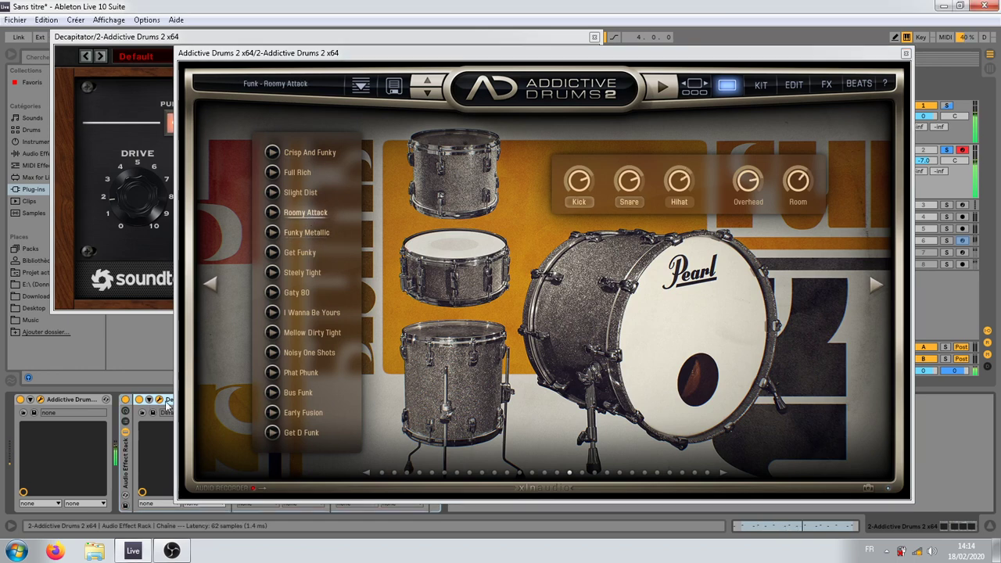
Step: Switch the Decapitator to style A and compare the sound with Punish off and on, leaving Punish on
left_click(164, 195)
left_click(177, 122)
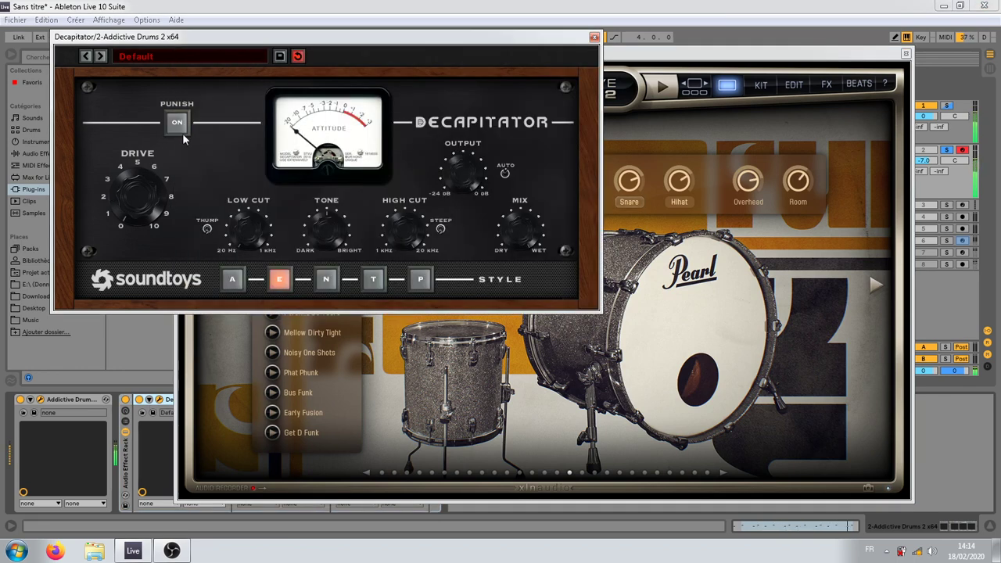
left_click(232, 279)
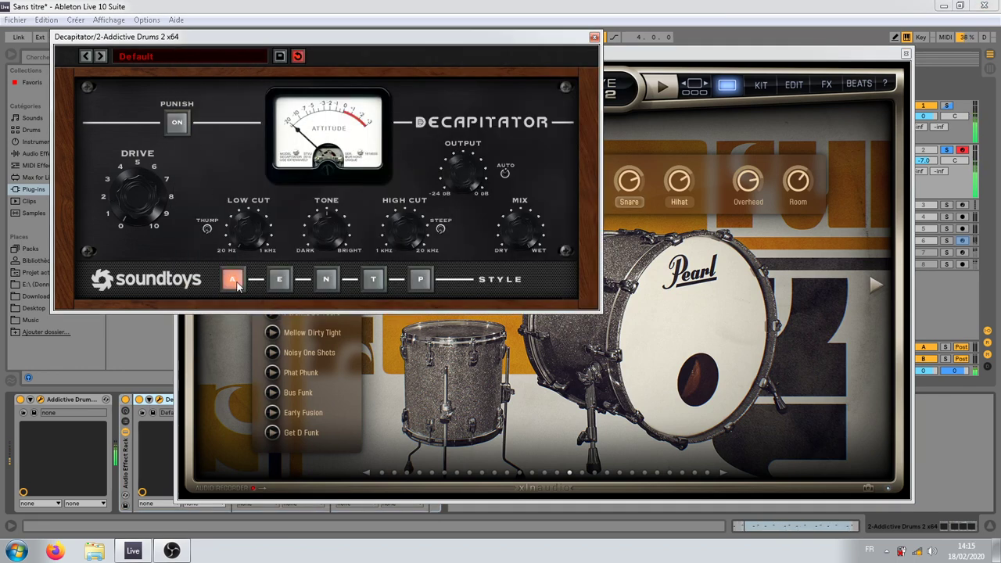
left_click(177, 122)
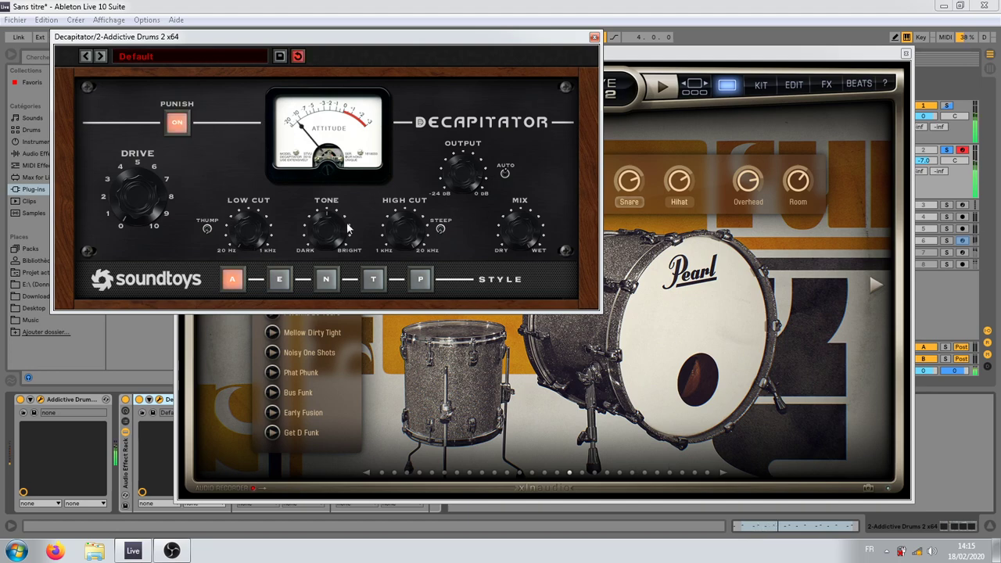
Step: Audition the Funk presets Funky Metallic, Get Funky, Steely Tight and Gaty 80, and load I Wanna Be Yours
left_click(614, 61)
left_click_drag(400, 55, 556, 23)
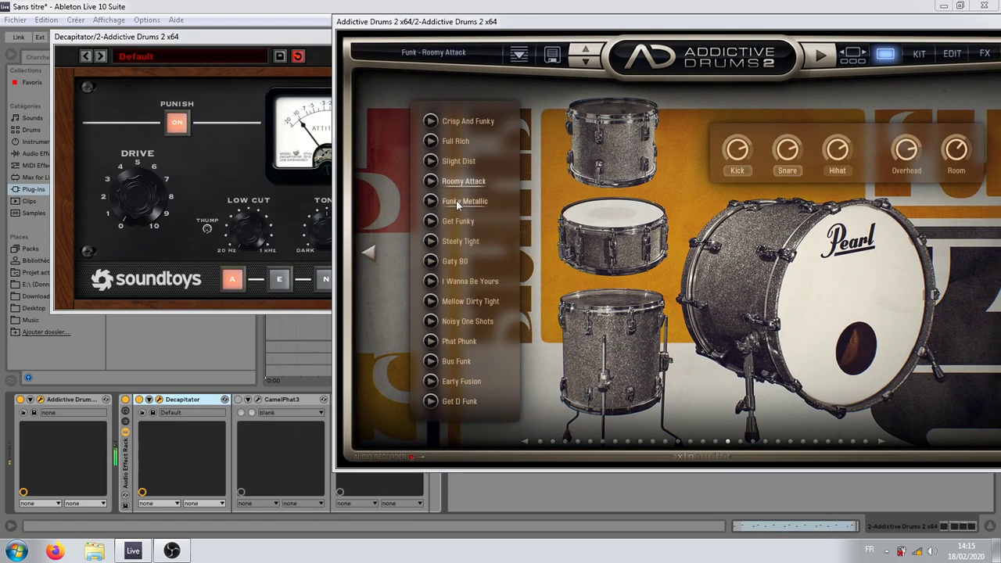
left_click(463, 202)
left_click(460, 221)
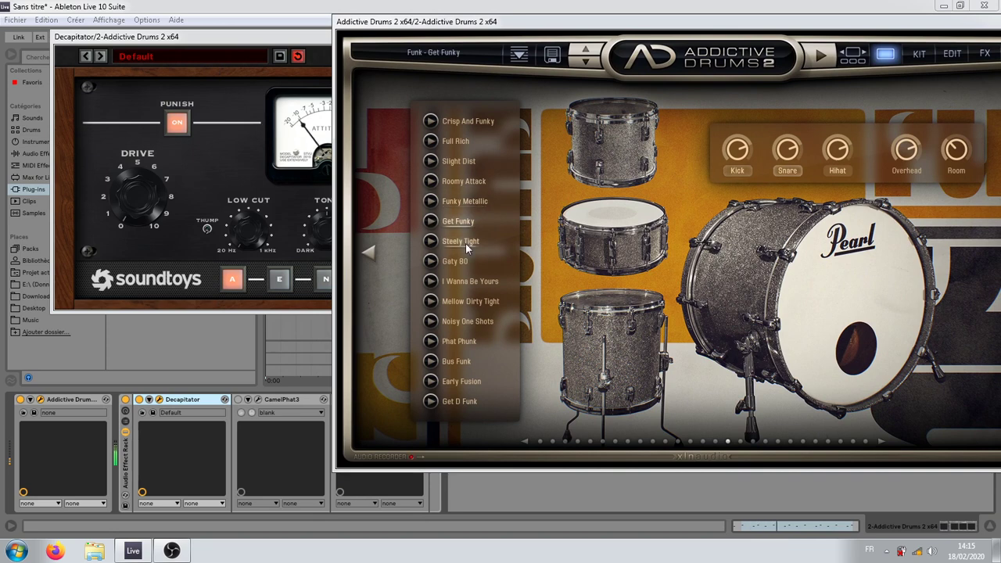
left_click(465, 243)
left_click(457, 263)
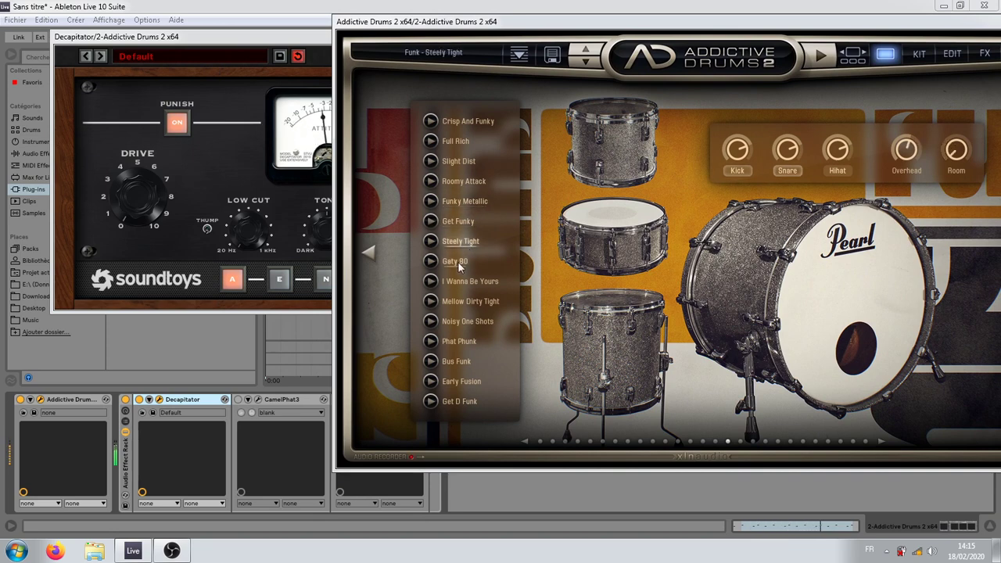
left_click(470, 282)
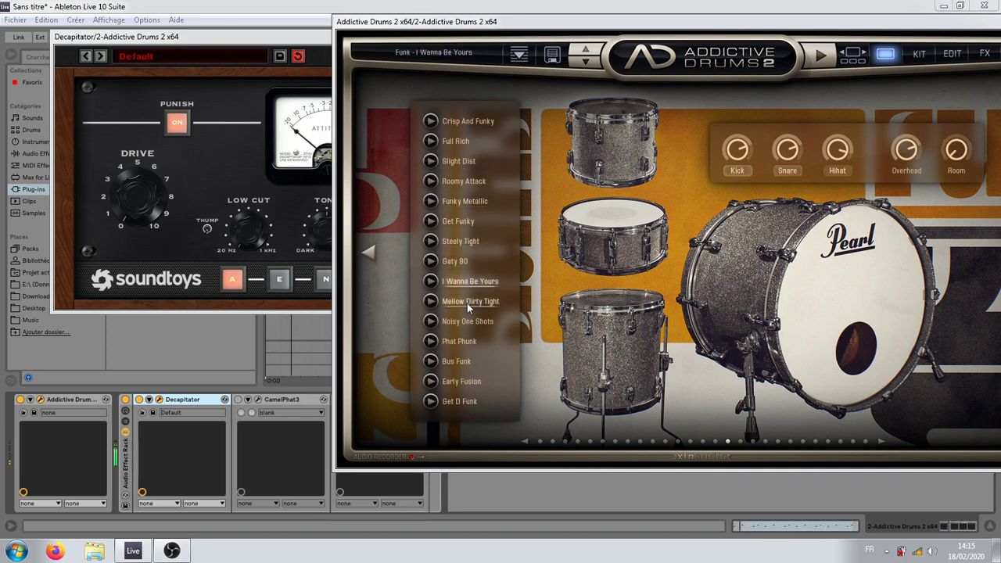
Step: Show the kit pieces of I Wanna Be Yours and switch off send effects FX 1 and FX 2
left_click_drag(931, 21, 750, 12)
left_click(741, 46)
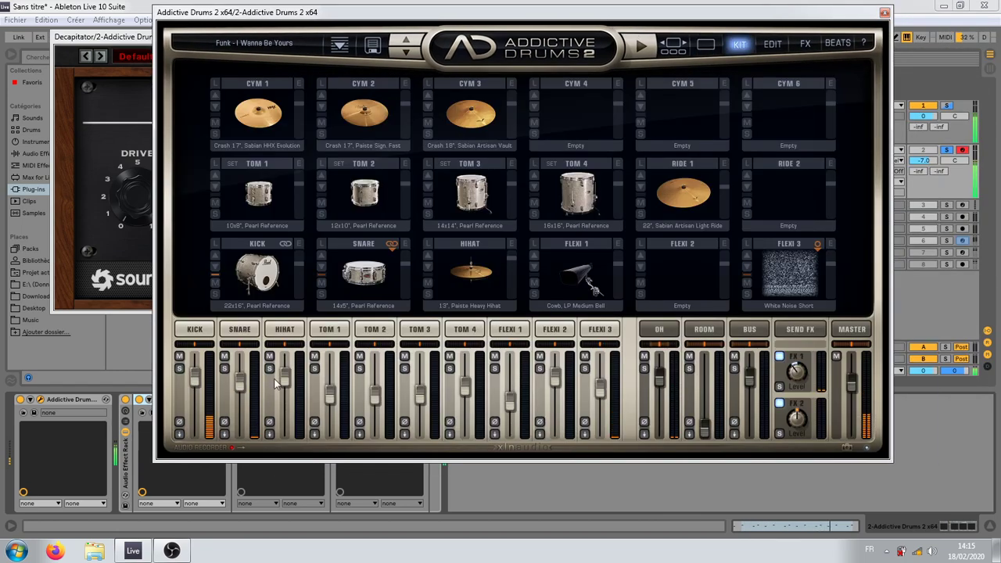
left_click(780, 357)
left_click(779, 404)
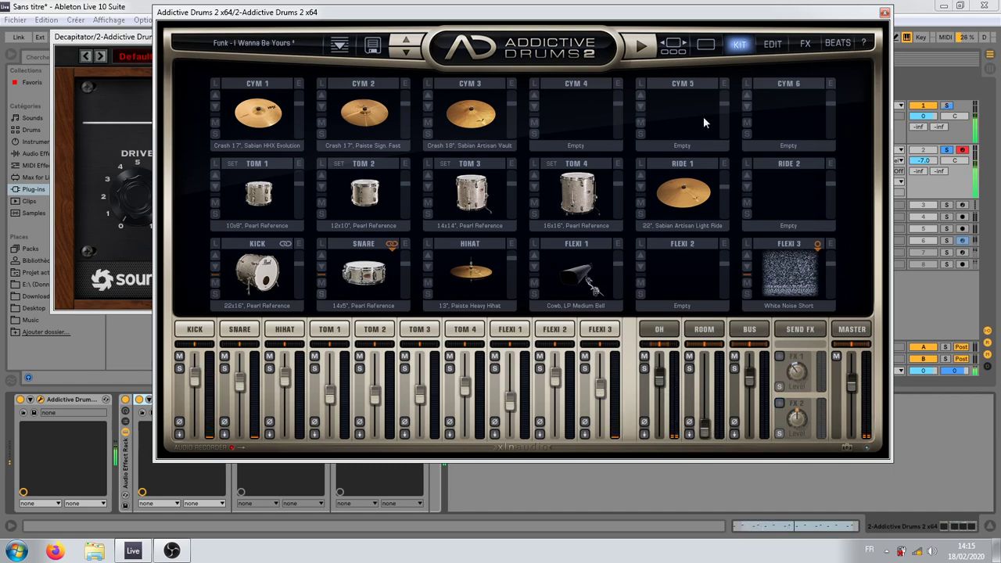
Step: Open the kick's edit settings and compare its sound with Tape & Shape off and on, nudging the kick channel level
left_click(769, 47)
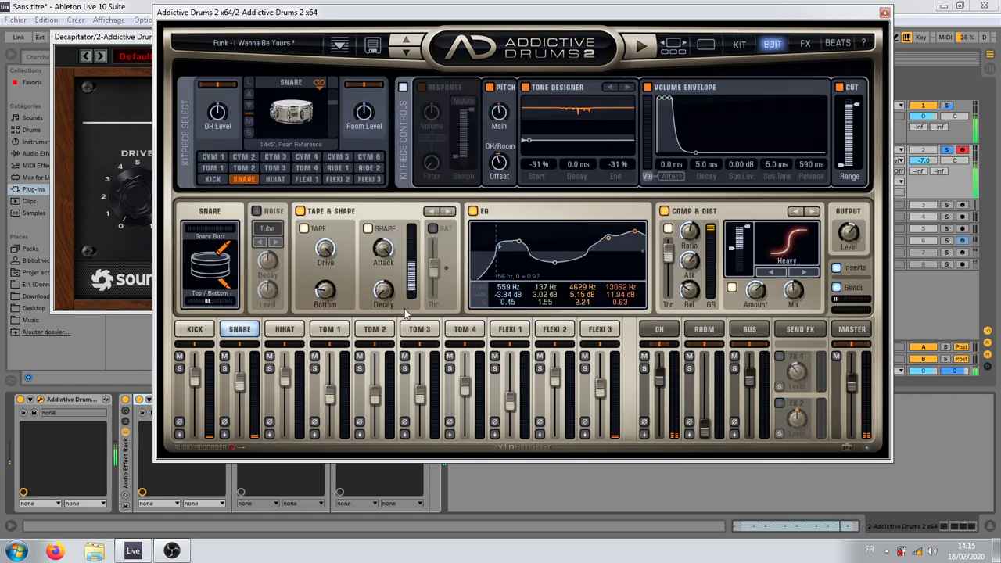
mouse_move(666, 99)
left_mouse_down()
mouse_move(681, 130)
mouse_move(665, 98)
left_mouse_up()
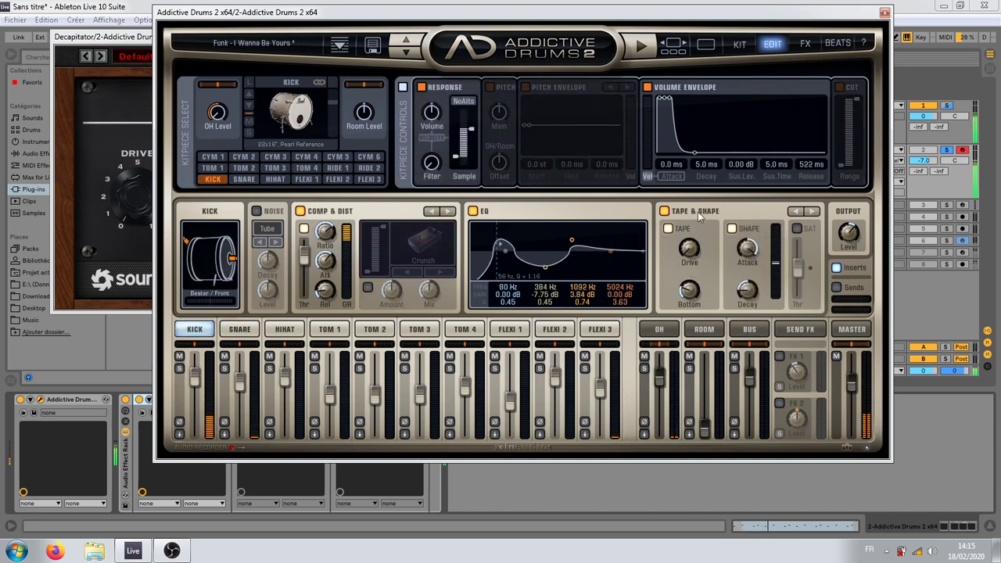
left_click(665, 212)
left_click(665, 212)
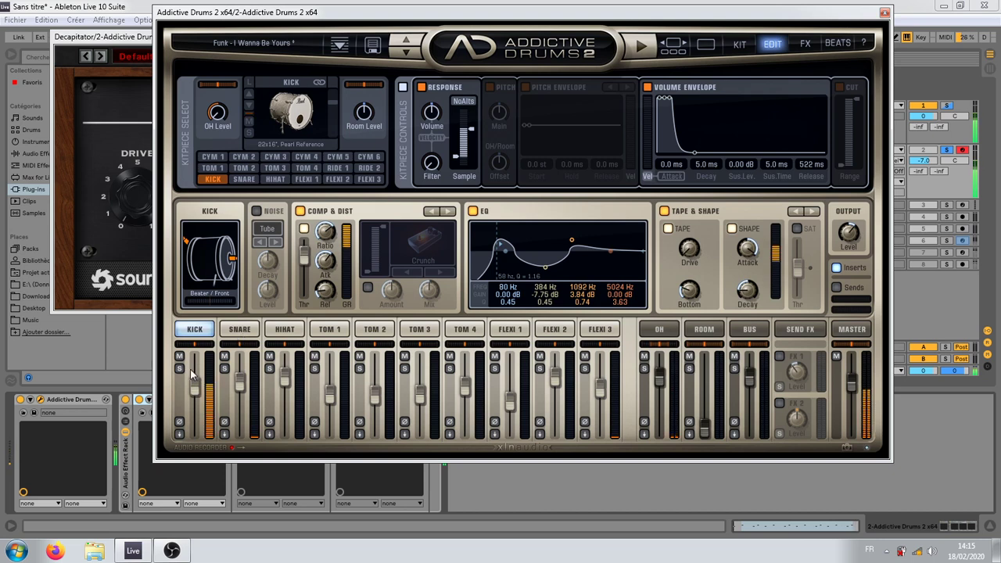
left_click_drag(200, 384, 202, 389)
Step: Compare the snare's sound with Comp & Dist and with Tape & Shape switched off and on
left_click(239, 330)
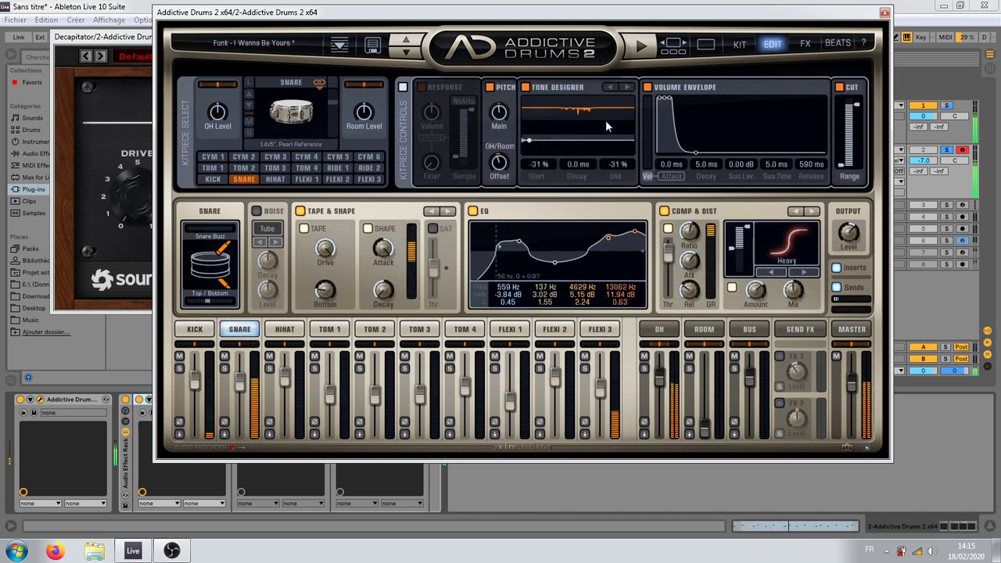
left_click(664, 211)
left_click(665, 211)
left_click(300, 211)
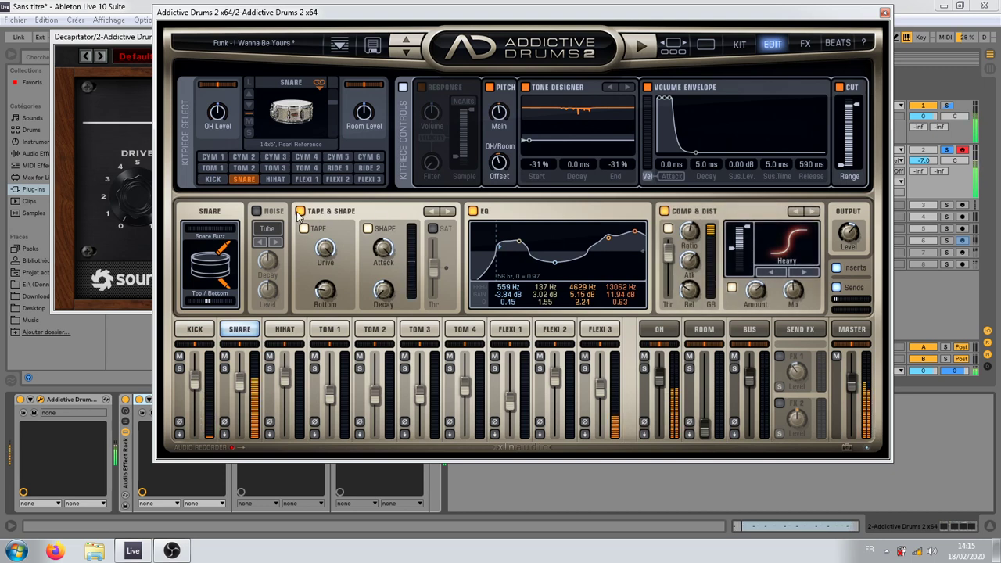
left_click(300, 212)
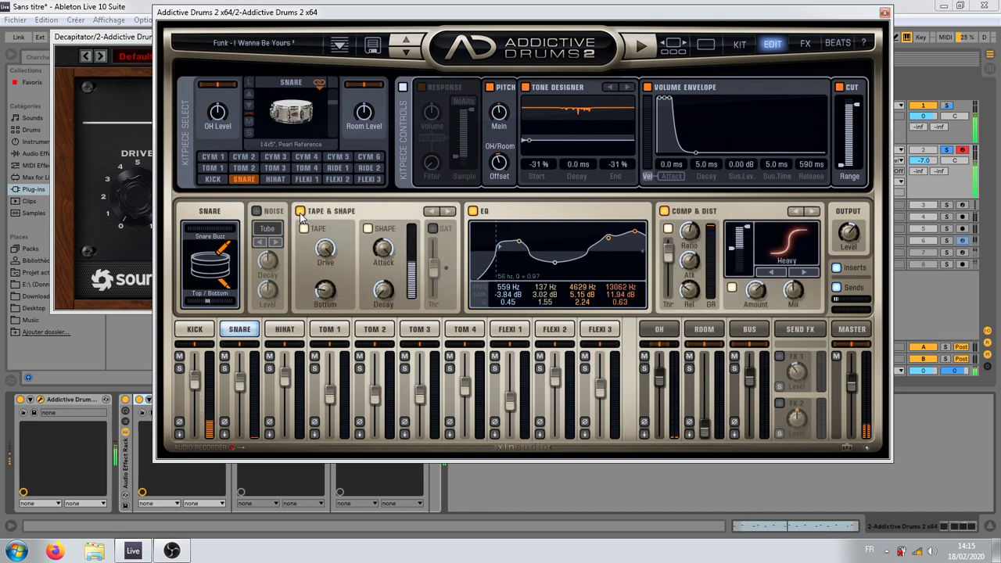
Step: Lower the snare EQ's two high bands to about 0.55 dB at 4985 Hz and 1.43 dB at 13388 Hz
left_click(884, 12)
left_click(40, 399)
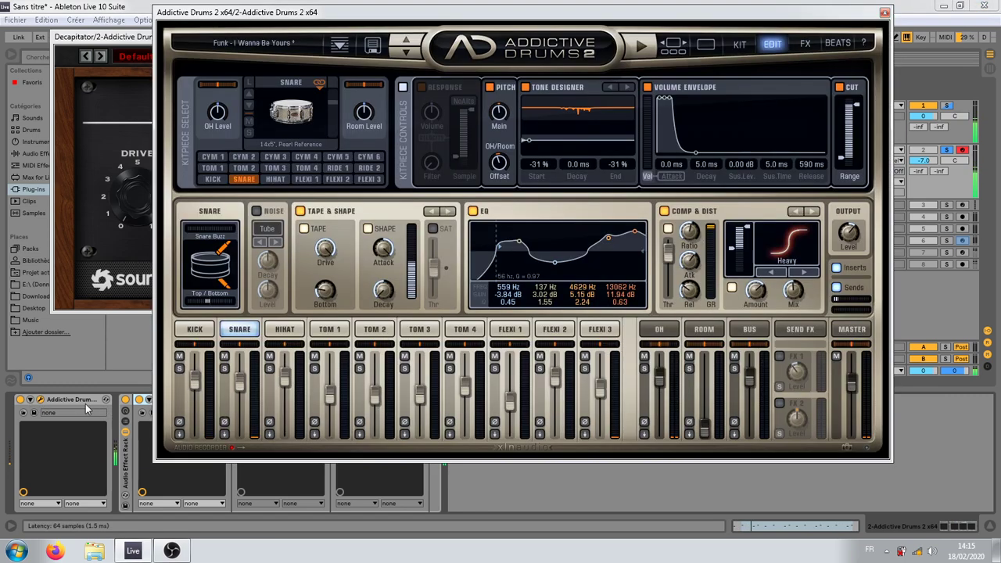
mouse_move(612, 240)
left_mouse_down()
mouse_move(636, 242)
mouse_move(612, 248)
left_mouse_up()
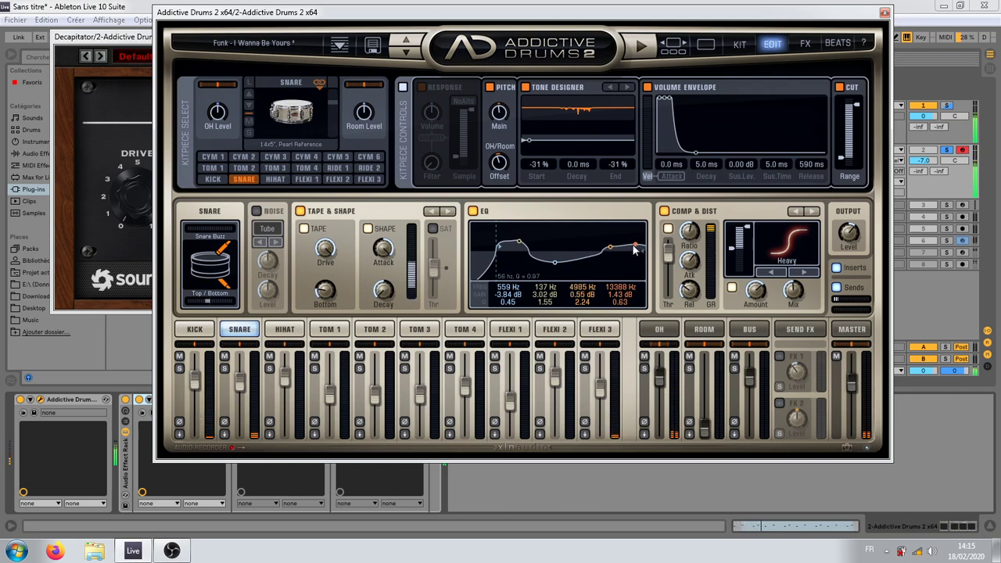
Step: Switch on iZotope Alloy 2 in the effect rack, close its window and reopen the Addictive Drums 2 instrument
left_click(885, 13)
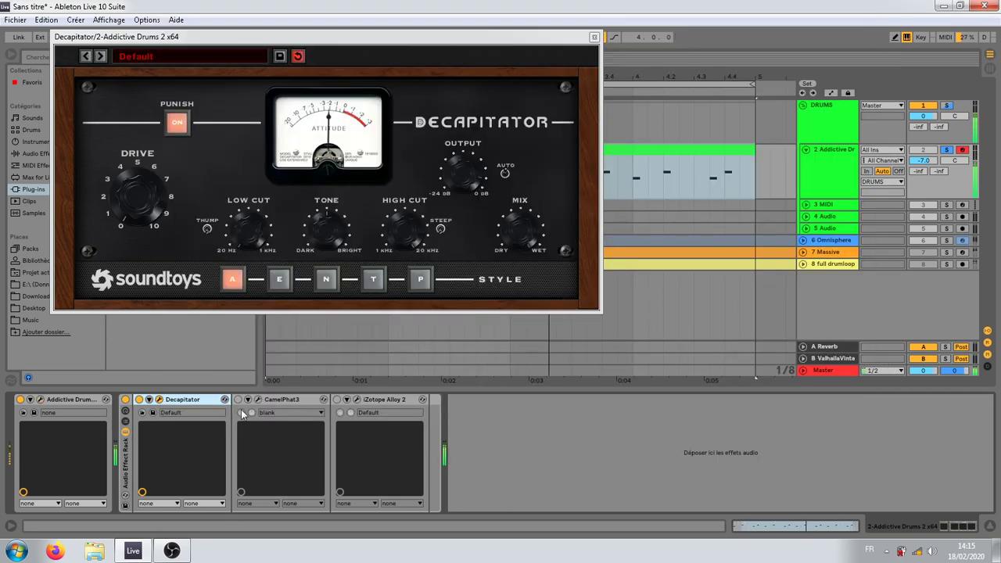
left_click(129, 170)
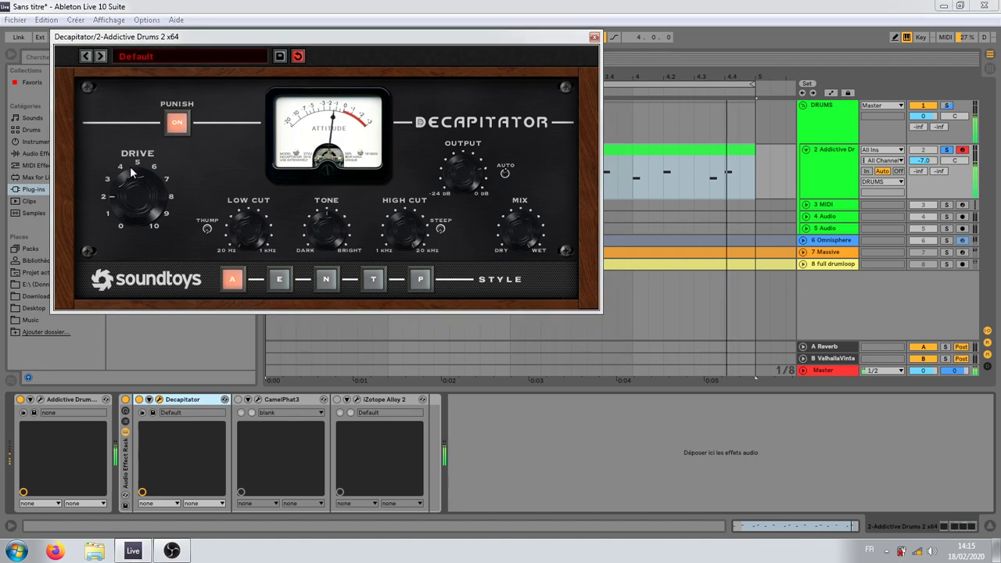
left_click(357, 400)
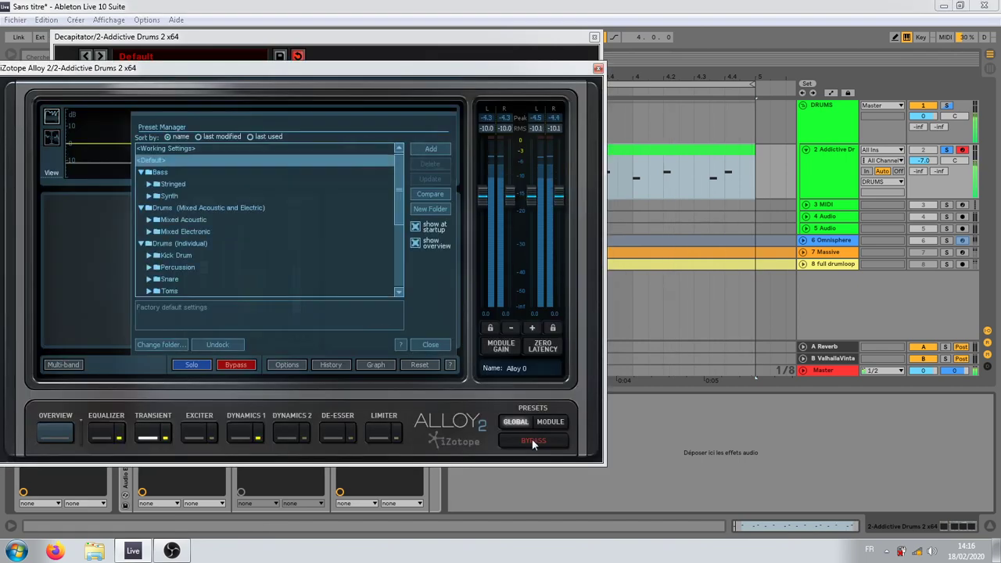
left_click(596, 69)
left_click(40, 401)
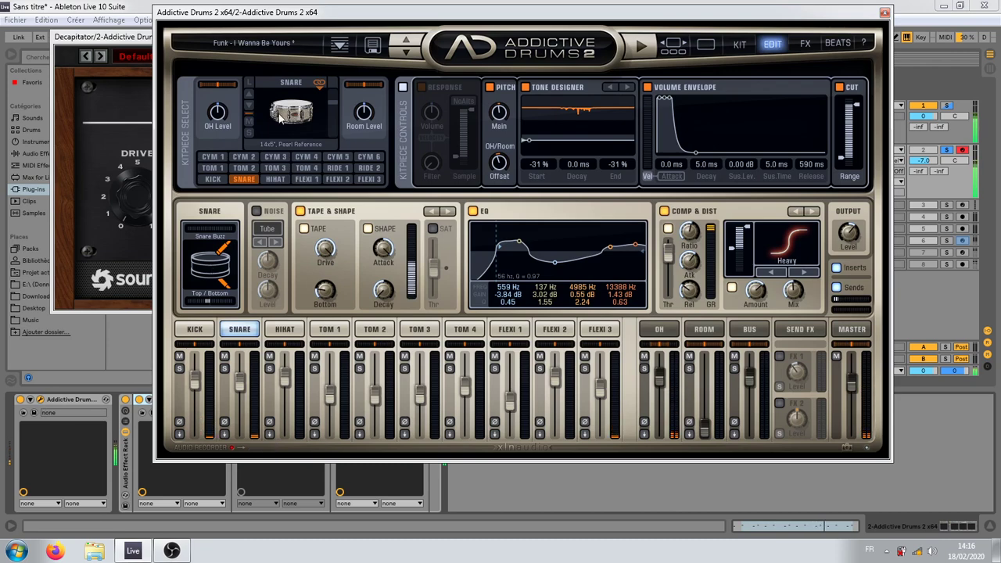
Step: Try the Sonor Phonic drum as the kick
left_click(213, 179)
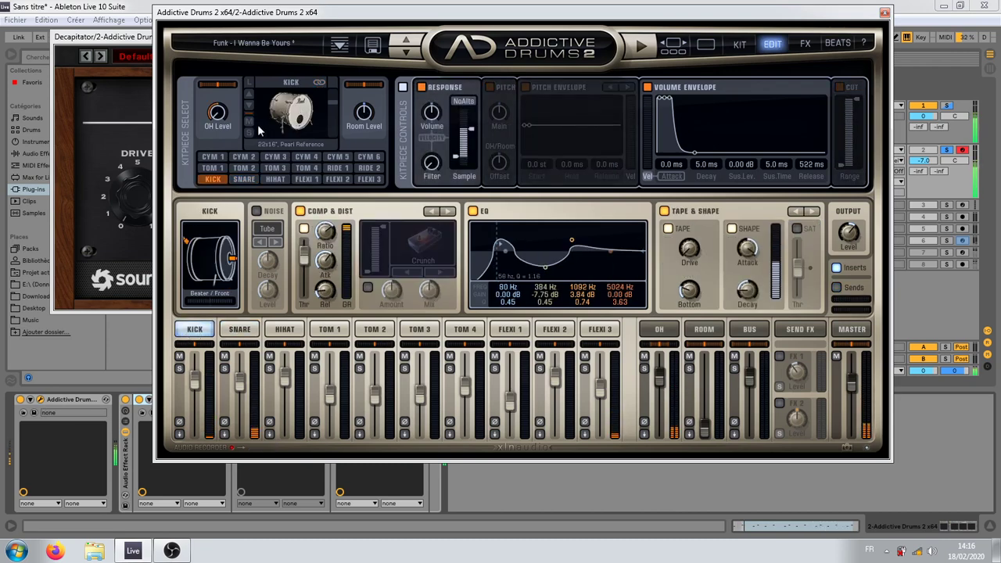
left_click(288, 144)
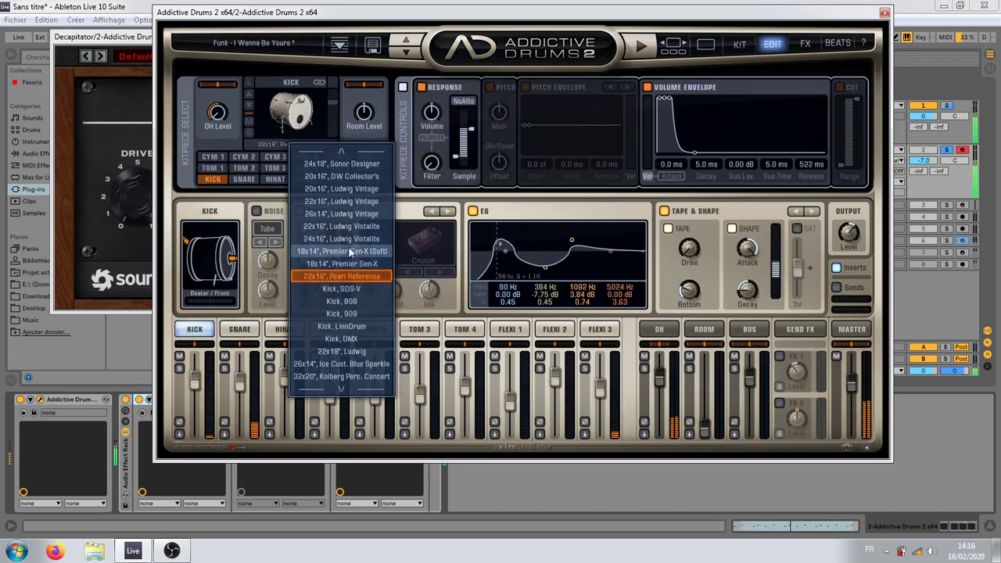
scroll(342, 329, "down", 3)
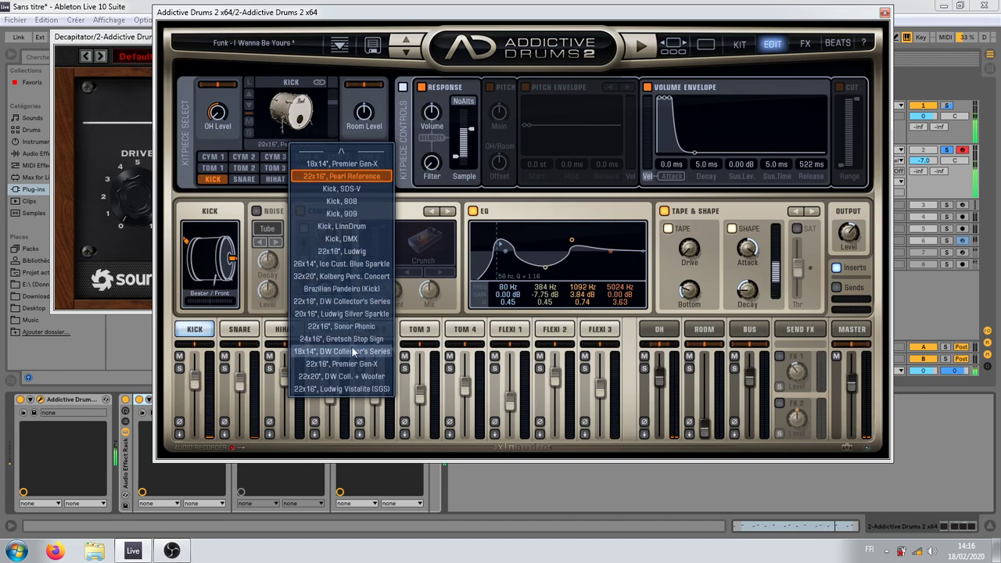
left_click(357, 326)
left_click(338, 157)
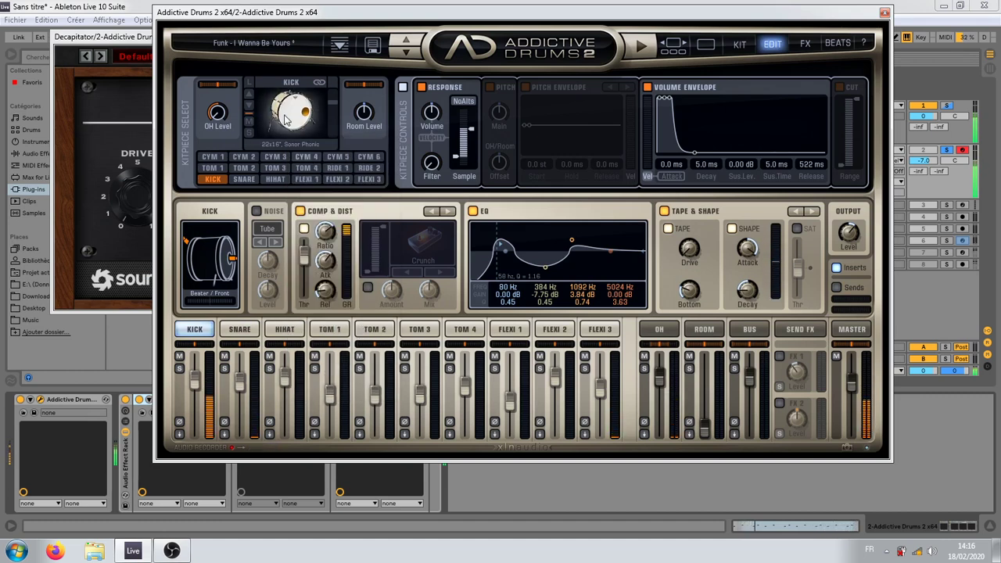
Step: Set the kick drum back to the 22x16" Pearl Reference
left_click(288, 144)
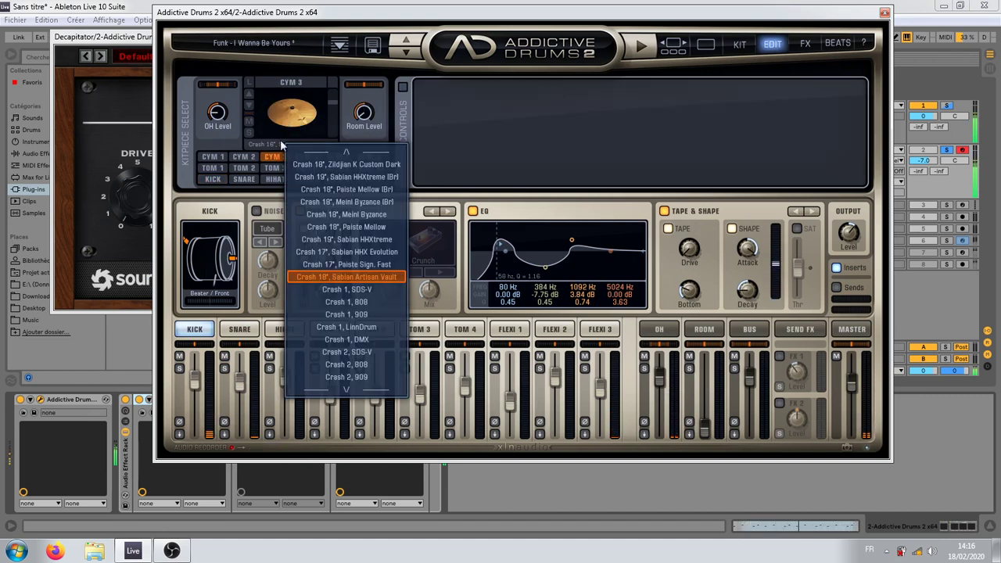
left_click(212, 180)
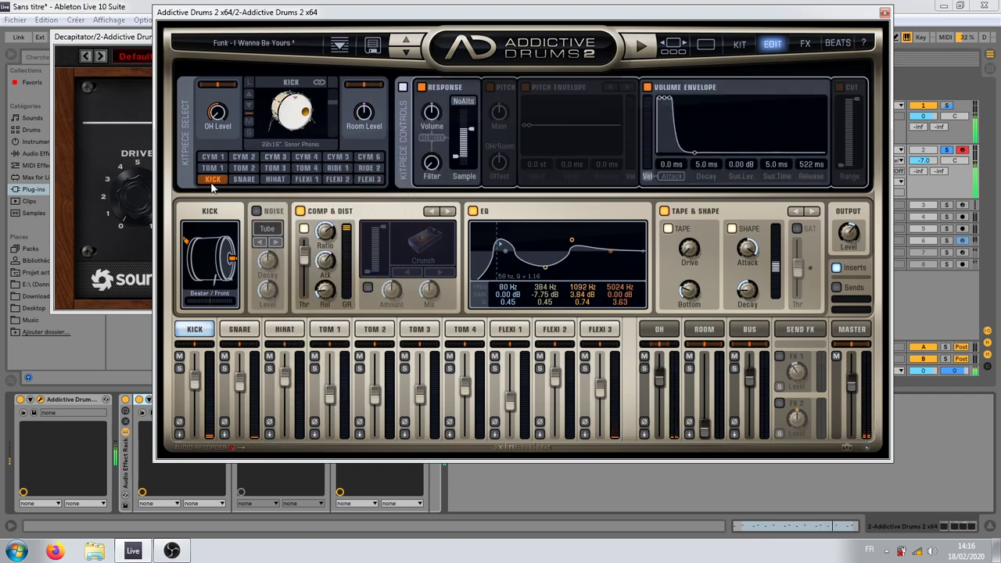
left_click(295, 146)
scroll(348, 235, "up", 5)
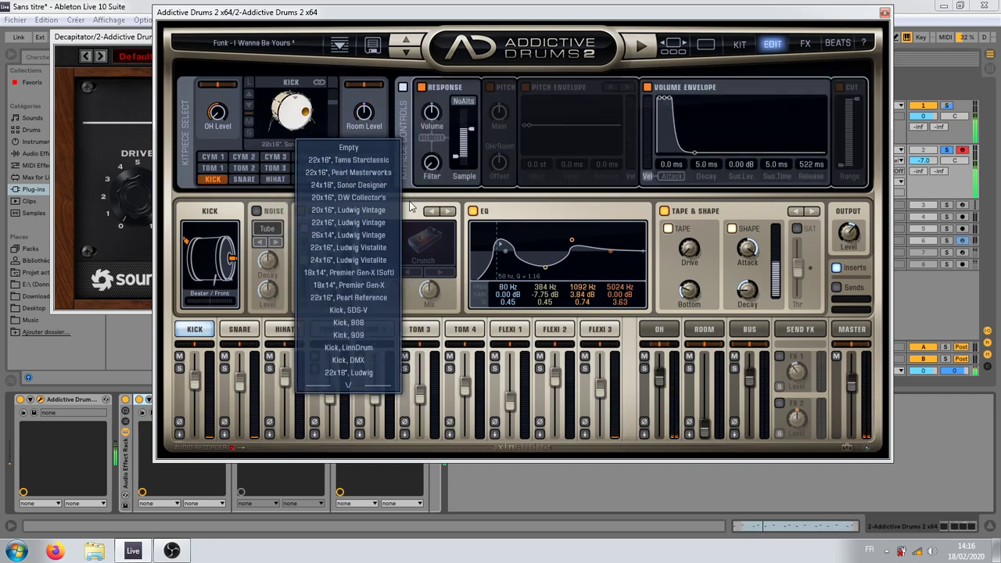
left_click(369, 301)
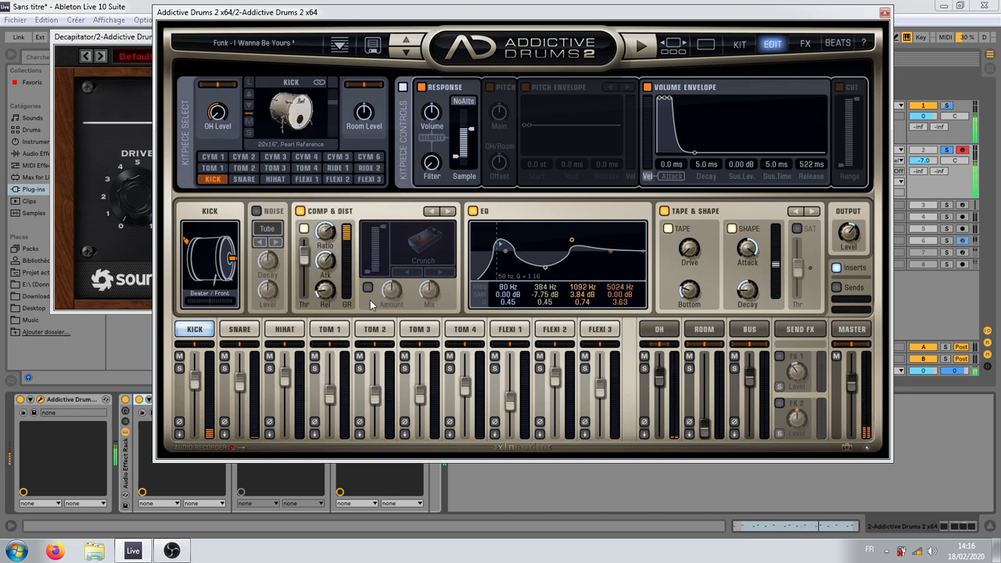
Step: Swap the kick for Kick, SDS-V and raise its overhead level
left_click(248, 105)
mouse_move(218, 114)
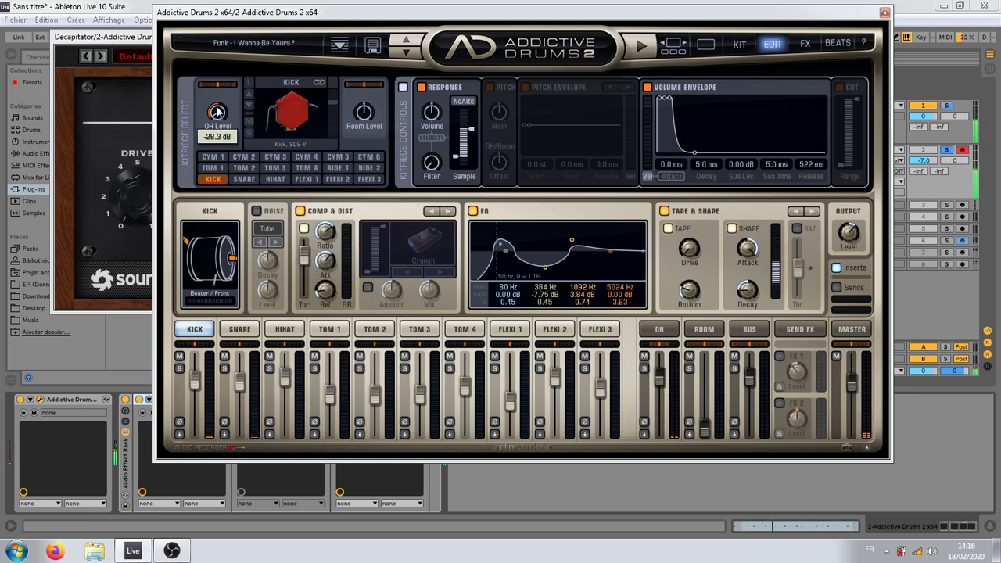
left_click_drag(218, 112, 225, 81)
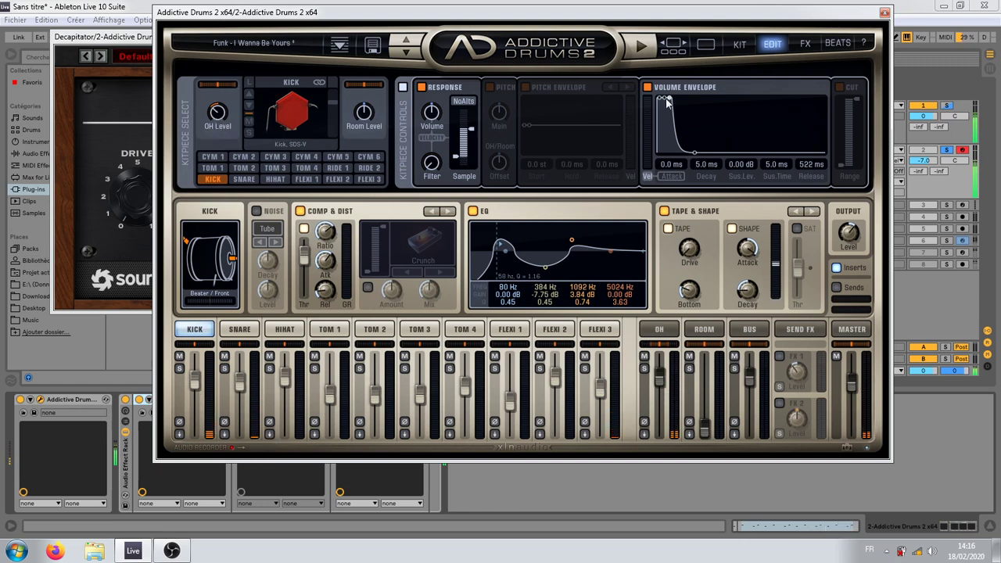
Step: Try a 13.0 ms decay and -4.45 dB sustain level in the kick's volume envelope, bypass the envelope and test-mute the kick
mouse_move(667, 99)
left_mouse_down()
mouse_move(679, 134)
mouse_move(667, 111)
left_mouse_up()
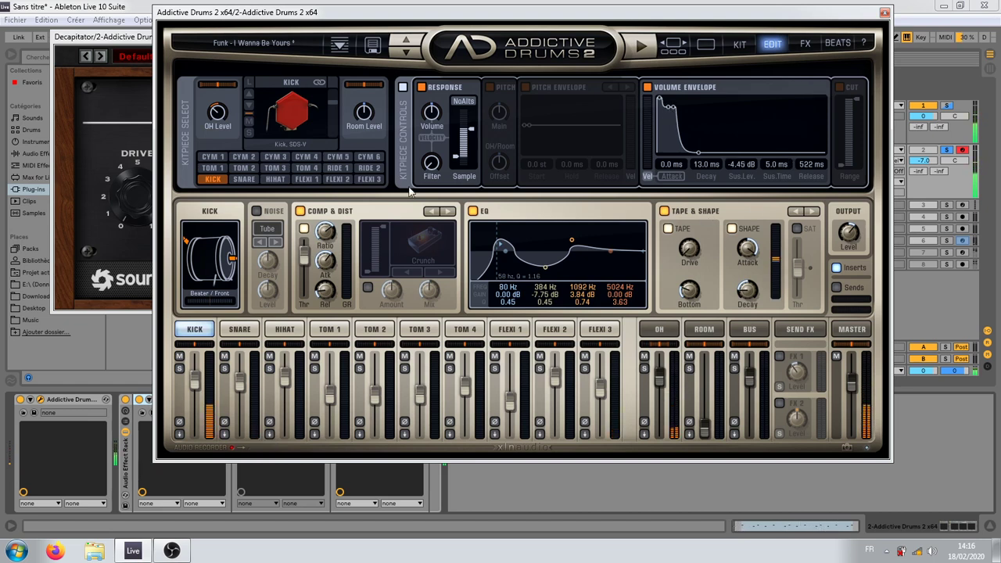
left_click(646, 89)
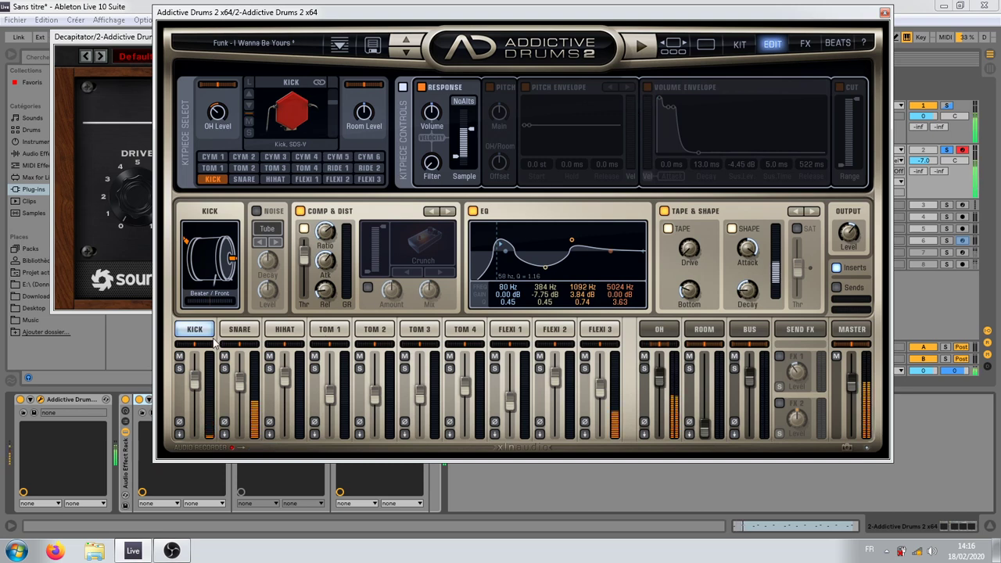
left_click(179, 357)
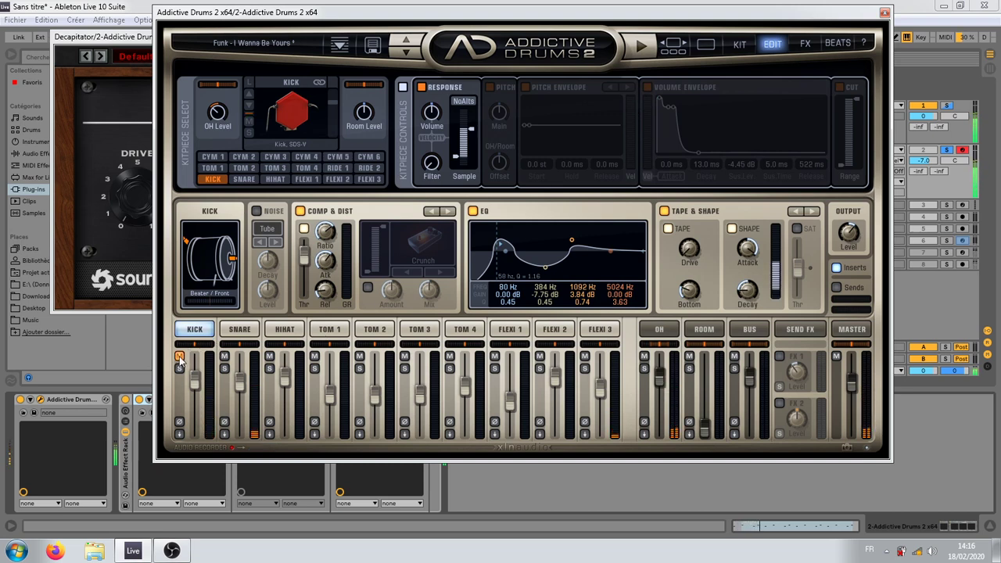
left_click(249, 122)
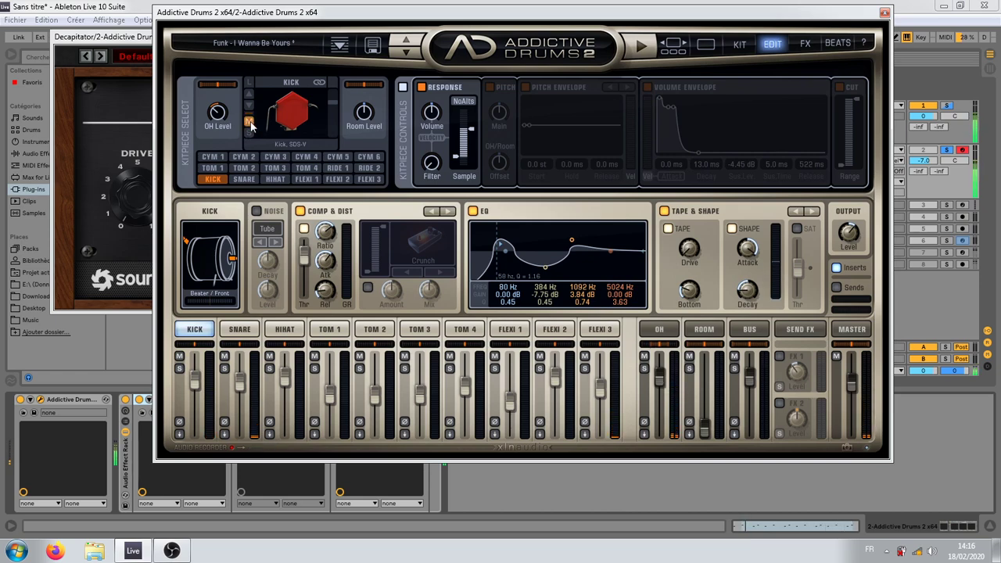
Step: Return to the Funk preset page and audition Mellow Dirty Tight, Noisy One Shots, Phat Phunk, Bus Funk, Early Fusion and Get D Funk
left_click(738, 42)
left_click(782, 47)
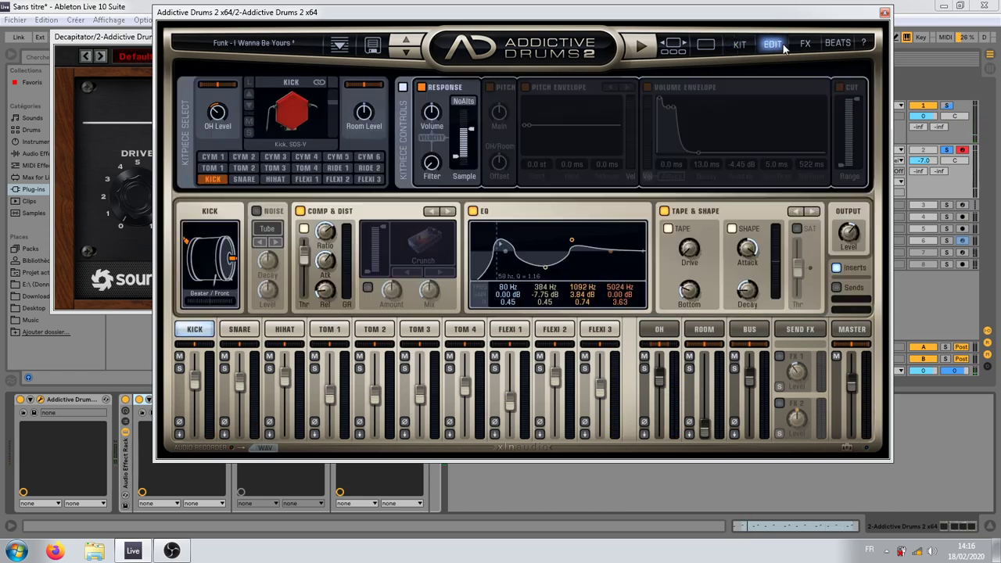
left_click(673, 45)
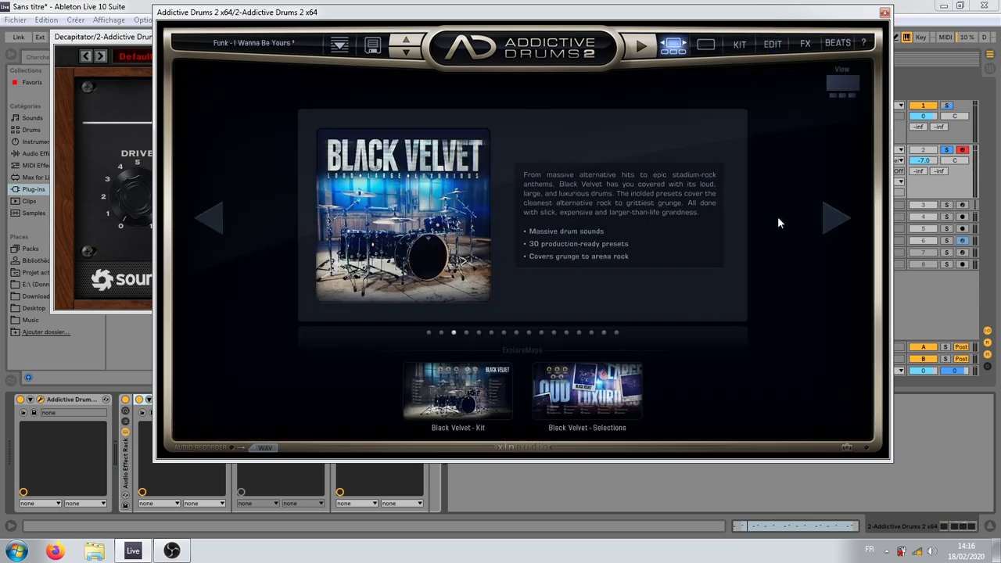
left_click(740, 43)
left_click(287, 311)
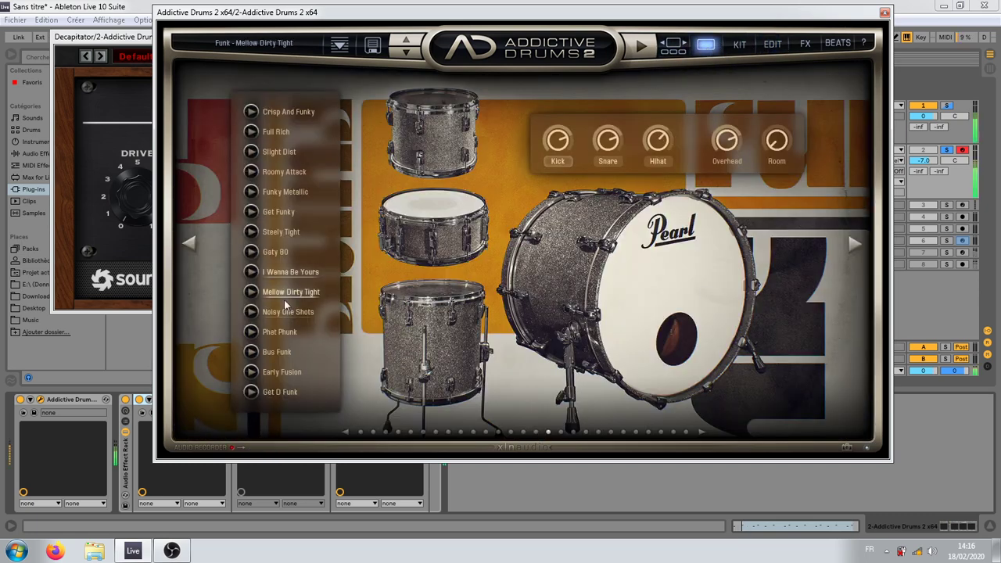
left_click(290, 340)
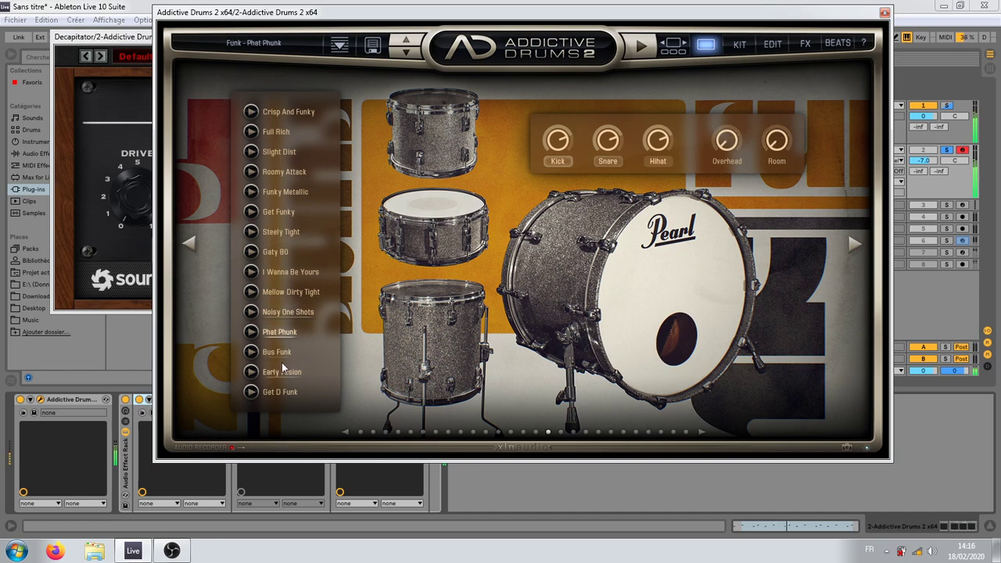
left_click(281, 355)
left_click(285, 374)
left_click(290, 395)
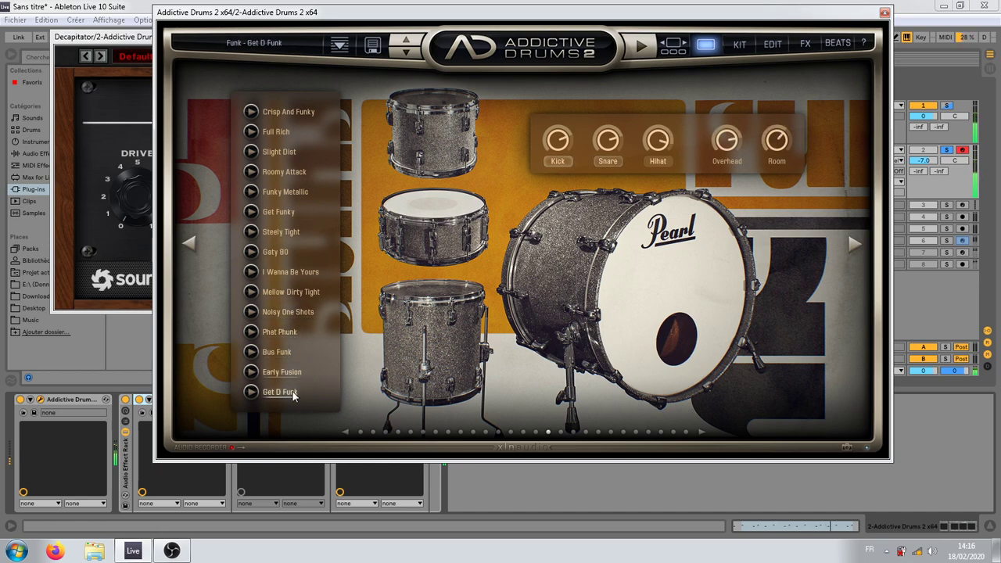
Step: Show the Modern Jazz Sticks page and audition the presets LA Jazz, Modern Roomy, Contemporary Tight and Jazz Cat
left_click(856, 245)
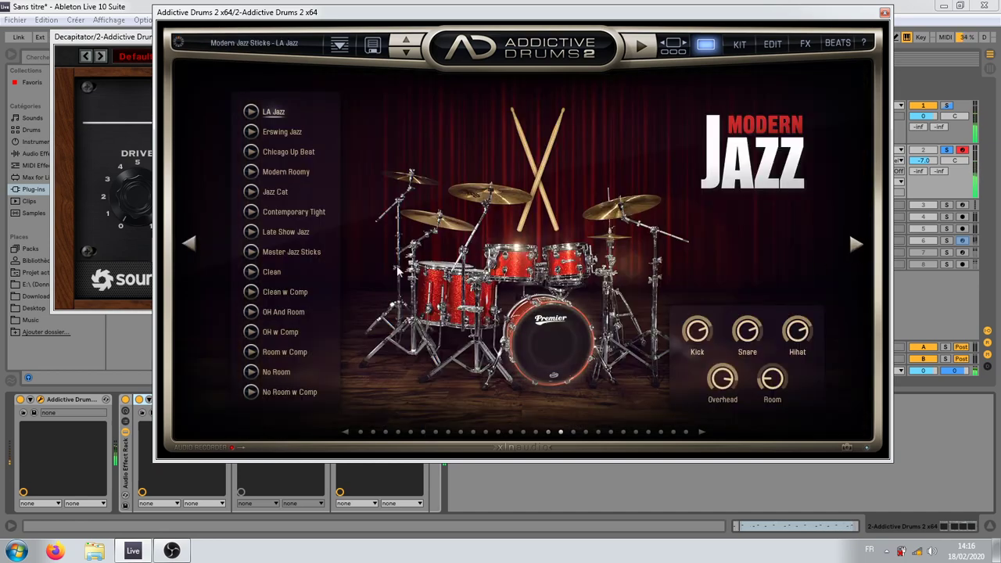
left_click(285, 172)
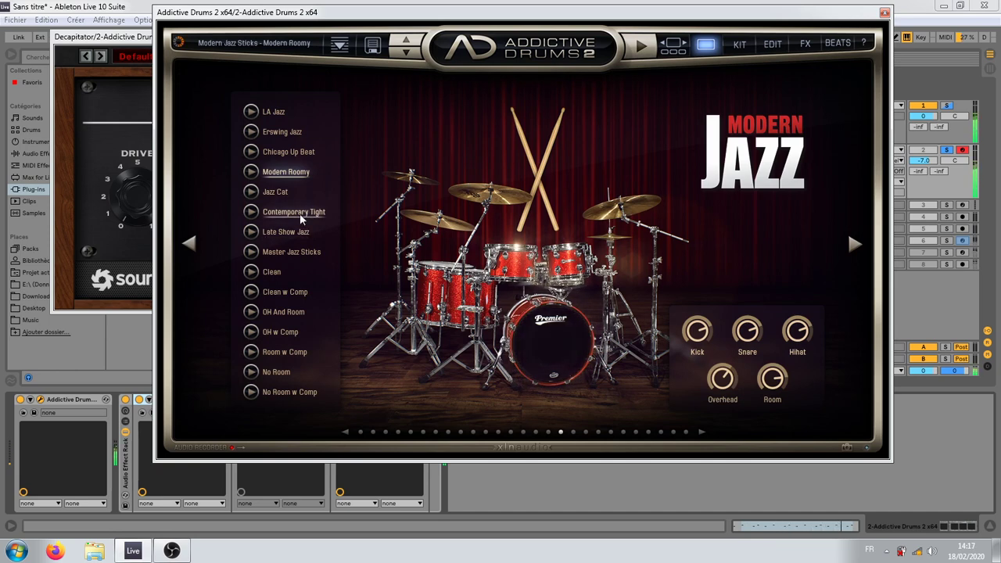
left_click(302, 213)
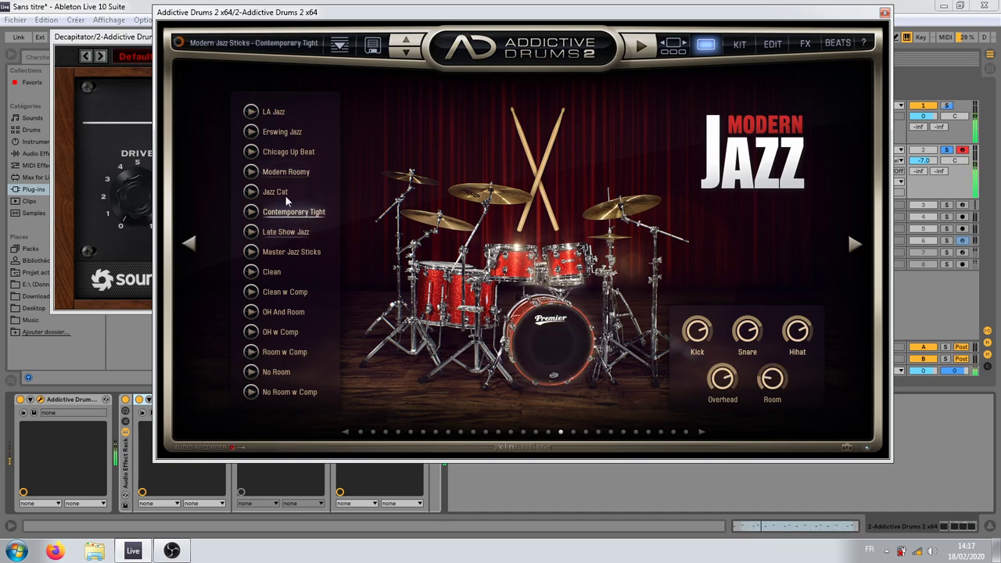
left_click(281, 193)
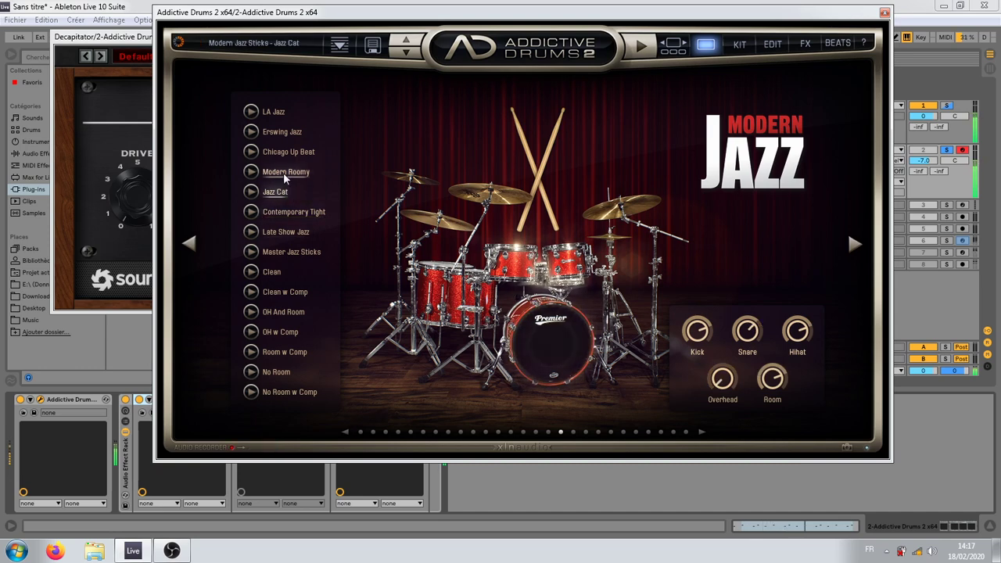
Step: Compare the Modern Roomy and Jazz Cat presets and load Modern Roomy
left_click(283, 172)
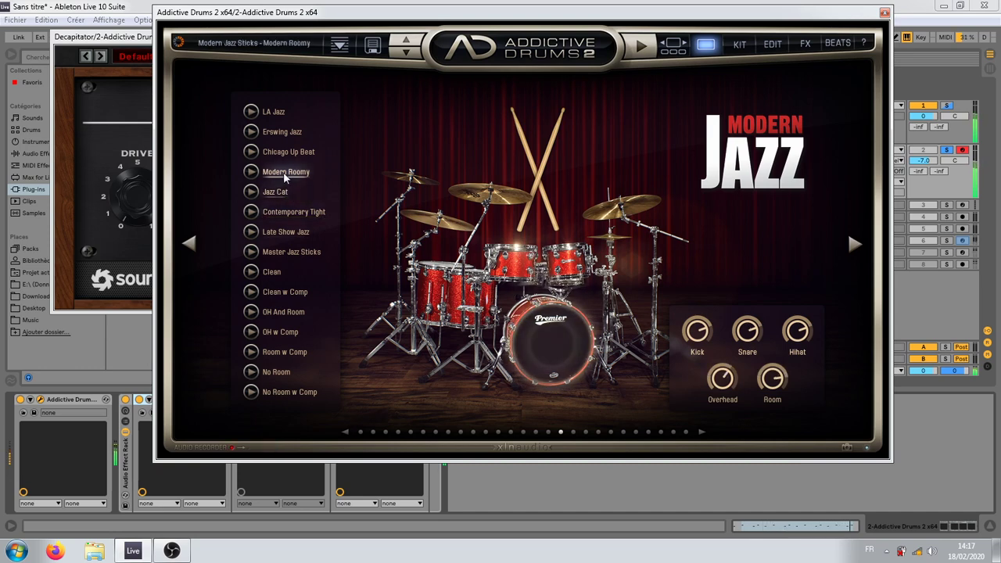
left_click(279, 193)
left_click(283, 173)
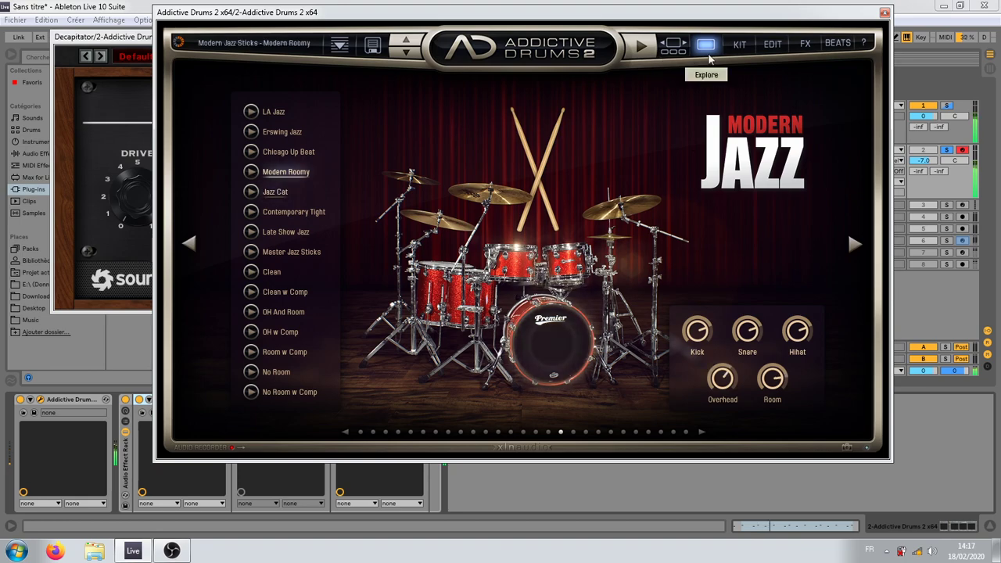
Step: Enable the kick's volume envelope, switch off send FX 1 and lower the room level
left_click(737, 47)
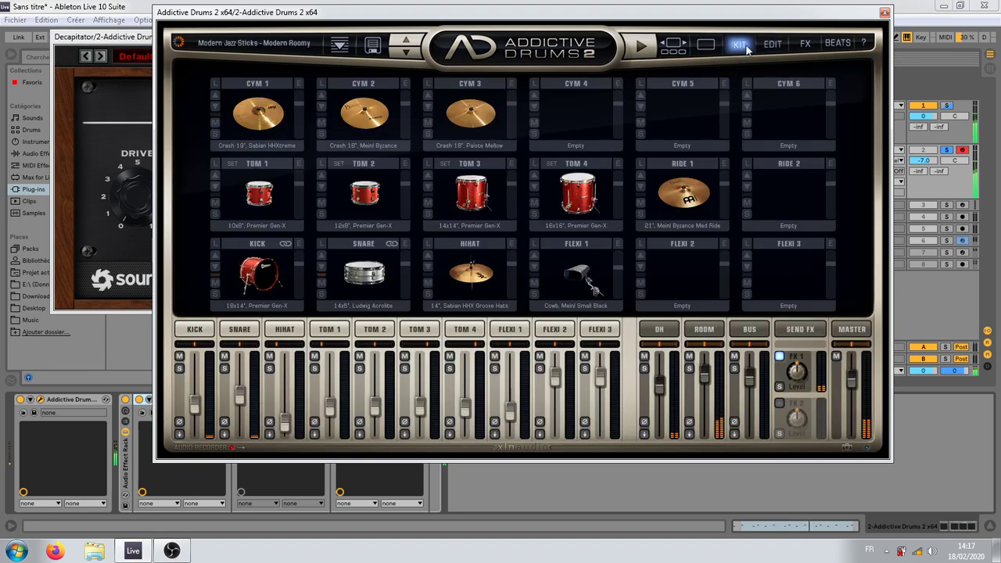
left_click(773, 45)
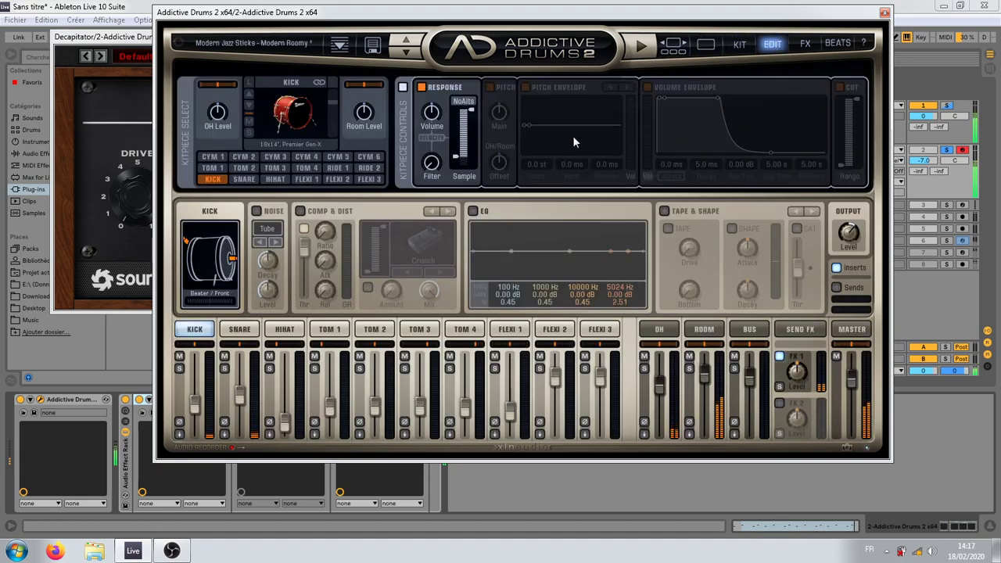
left_click(660, 91)
left_click(780, 357)
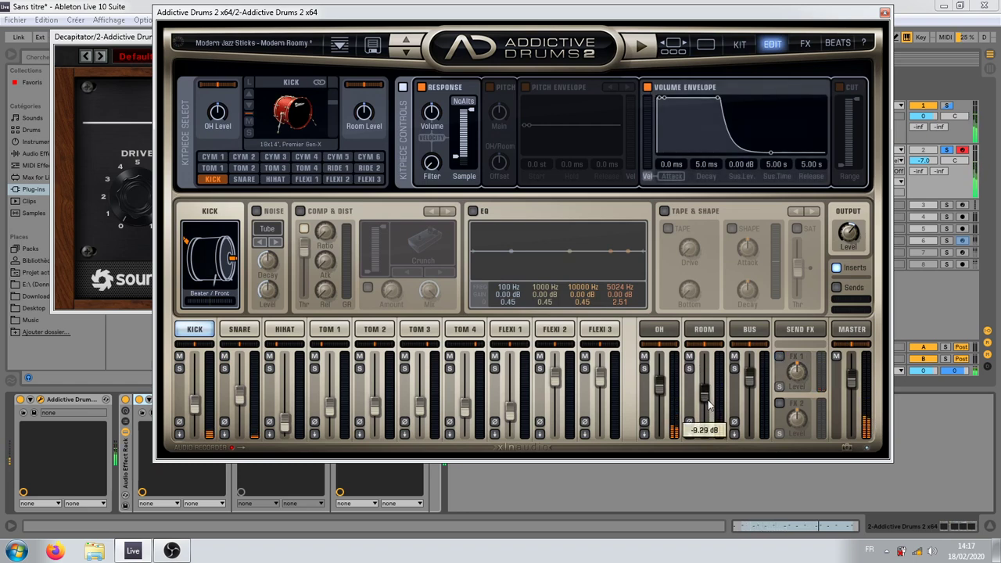
Step: Shape the kick's volume envelope to 8.8 ms attack, 160 ms decay, -13.8 dB sustain level and 5.0 ms sustain time
left_click_drag(666, 100, 686, 134)
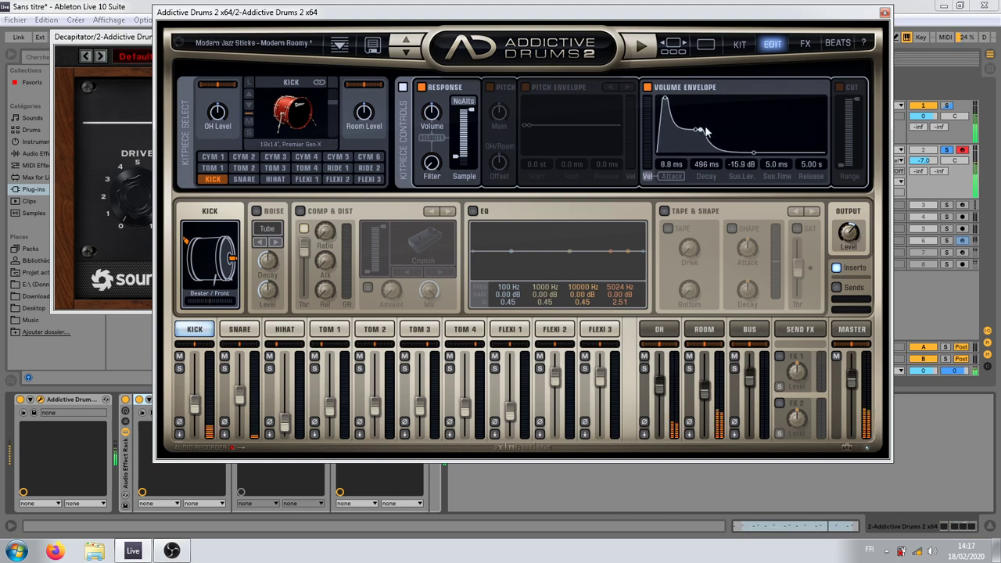
mouse_move(694, 130)
left_mouse_down()
mouse_move(687, 98)
mouse_move(688, 135)
left_mouse_up()
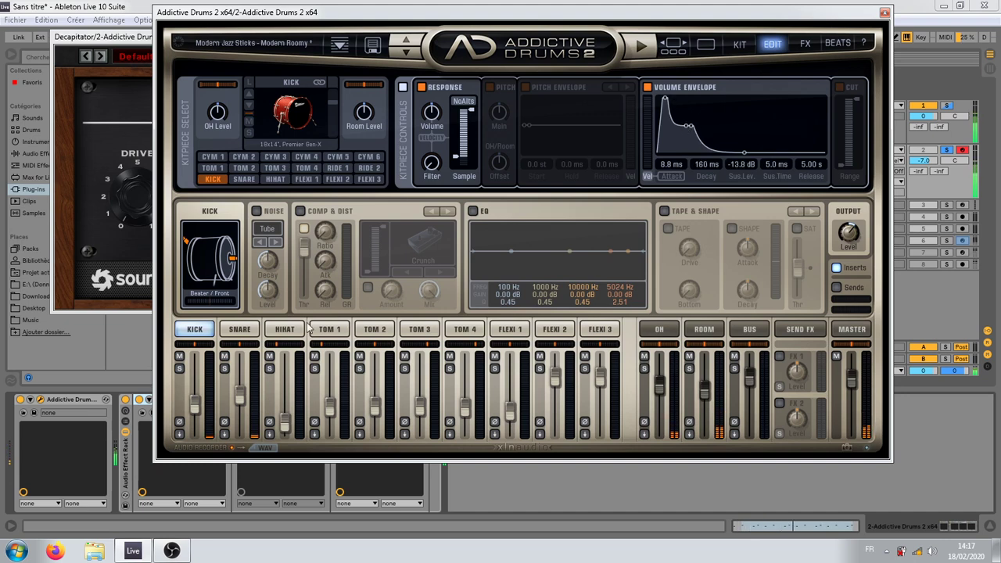
Step: Enable the snare's volume envelope with 595 ms decay, -21.3 dB sustain level, 5.0 ms sustain time and 2.01 s release
left_click(241, 330)
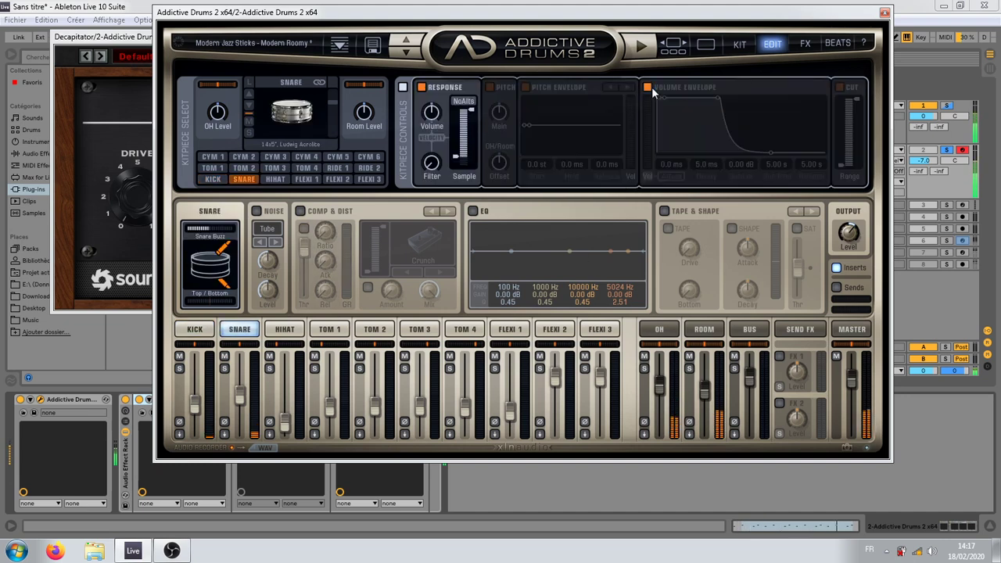
left_click(649, 87)
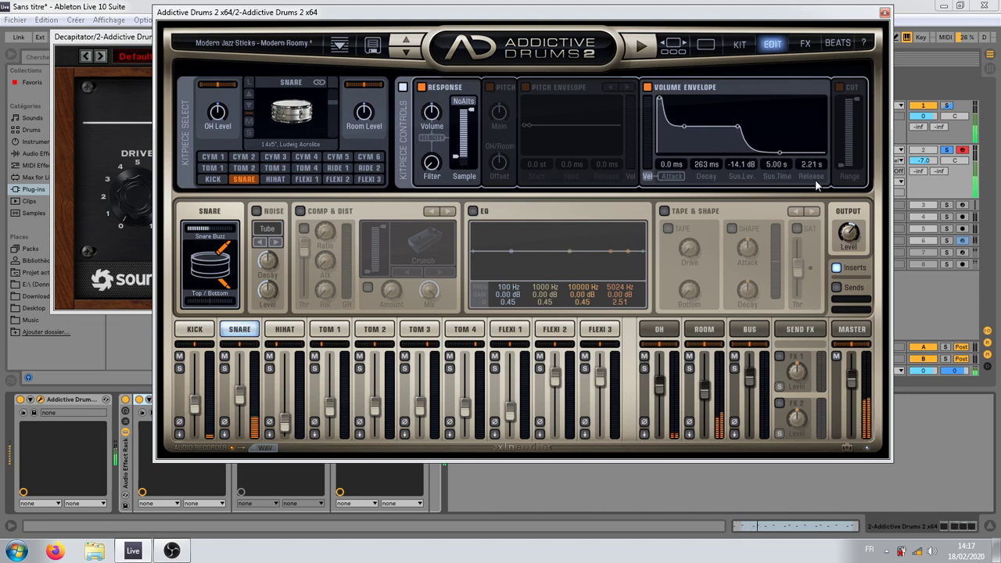
left_click_drag(778, 165, 768, 223)
left_click_drag(685, 130, 693, 141)
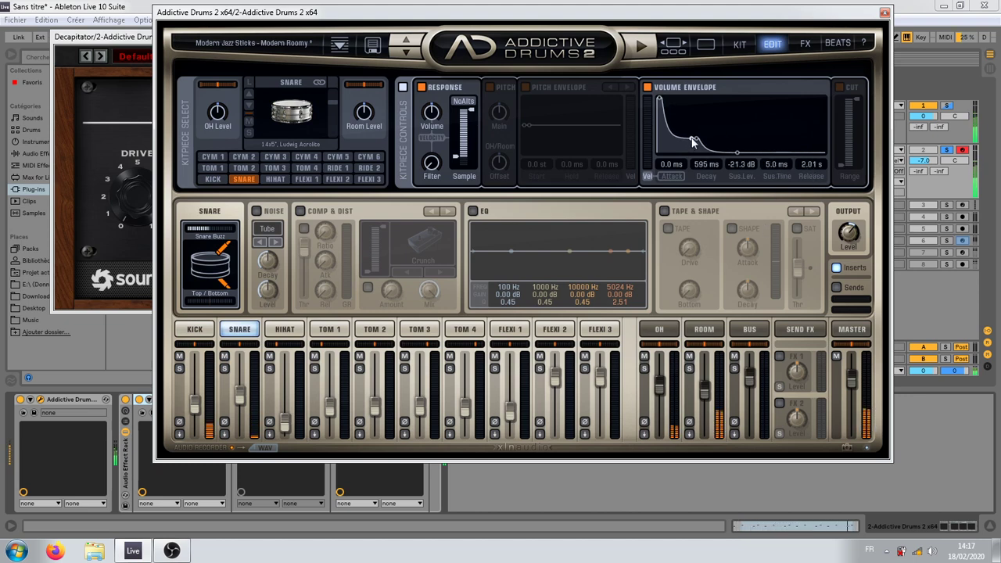
Step: Set the Decapitator style to E and enable iZotope Alloy 2 in the effect rack
left_click_drag(259, 17, 396, 359)
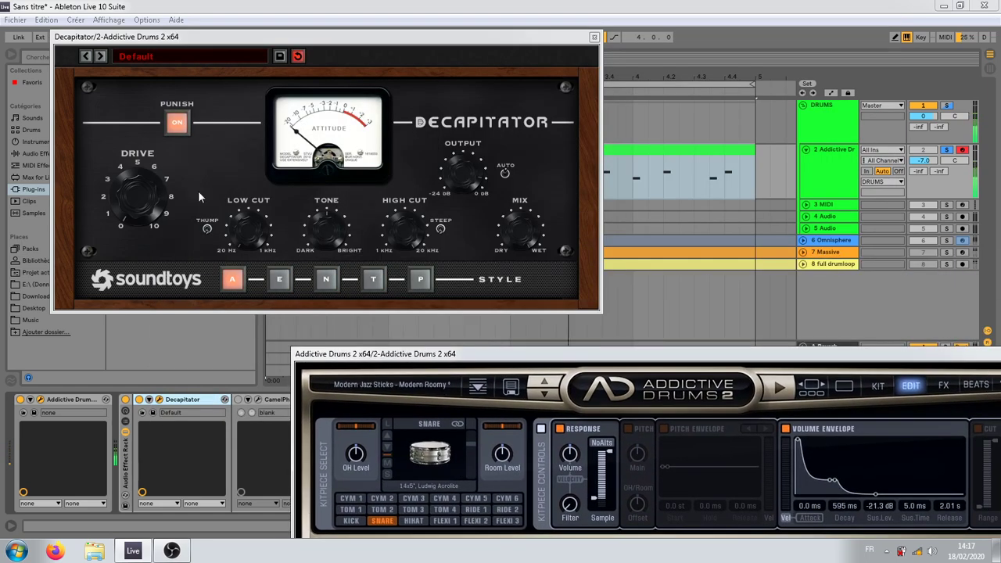
left_click(279, 279)
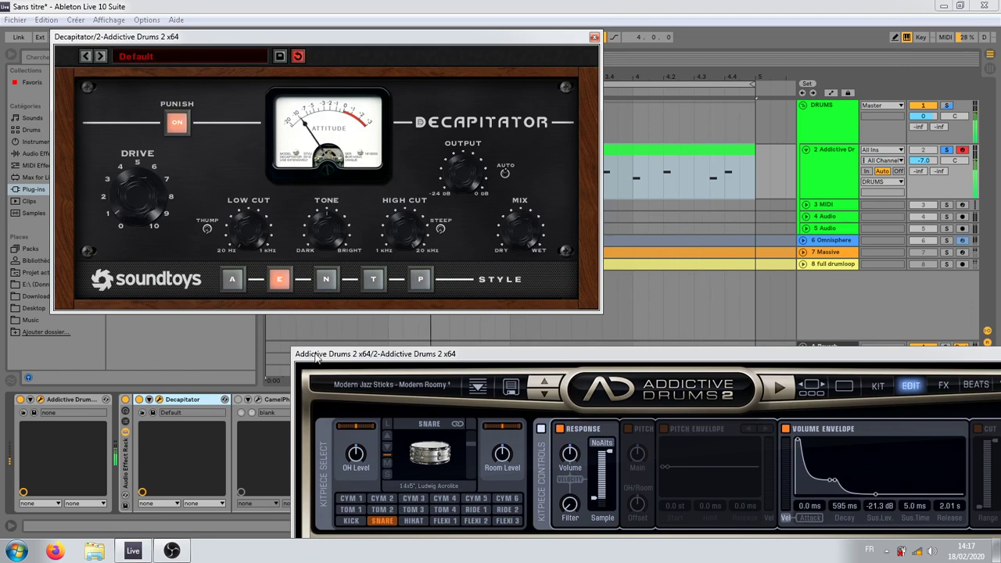
left_click_drag(319, 354, 337, 474)
left_click(337, 401)
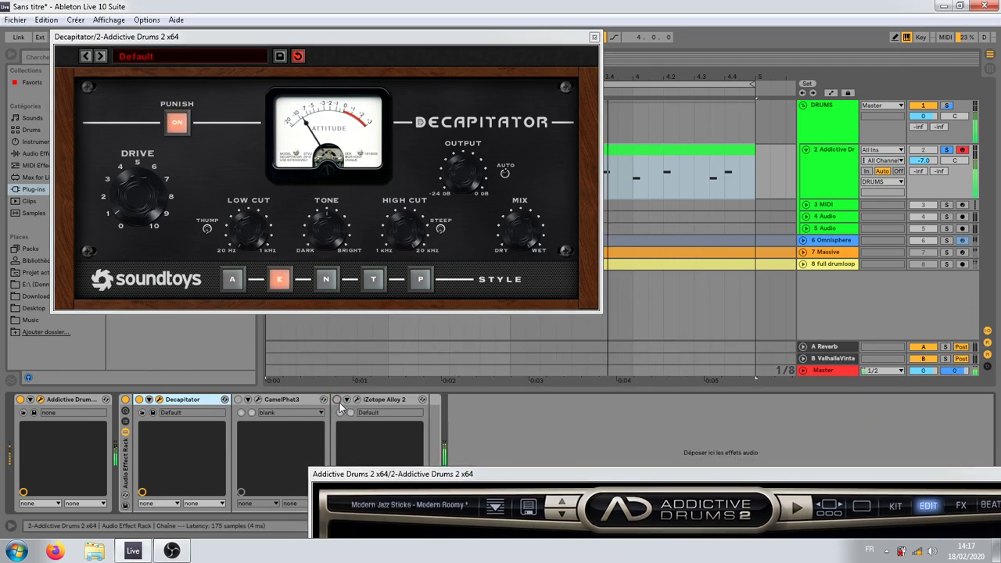
left_click(337, 401)
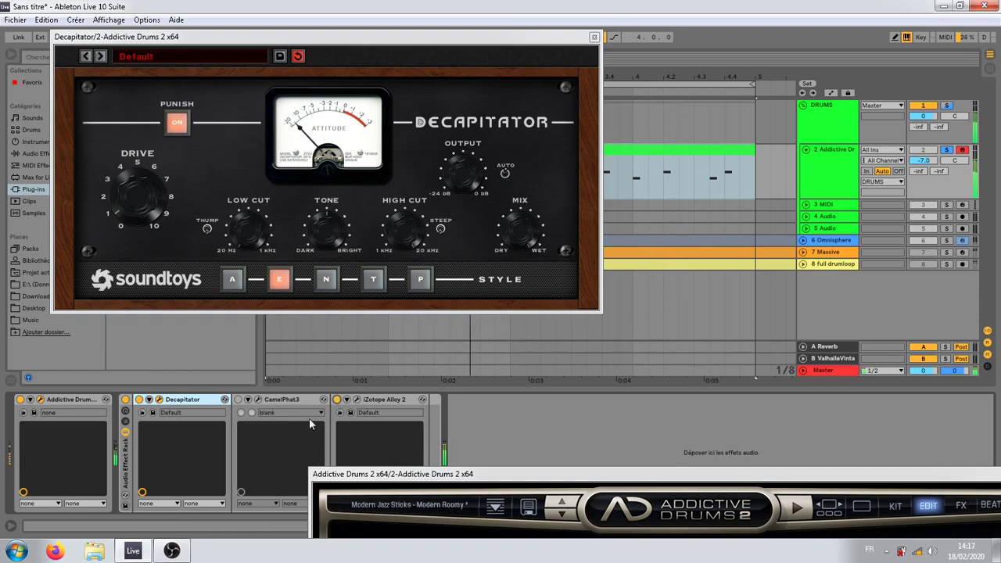
Step: Raise the kick channel to 2.72 dB and the snare channel slightly above 0 dB in the drum mixer
left_click_drag(343, 476, 166, 16)
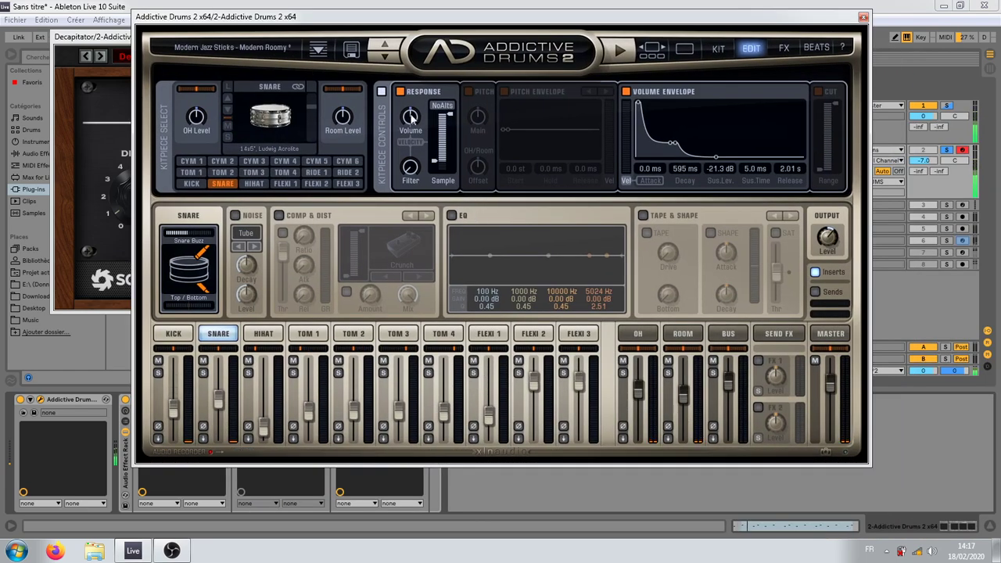
left_click_drag(410, 118, 412, 141)
left_click(178, 411, "ctrl")
left_click(220, 398, "ctrl")
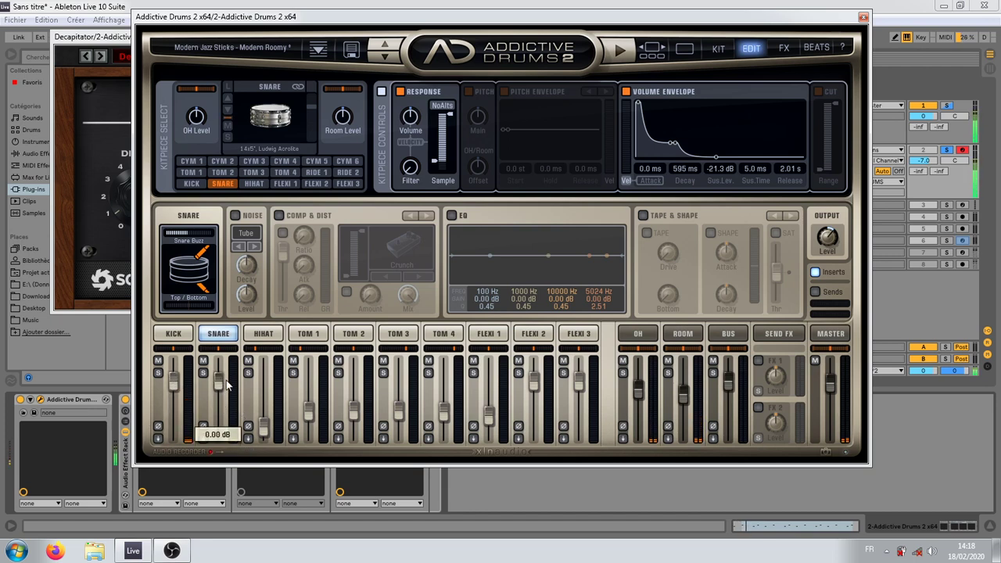
scroll(223, 387, "up", 2)
scroll(174, 381, "up", 2)
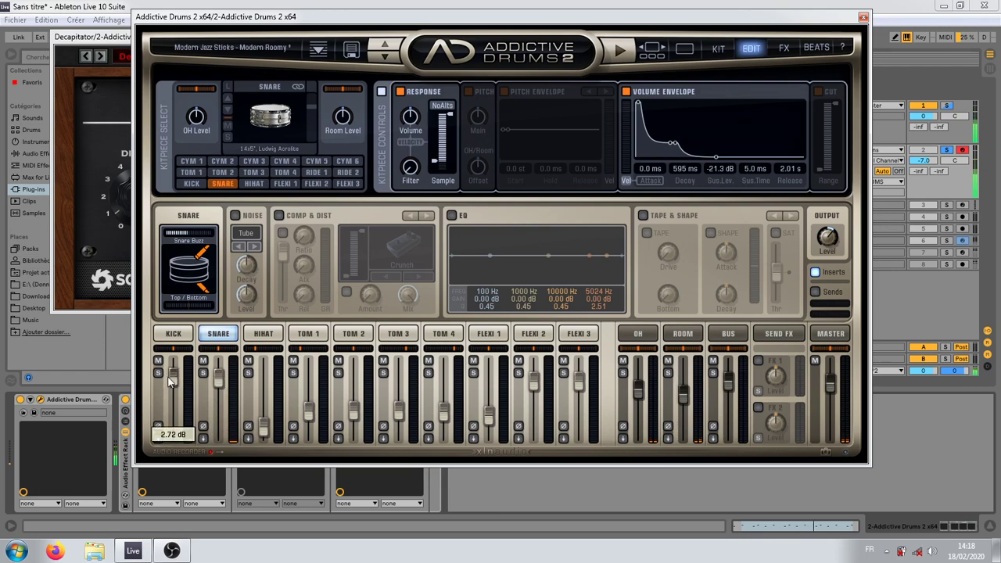
Step: Close the plug-in windows and export the loop as a WAV file named full drumloop 5
left_click(864, 16)
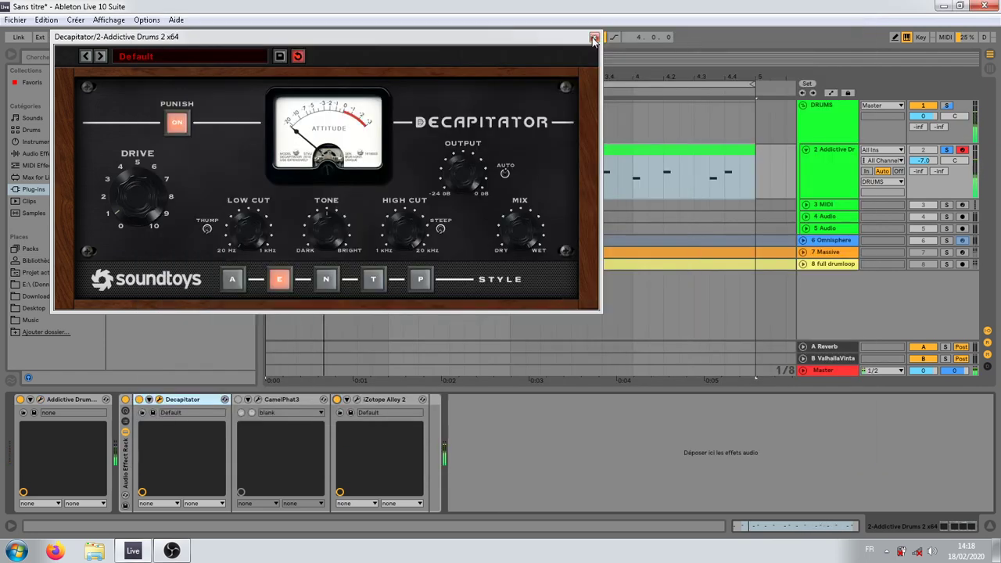
left_click(594, 38)
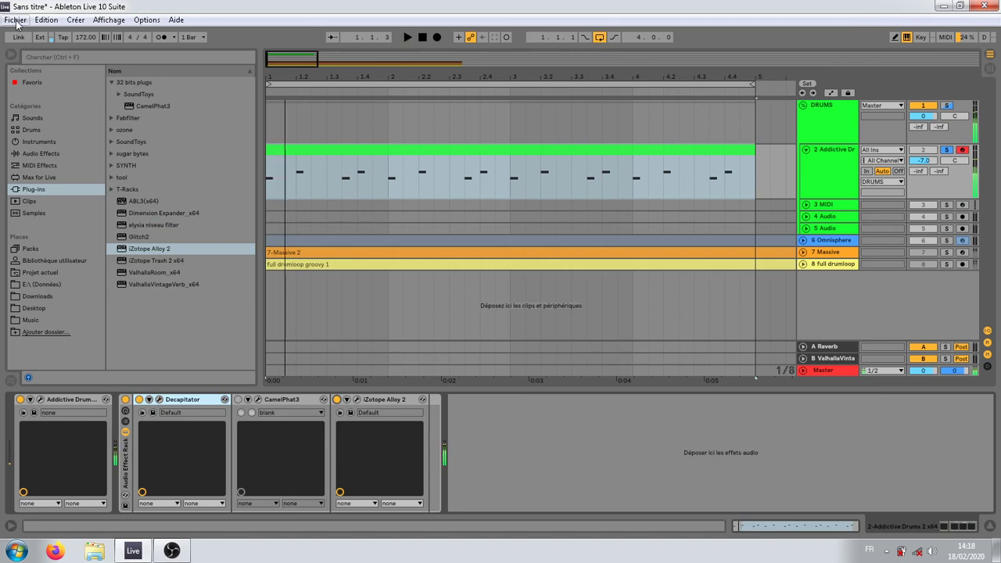
left_click(15, 20)
left_click(103, 191)
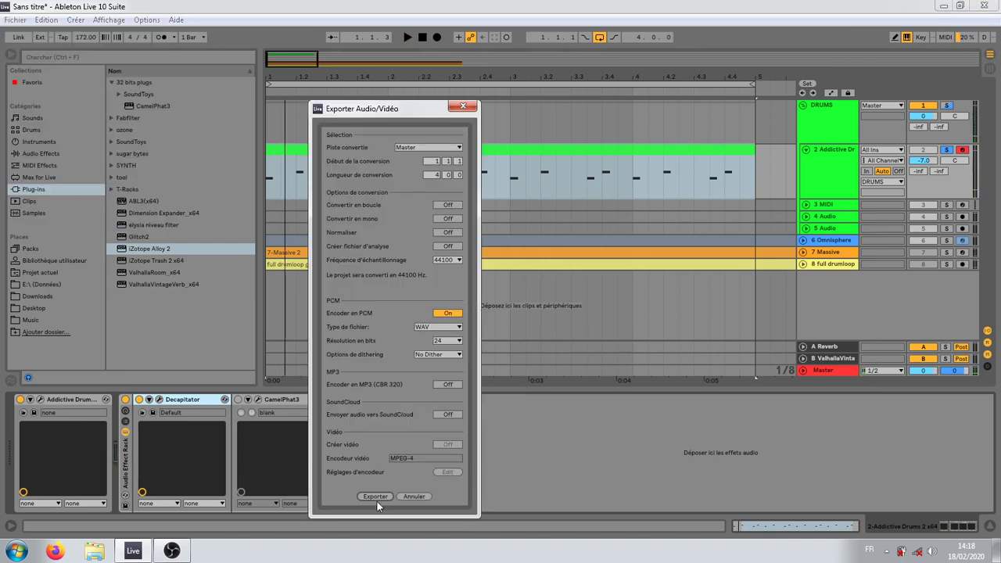
left_click(376, 497)
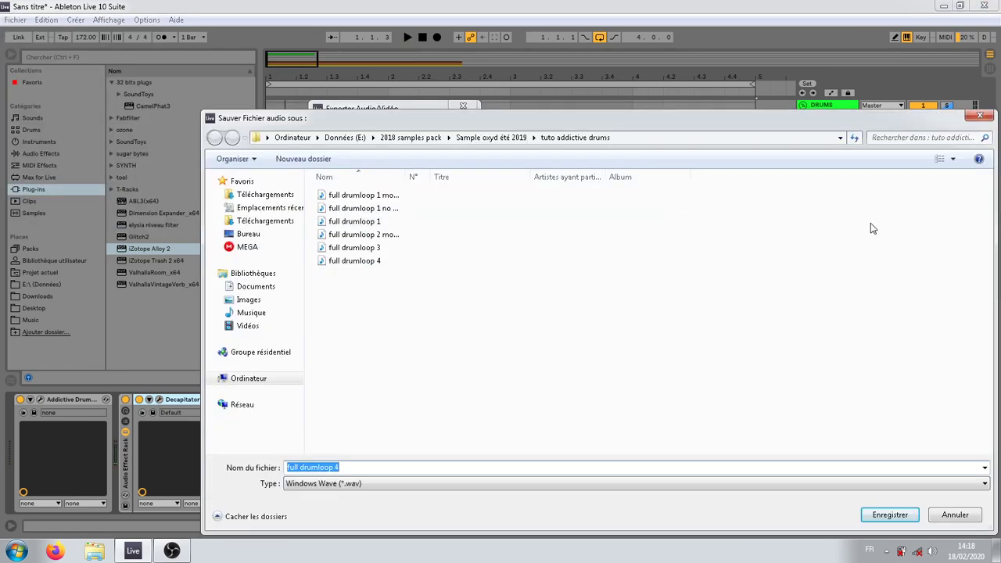
key("BackSpace")
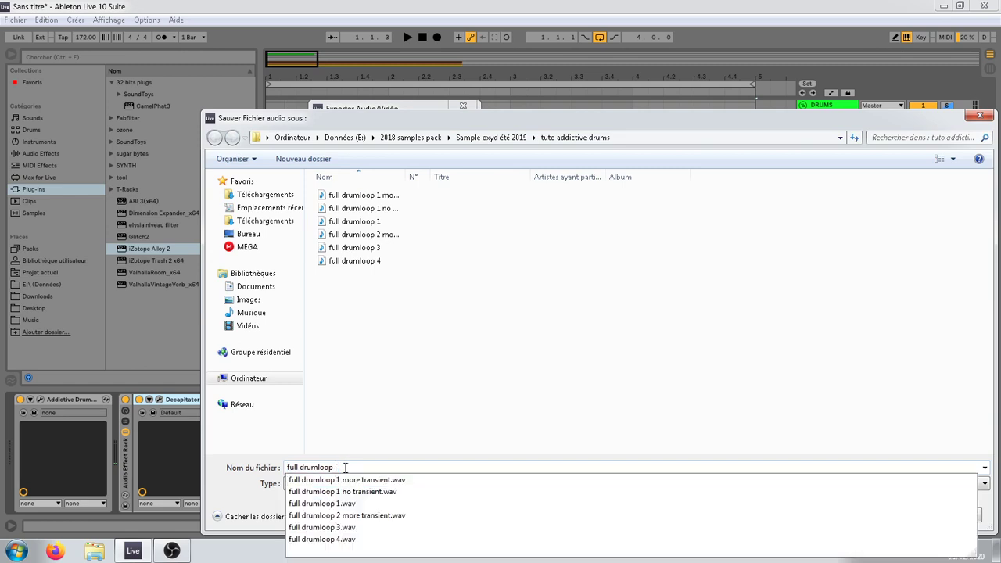
type("5")
key("Return")
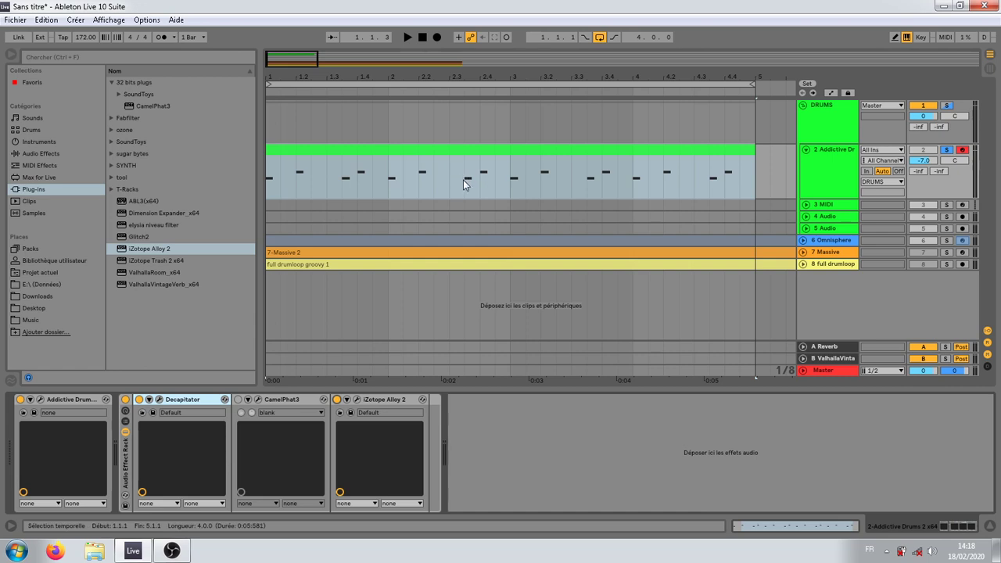
Step: Open the Addictive Drums MIDI clip, enlarge its velocity lane and resize the clip view to examine the notes
left_click(486, 149)
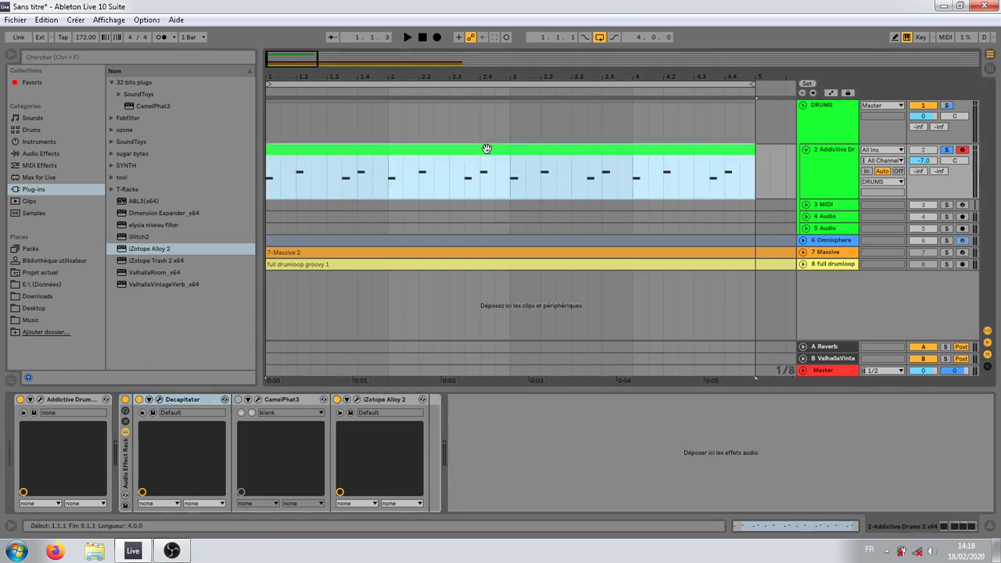
double_click(380, 147)
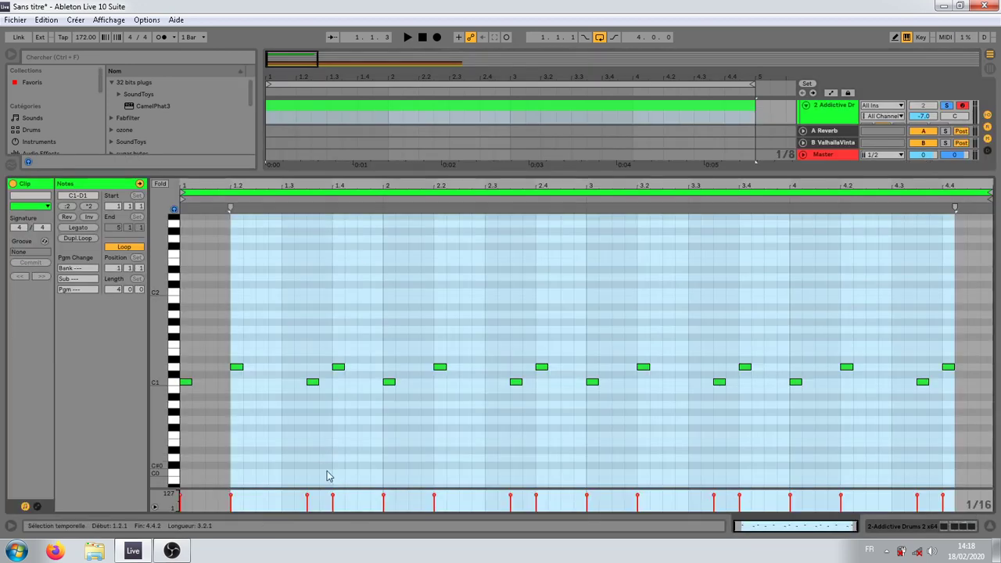
left_click_drag(331, 490, 337, 443)
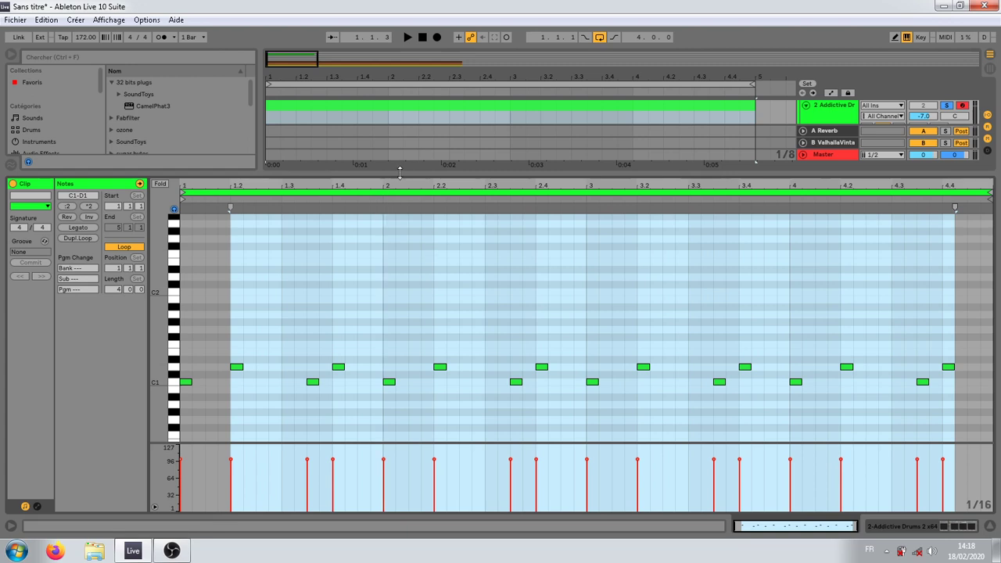
left_click_drag(400, 171, 399, 295)
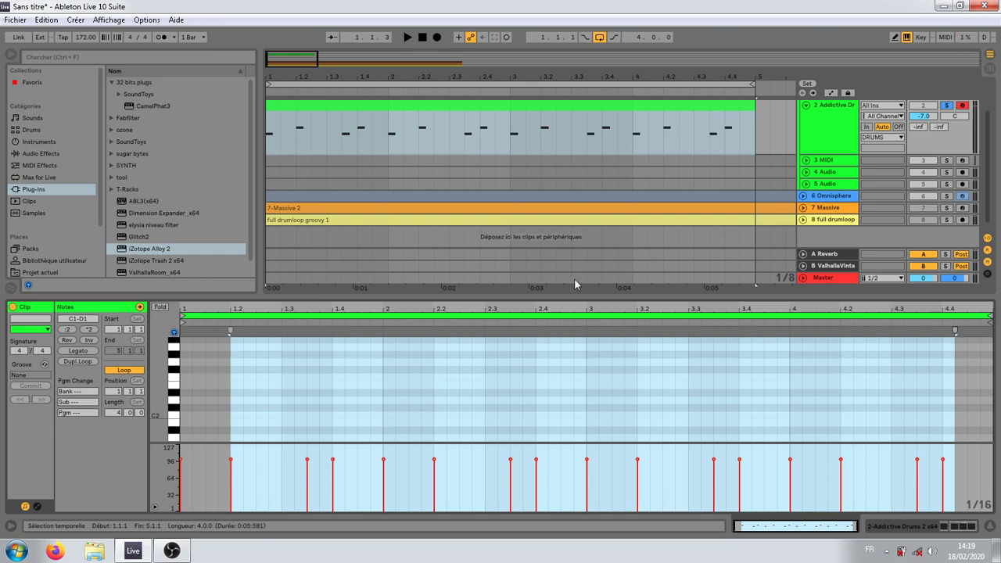
left_click_drag(578, 297, 599, 237)
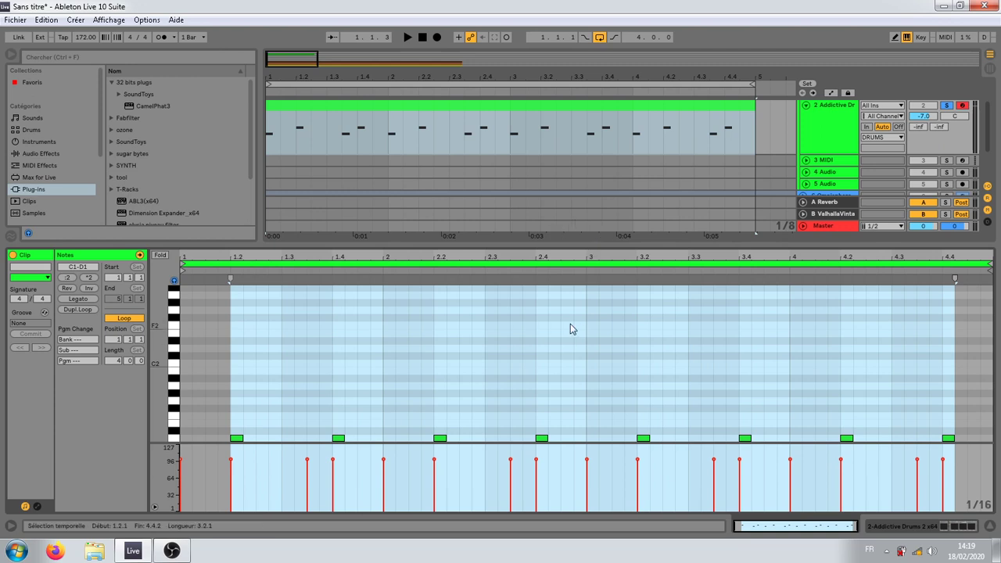
left_click_drag(655, 244, 649, 316)
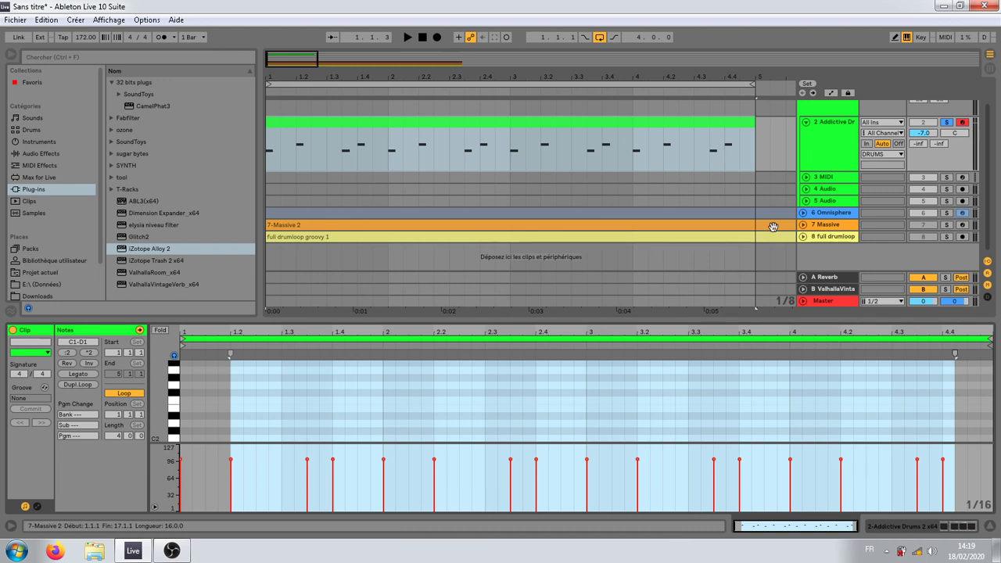
Step: Play the arrangement with the Addictive Drums track unsoloed and lower that track's volume to -9.2 dB
key("space")
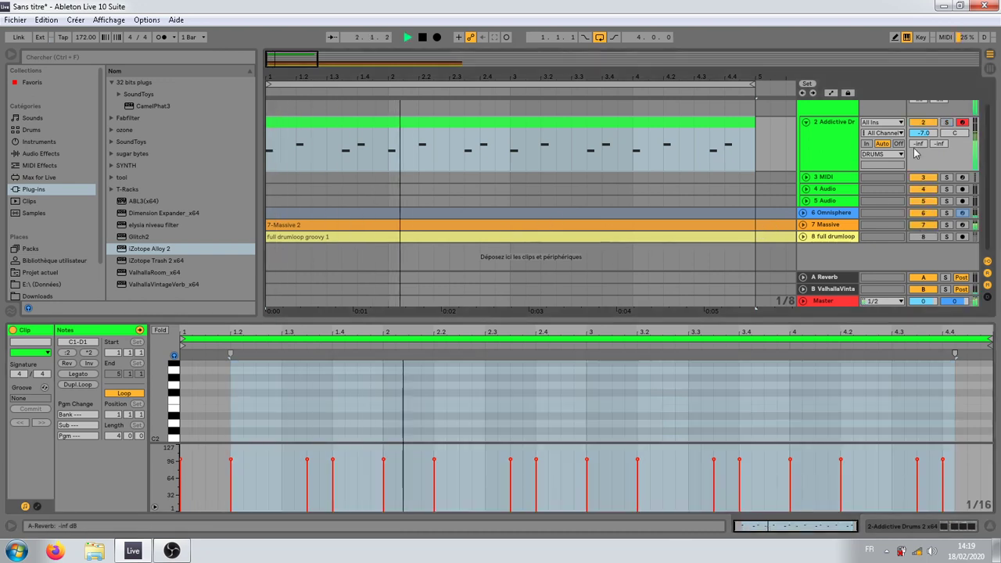
left_click_drag(924, 137, 927, 228)
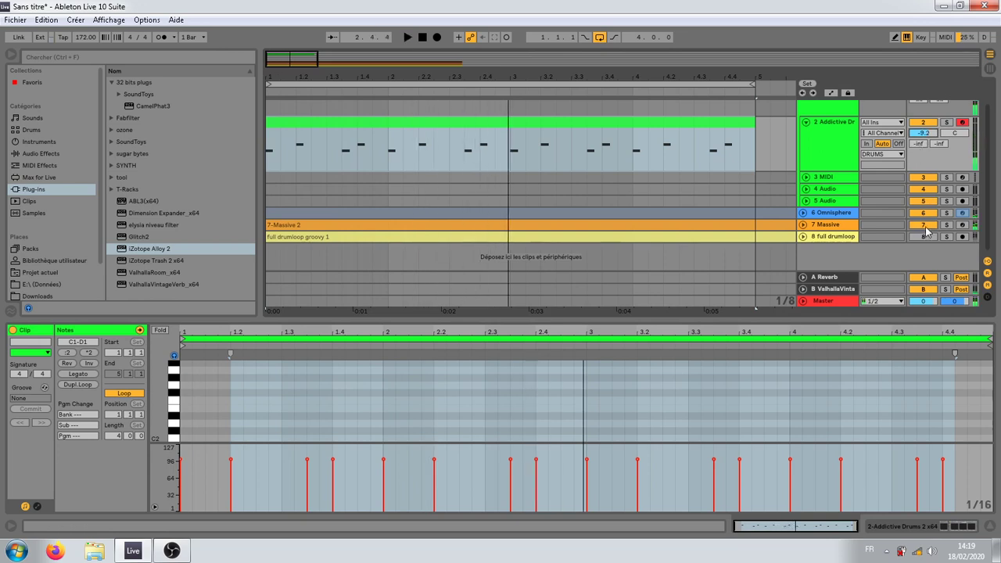
Step: Mute the Addictive Drums and Massive tracks, activate and unfold the full drumloop track, and play it
scroll(903, 134, "up", 2)
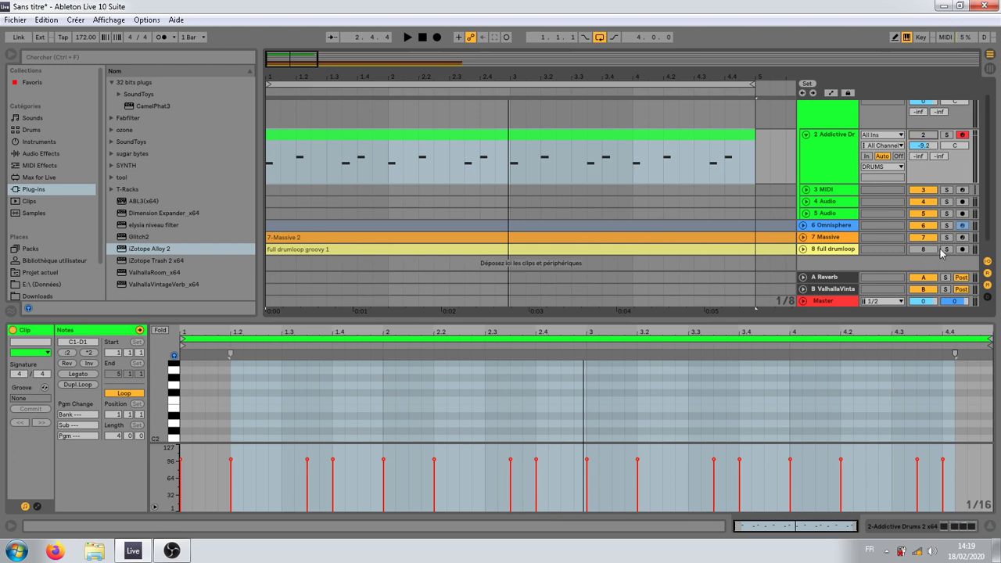
left_click(925, 252)
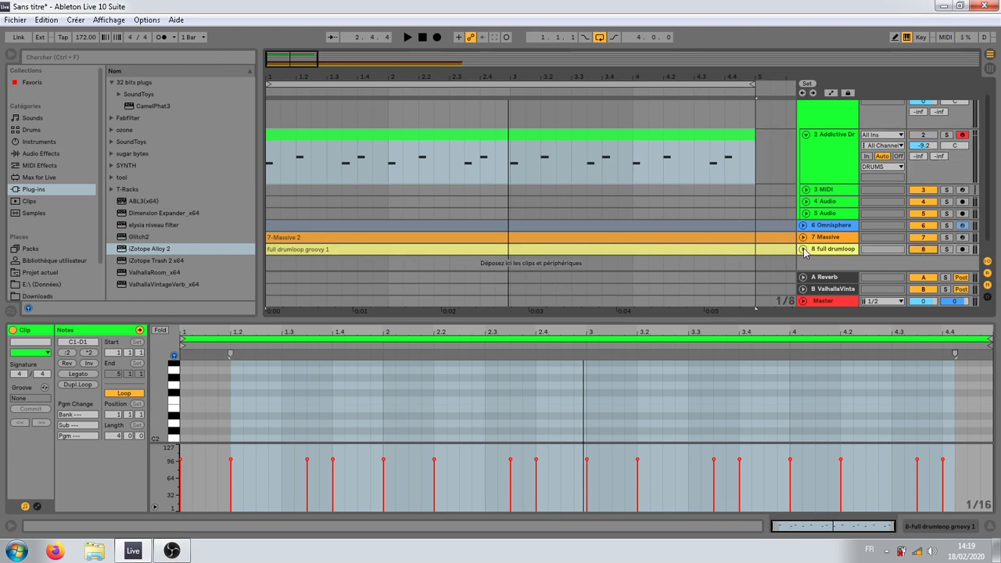
left_click(804, 250)
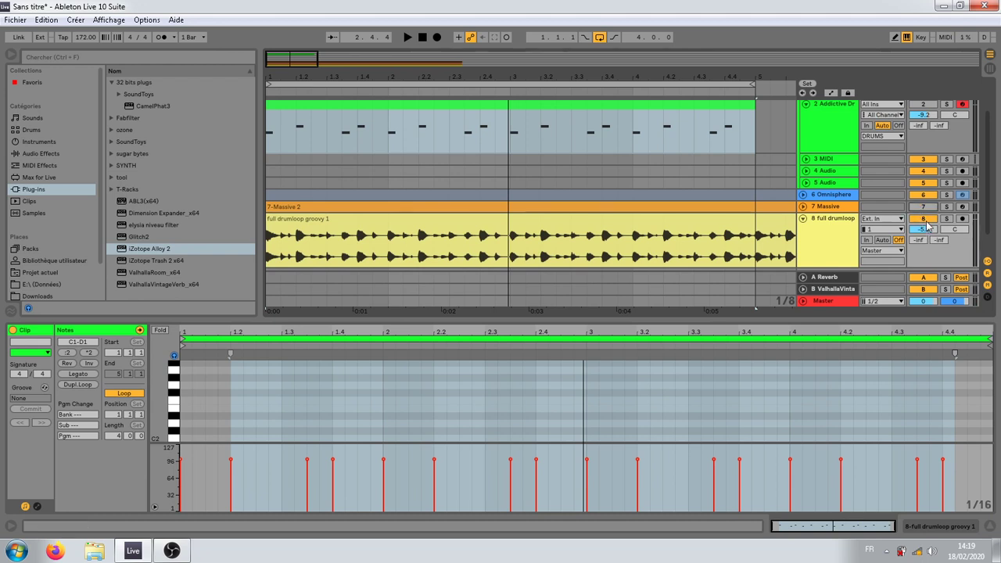
key("space")
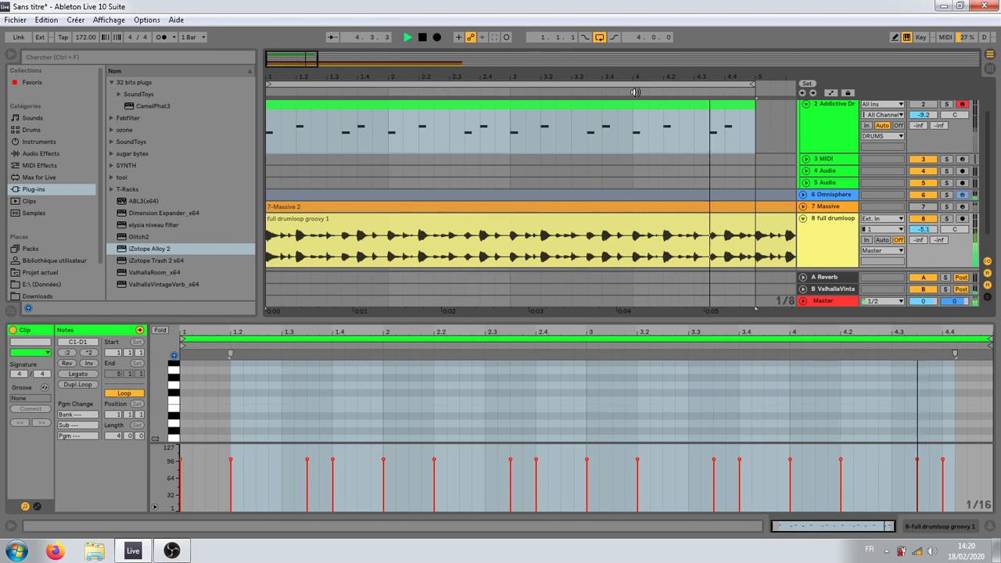
Step: Extend the arrangement loop to eight bars, ending at bar 9
left_click_drag(646, 76, 646, 59)
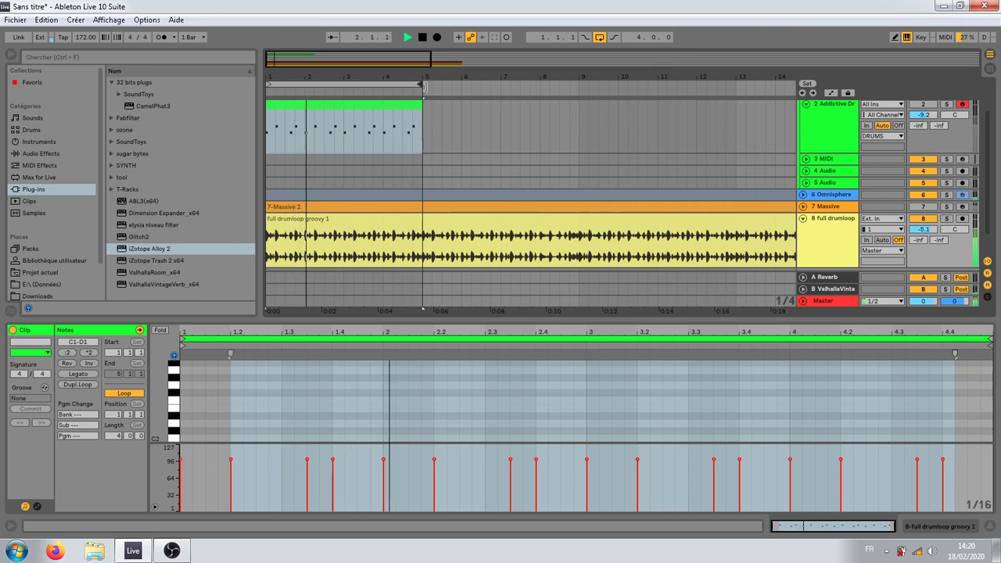
left_click_drag(426, 84, 579, 84)
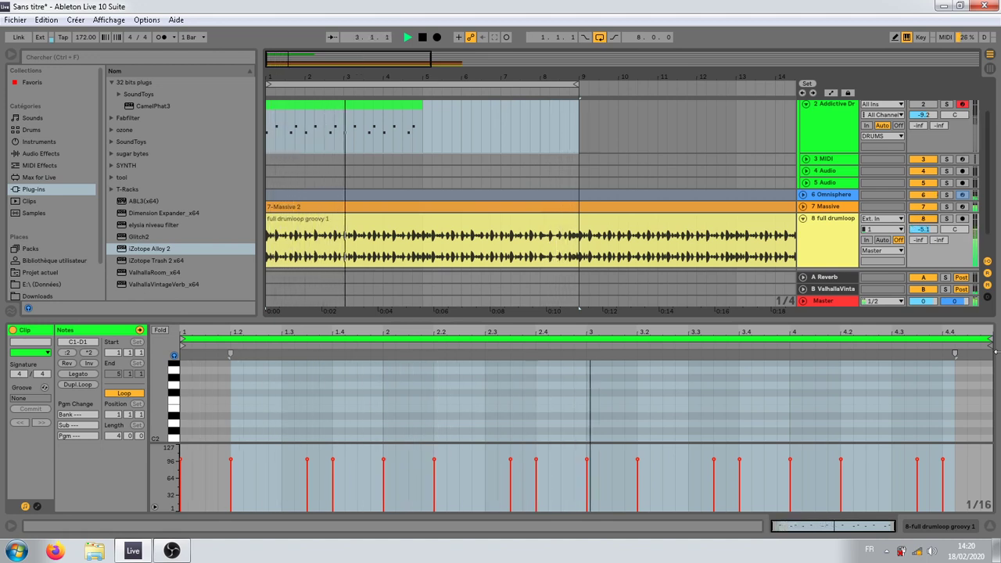
Step: Lower the Addictive Drums track's volume to -11.5 dB and duplicate its four-bar clip to fill the rest of the loop
mouse_move(924, 114)
left_mouse_down()
mouse_move(924, 133)
mouse_move(931, 115)
left_mouse_up()
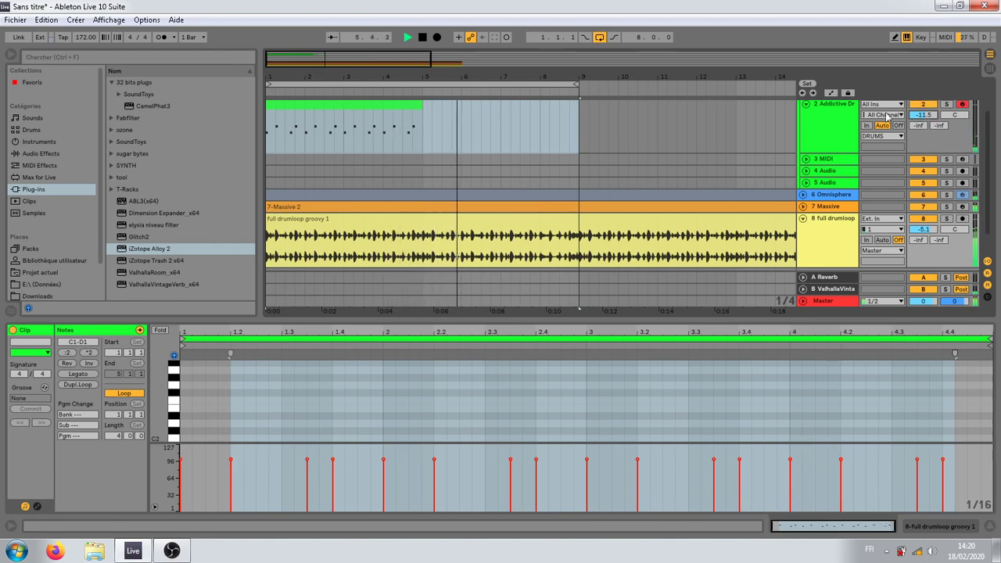
left_click(382, 104)
key("ctrl+d")
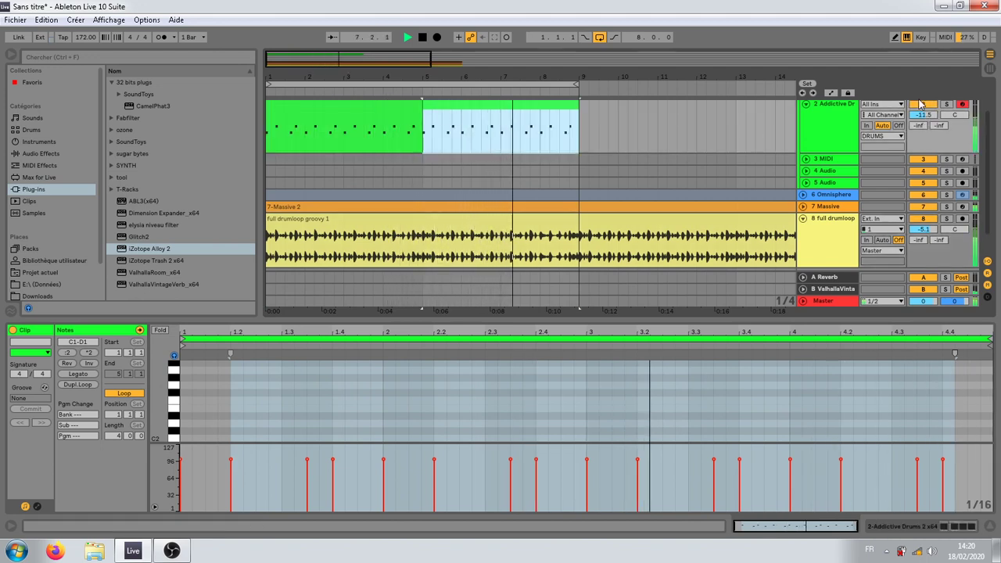
Step: Set the Addictive Drums track's volume to -12.6 dB, play it with the full drumloop track muted, and stop playback
left_click_drag(924, 115, 924, 124)
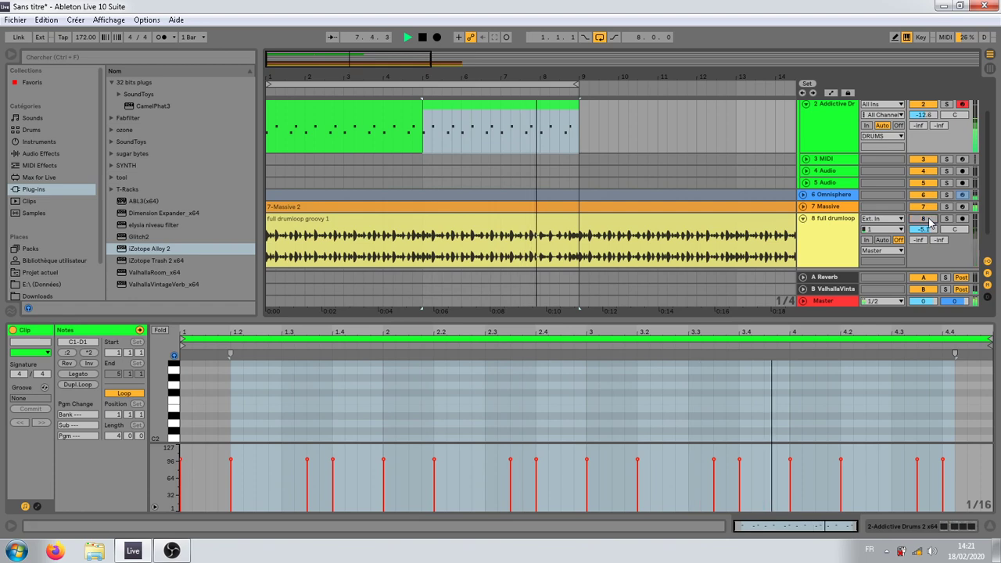
key("space")
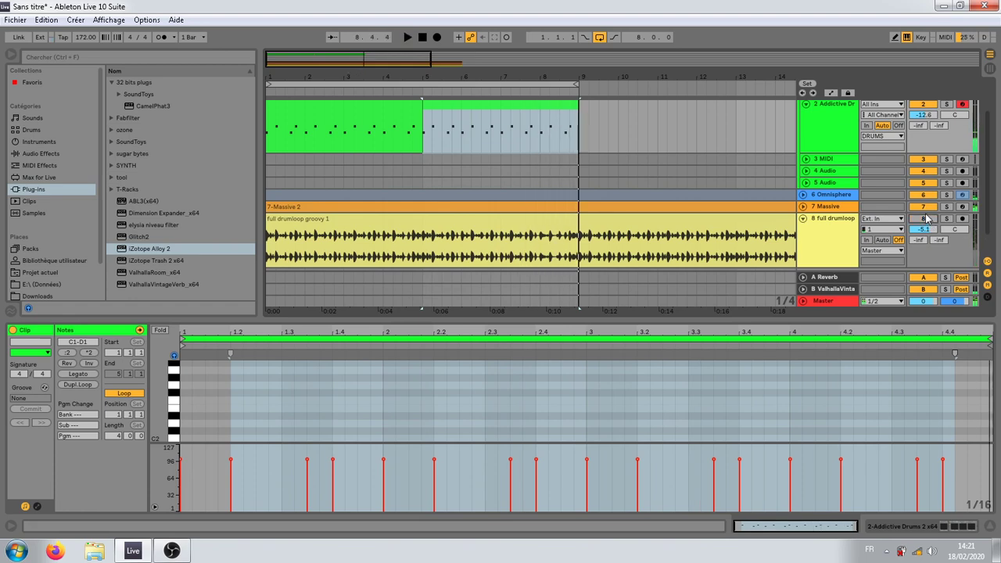
left_click(172, 551)
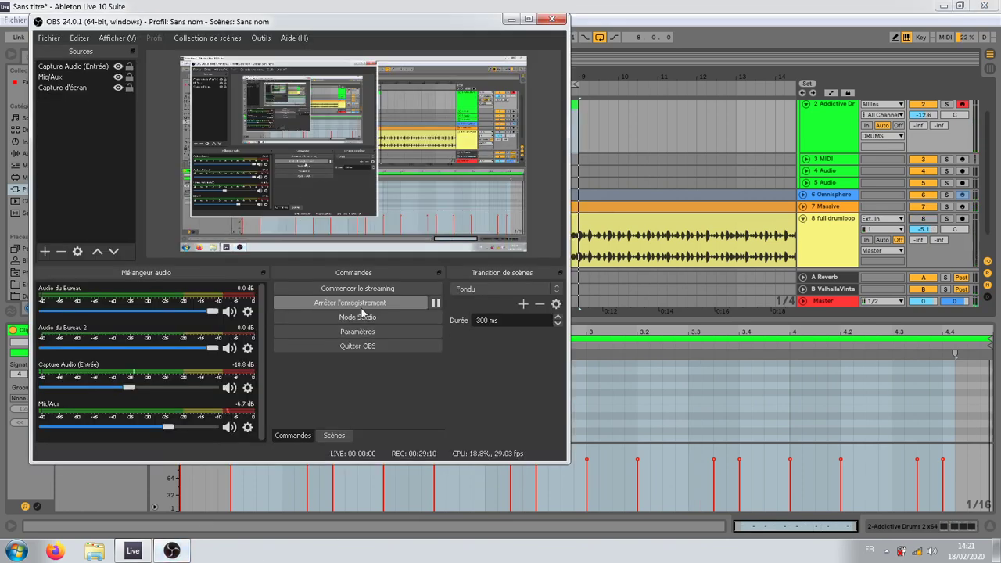